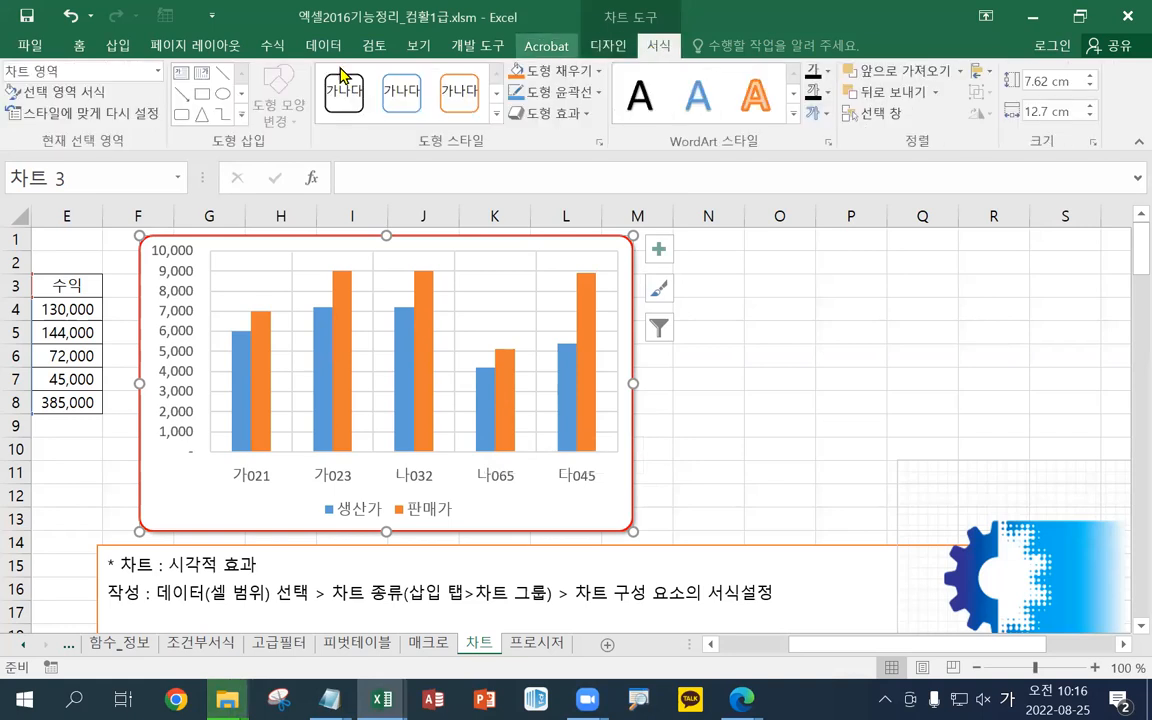
- Apply the shape style "미세 효과 - 황금색, 강조 4" to the 판매가 series of the column chart
left_click(156, 70)
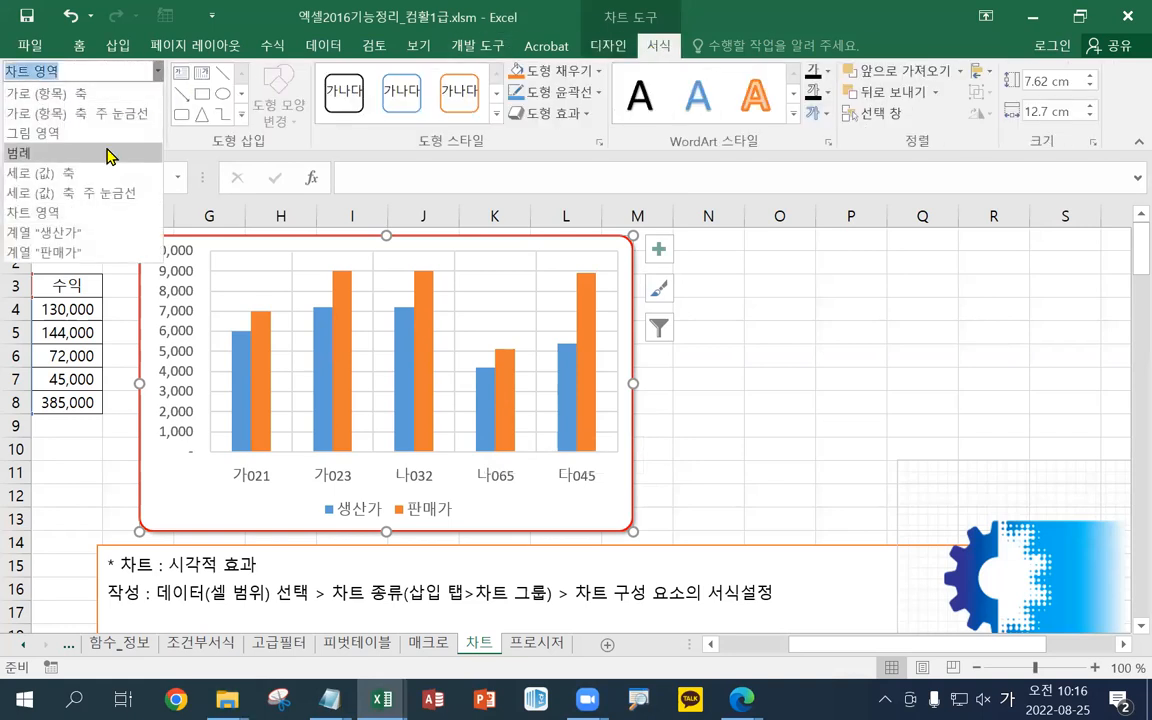
left_click(95, 253)
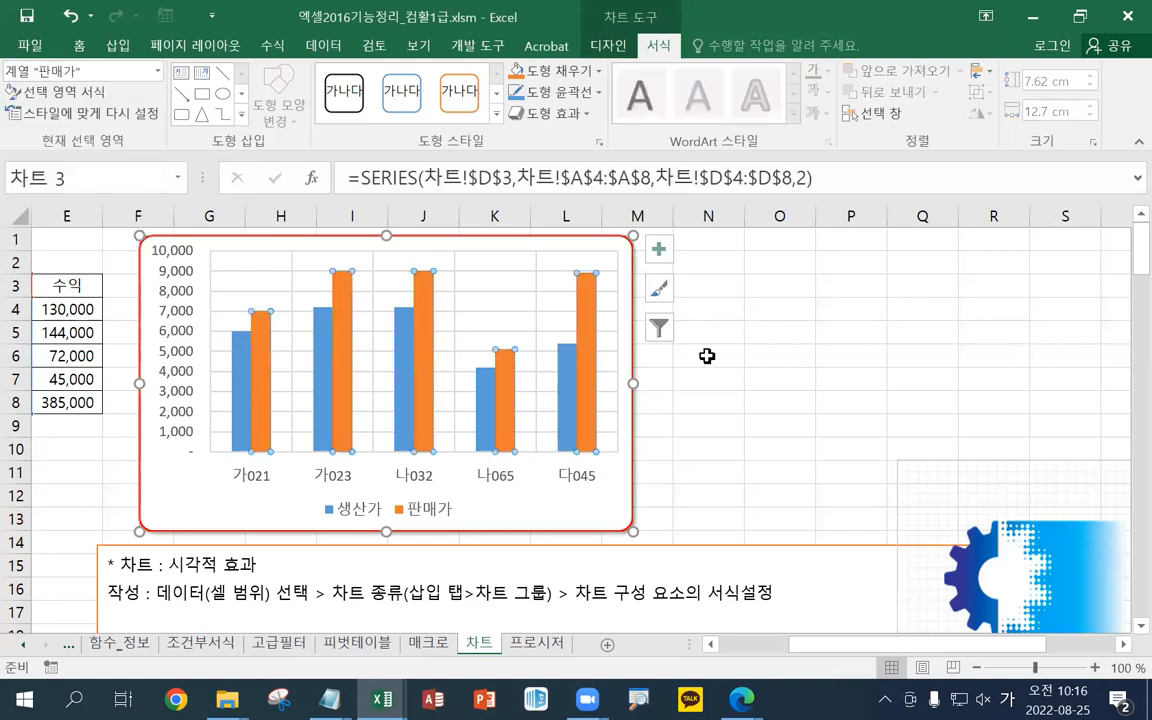
mouse_move(585, 421)
left_click(495, 113)
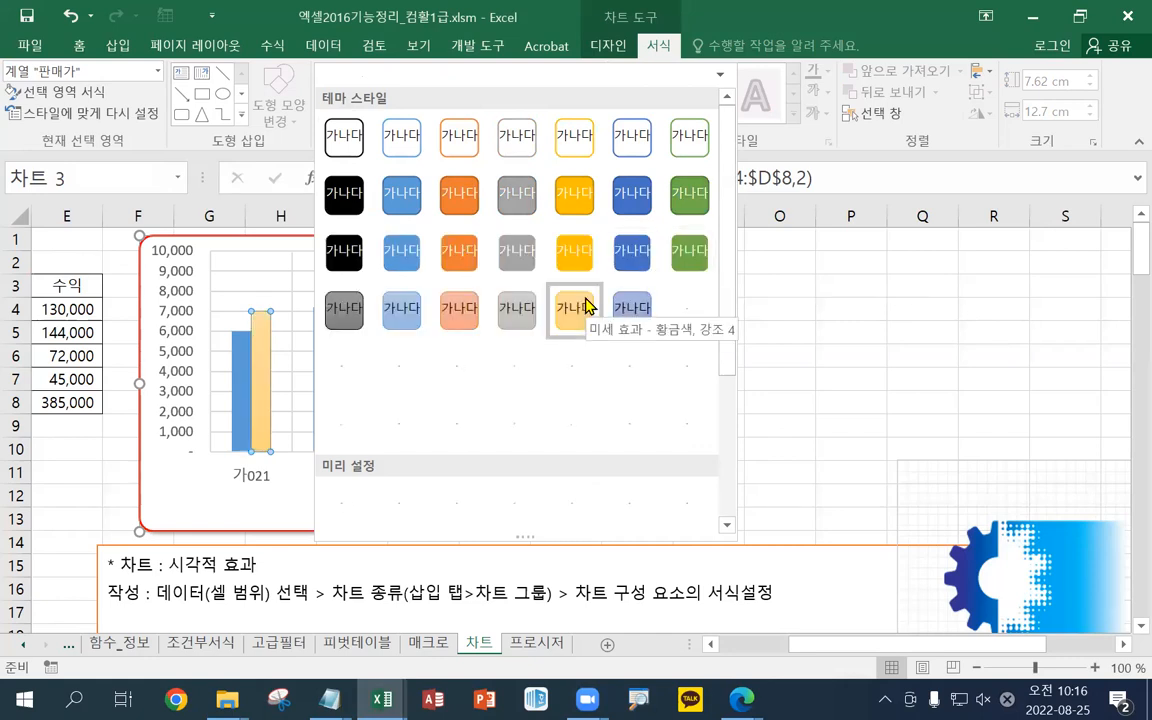
left_click(586, 305)
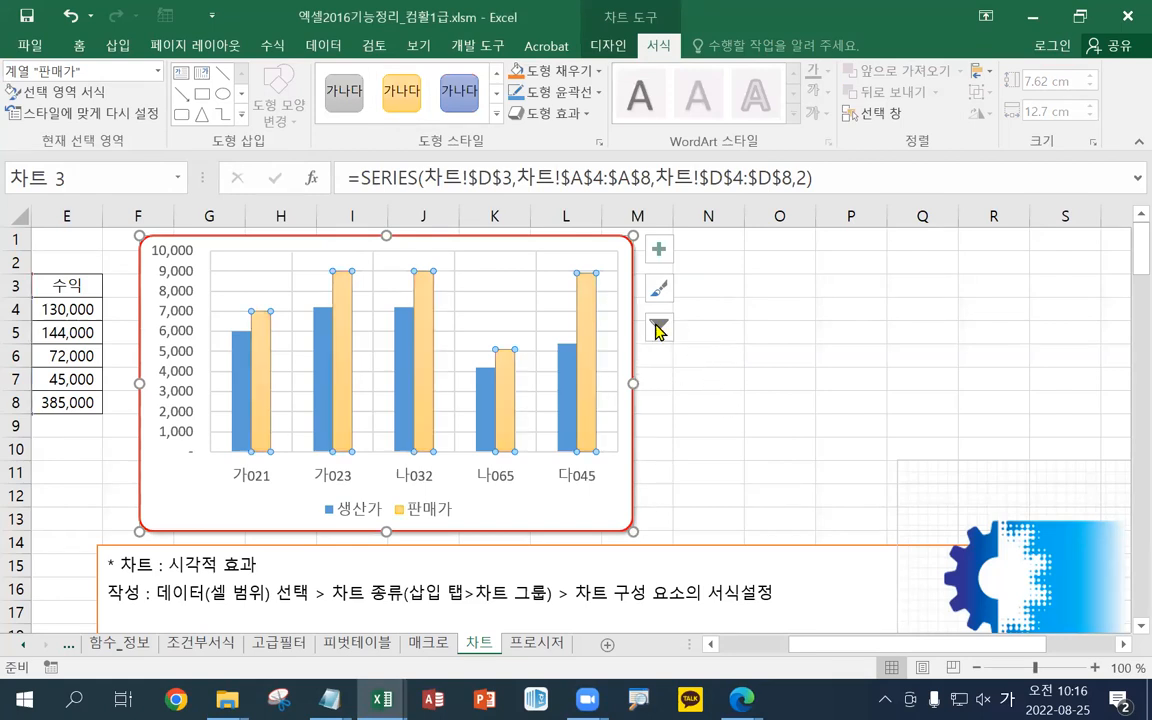
- Move the gear picture up beside the chart, over the empty cells in columns N to R
mouse_move(591, 321)
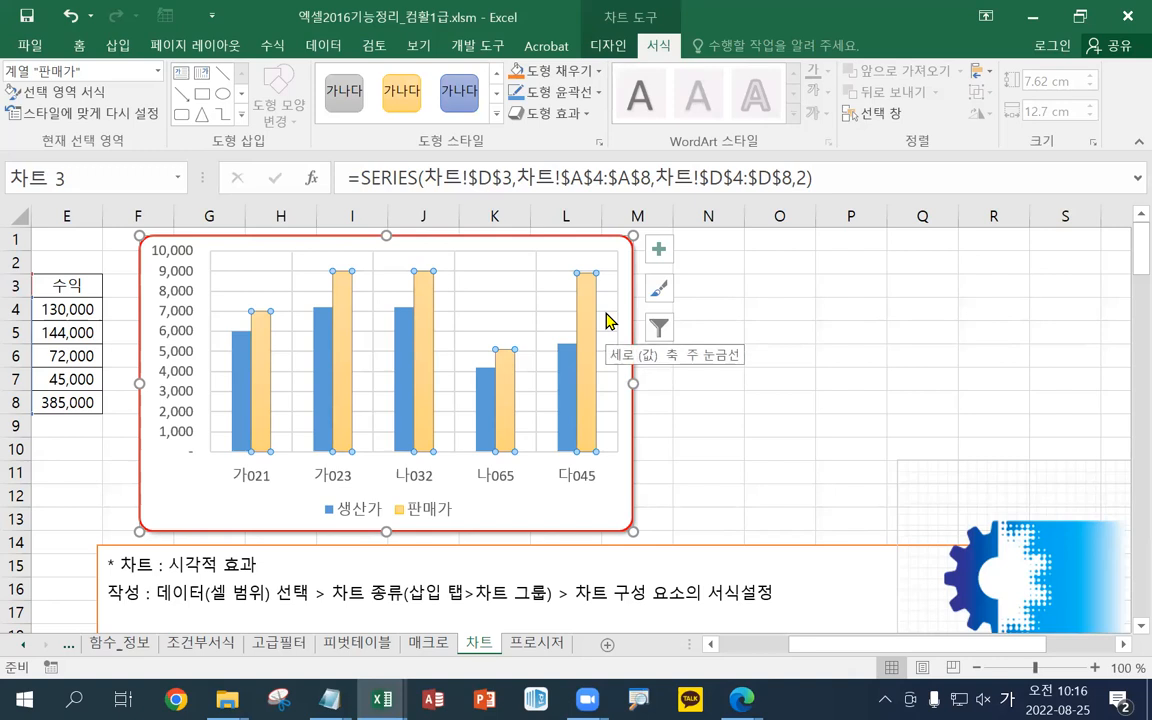
left_click(930, 450)
left_click_drag(930, 450, 838, 326)
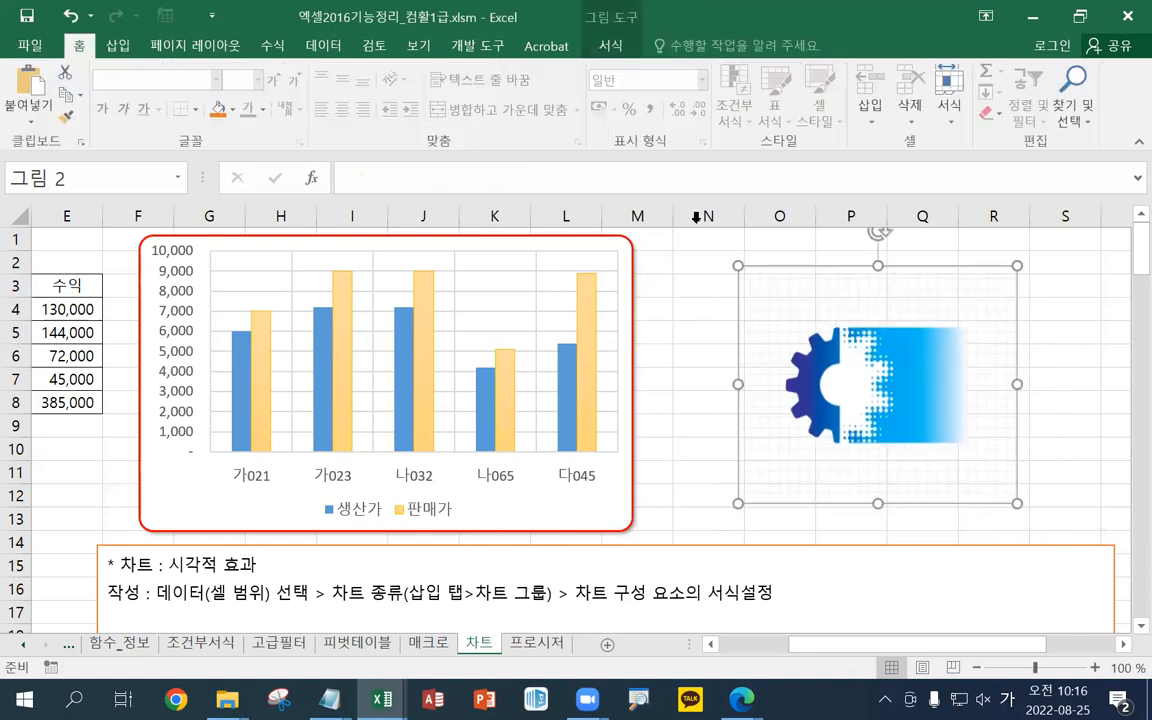
- Copy the gear picture and paste it onto the 판매가 series as the fill of its columns
left_click(583, 319)
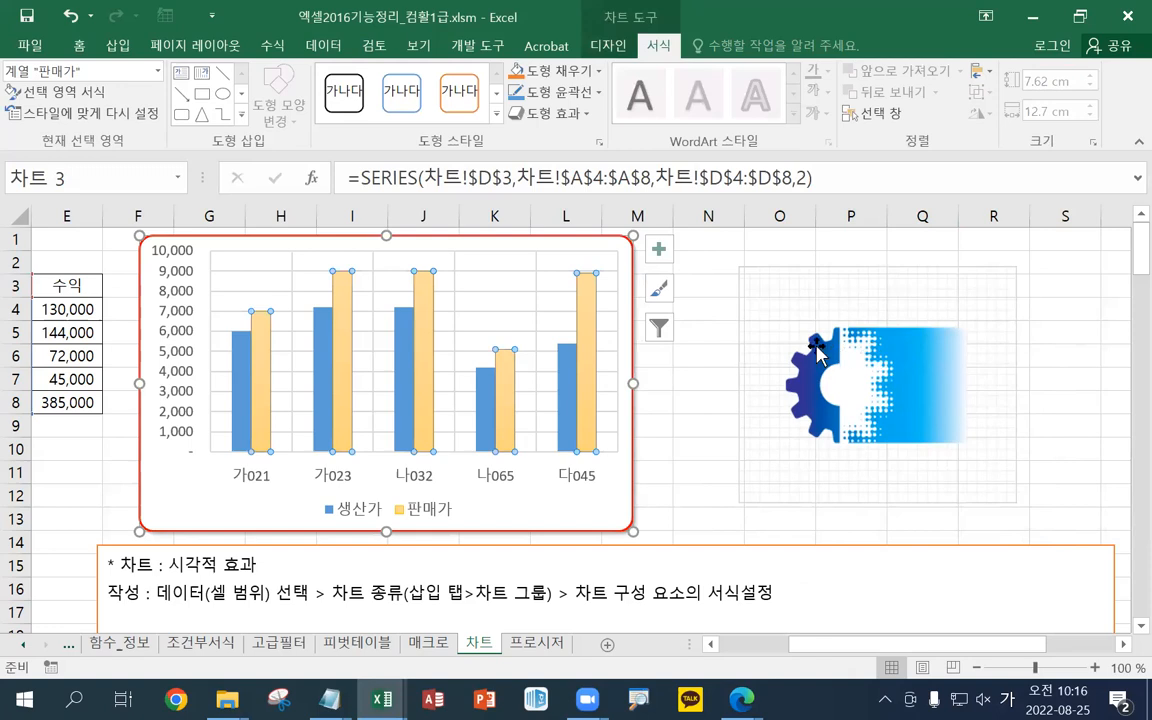
left_click(805, 310)
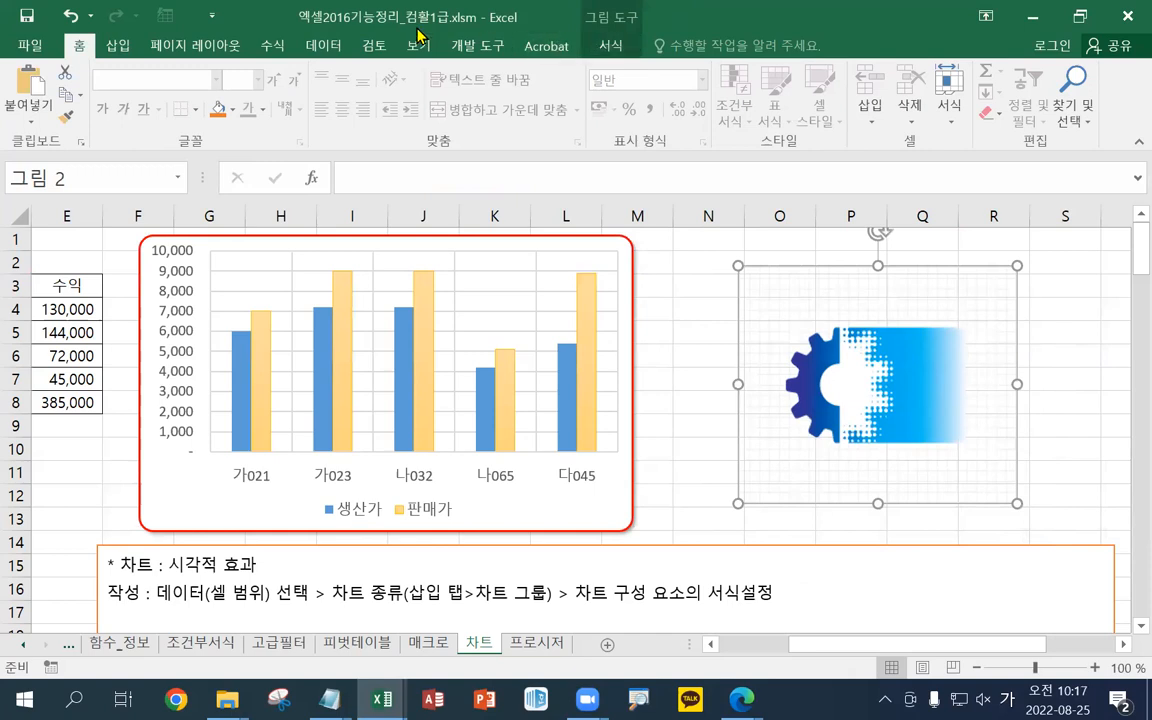
left_click(60, 96)
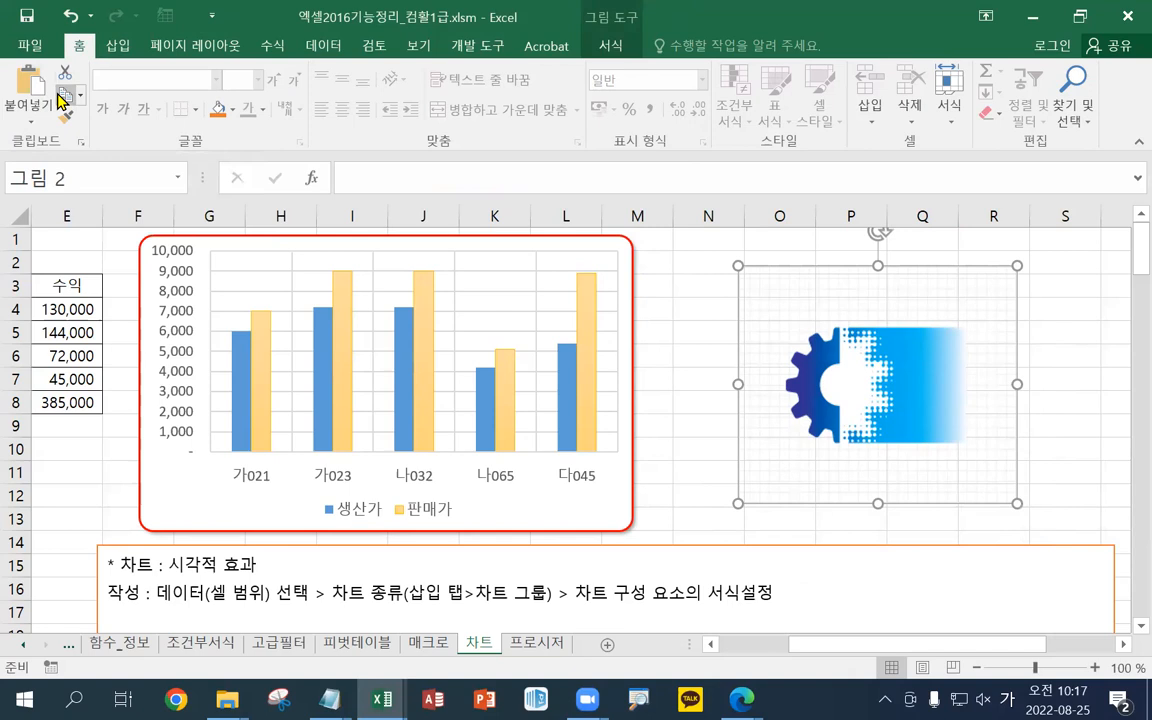
left_click(262, 384)
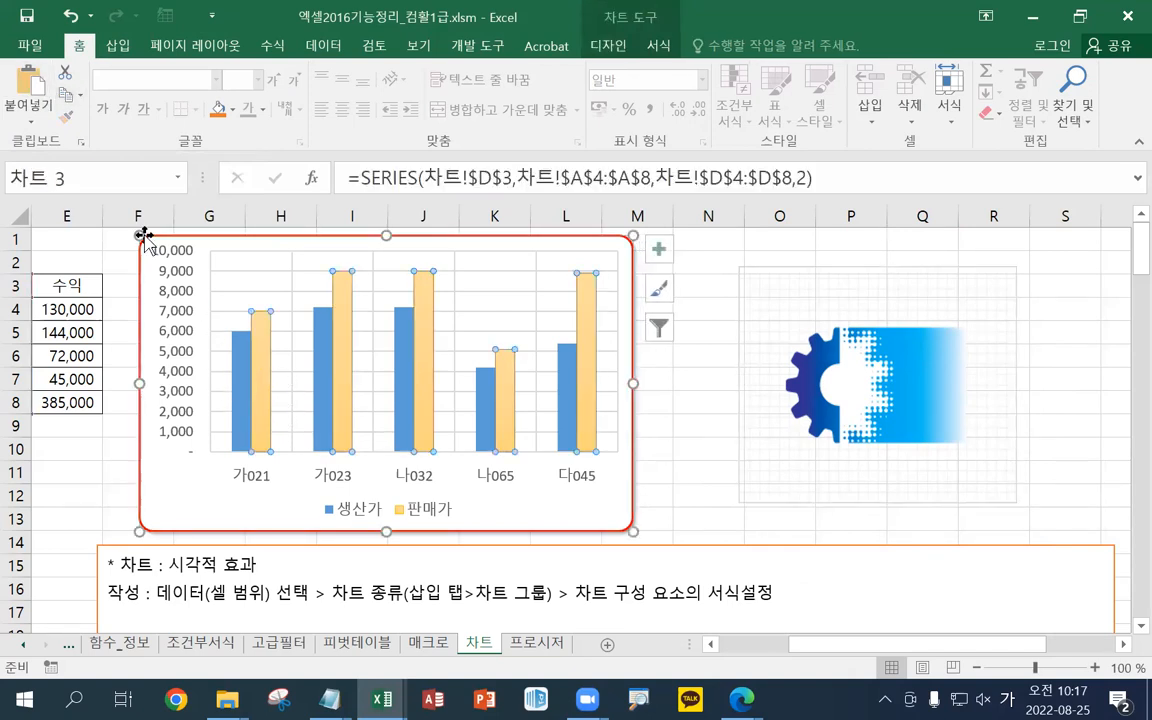
left_click(38, 92)
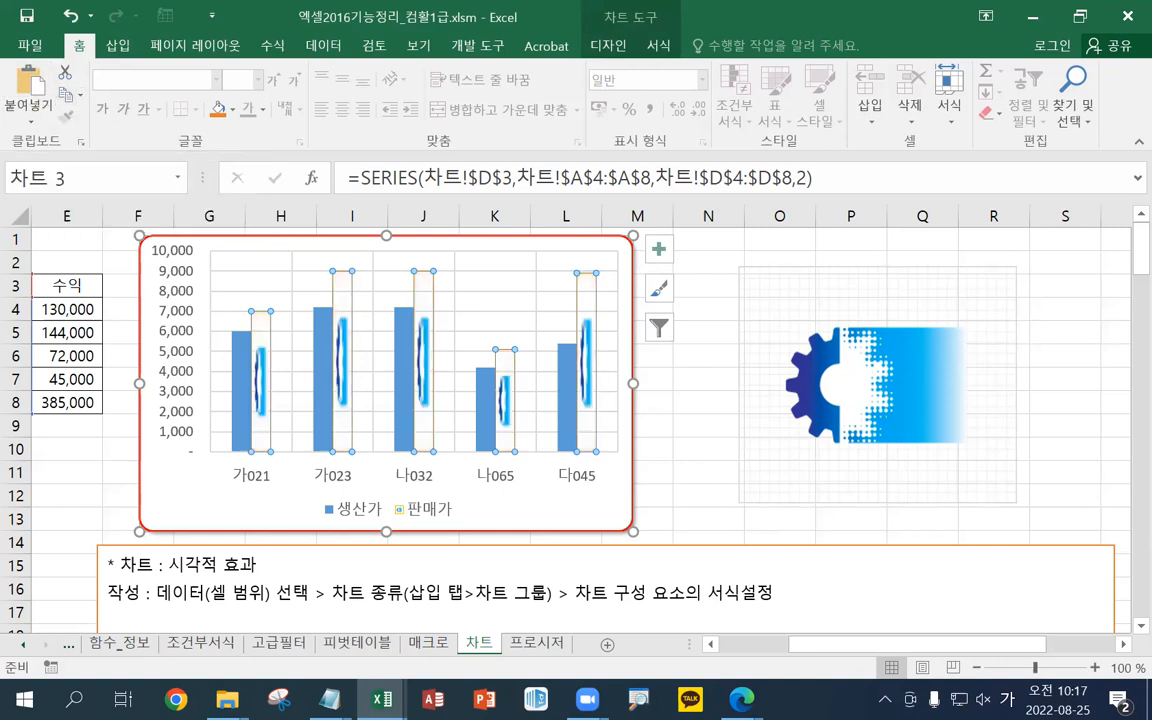
- Set the picture fill of the 판매가 series to 쌓기 (Stack), widening the format pane for it and closing the pane when done
left_click(329, 699)
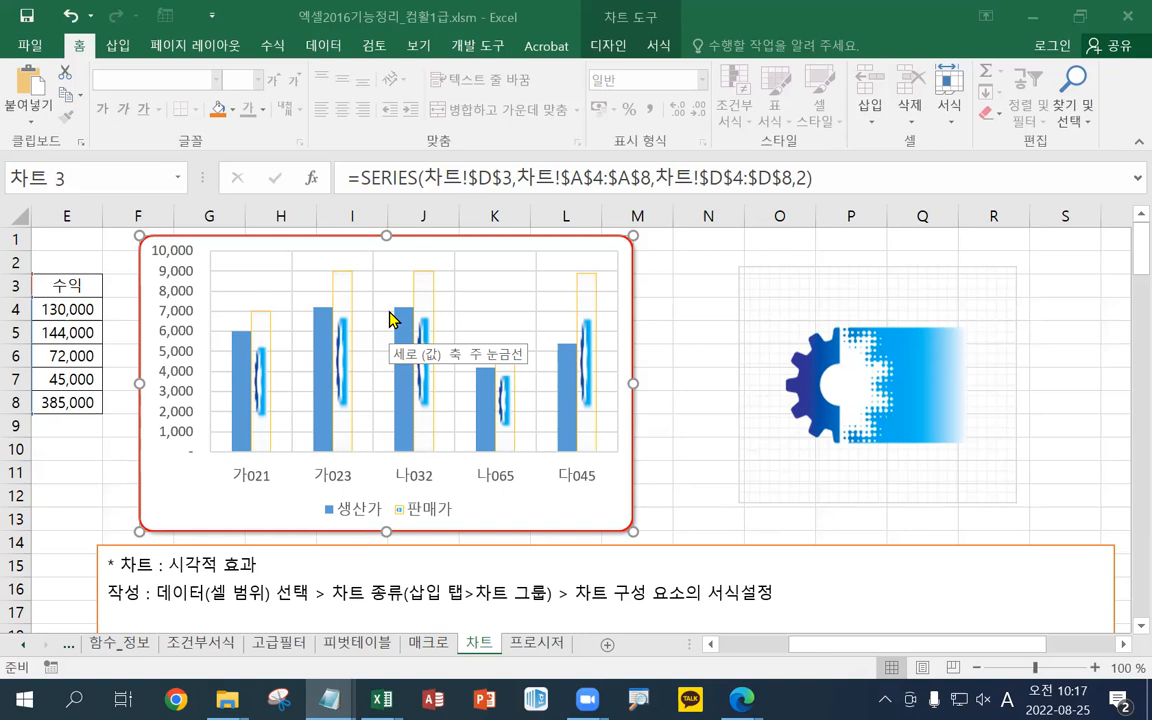
left_click(425, 313)
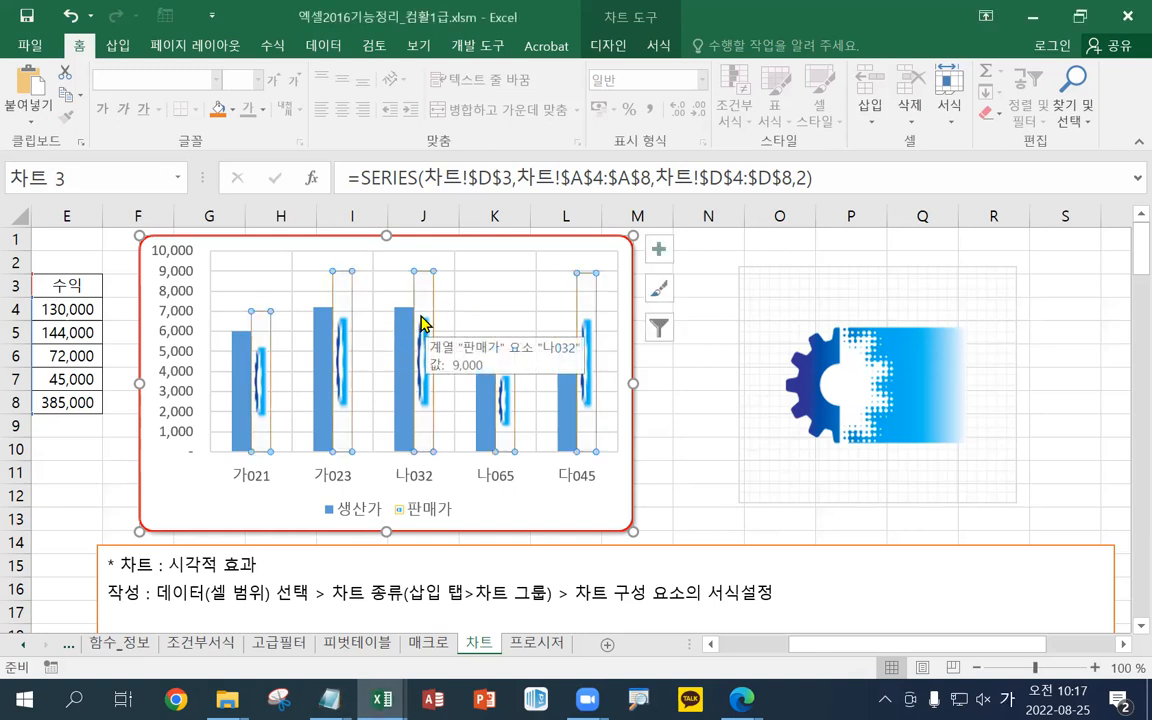
right_click(420, 318)
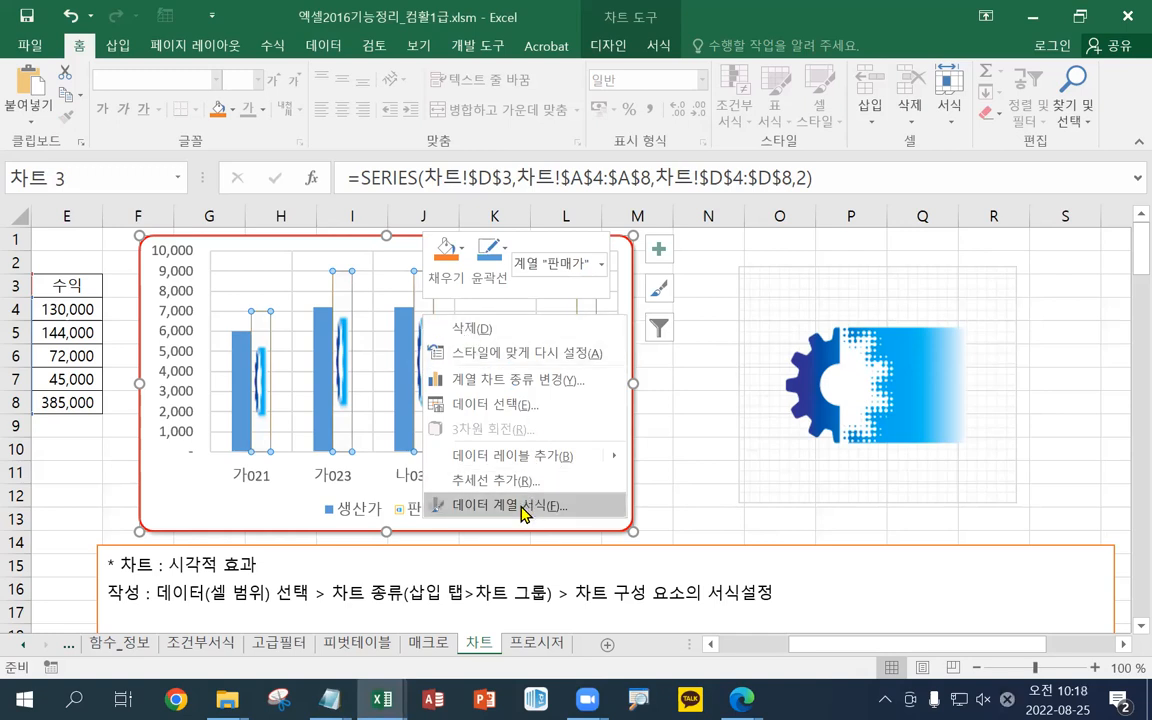
left_click(510, 505)
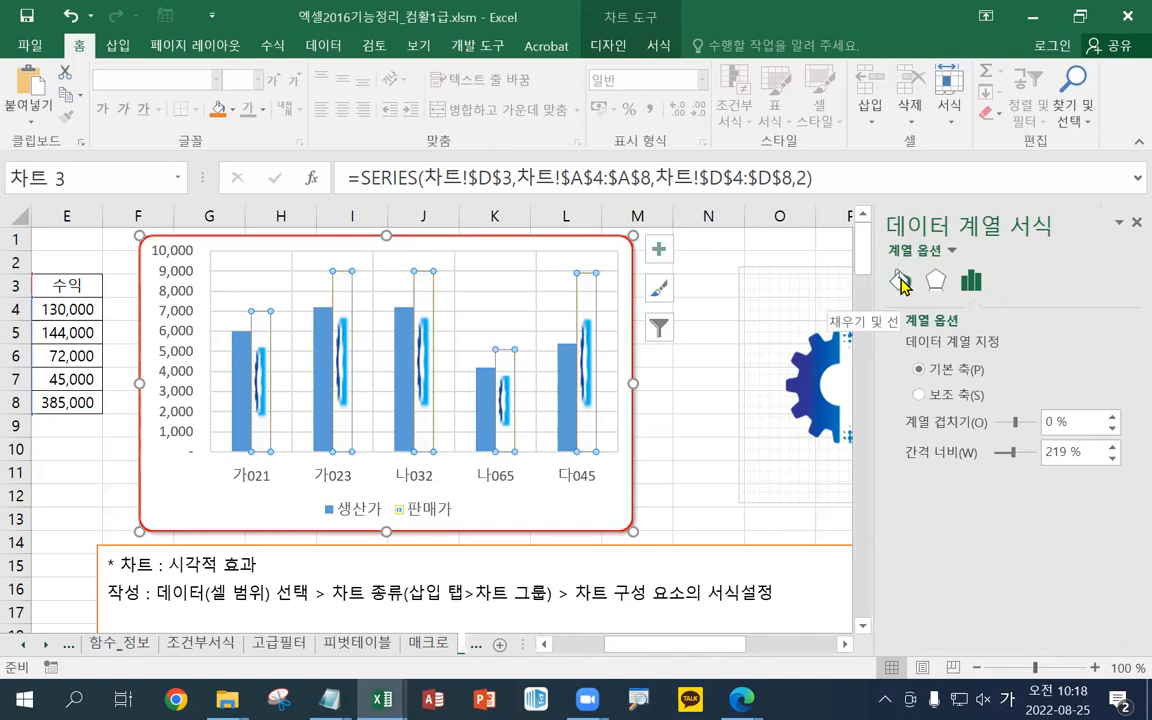
left_click(901, 283)
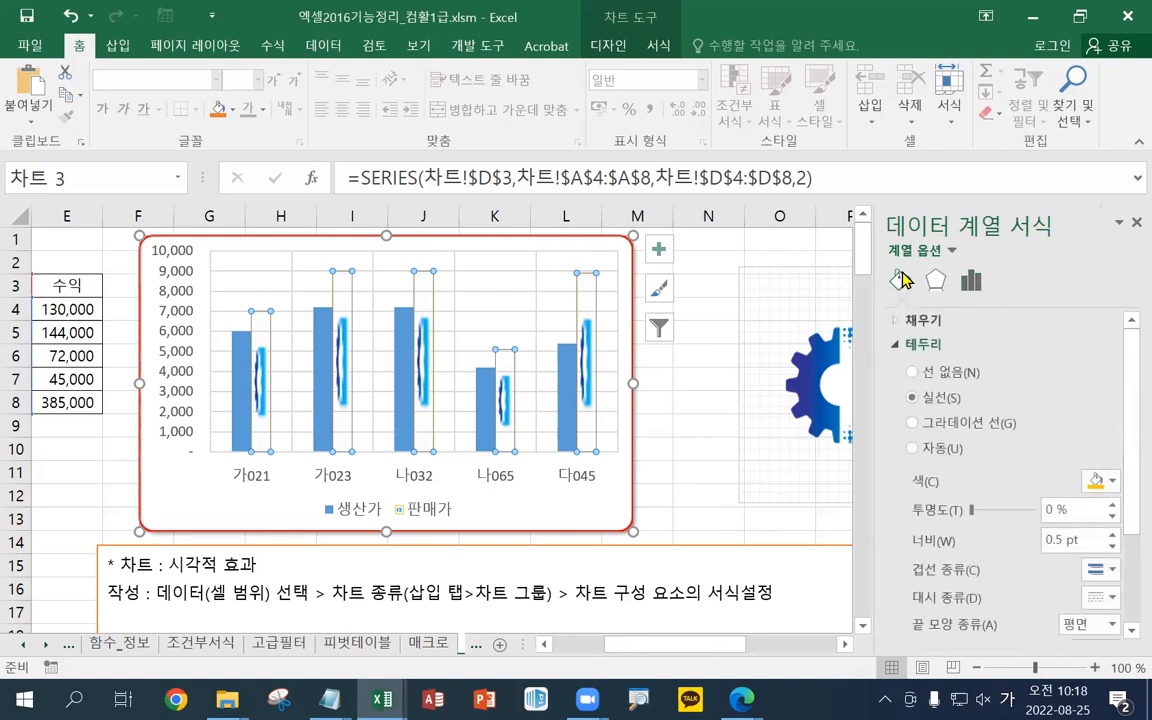
left_click(910, 321)
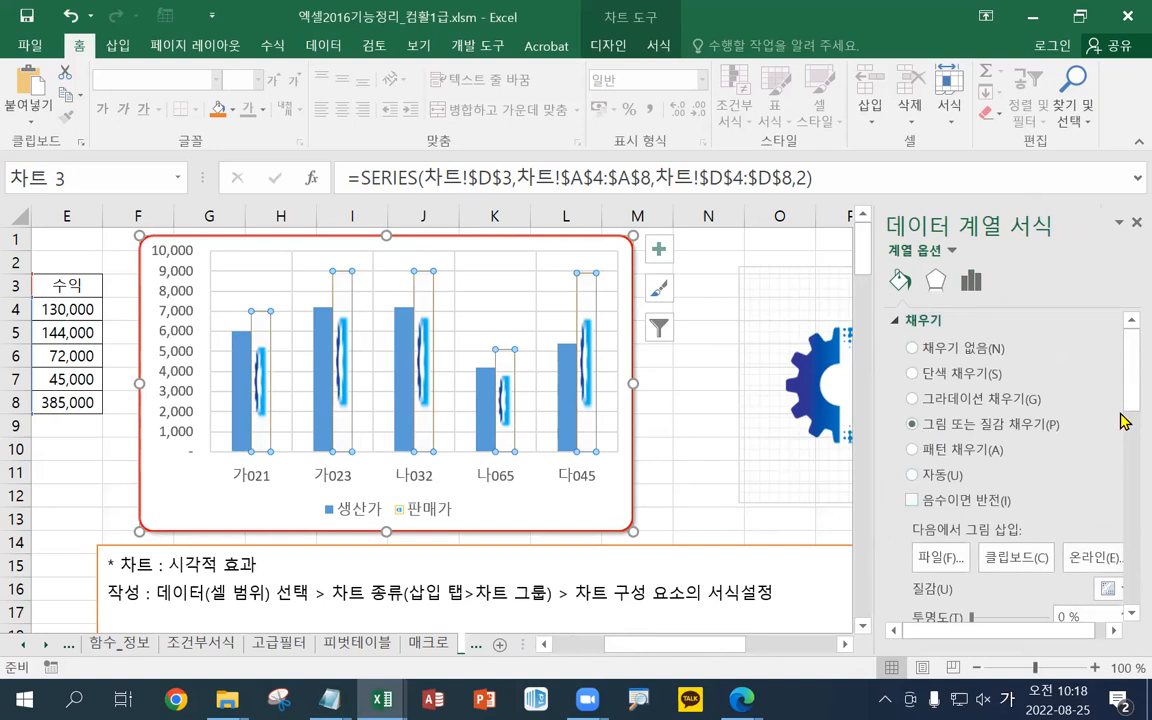
left_click_drag(1124, 398, 1125, 440)
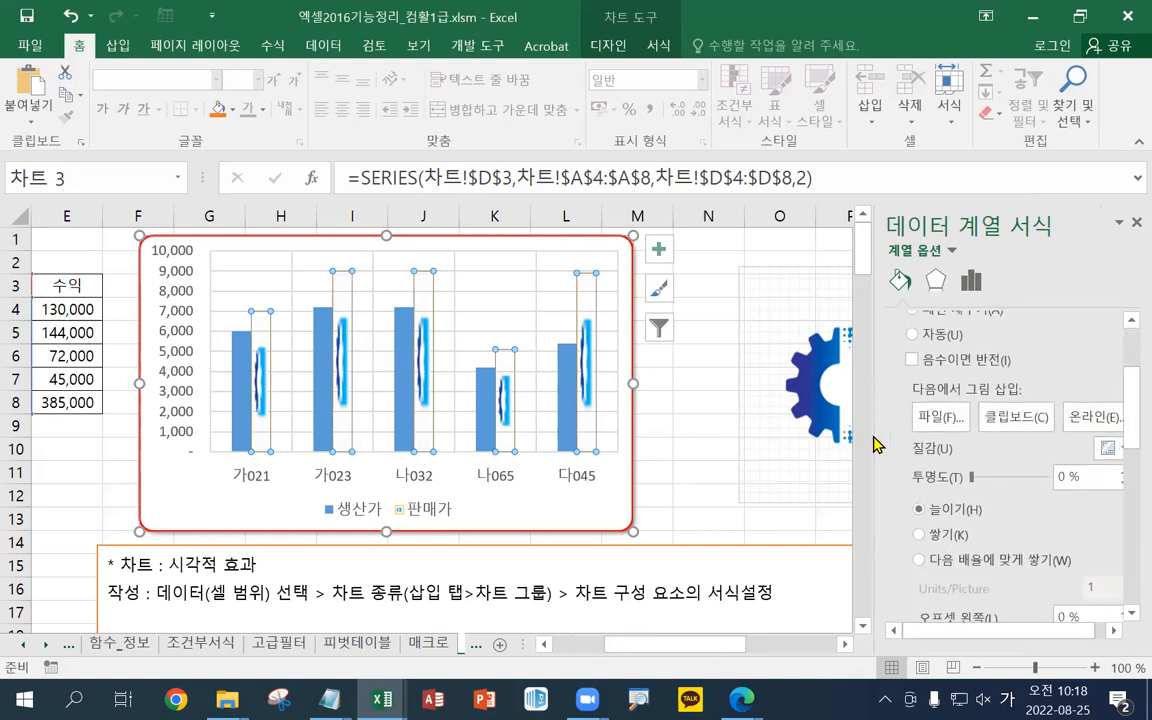
left_click_drag(860, 433, 818, 433)
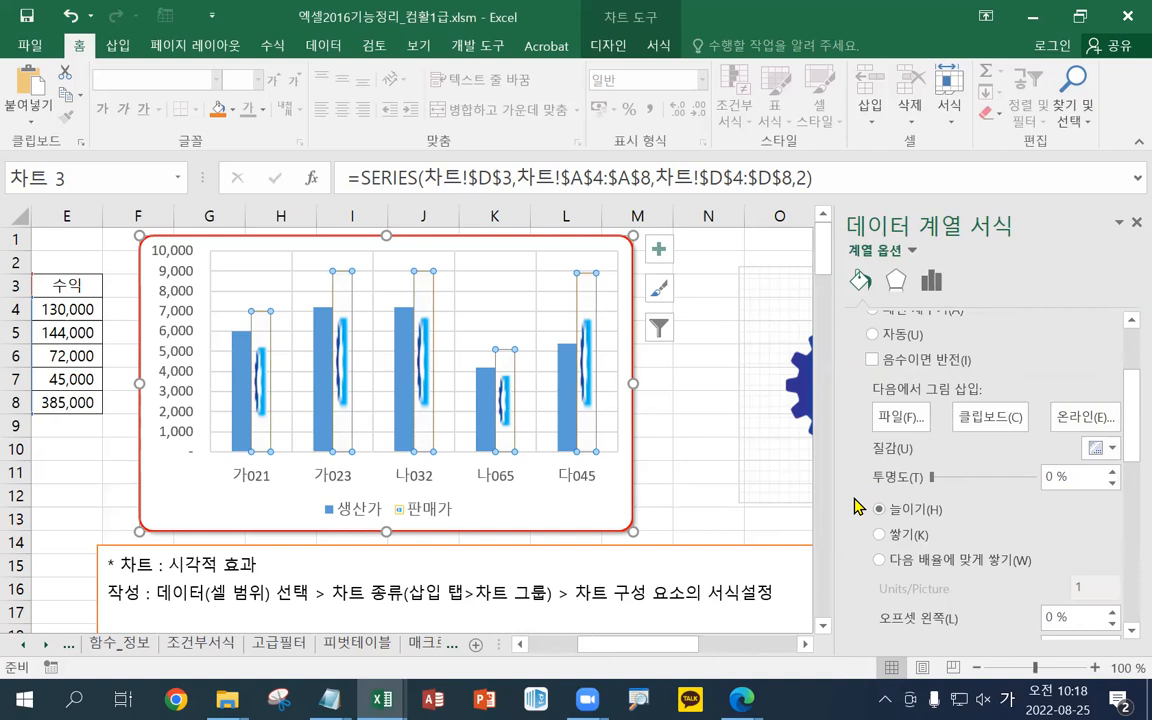
left_click(895, 536)
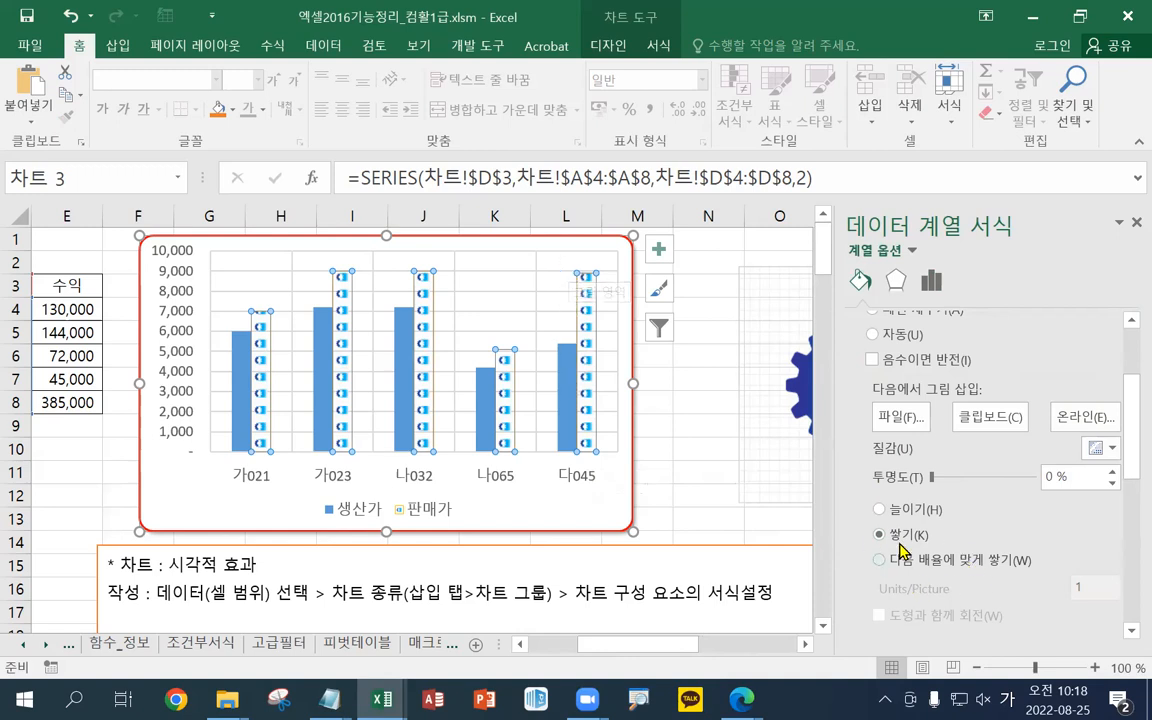
scroll(891, 475, "down", 1)
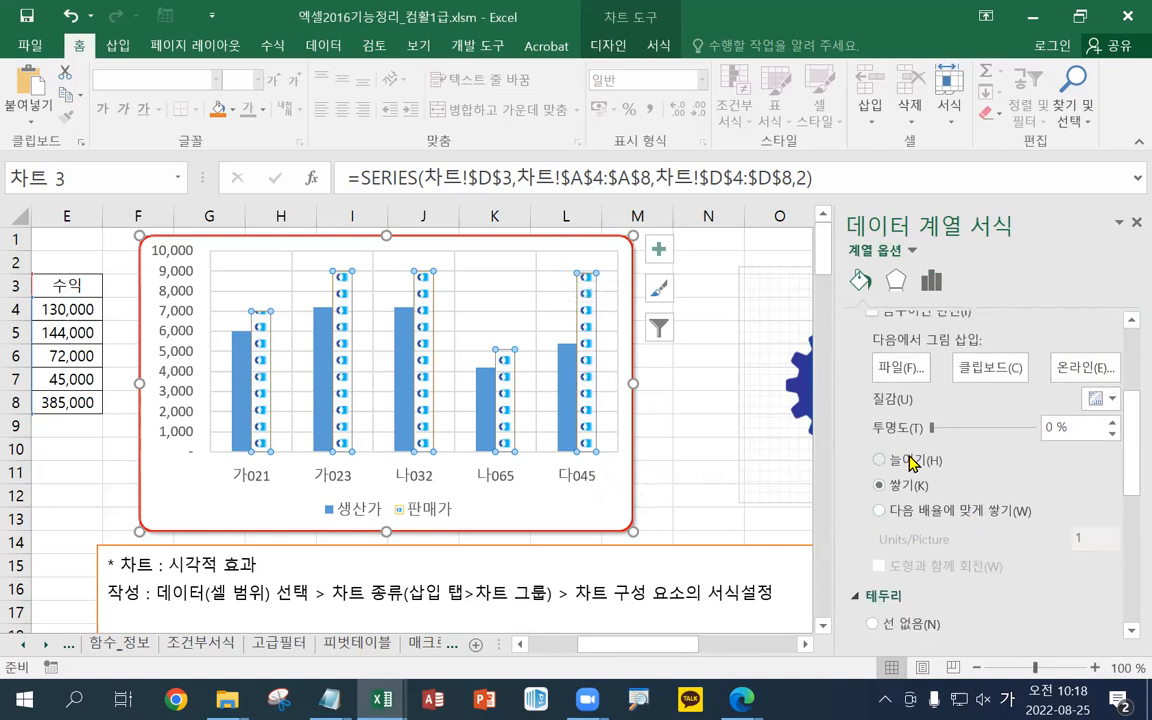
left_click(1136, 223)
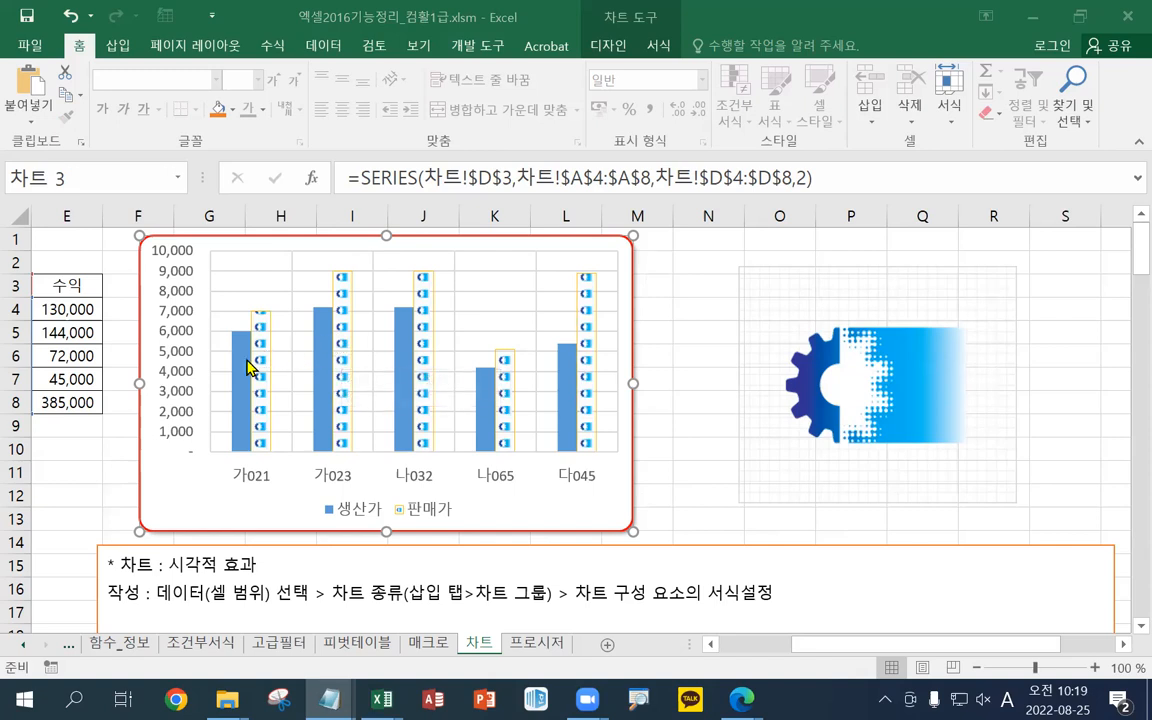
- Change the chart type of the 판매가 series to 표식이 있는 꺾은선형 (line with markers) within a combo chart
mouse_move(246, 366)
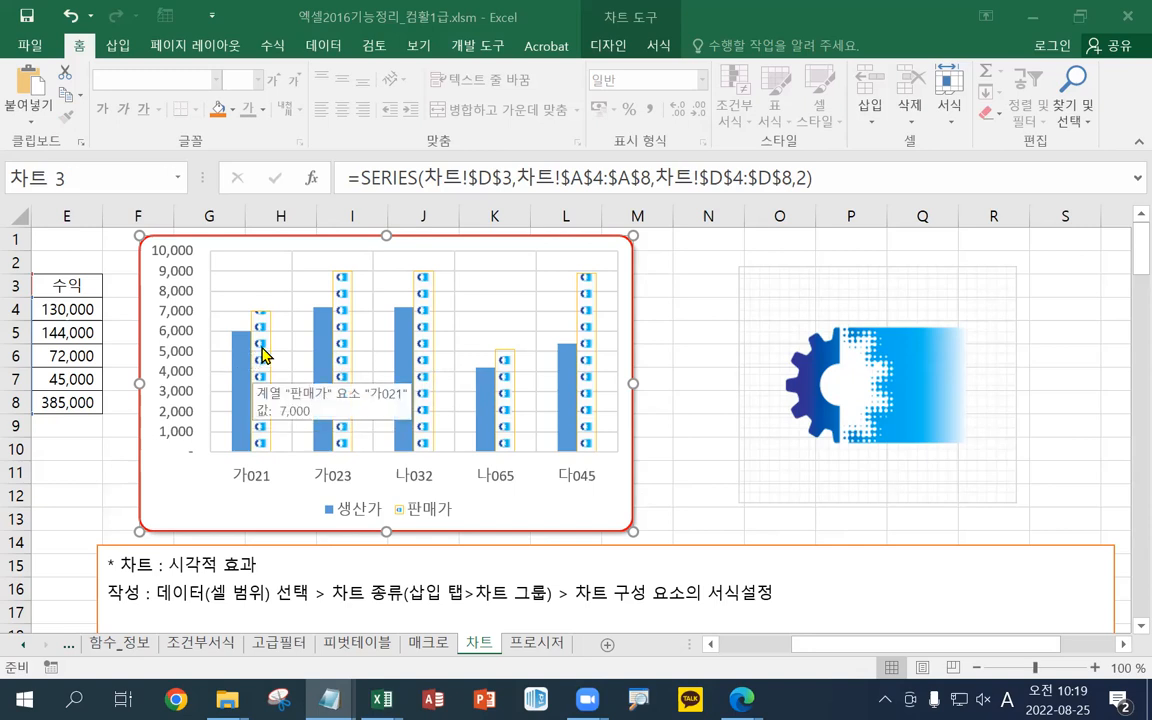
left_click(262, 352)
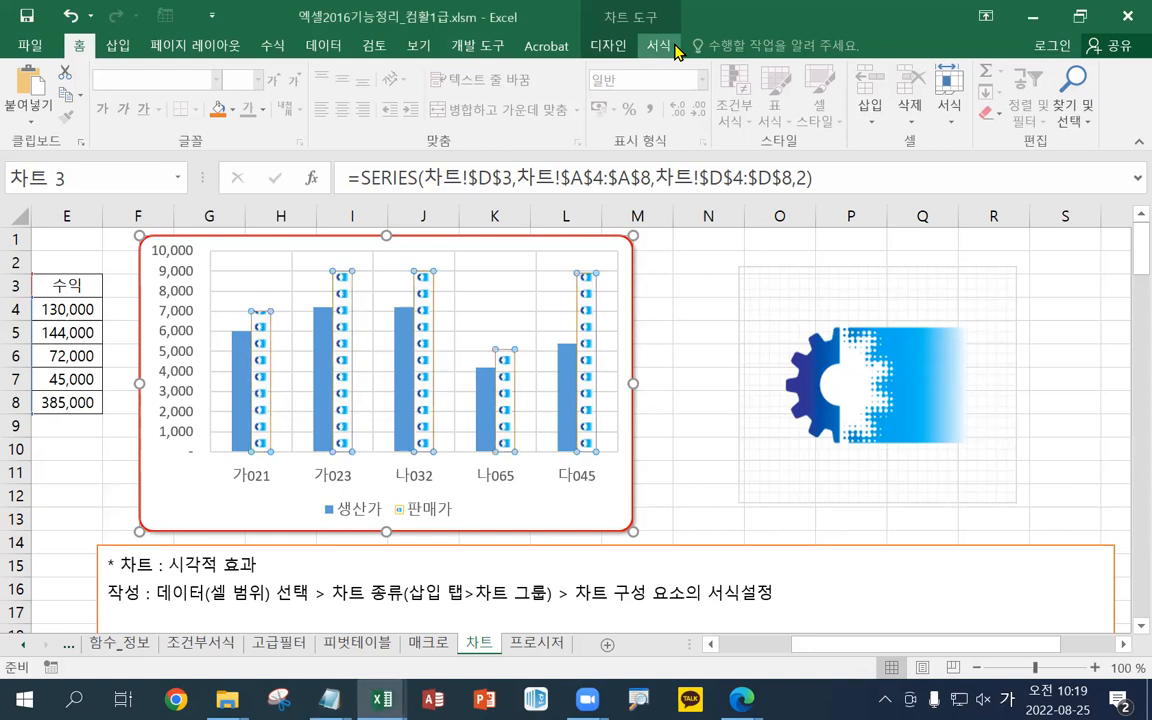
left_click(652, 50)
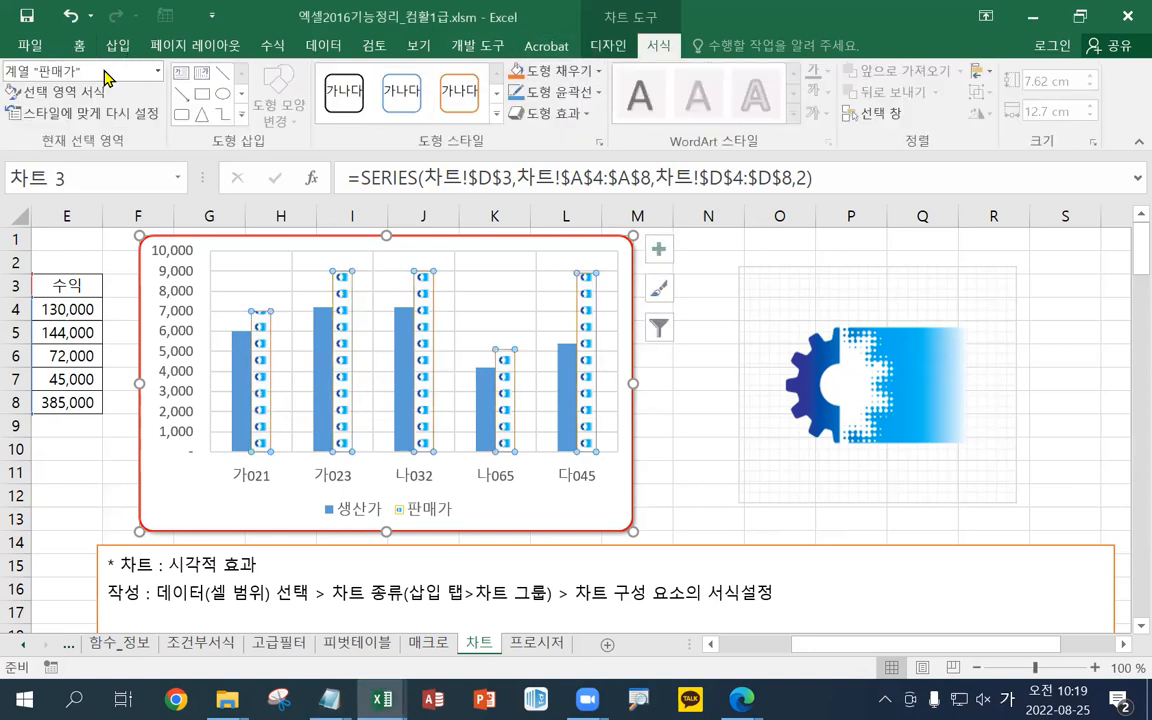
left_click(608, 45)
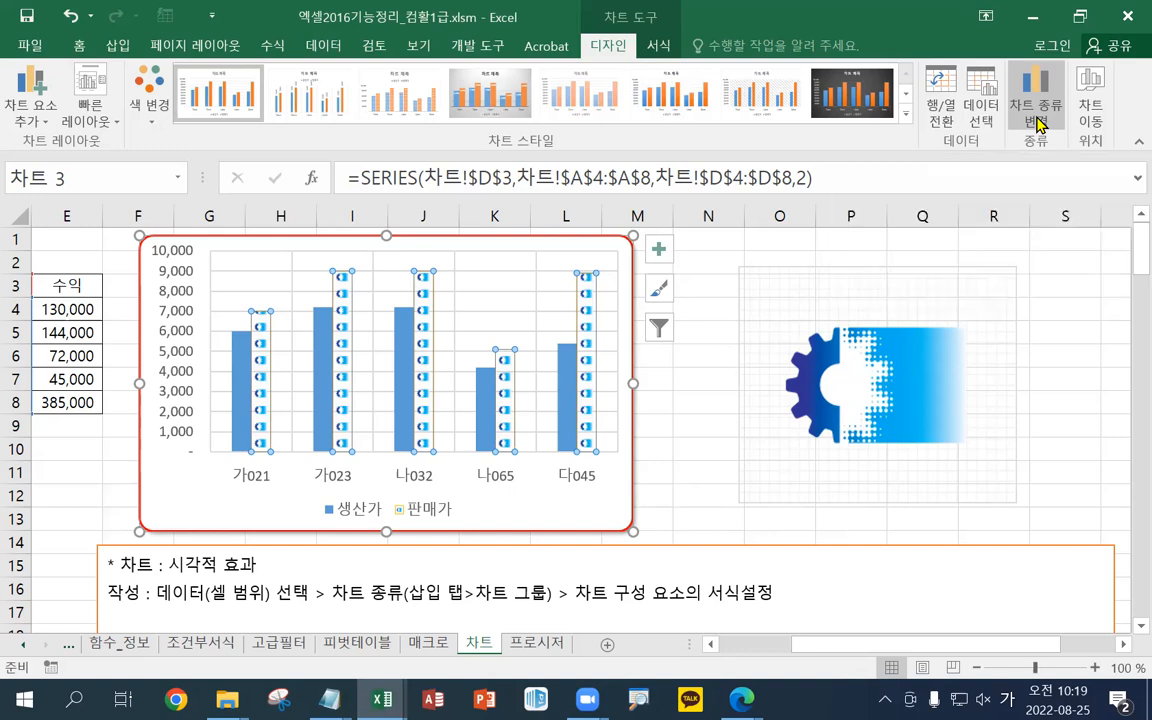
left_click(1037, 112)
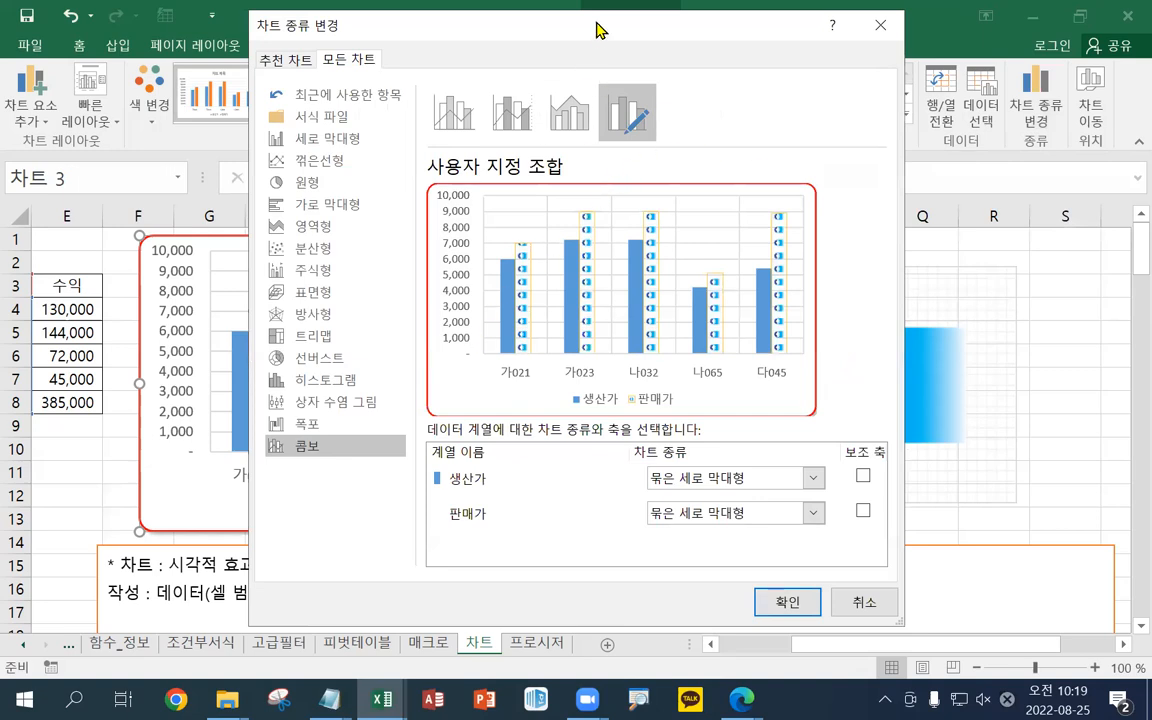
left_click_drag(593, 29, 817, 25)
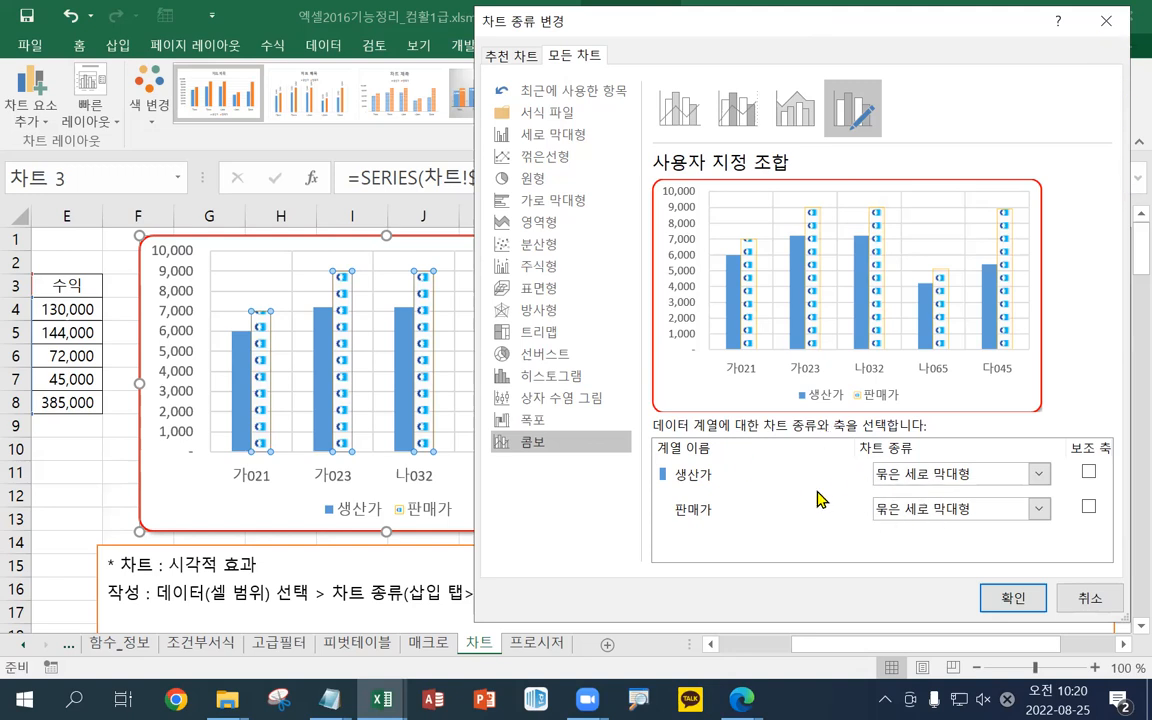
left_click(1040, 512)
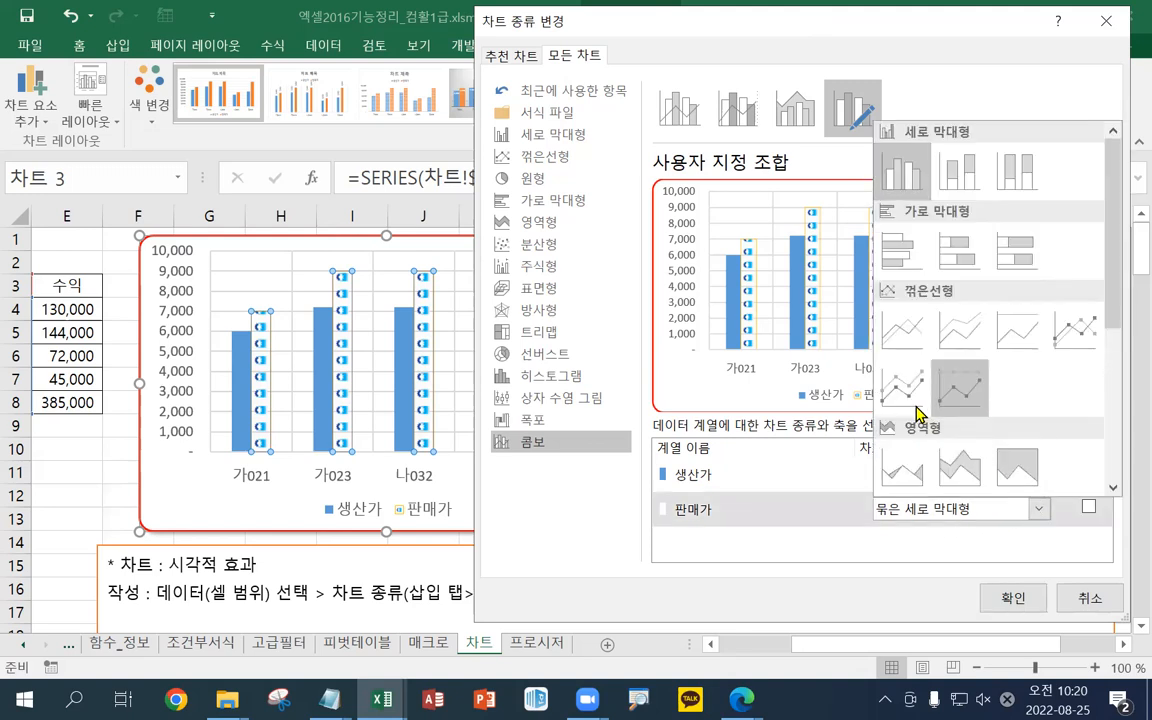
left_click(1072, 343)
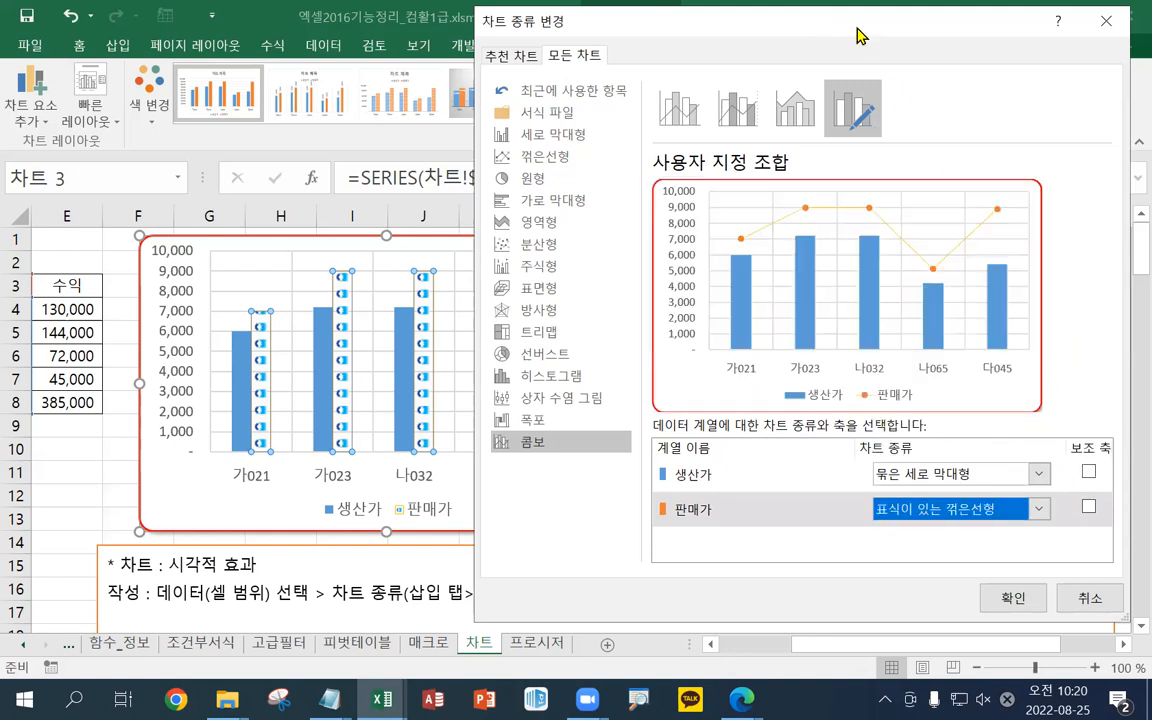
- Plot the 판매가 series on the secondary axis and apply the combo chart settings
left_click_drag(765, 22, 678, 22)
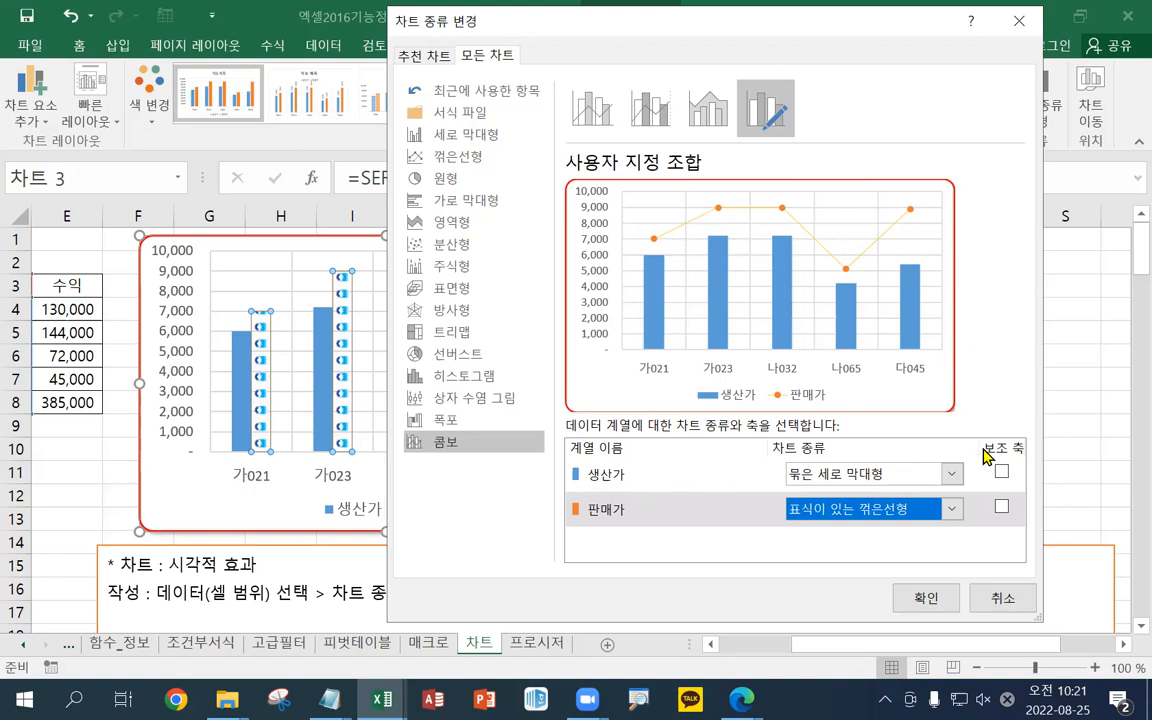
left_click(1001, 507)
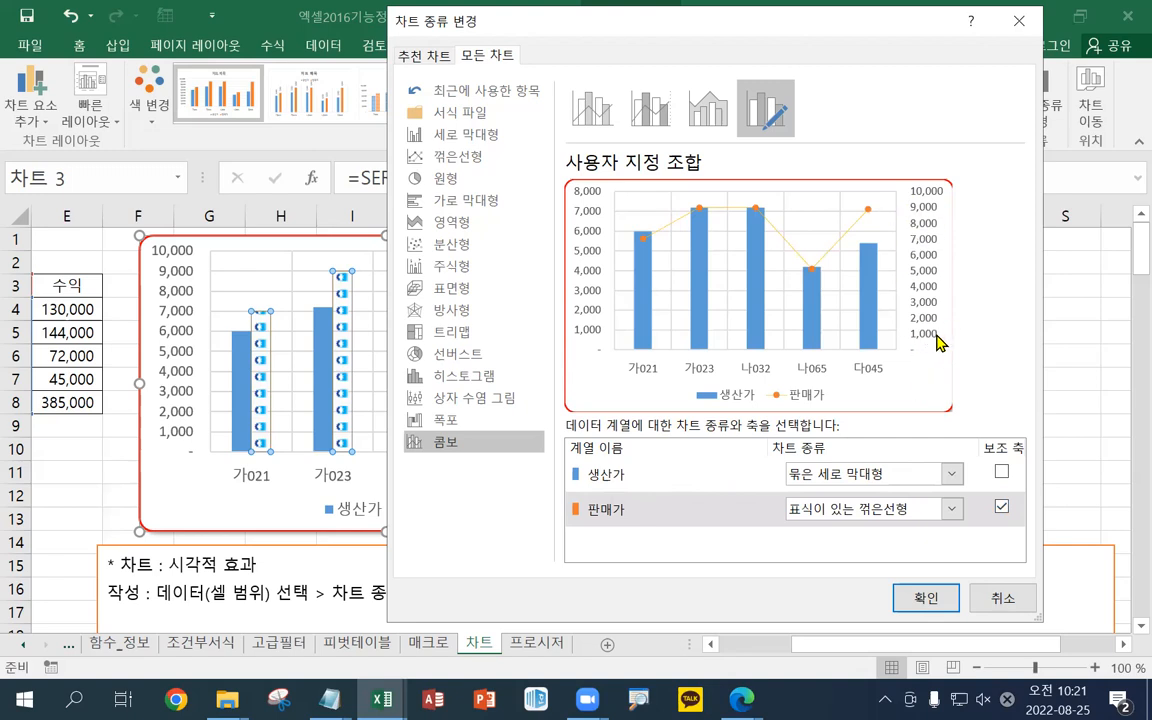
left_click(928, 599)
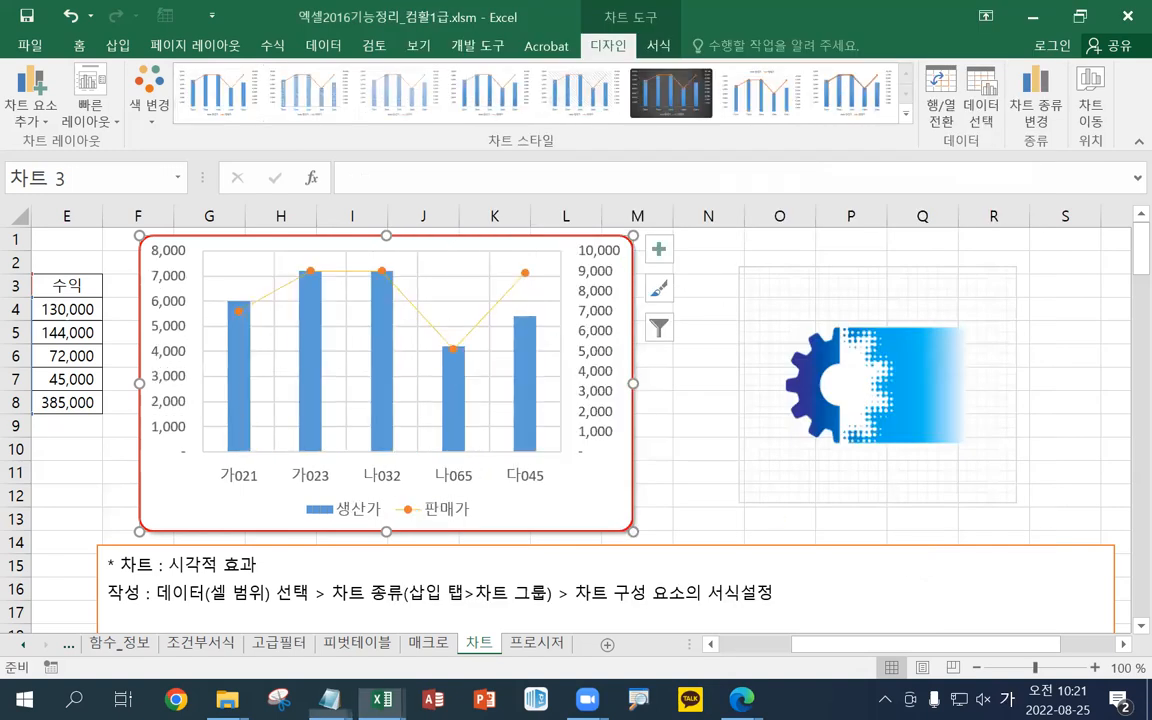
left_click(330, 698)
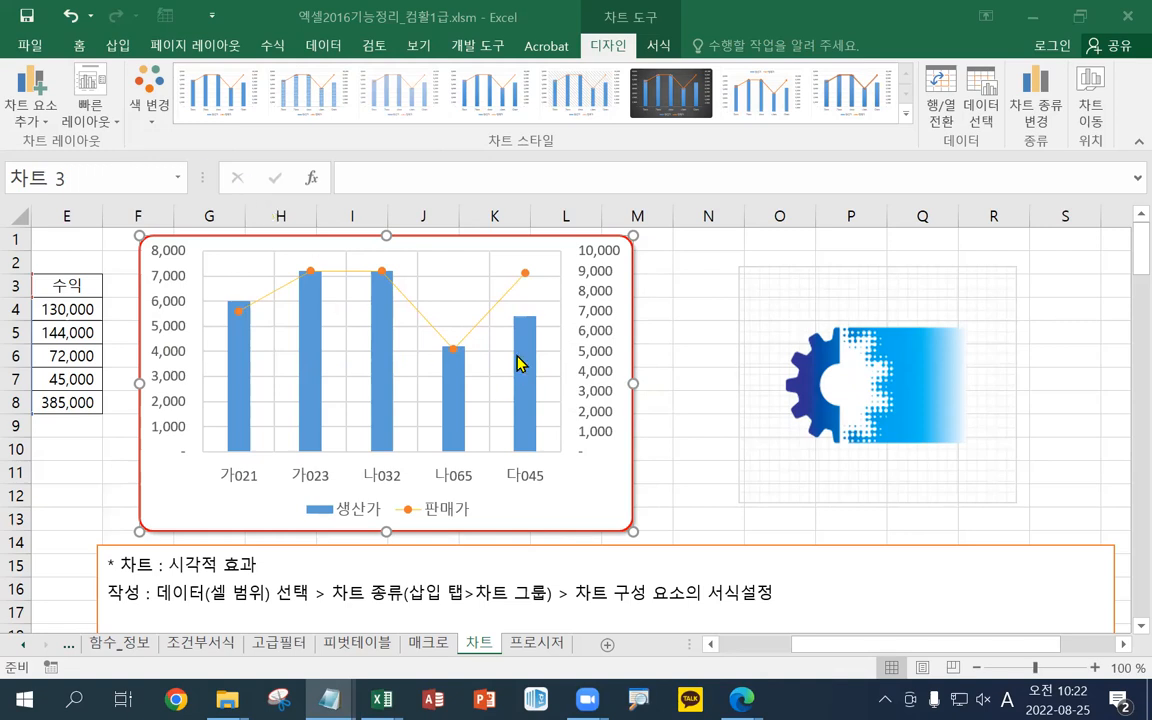
mouse_move(531, 350)
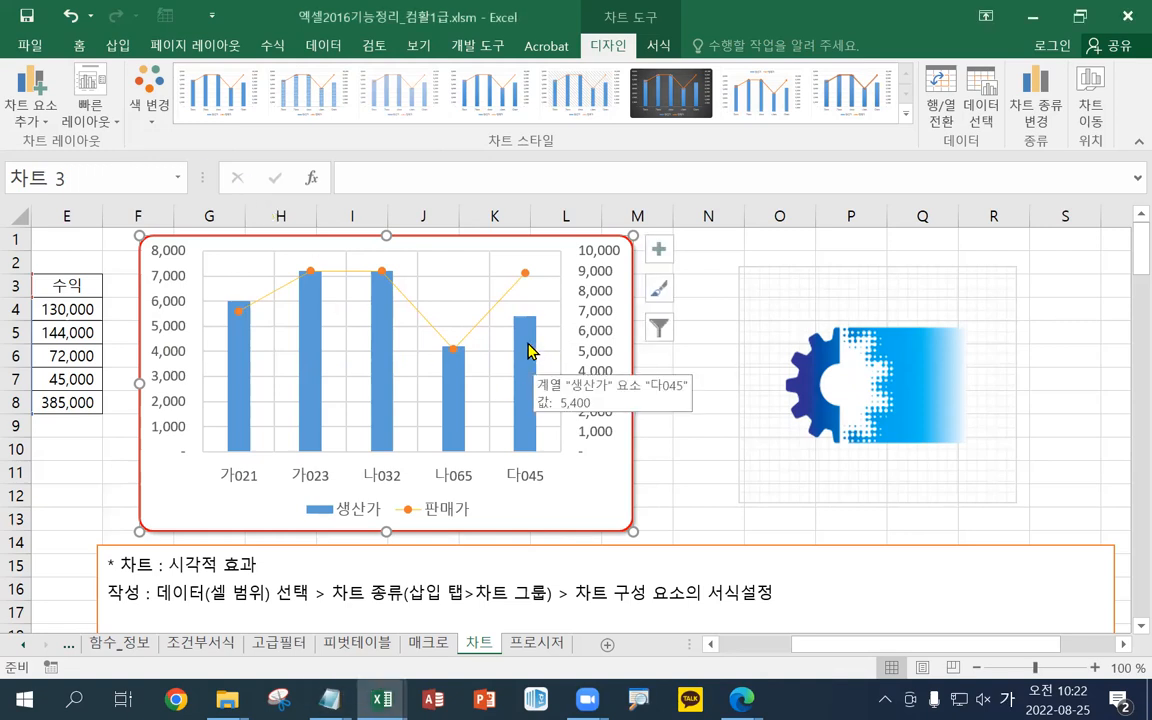
- Select the 판매가 line series in the chart and open its data series formatting options
left_click(531, 350)
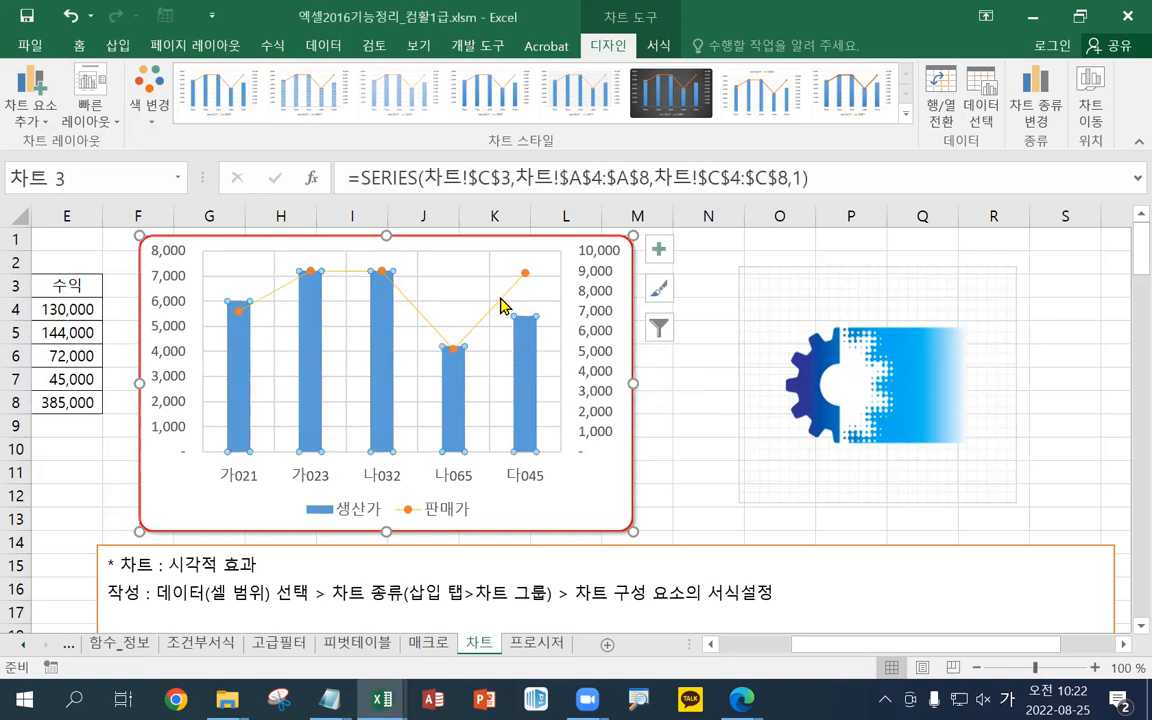
scroll(501, 306, "up", 2)
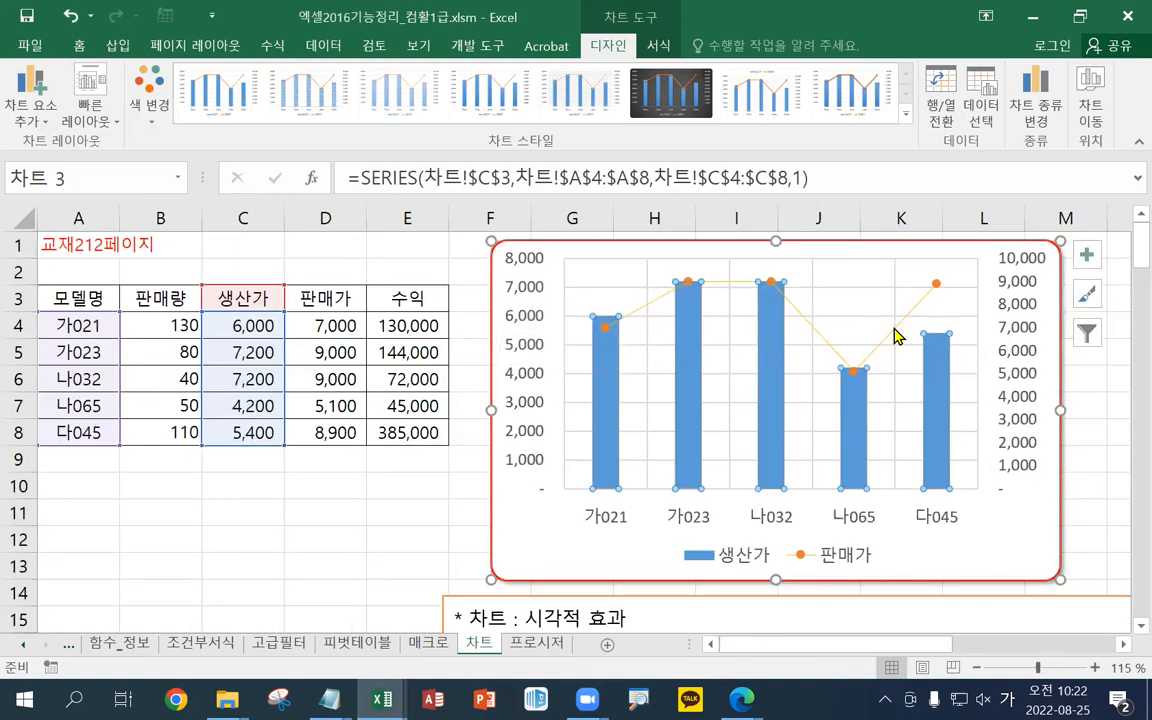
mouse_move(895, 335)
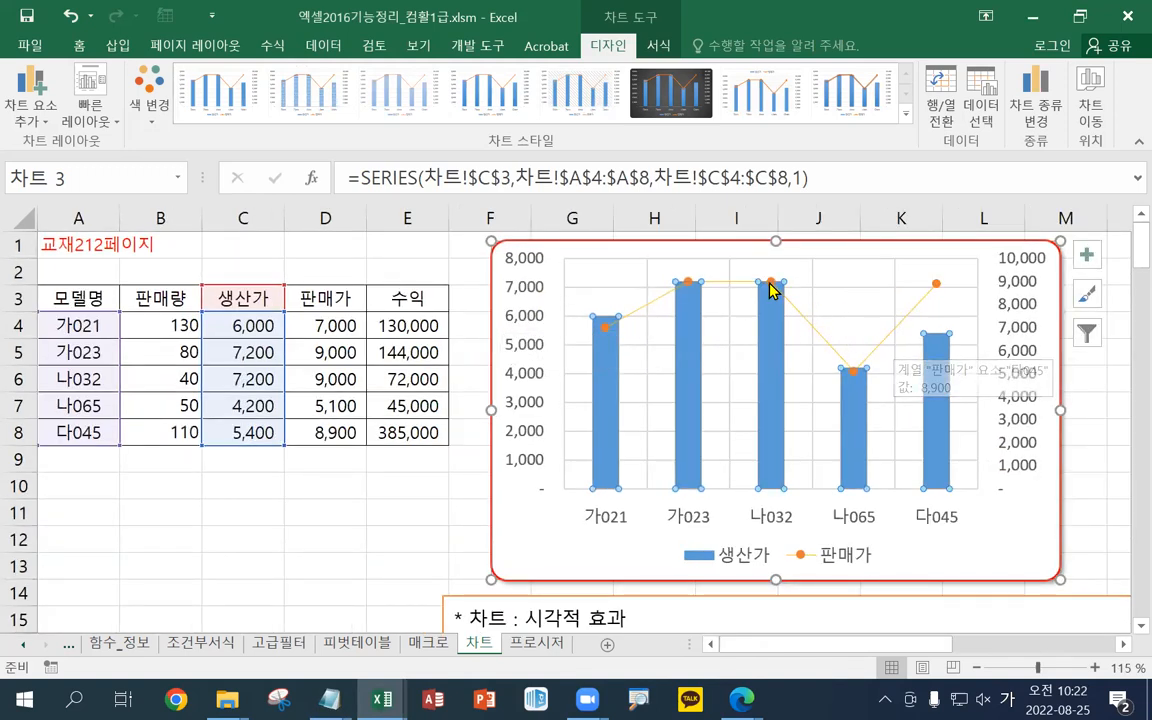
mouse_move(772, 288)
left_click(792, 313)
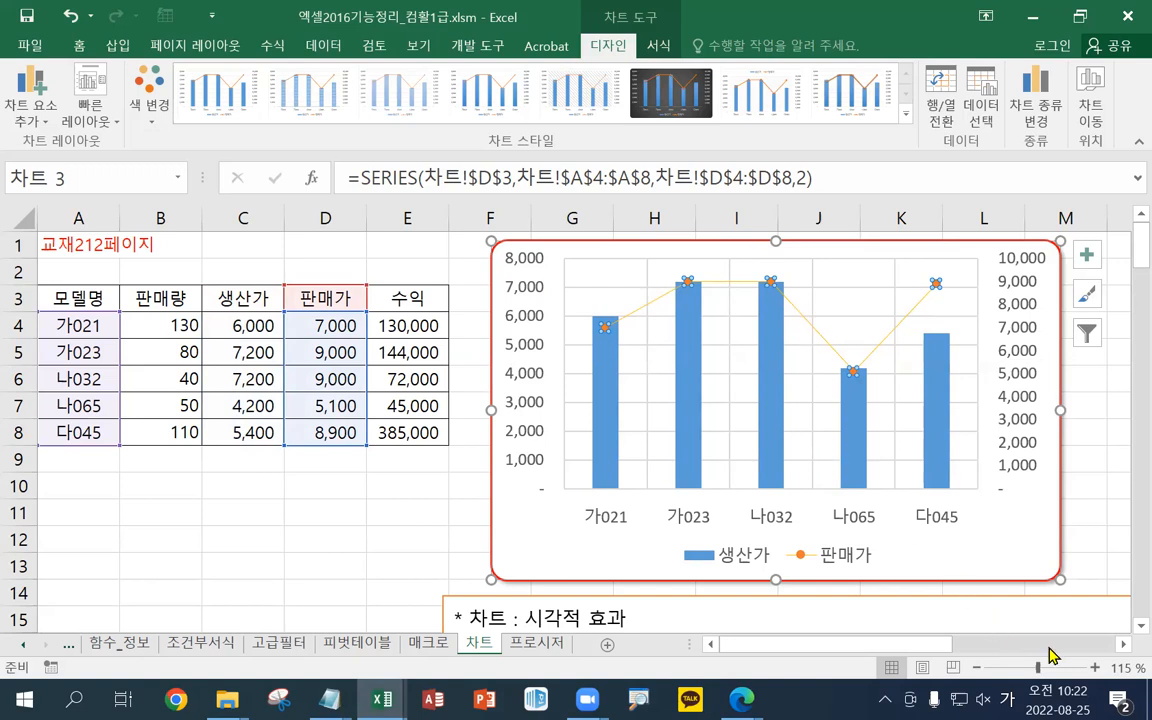
left_click(1122, 647)
left_click(1122, 647)
left_click(1122, 647)
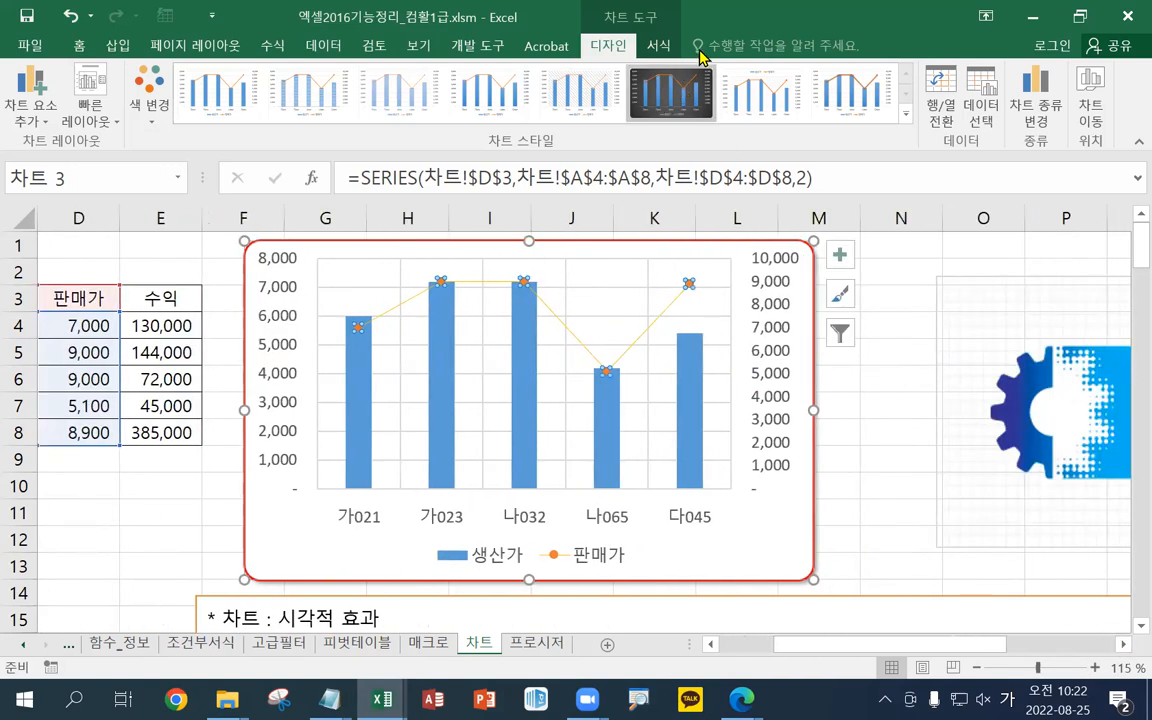
left_click(659, 45)
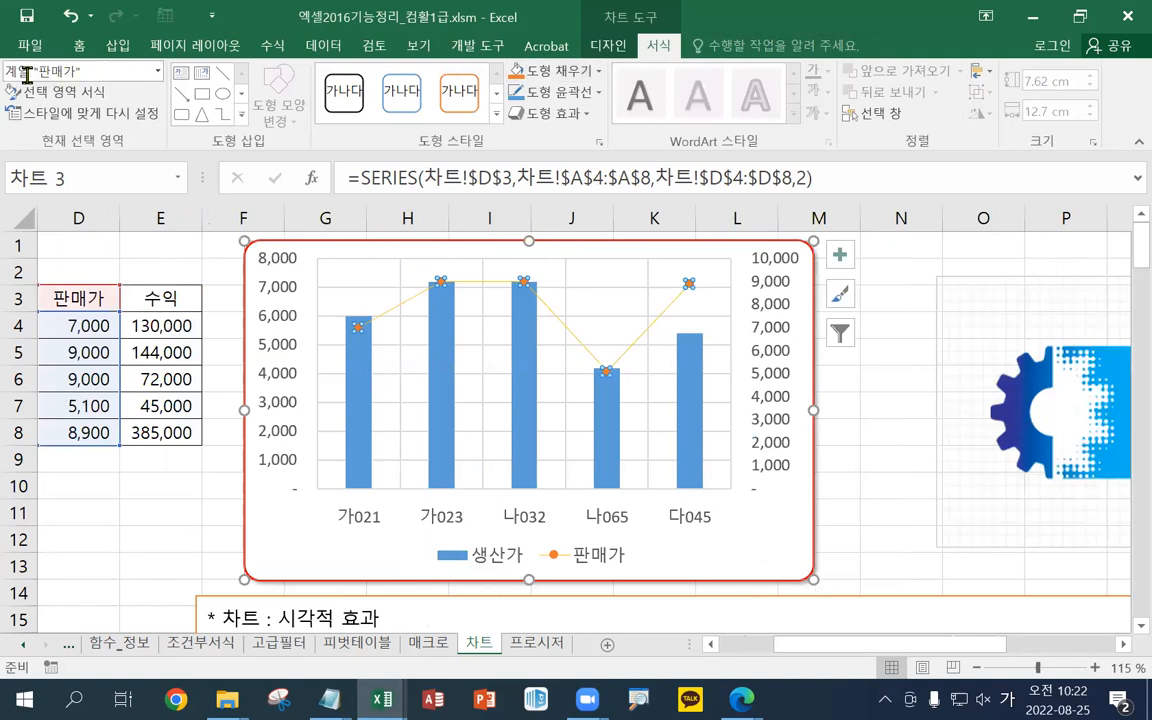
left_click(79, 98)
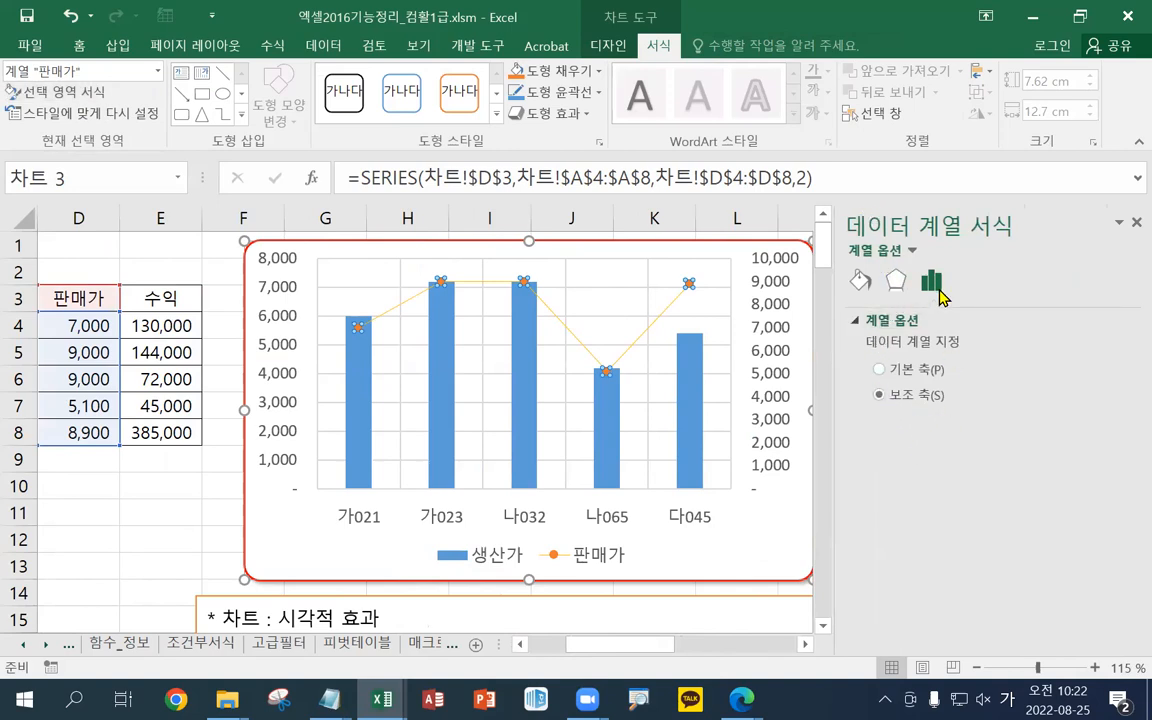
- Try plotting the 판매가 series on the 기본 축 (primary axis) and return it to the 보조 축 (secondary axis)
left_click(909, 369)
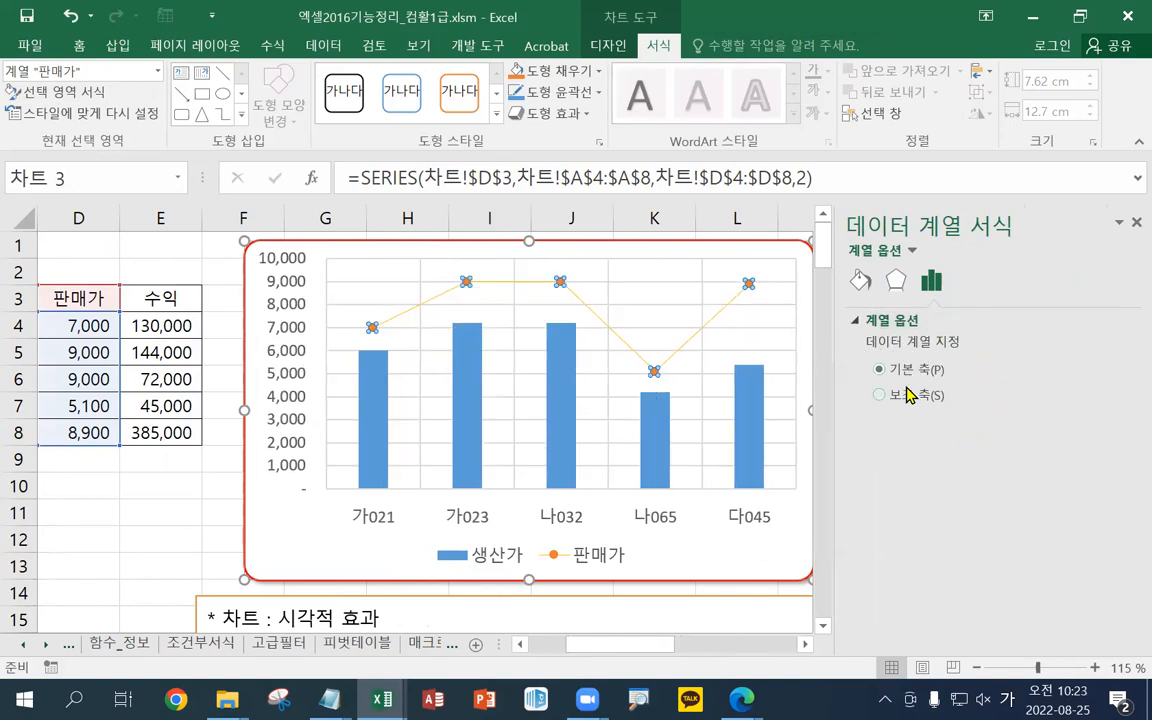
left_click(803, 645)
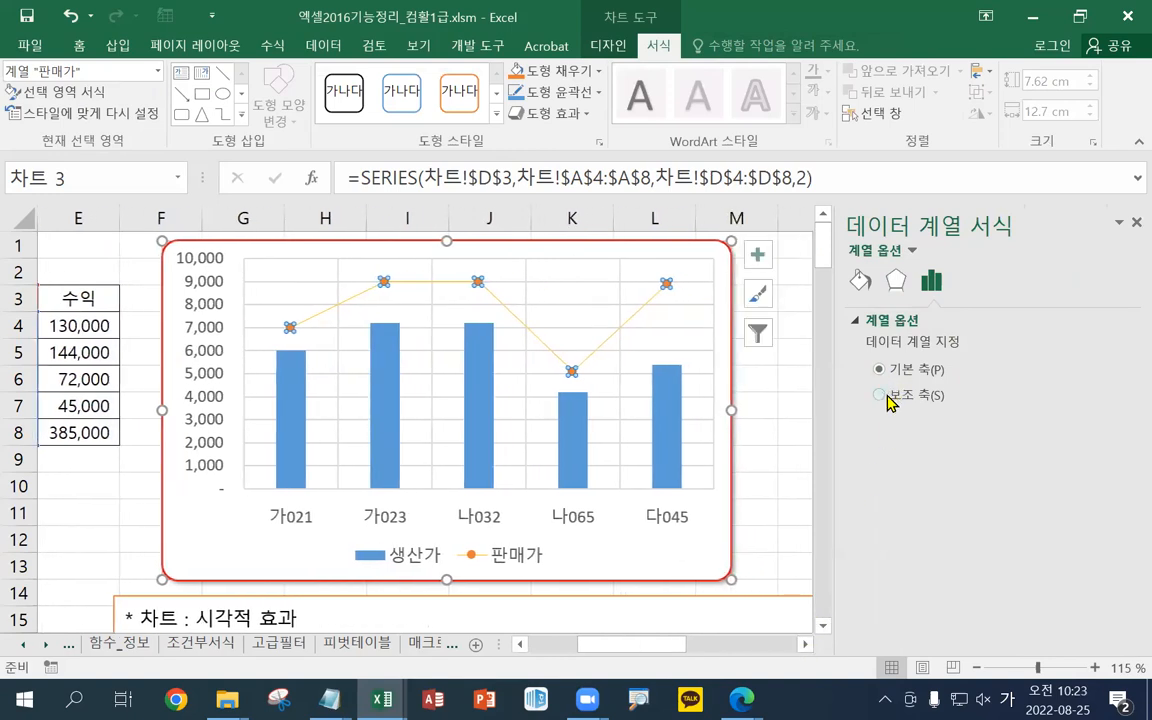
left_click(881, 394)
left_click(888, 396)
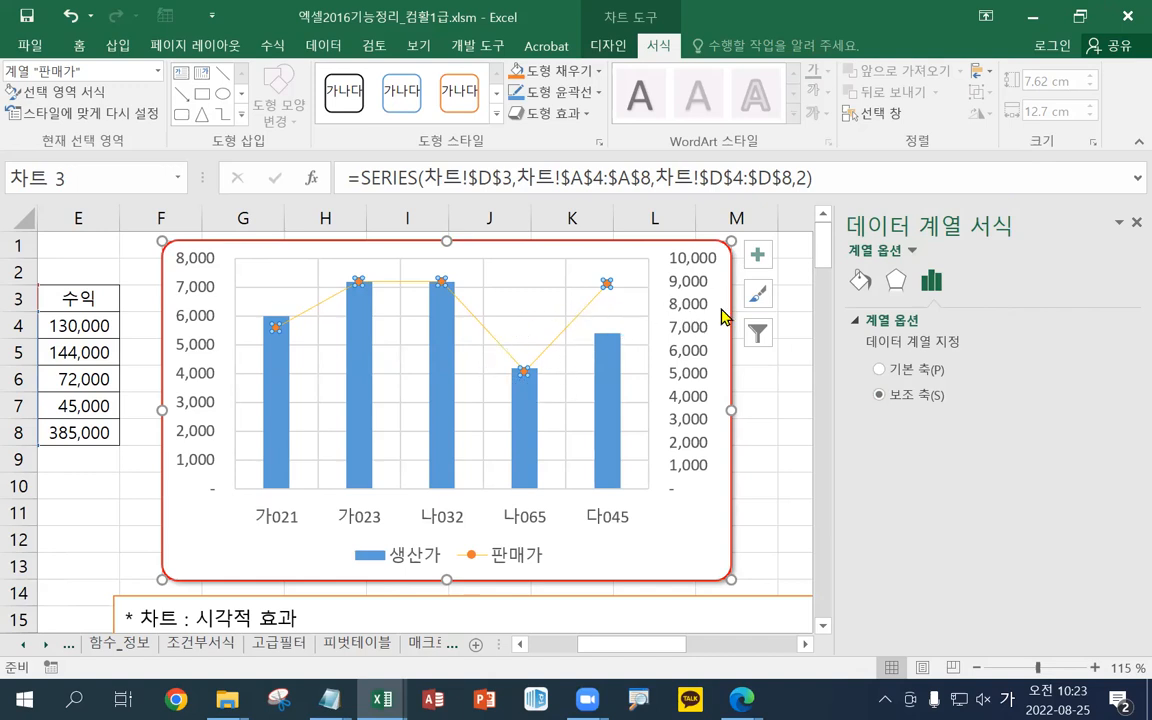
- Set the line width of the 판매가 series to 3 pt, keeping its solid line and color
left_click(858, 283)
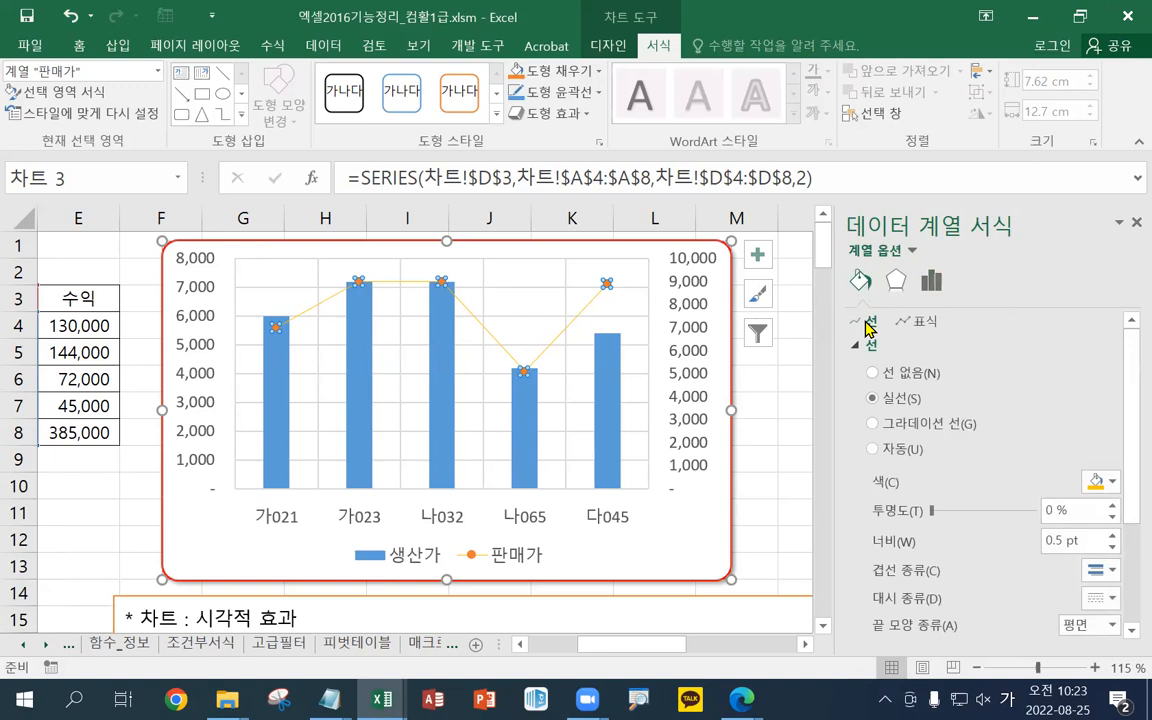
left_click(918, 322)
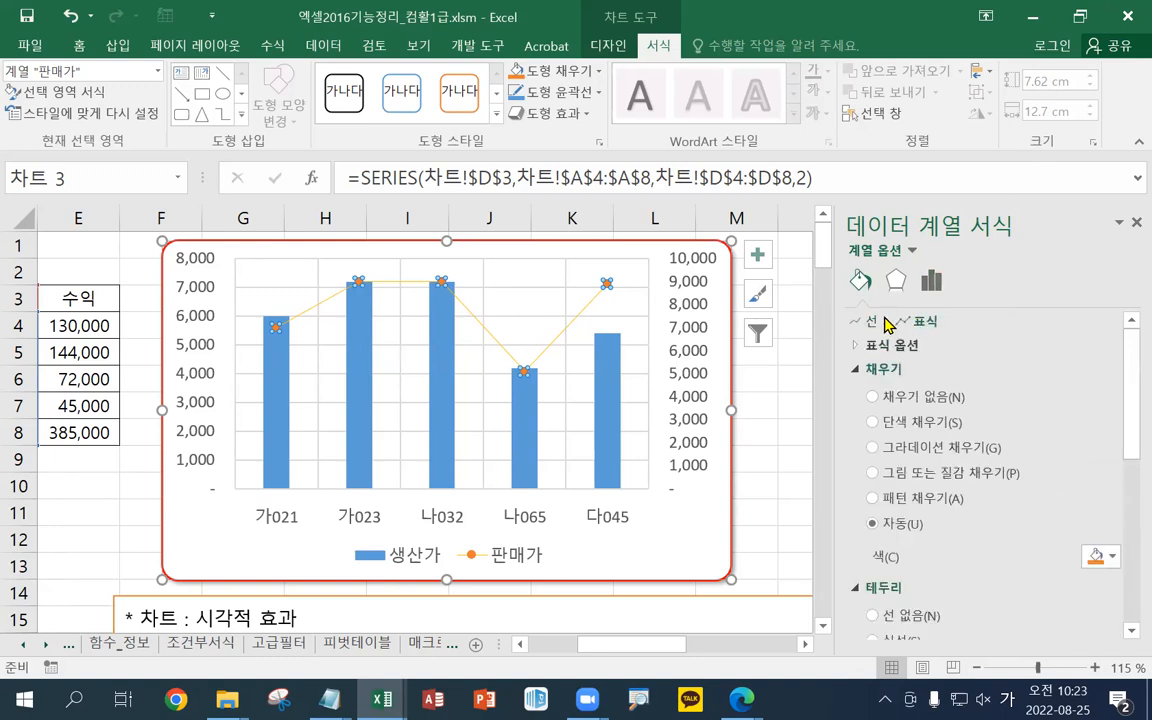
left_click(853, 321)
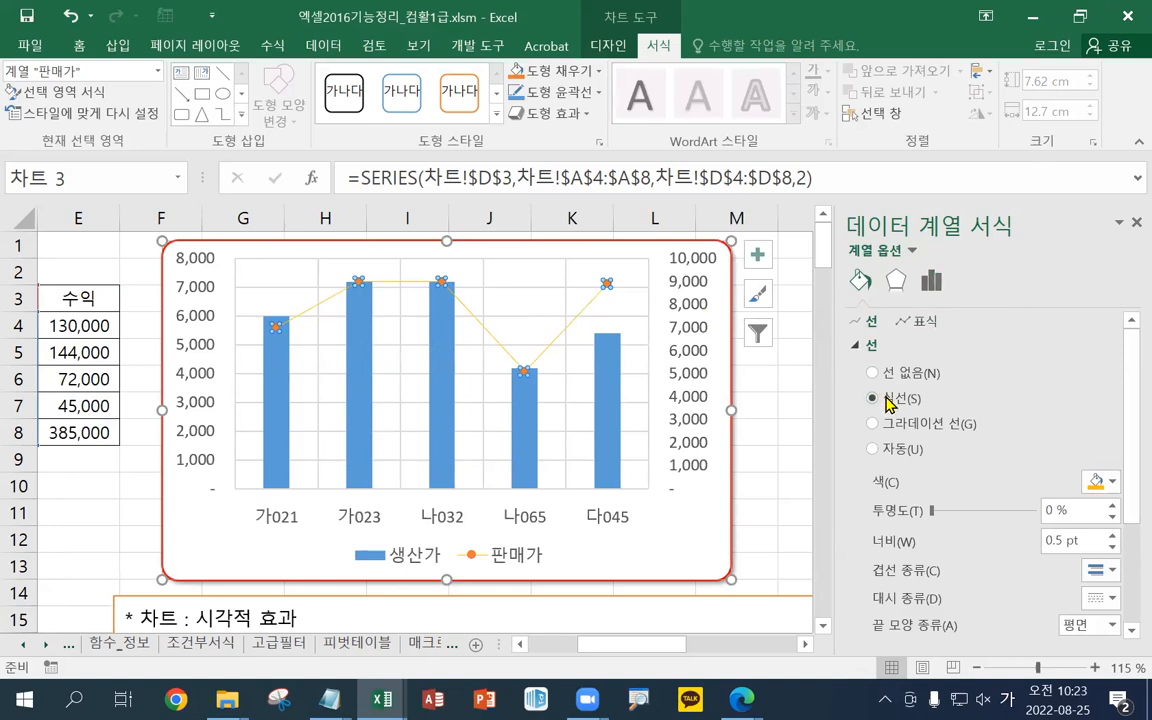
left_click(1101, 483)
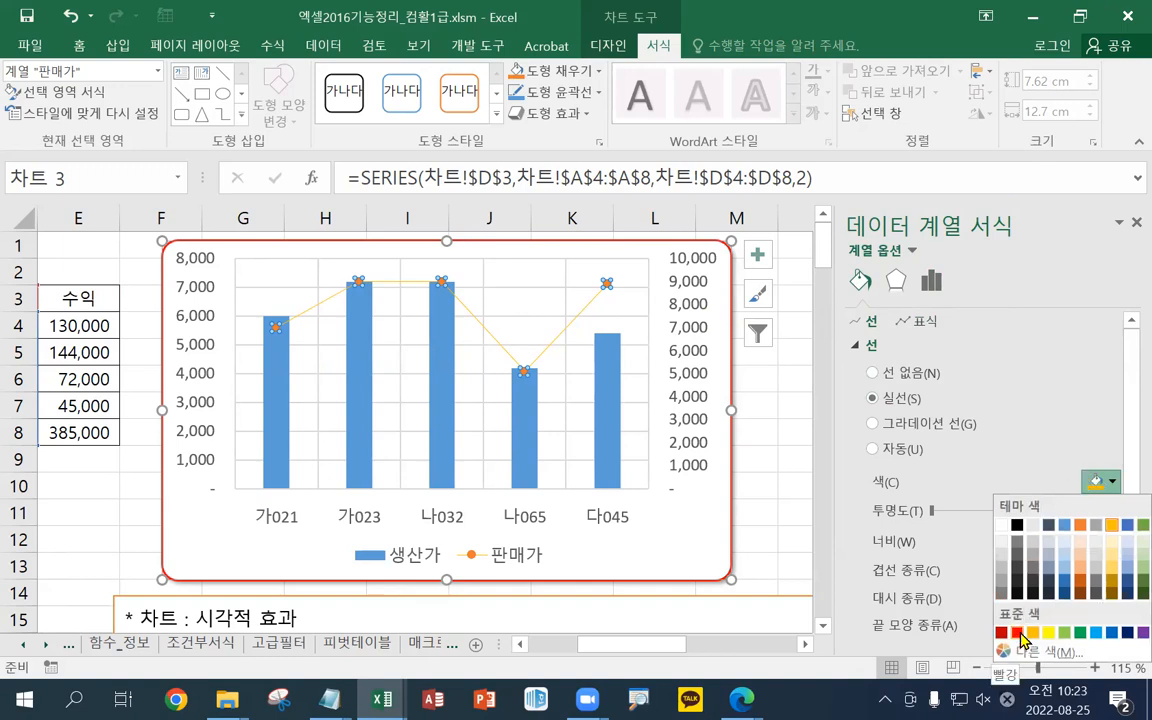
left_click(977, 455)
scroll(977, 455, "down", 1)
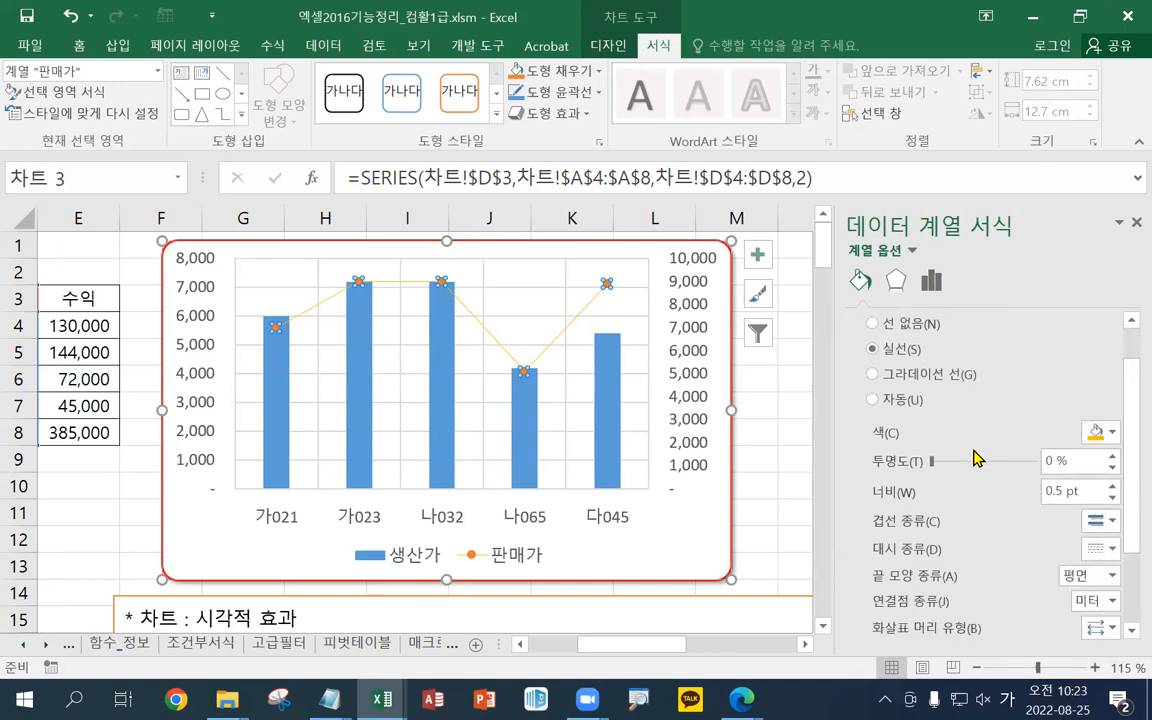
left_click(1112, 487)
left_click(1112, 487)
left_click(1112, 487)
left_click(1112, 487)
left_click(1112, 486)
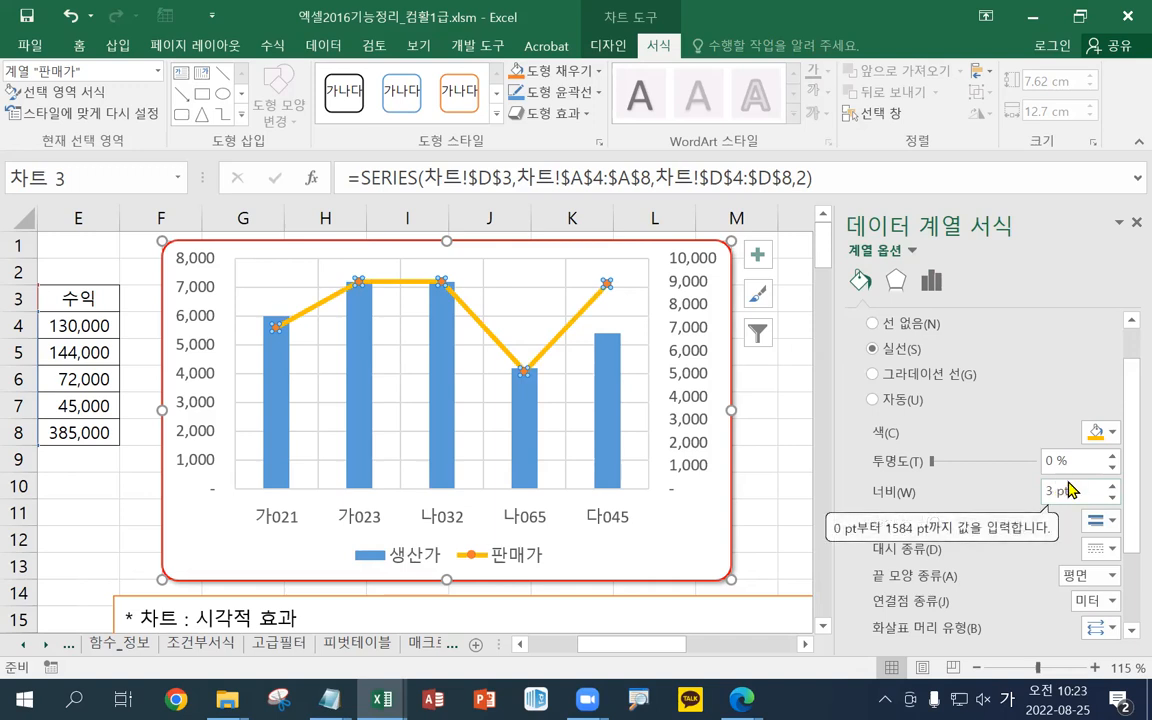
- Turn on 완만한 선 (smoothed line) for the 판매가 series, toggling it off and on to compare
scroll(978, 605, "down", 3)
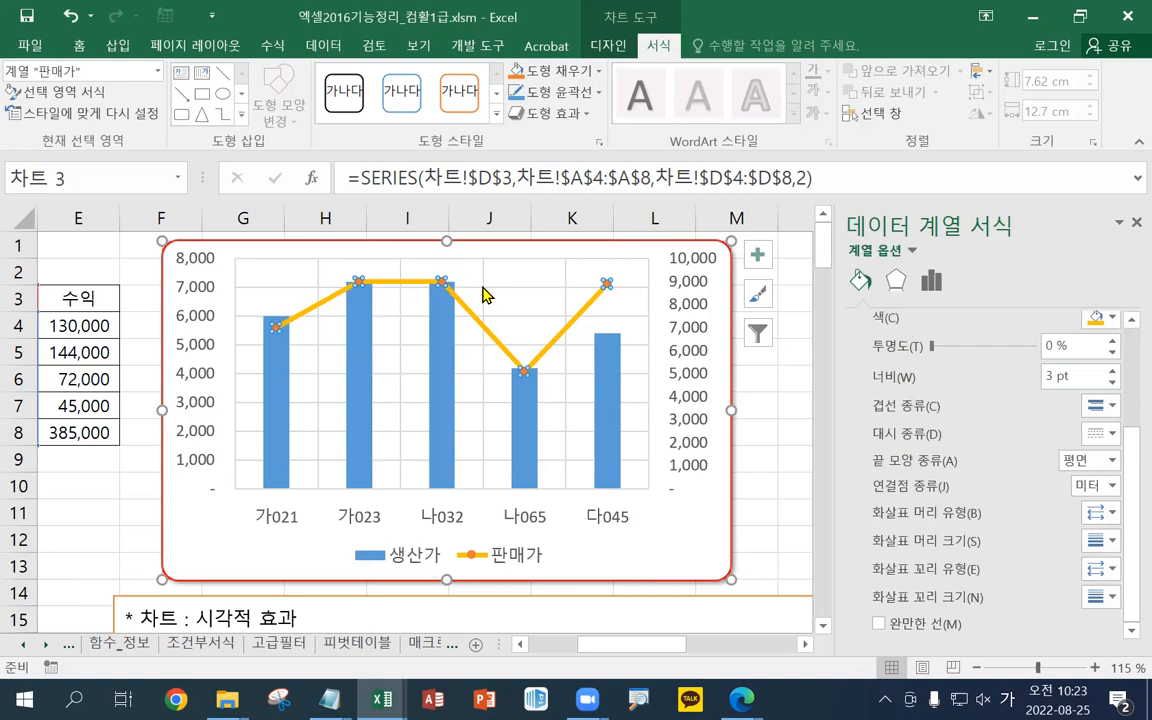
left_click(912, 626)
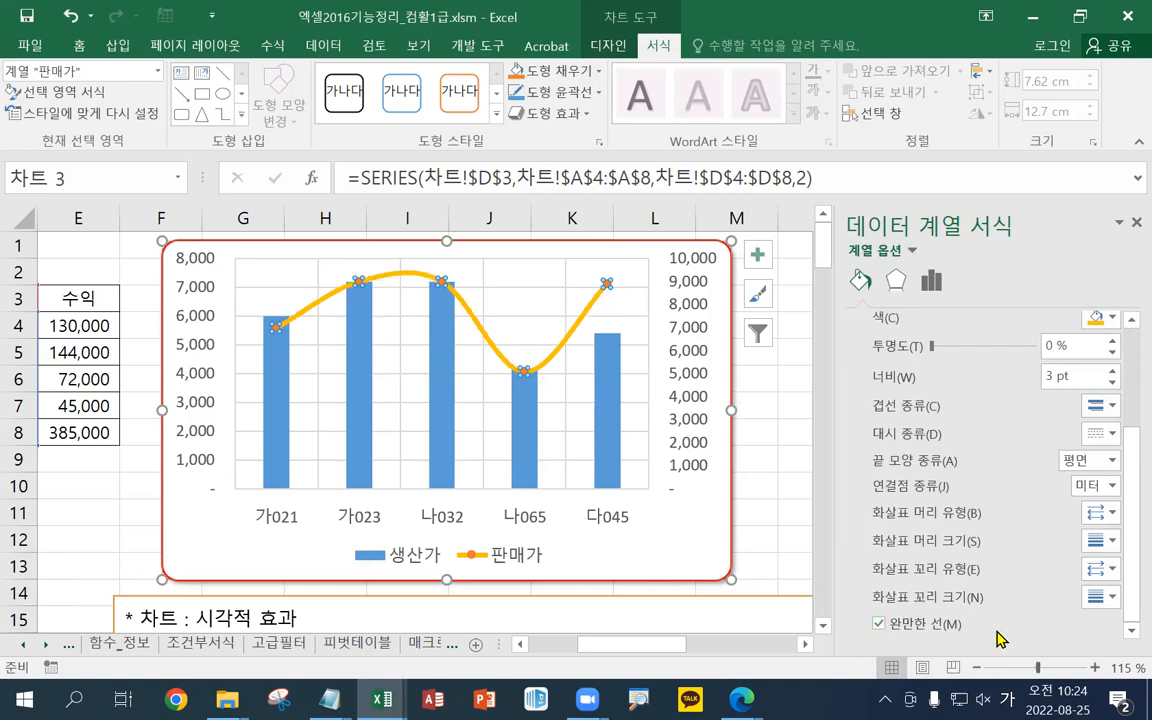
left_click(915, 624)
left_click(907, 622)
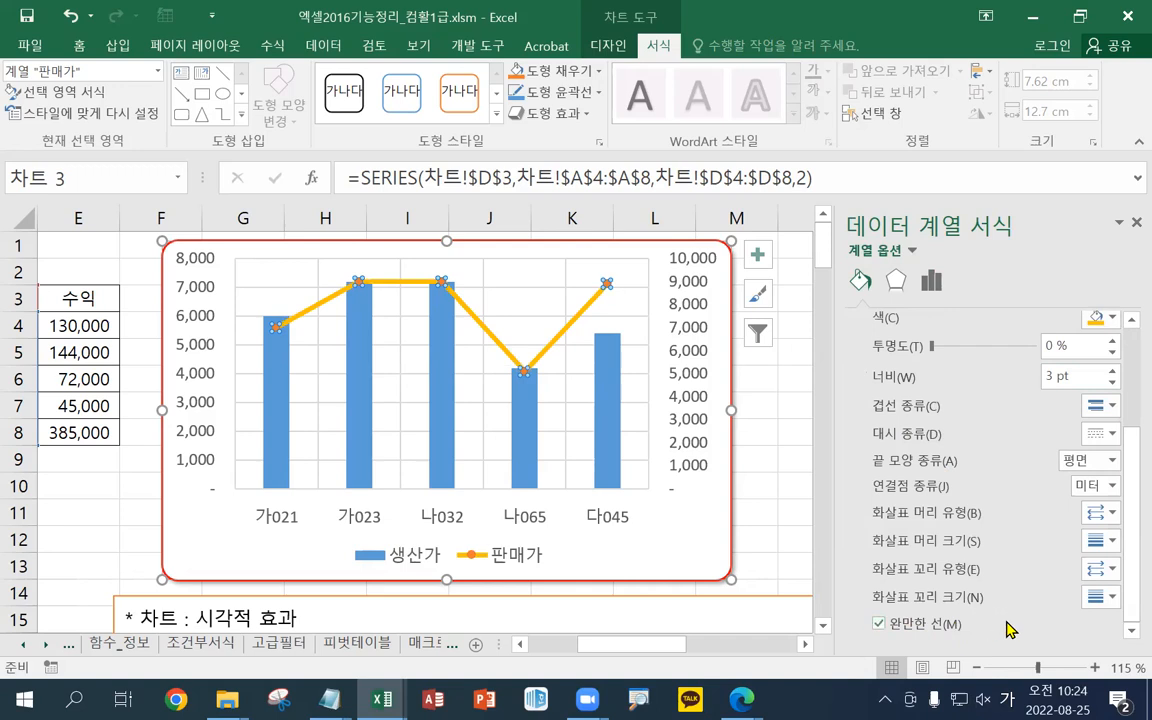
left_click(905, 624)
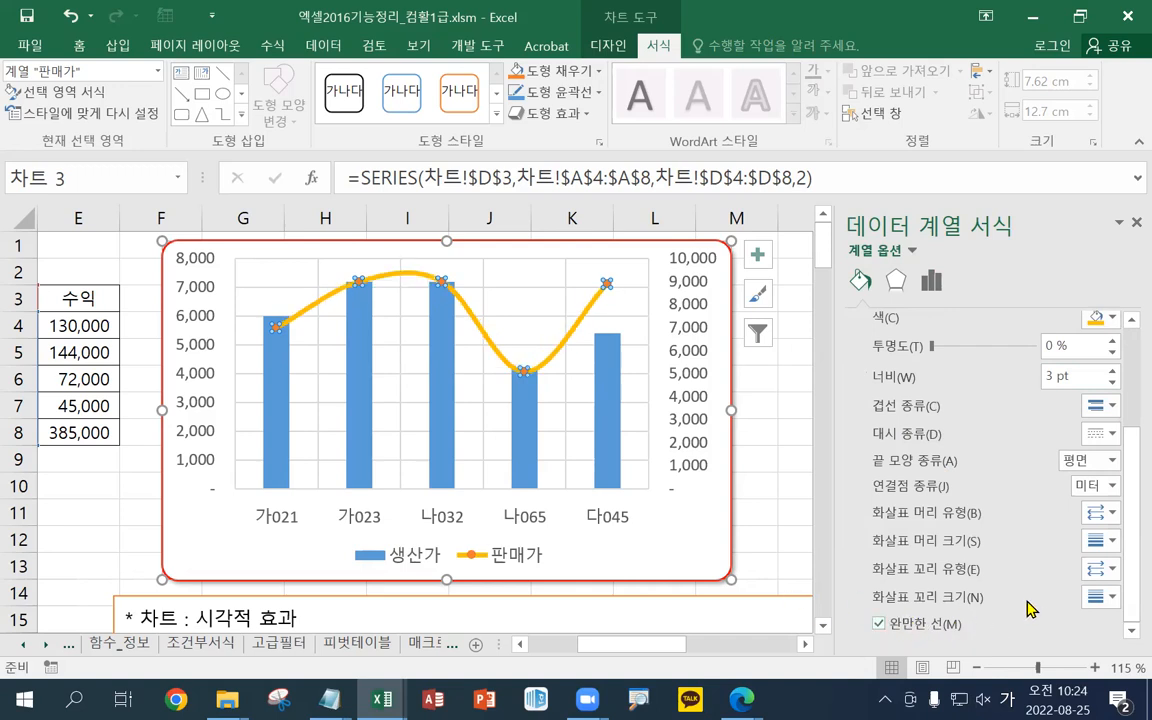
- Give the 판매가 series built-in (기본 제공) square markers with size 10
scroll(1022, 608, "up", 5)
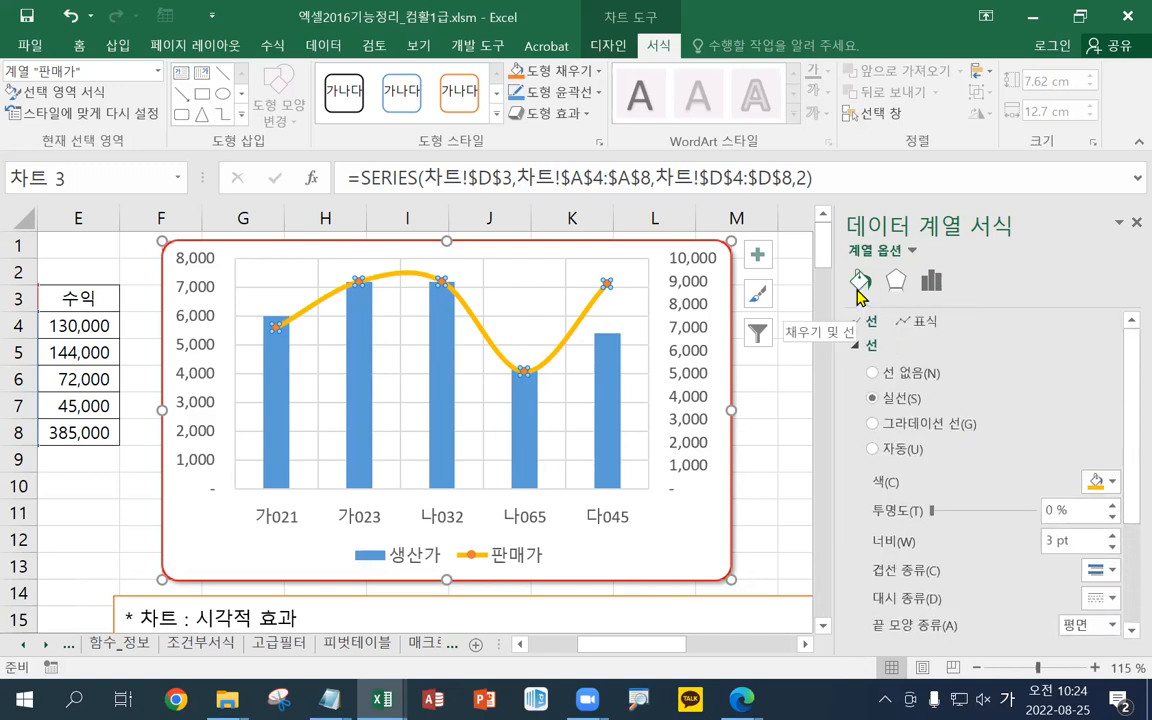
left_click(933, 326)
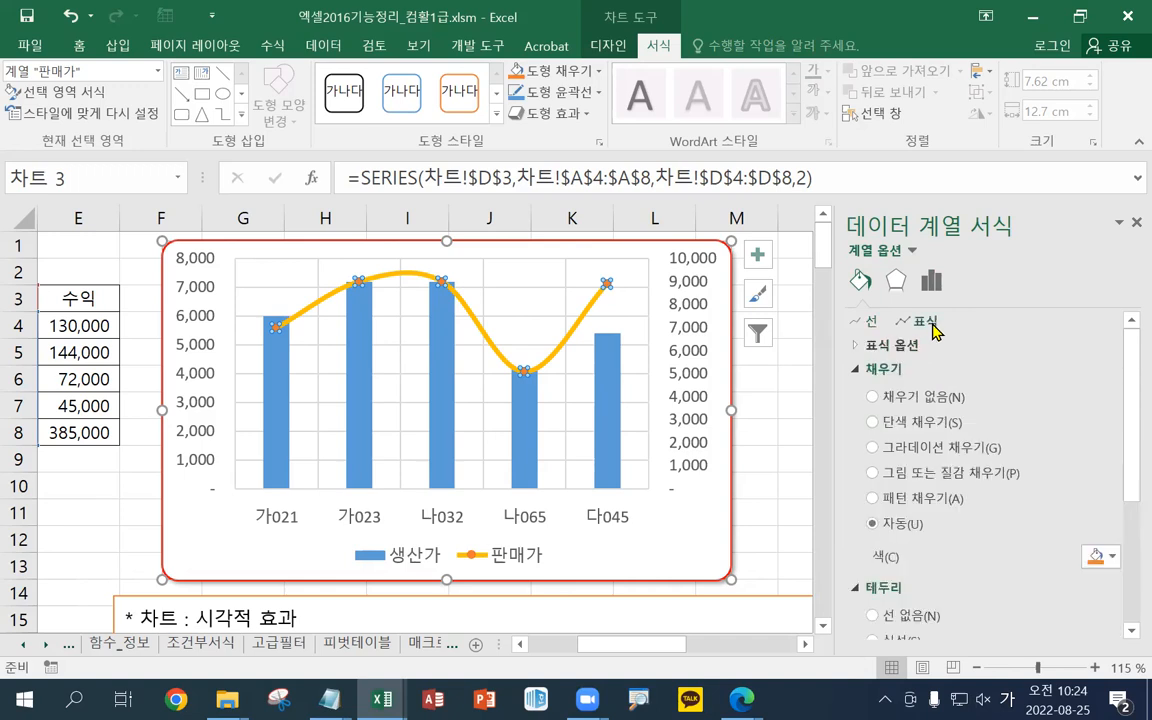
left_click(915, 346)
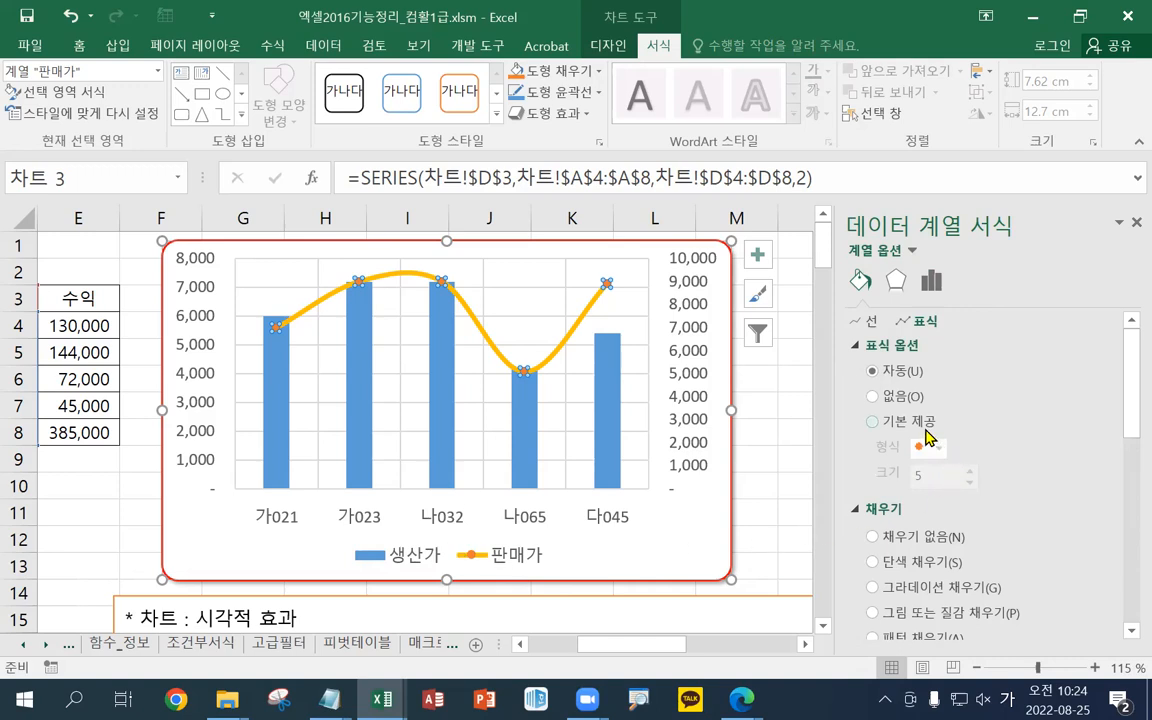
left_click(880, 421)
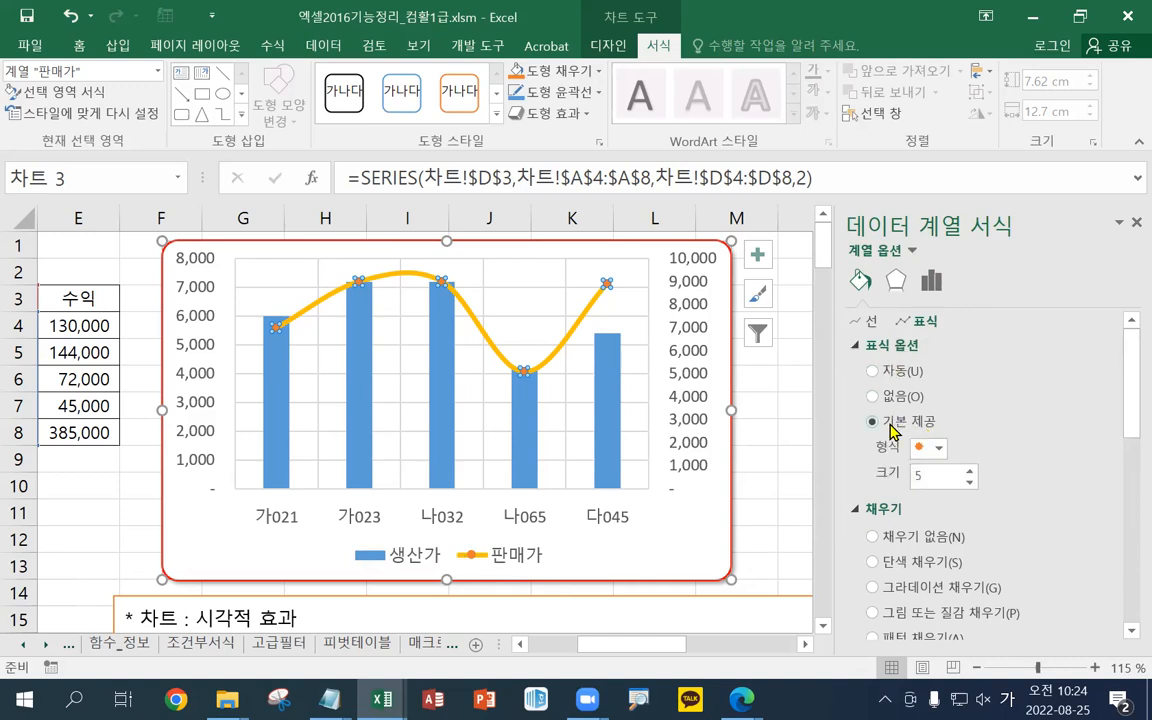
left_click(939, 448)
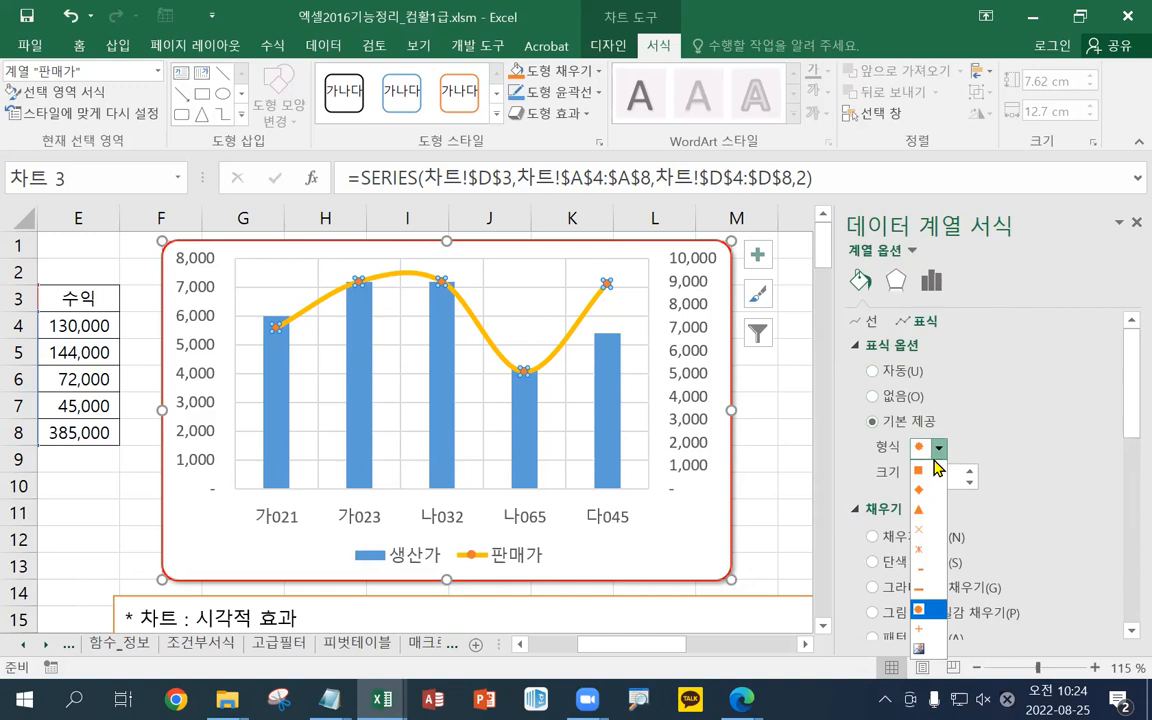
left_click(932, 470)
left_click(968, 470)
left_click(968, 470)
left_click(968, 470)
left_click(968, 470)
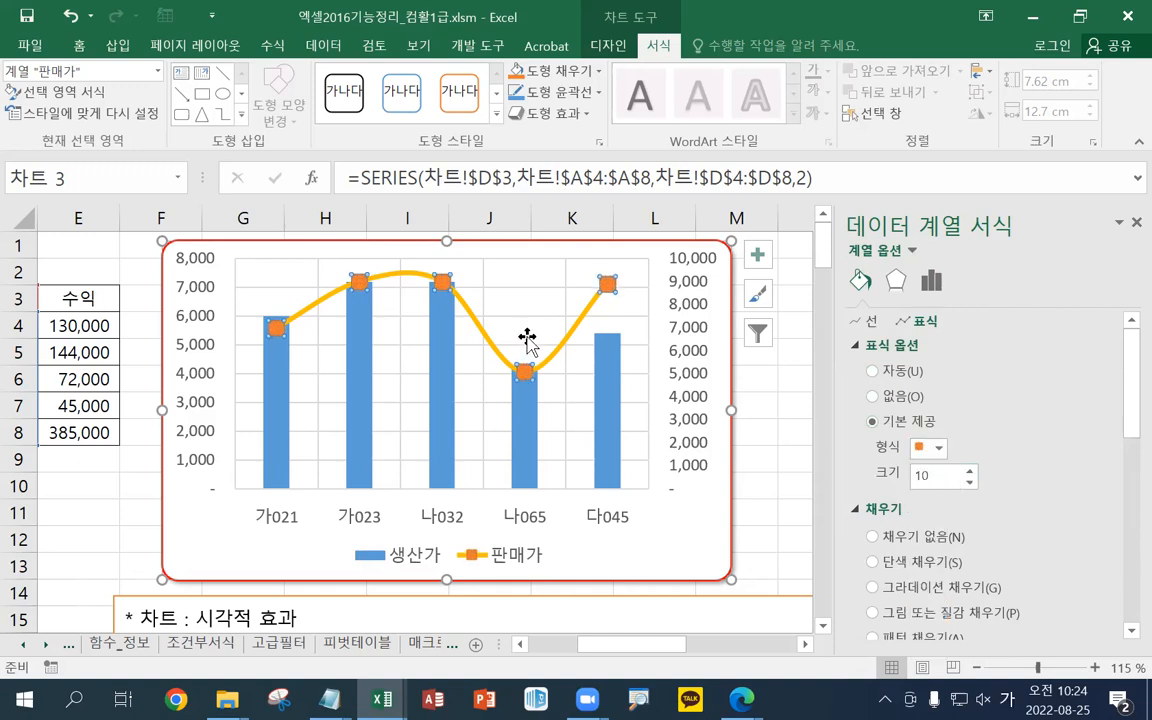
- Try the diamond and X marker shapes on the 판매가 series and settle on the triangle
left_click(939, 449)
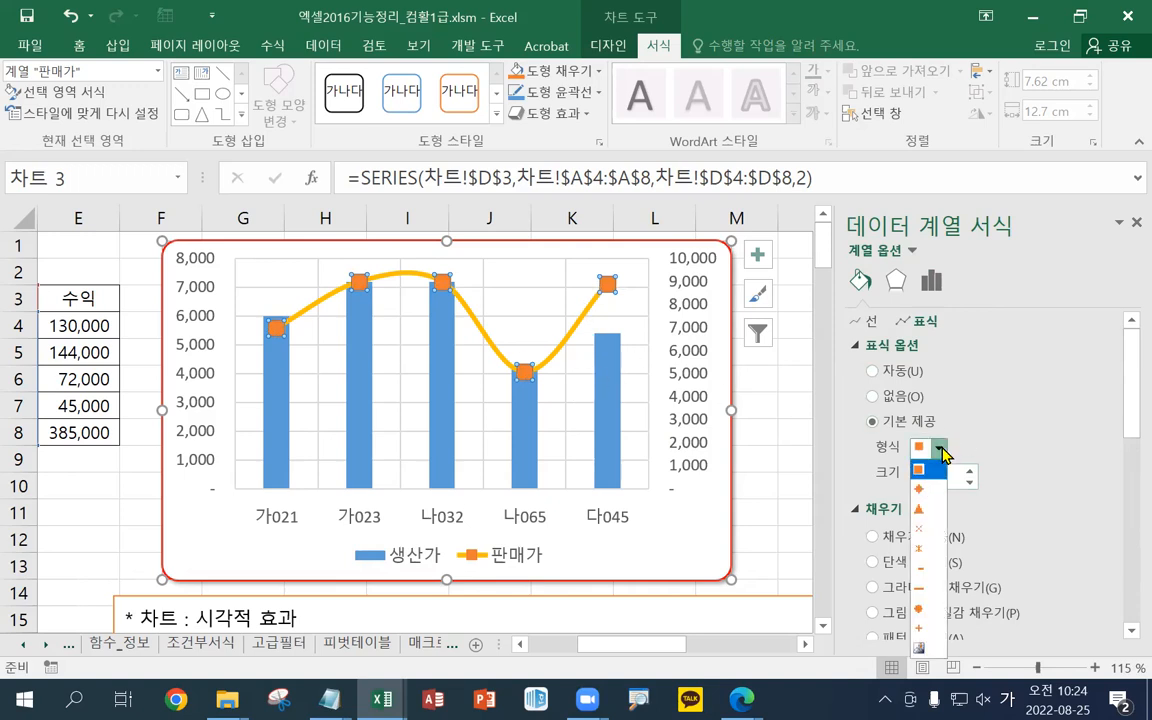
left_click(919, 509)
left_click(940, 450)
left_click(919, 487)
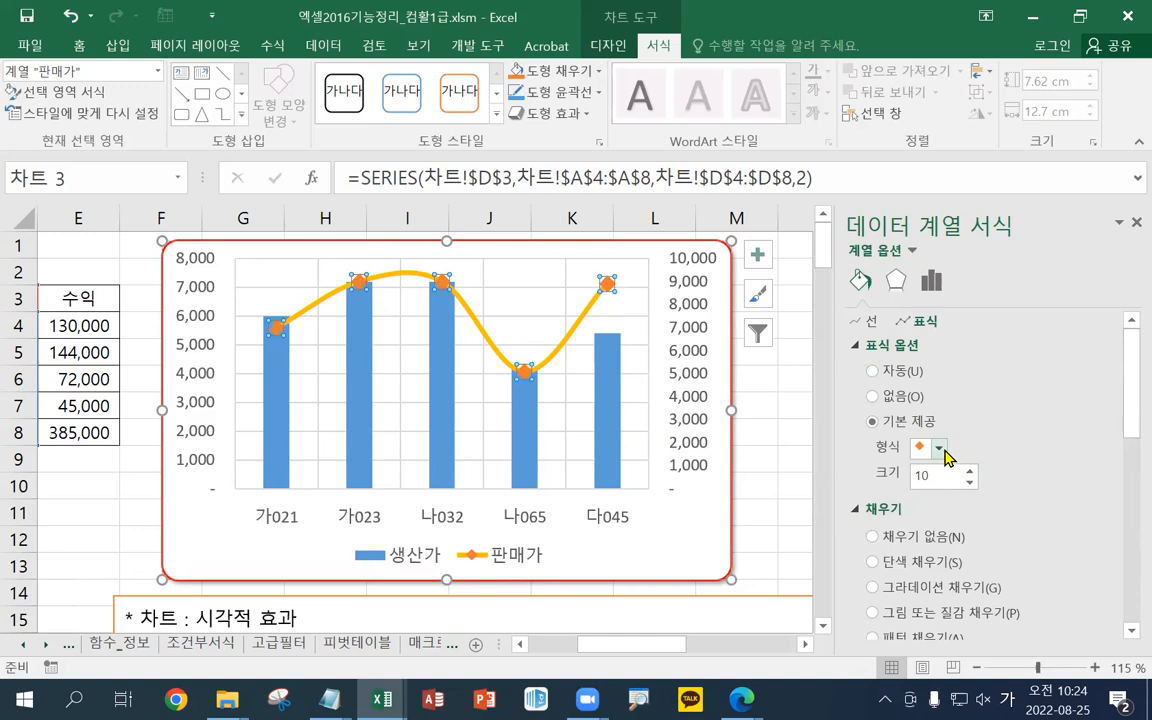
left_click(940, 450)
left_click(919, 531)
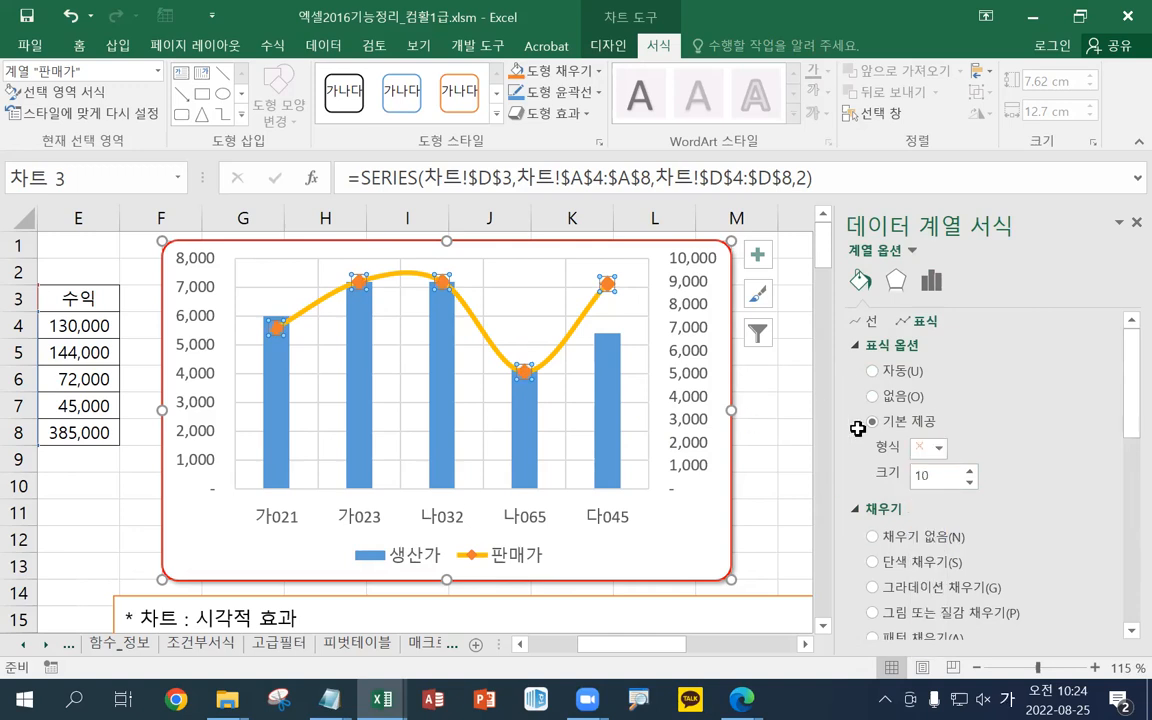
left_click(940, 452)
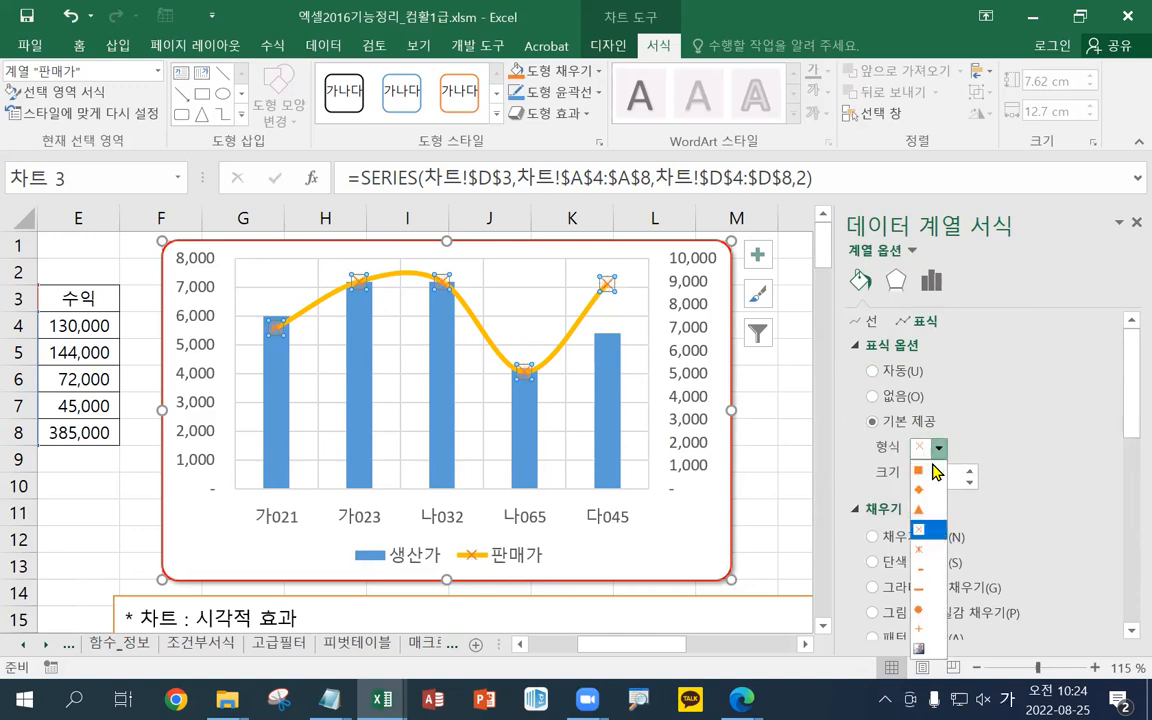
left_click(919, 509)
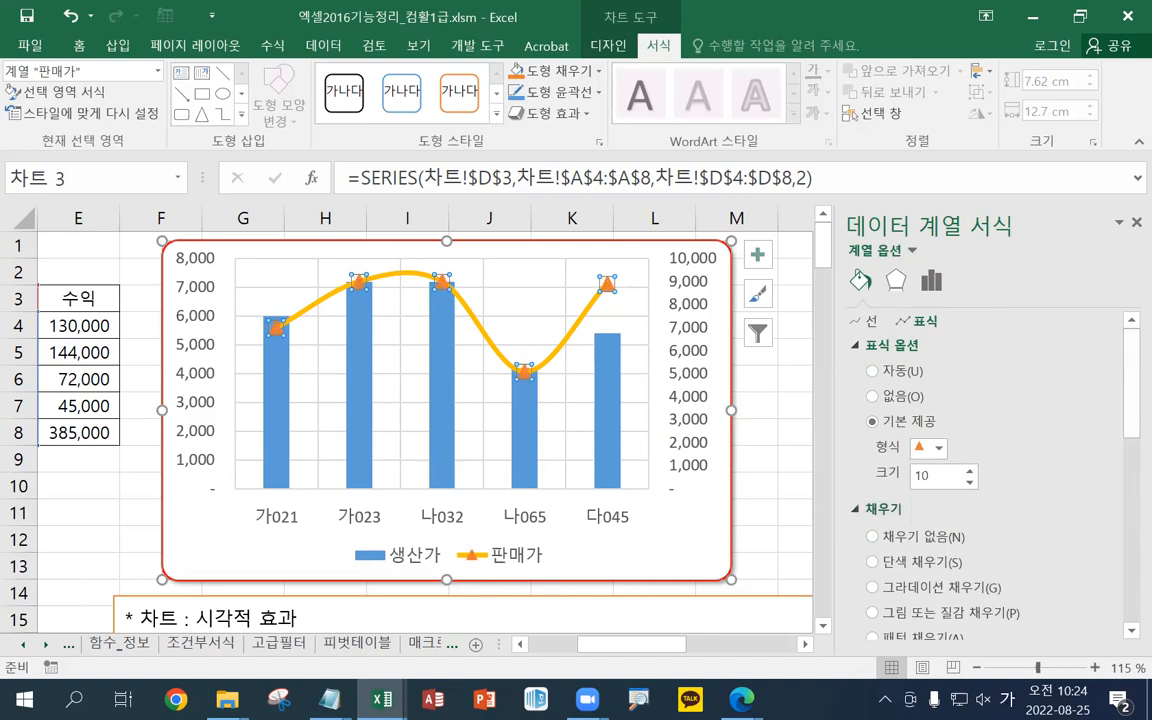
- Close the data series formatting pane and select the chart area
key("alt+Tab")
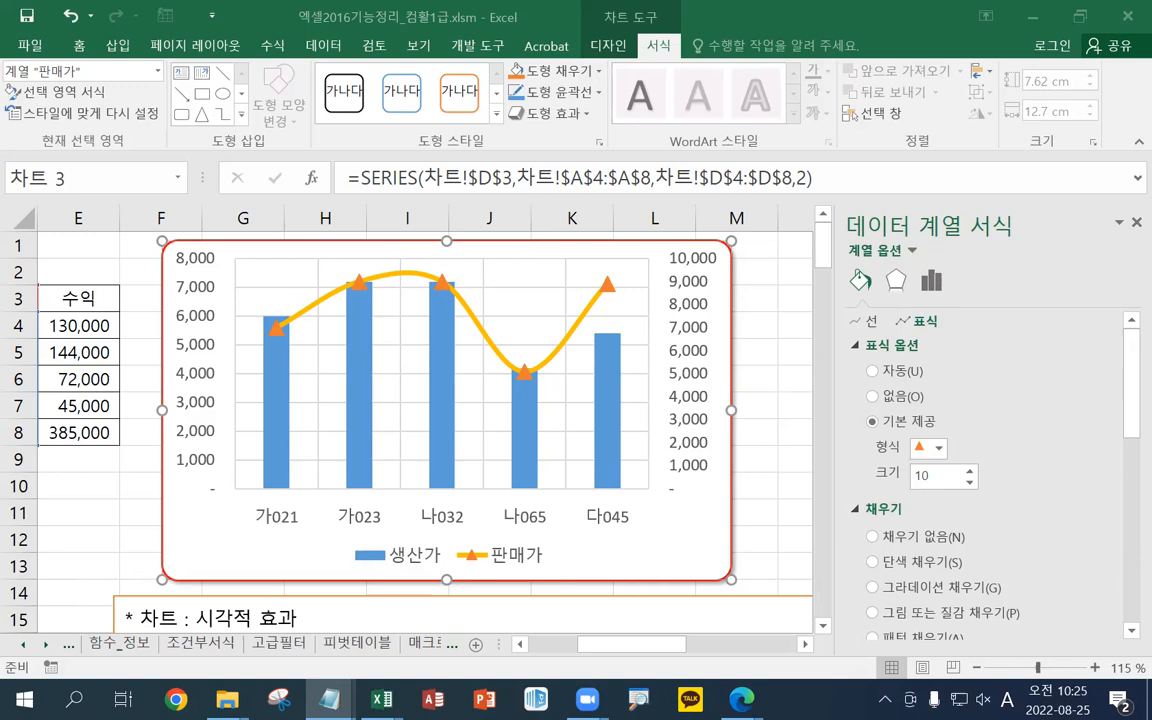
left_click(1126, 226)
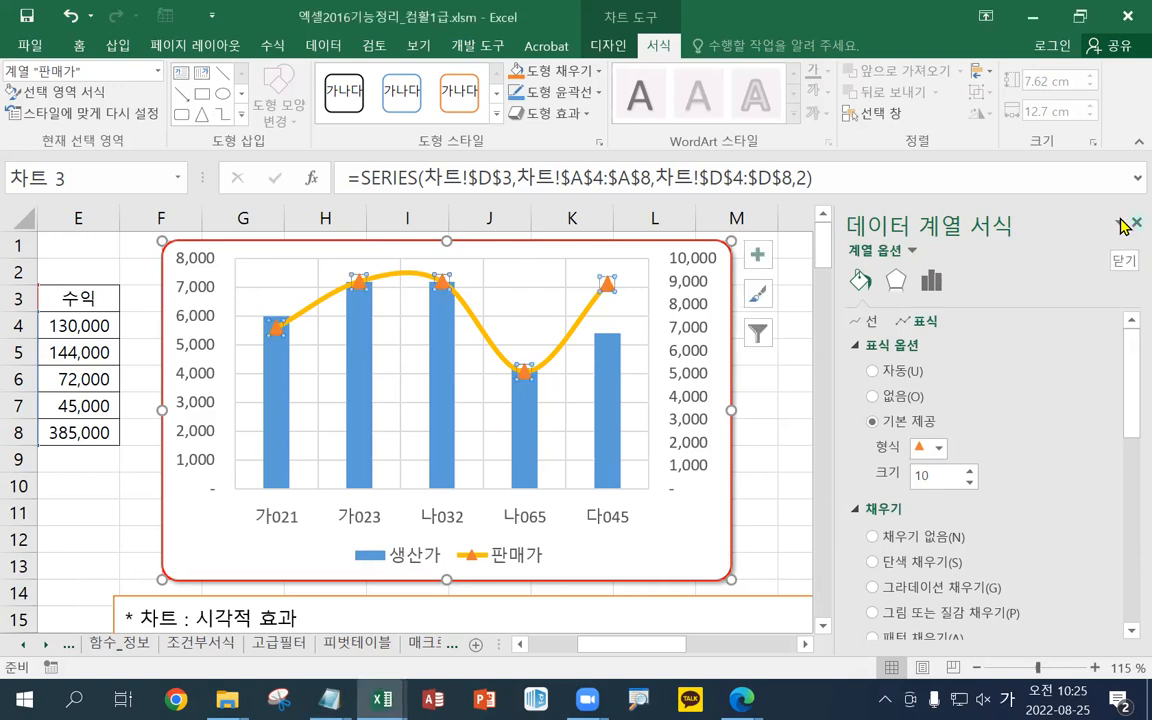
left_click(1126, 226)
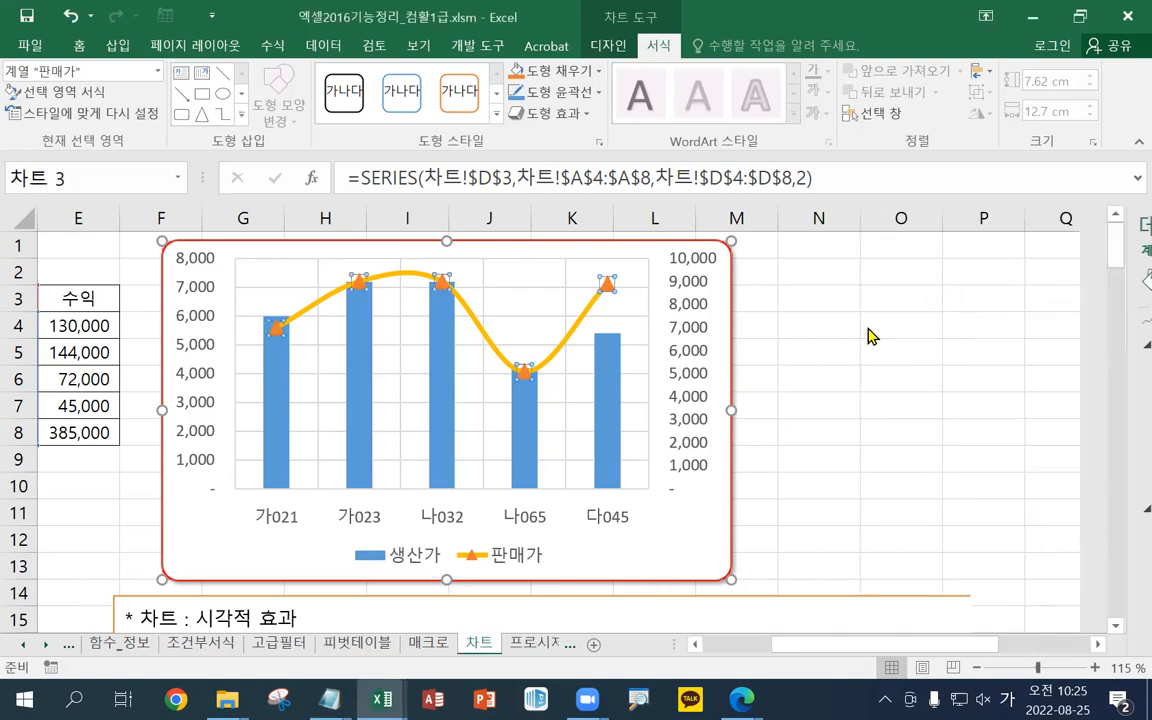
left_click(657, 540)
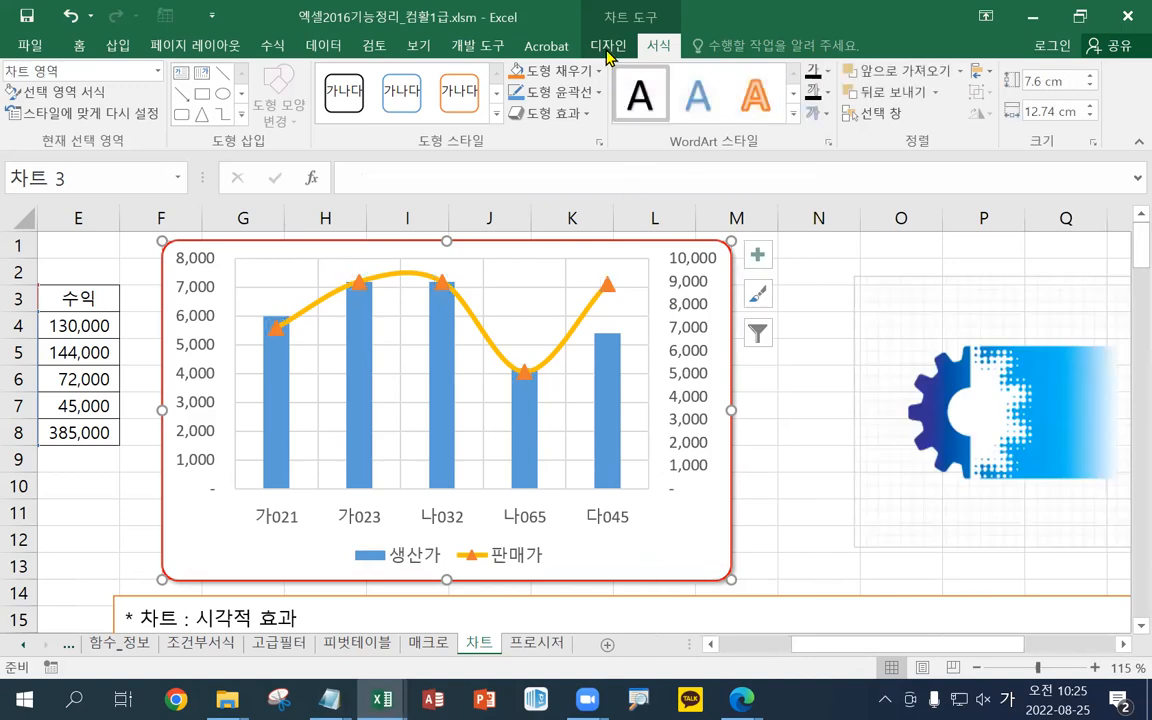
- Add 데이터 설명선 (data callout) labels to both series of the chart and check the chart element list
left_click_drag(877, 645, 727, 624)
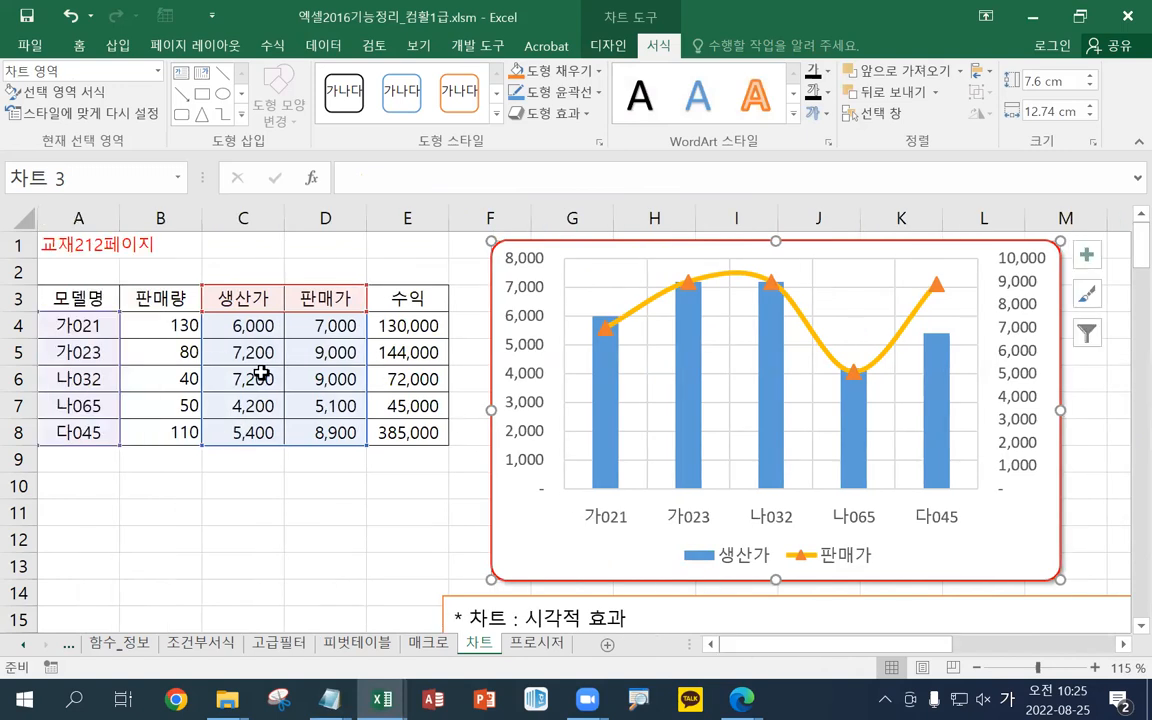
left_click_drag(905, 648, 980, 652)
left_click(608, 45)
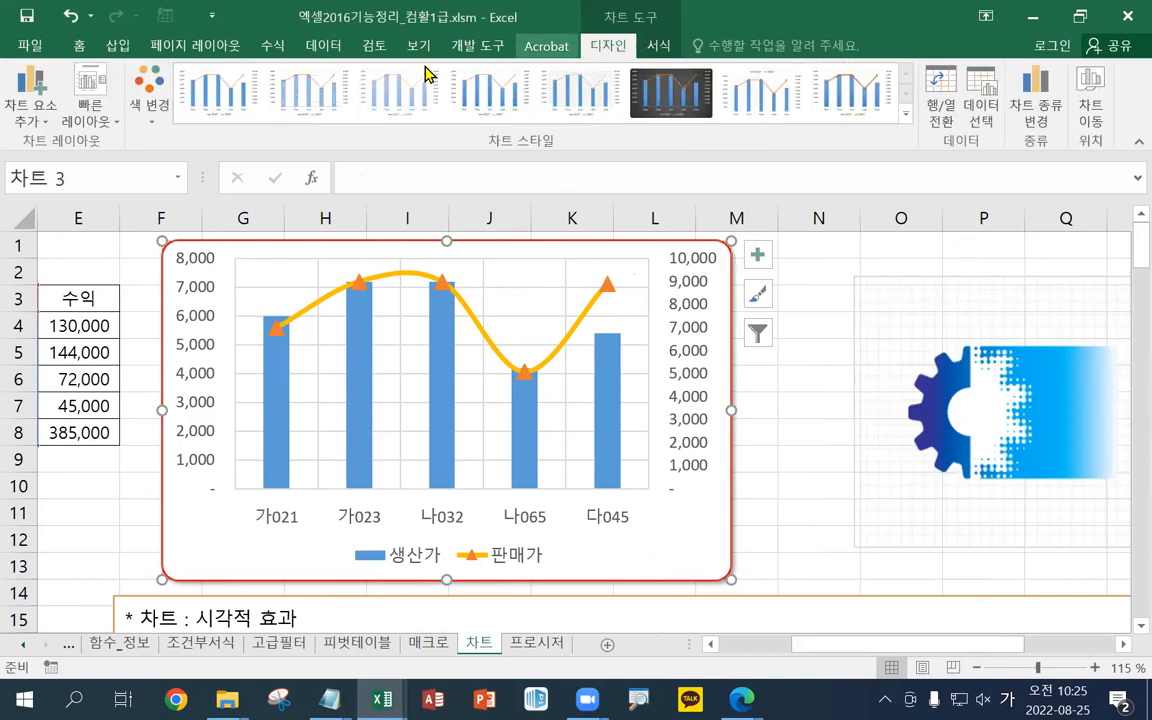
left_click(14, 104)
mouse_move(30, 220)
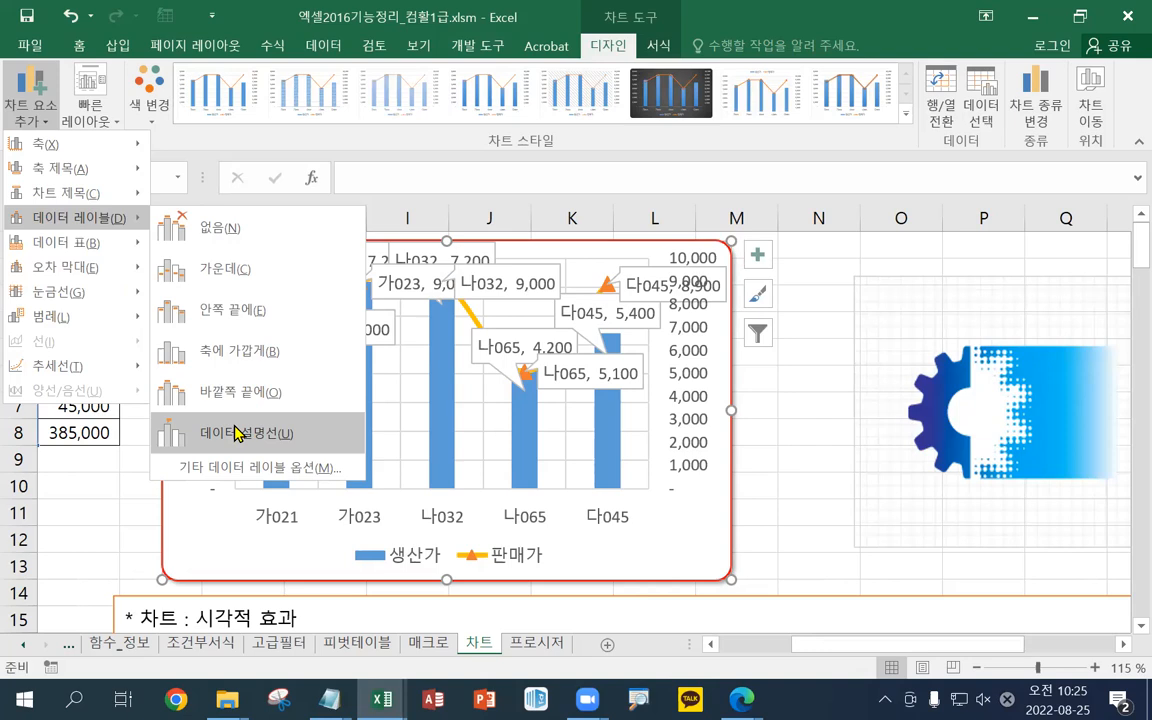
left_click(237, 432)
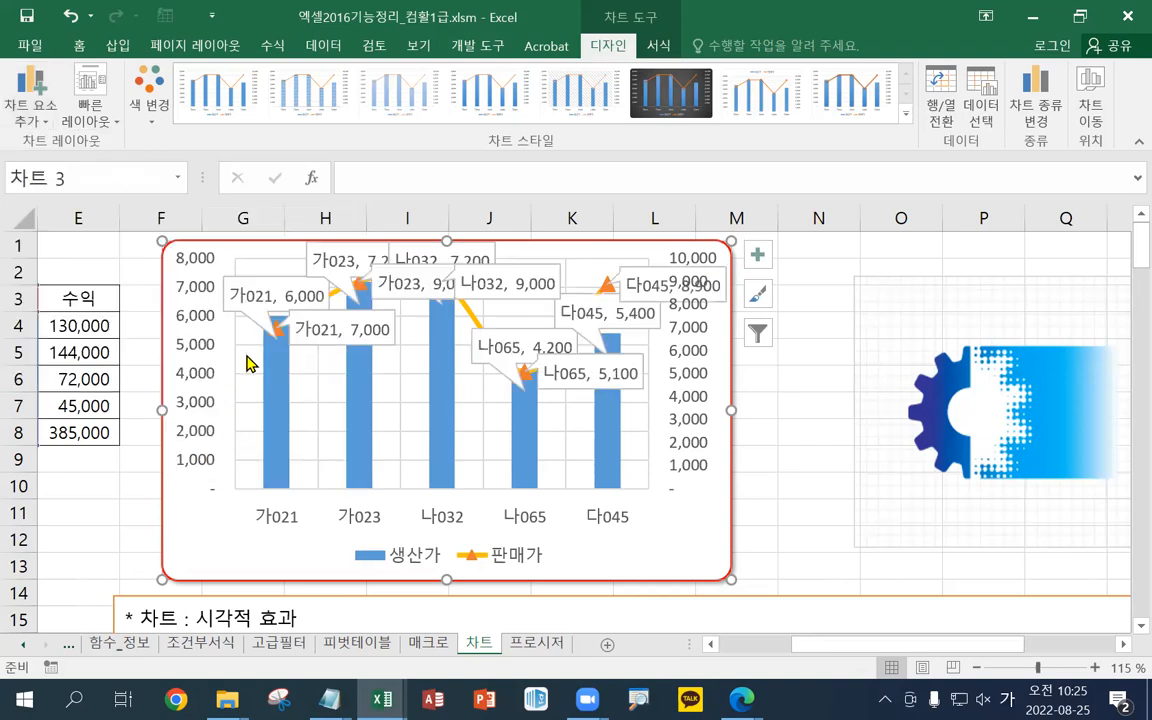
left_click(659, 47)
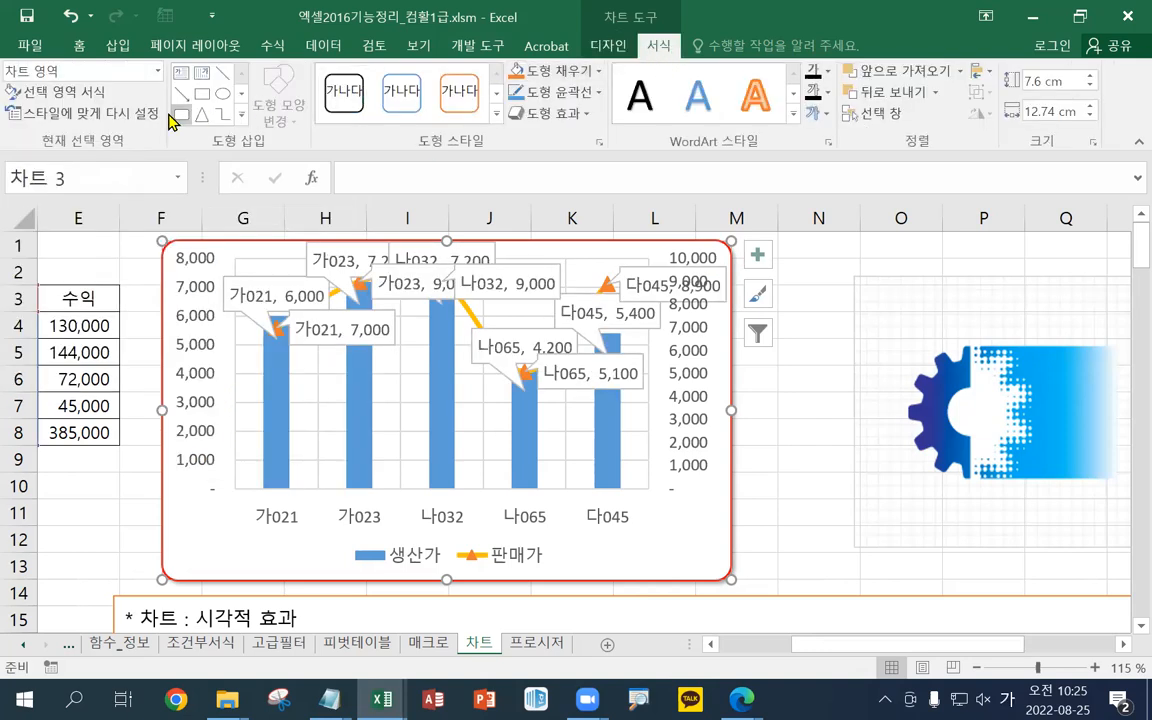
left_click(157, 71)
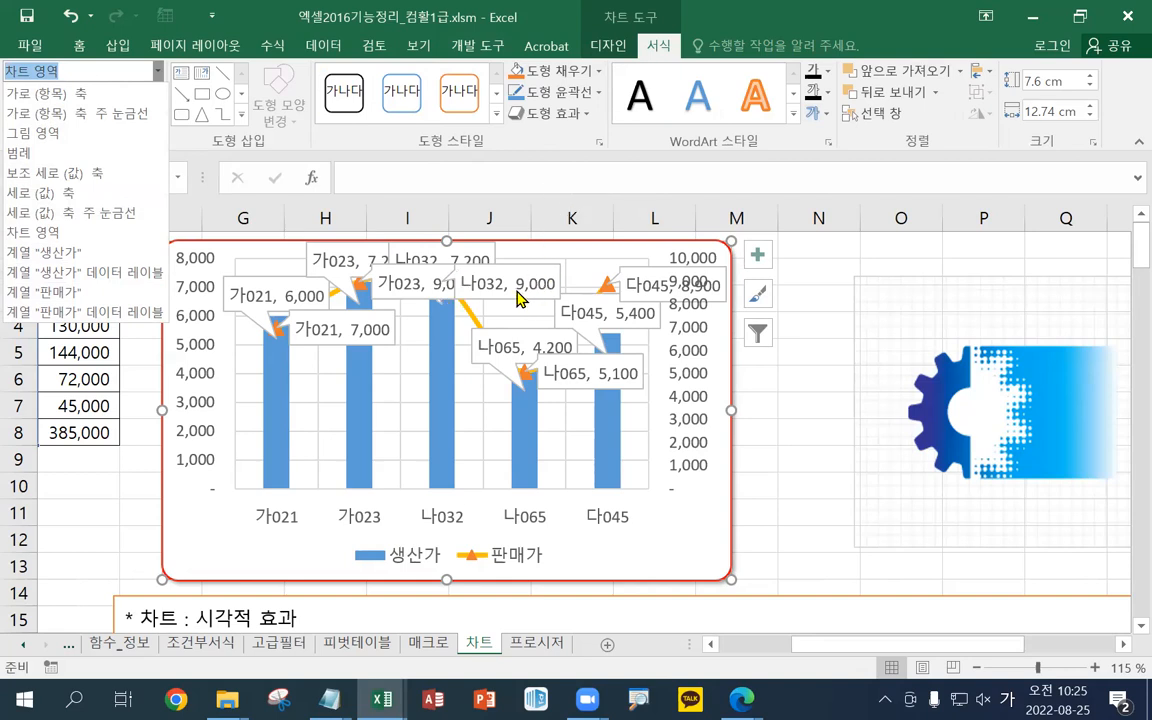
- Remove the data callouts from the whole chart by setting the data labels to 없음 (none)
left_click(600, 47)
left_click(29, 110)
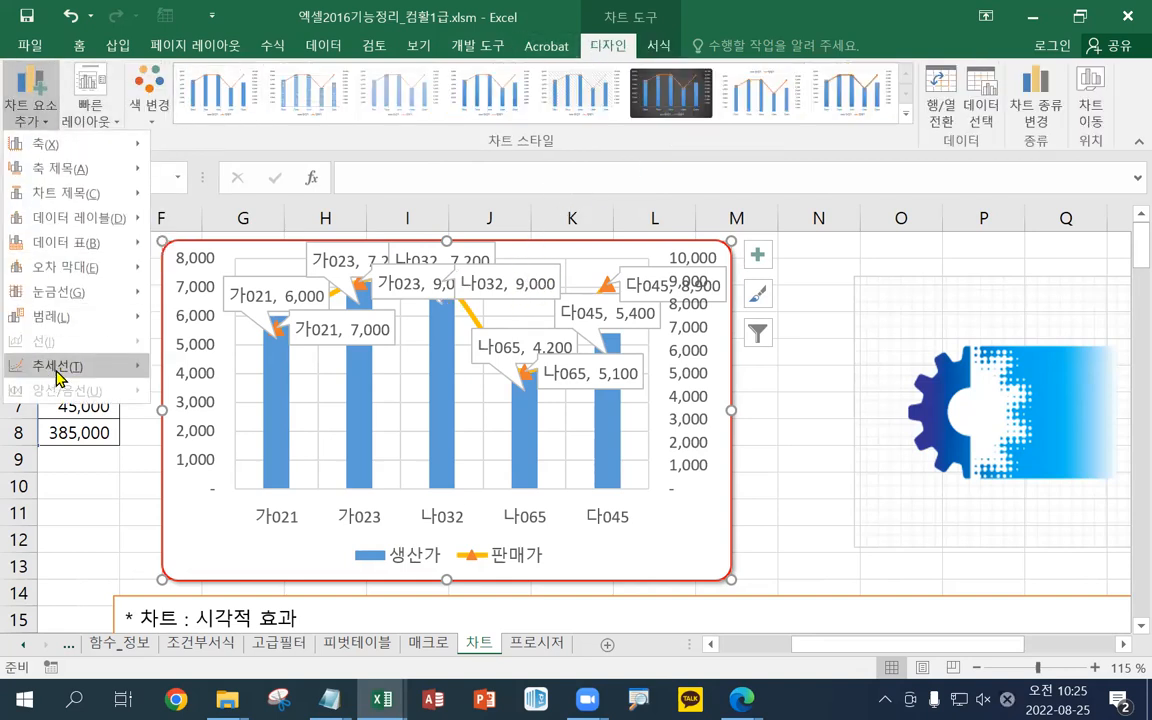
mouse_move(196, 217)
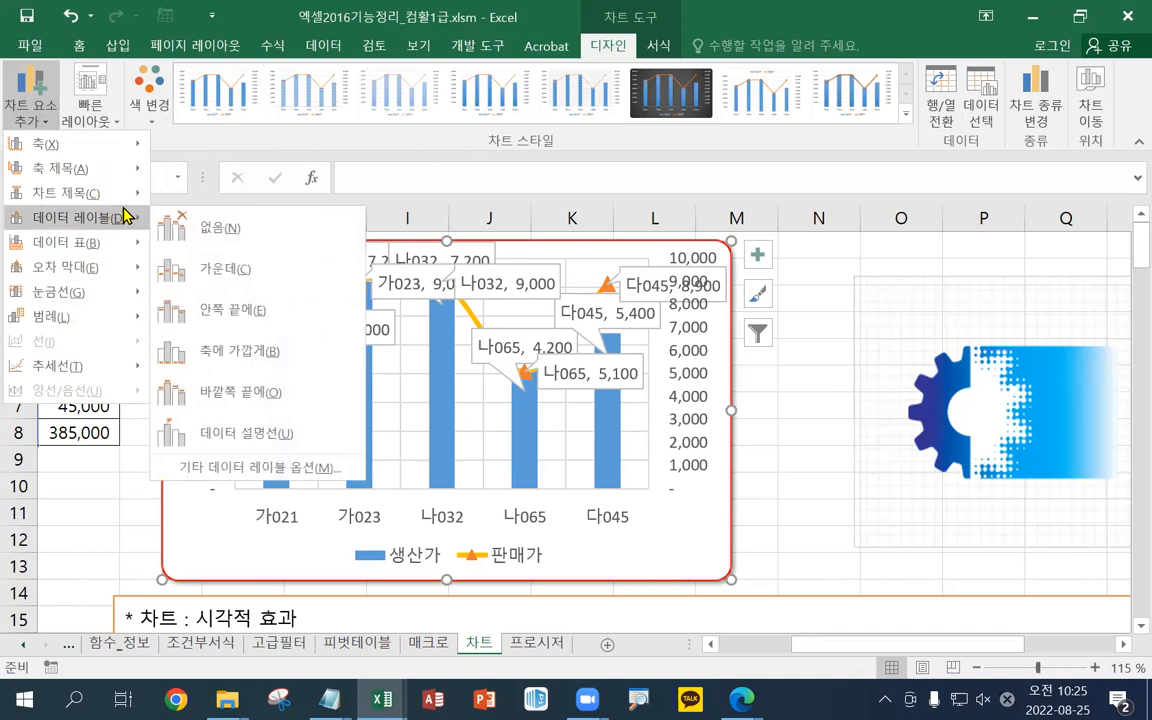
left_click(213, 232)
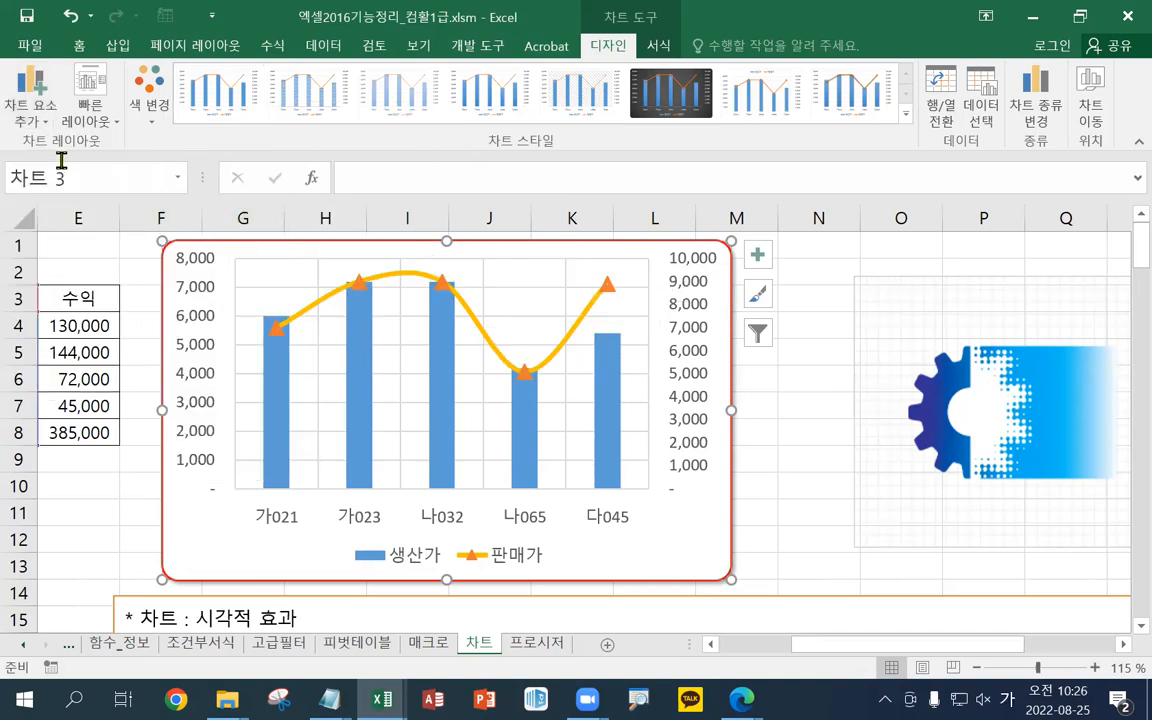
- Try 바깥쪽 끝에 (outside end) data labels on the whole chart and remove them again
left_click(30, 108)
mouse_move(66, 214)
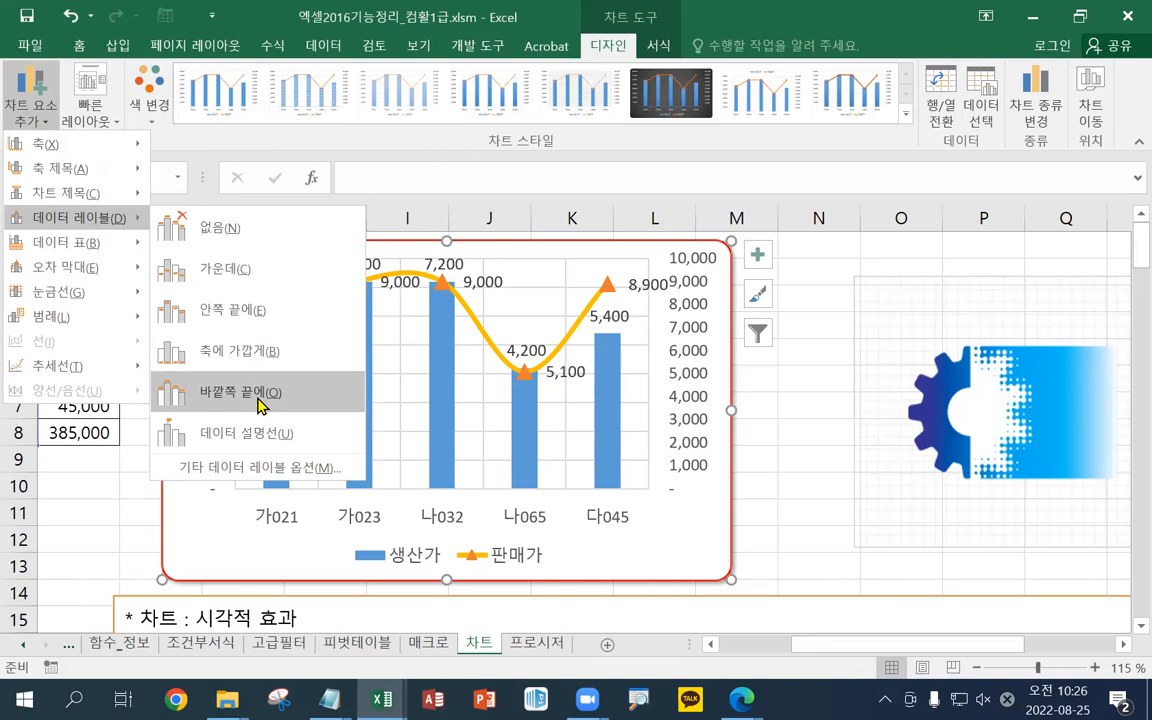
left_click(258, 403)
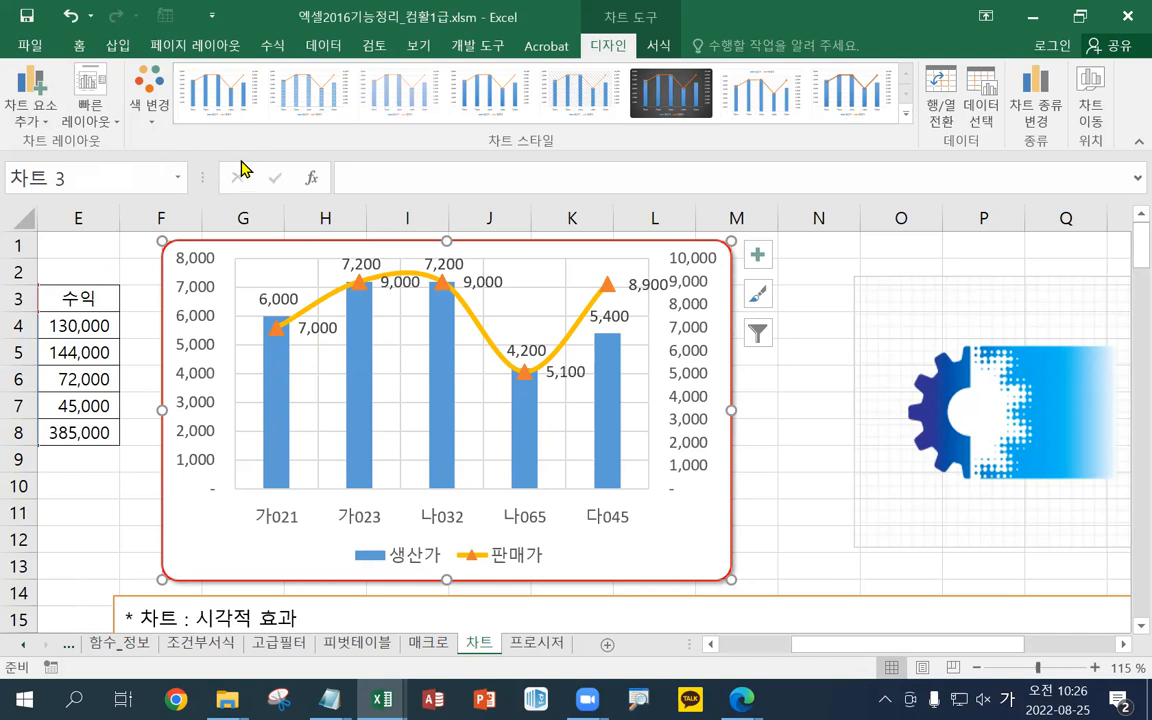
left_click(35, 110)
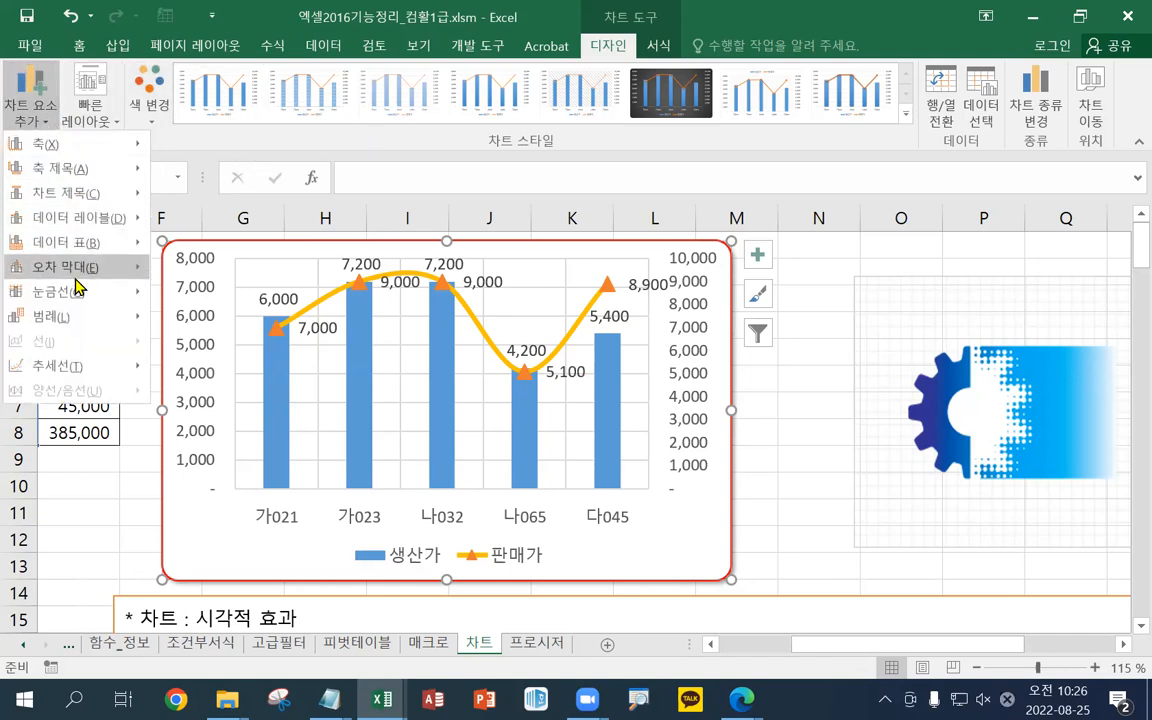
mouse_move(108, 217)
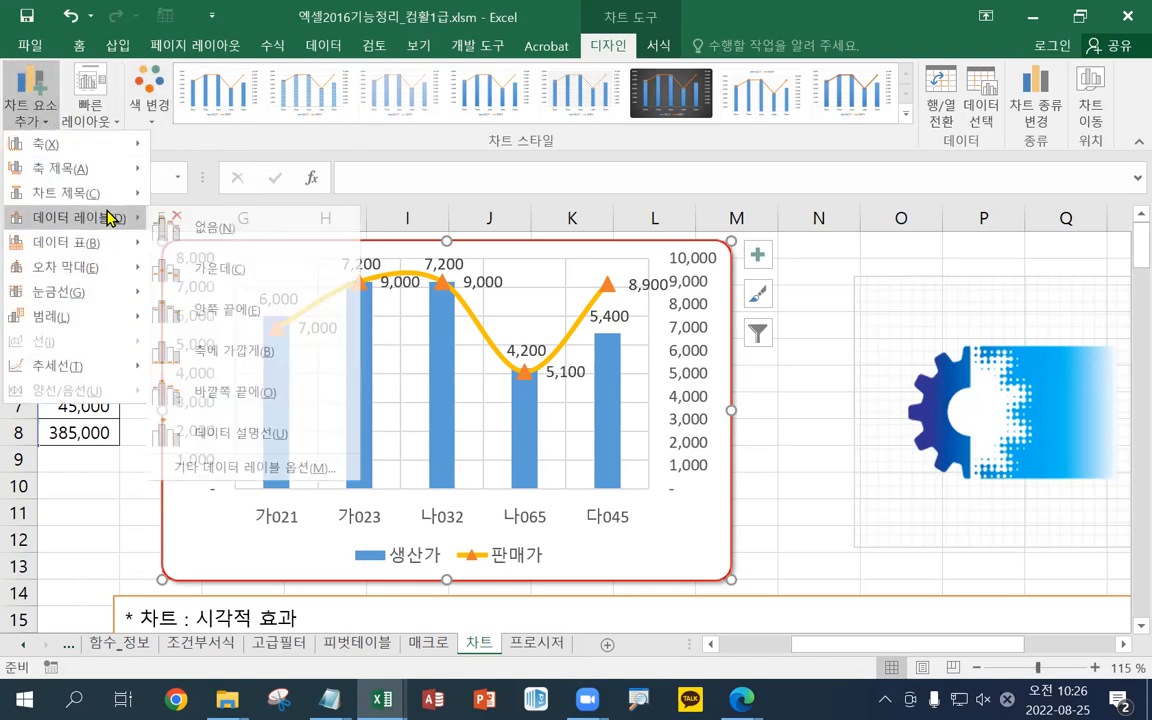
left_click(228, 238)
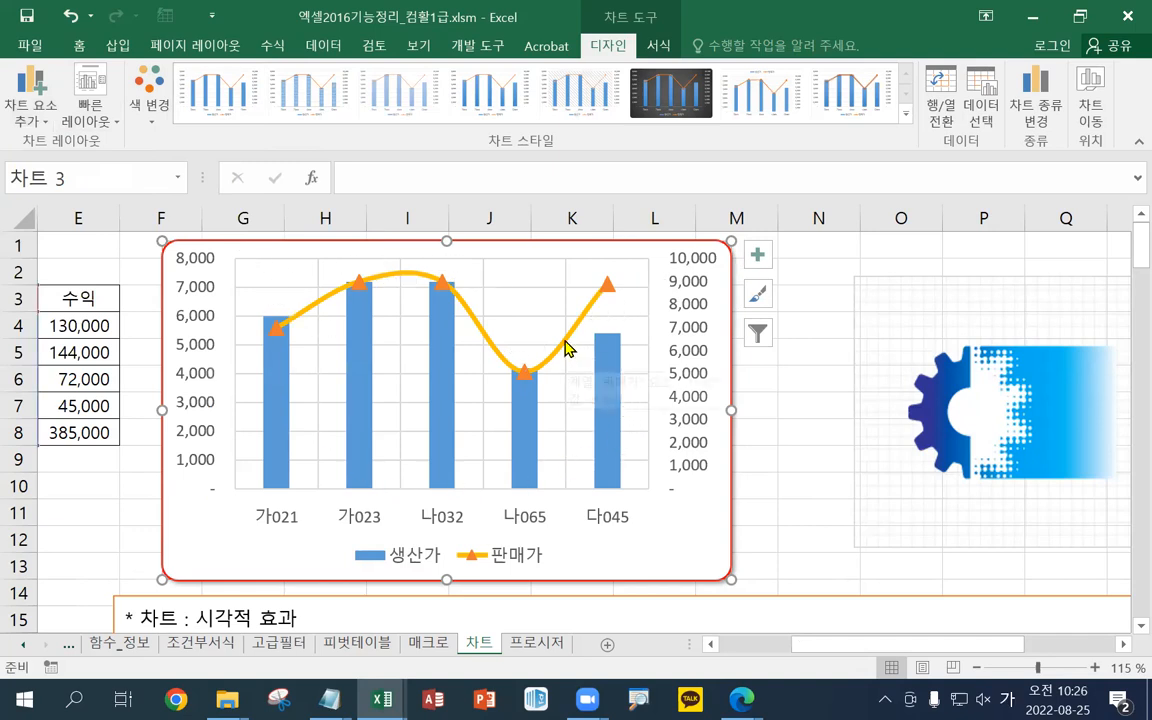
- Add data labels to the 판매가 line series only, positioned 위쪽 (above) its points
mouse_move(566, 347)
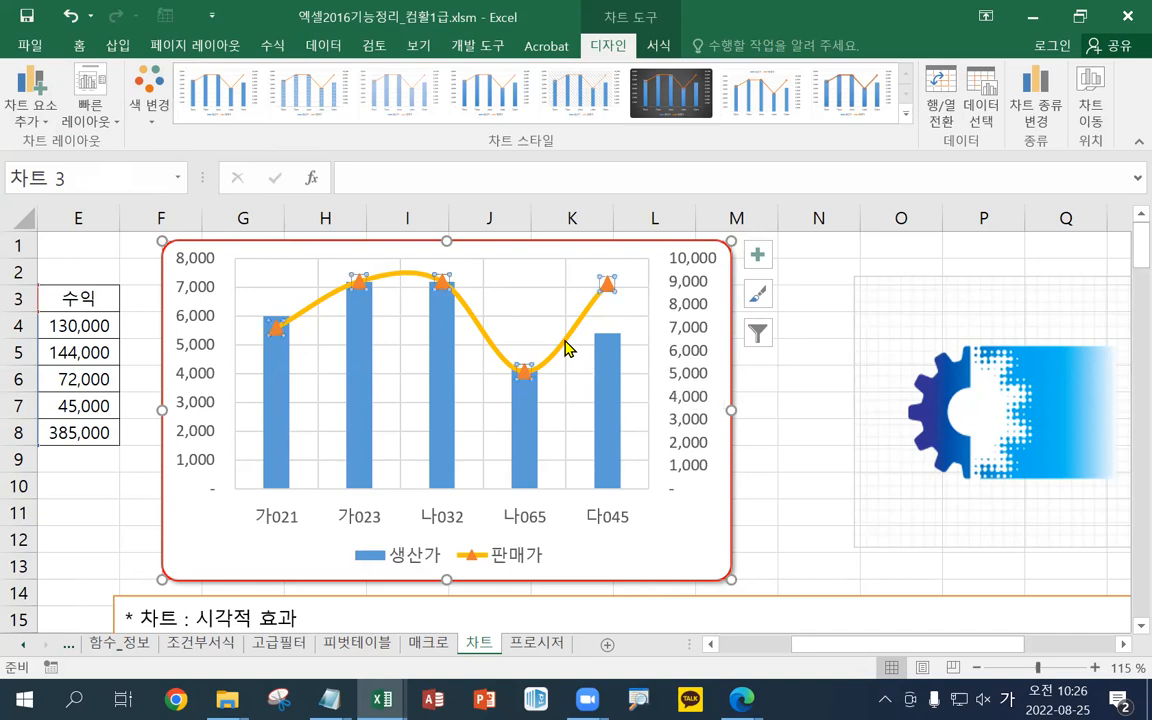
left_click(566, 347)
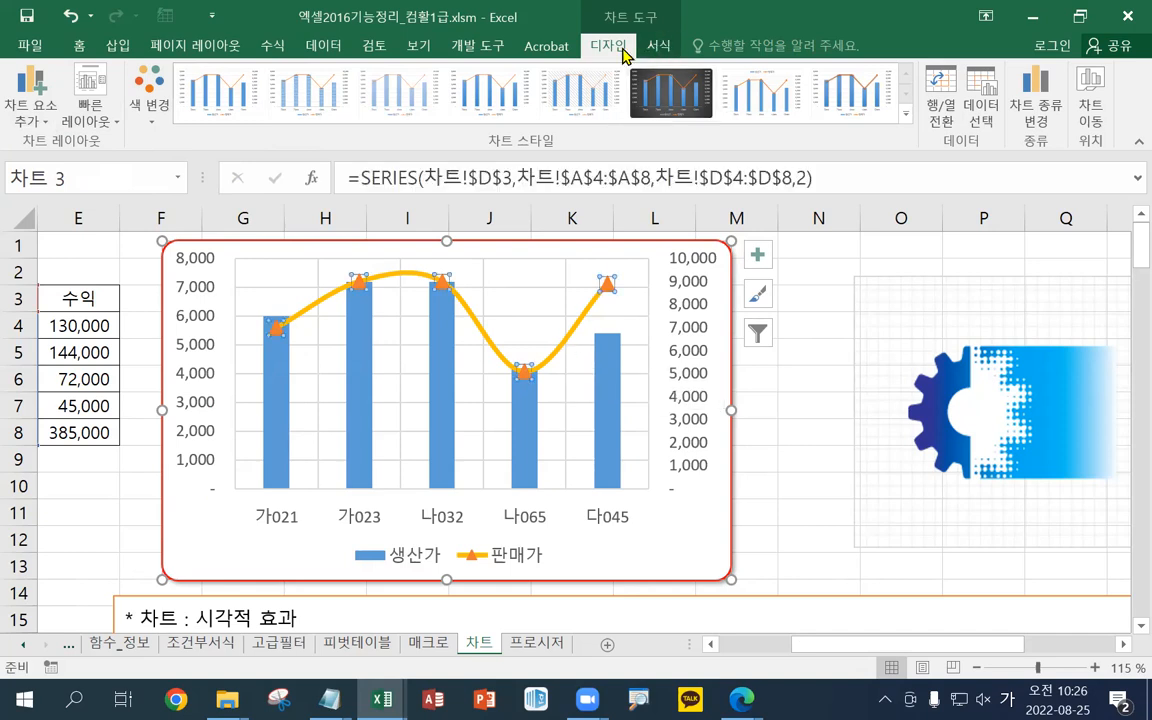
left_click(658, 46)
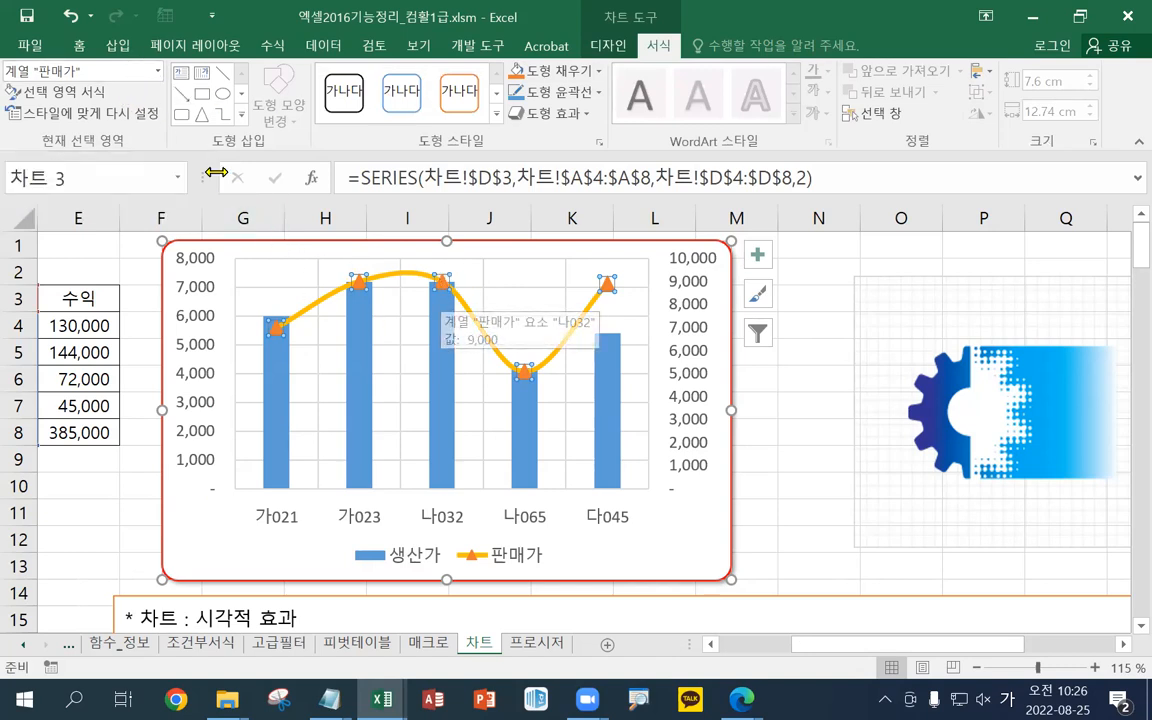
left_click(609, 48)
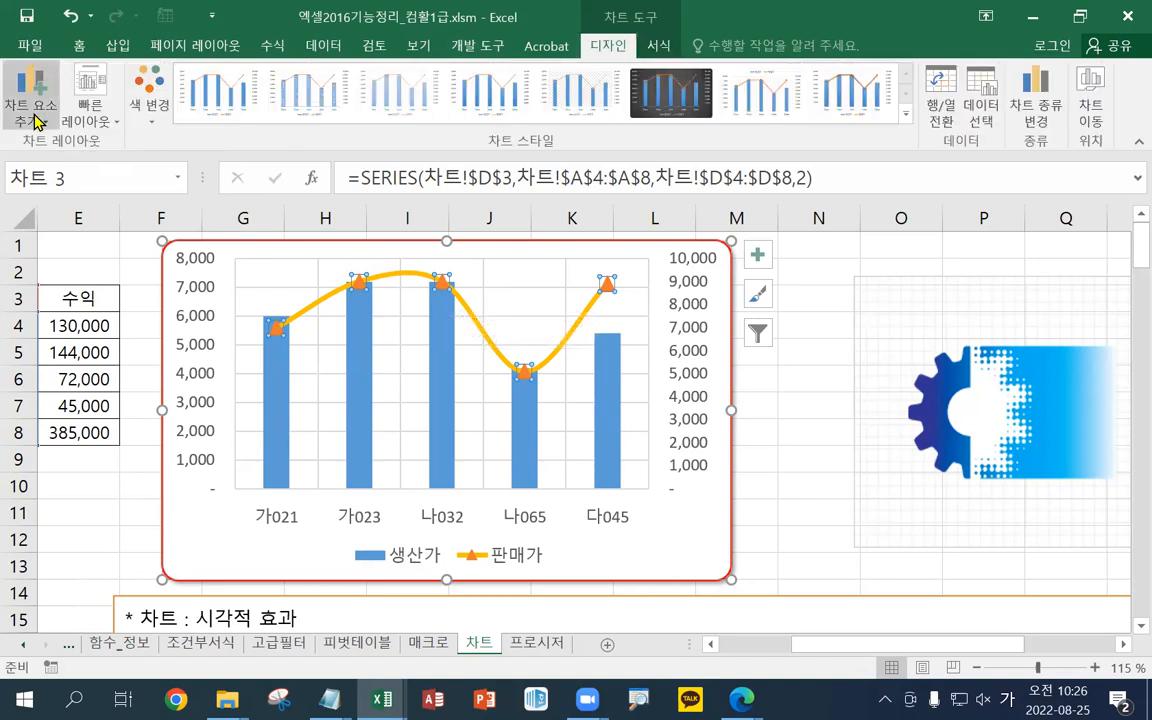
left_click(30, 108)
mouse_move(90, 218)
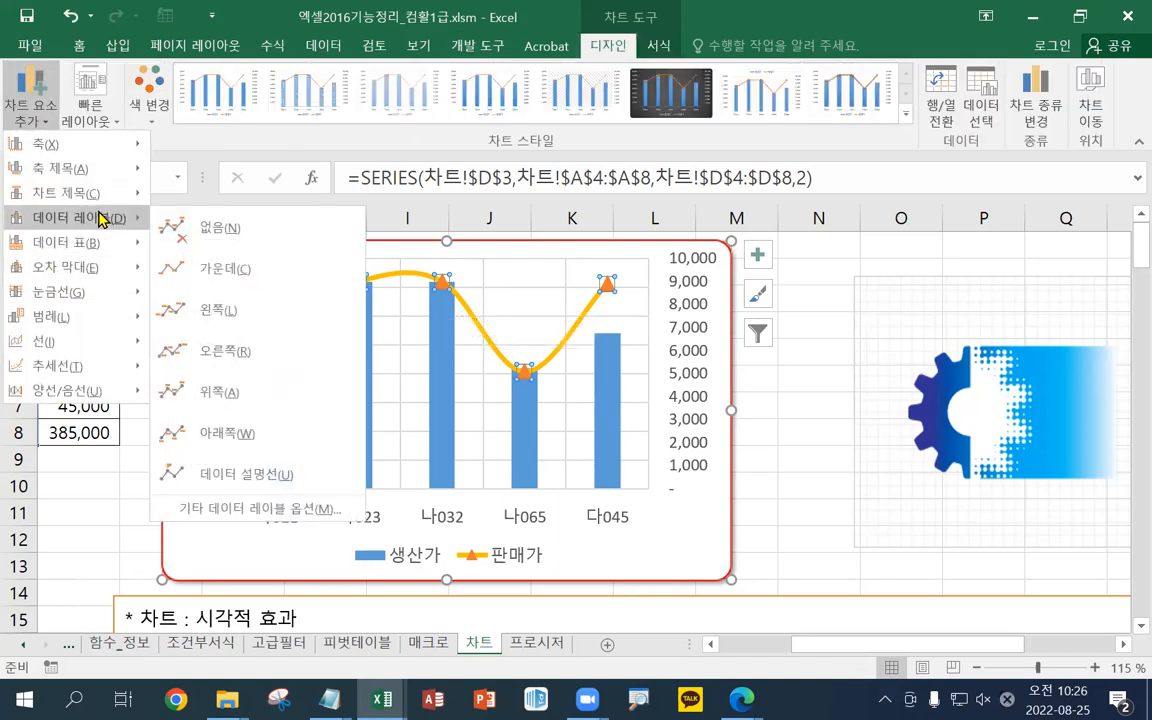
left_click(230, 410)
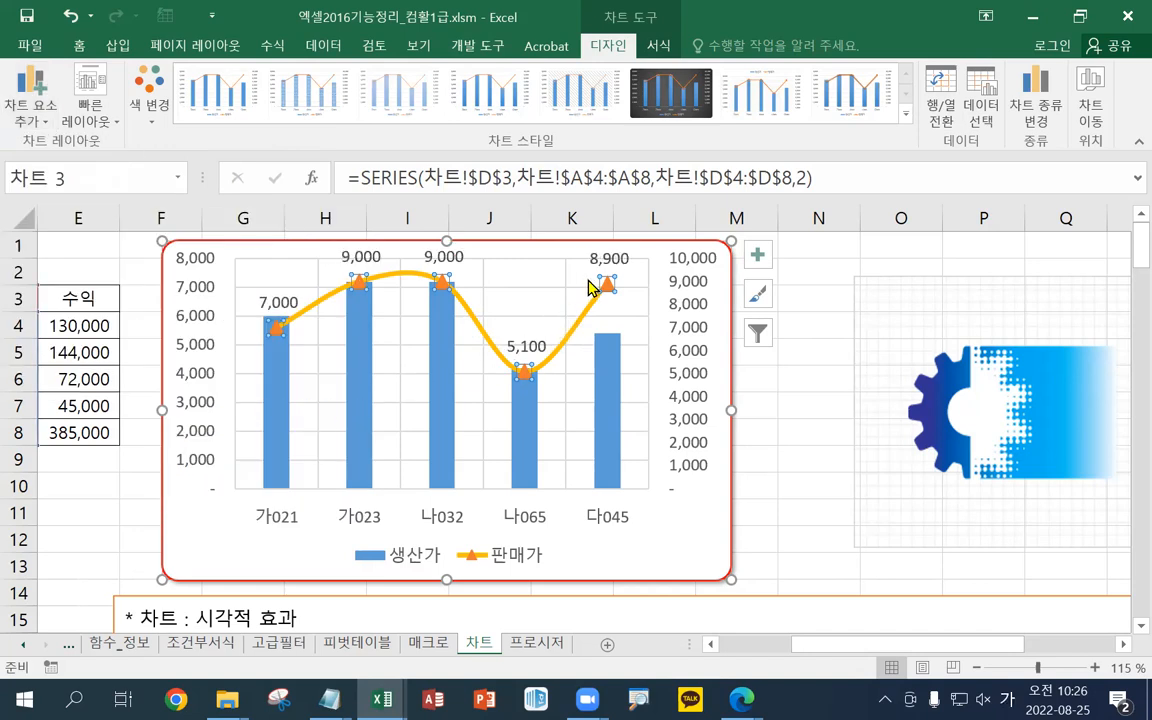
- Select the 계열 "판매가" 데이터 레이블 element and open its data label formatting options
left_click(655, 46)
left_click(157, 71)
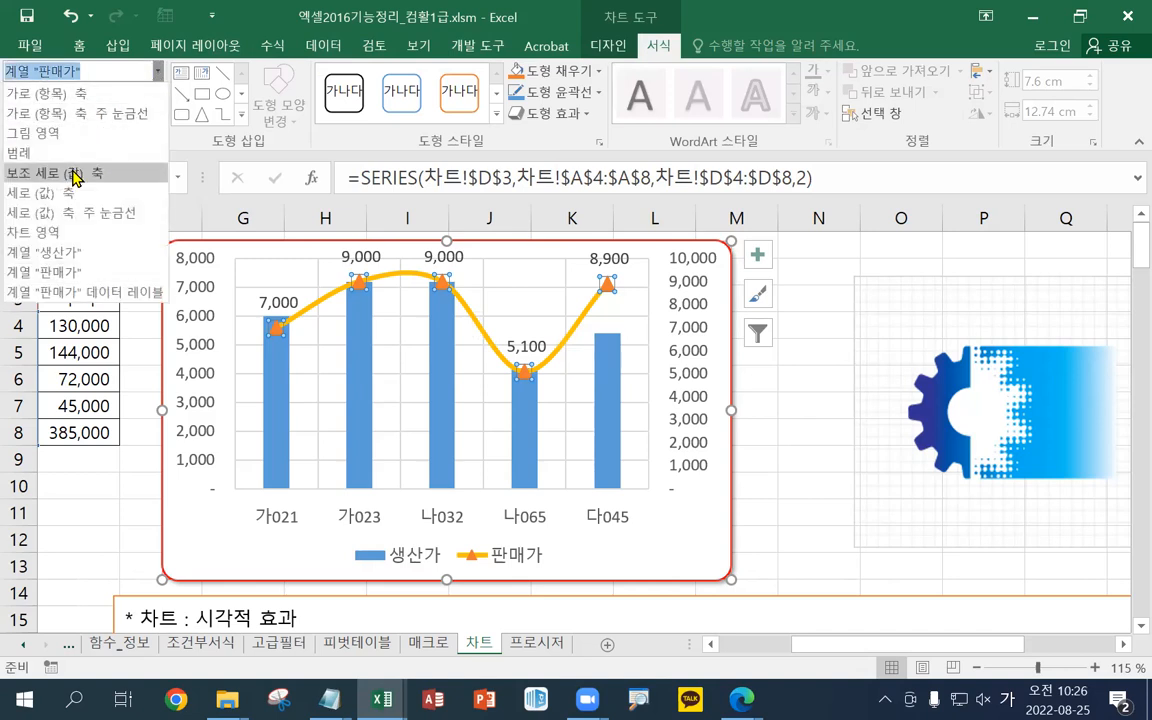
left_click(88, 301)
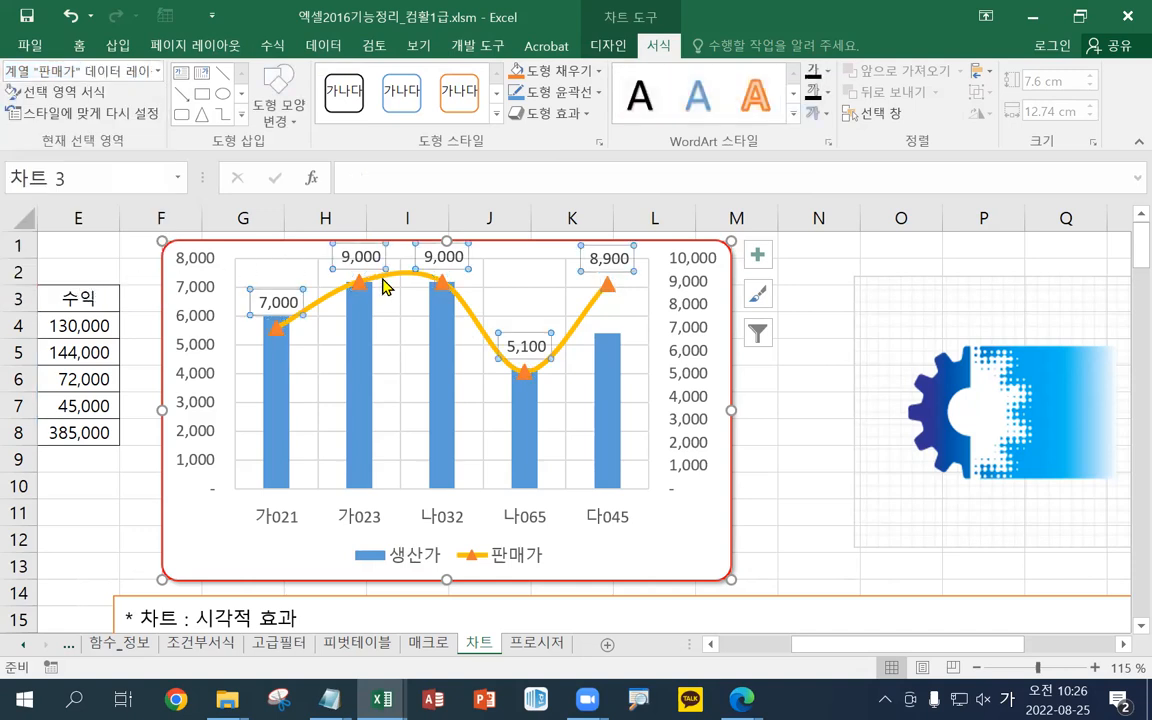
left_click(88, 93)
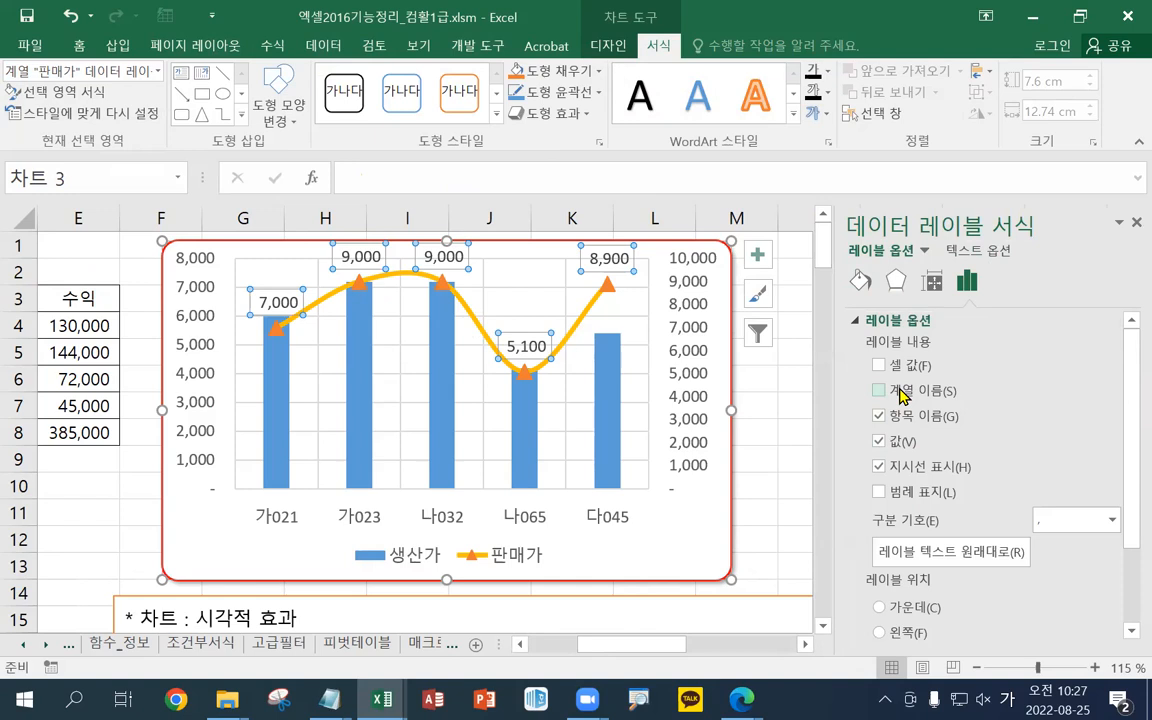
- Include the category and series names in the 판매가 labels and try the semicolon, period, line break and space separators
left_click(884, 418)
left_click(900, 394)
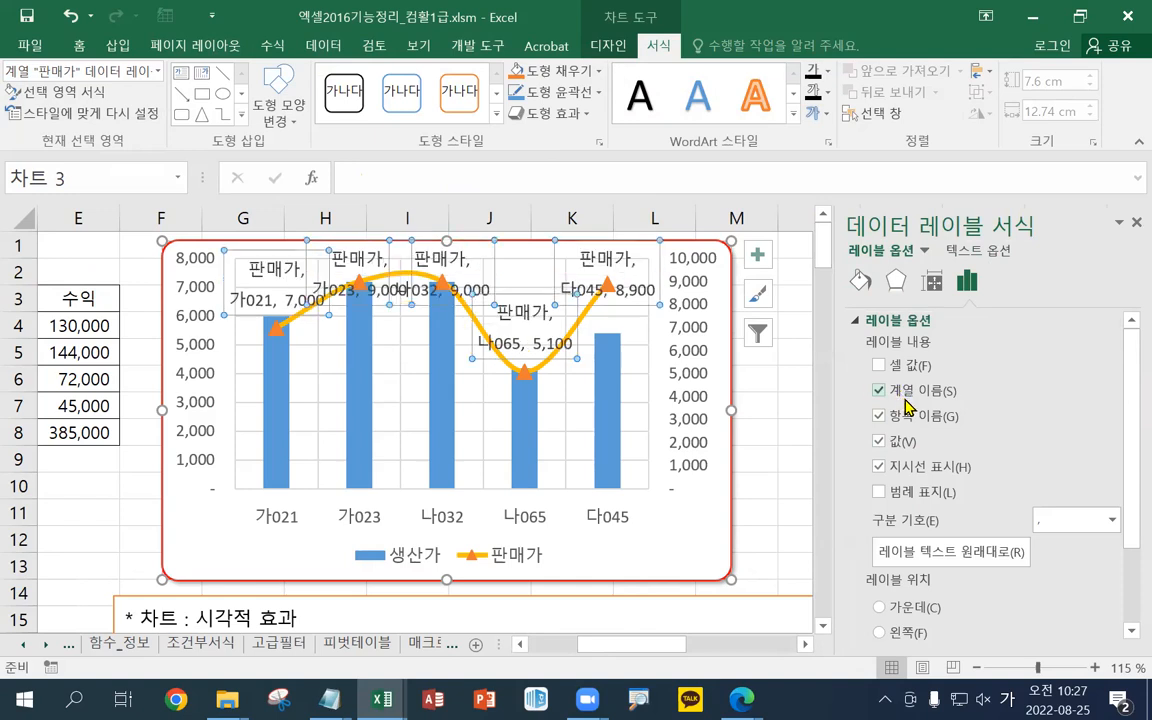
scroll(930, 455, "down", 2)
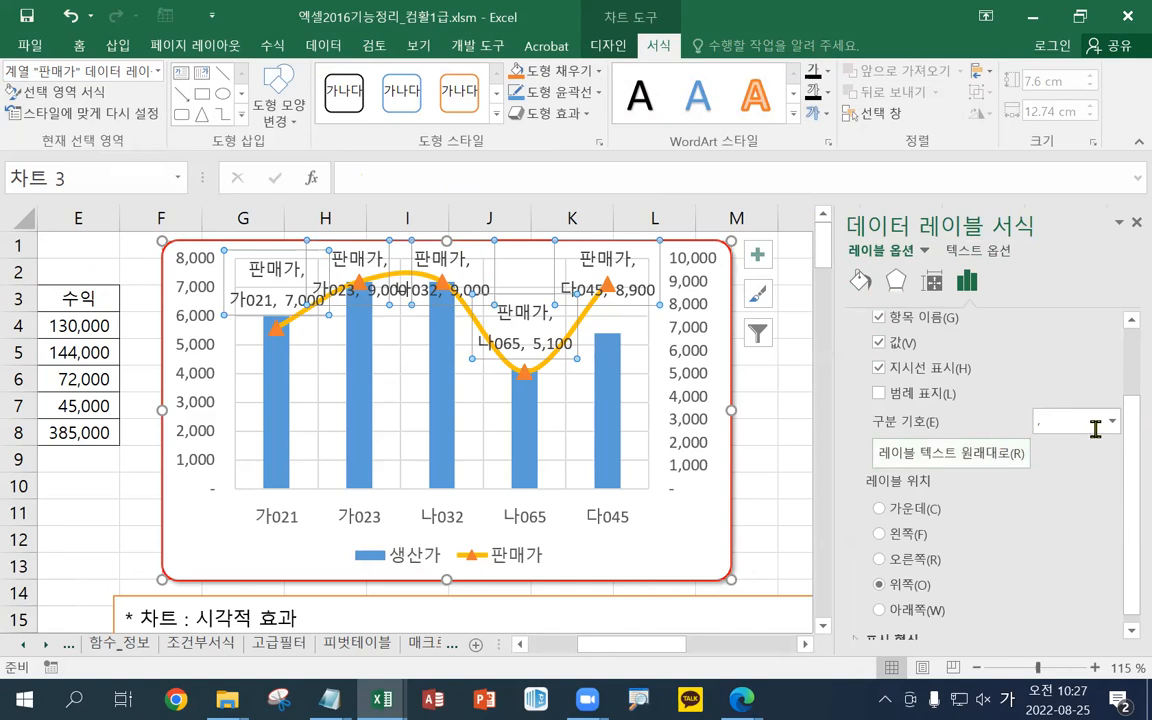
left_click(1112, 424)
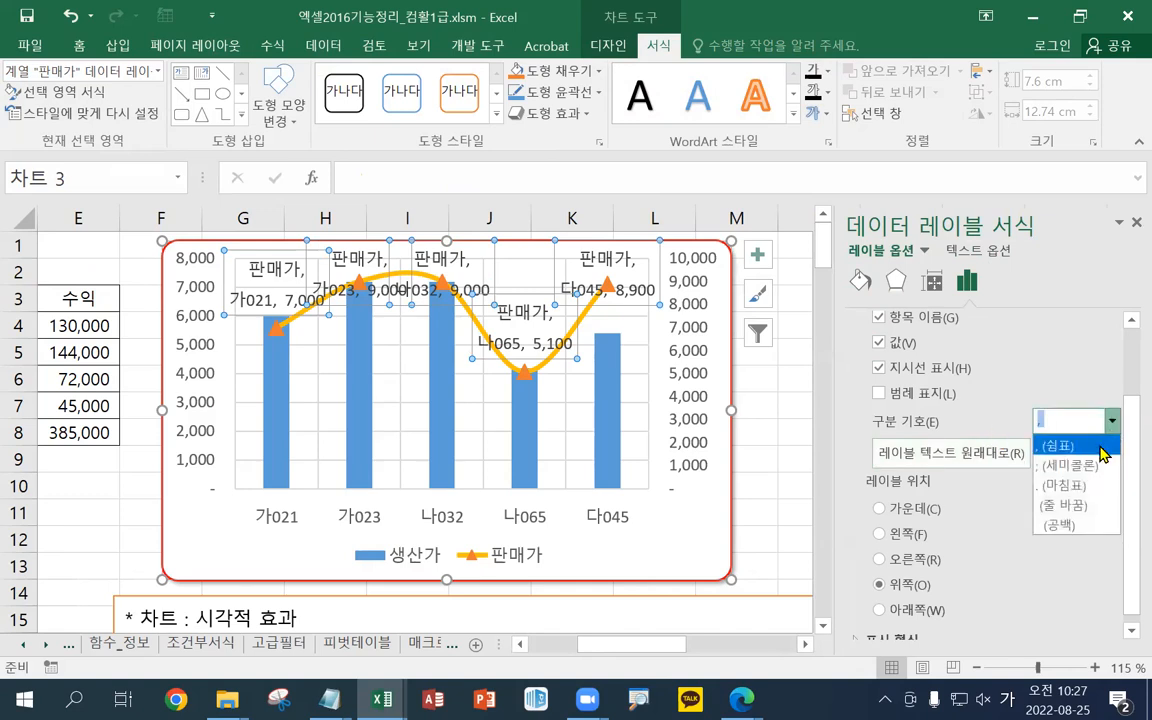
left_click(1104, 458)
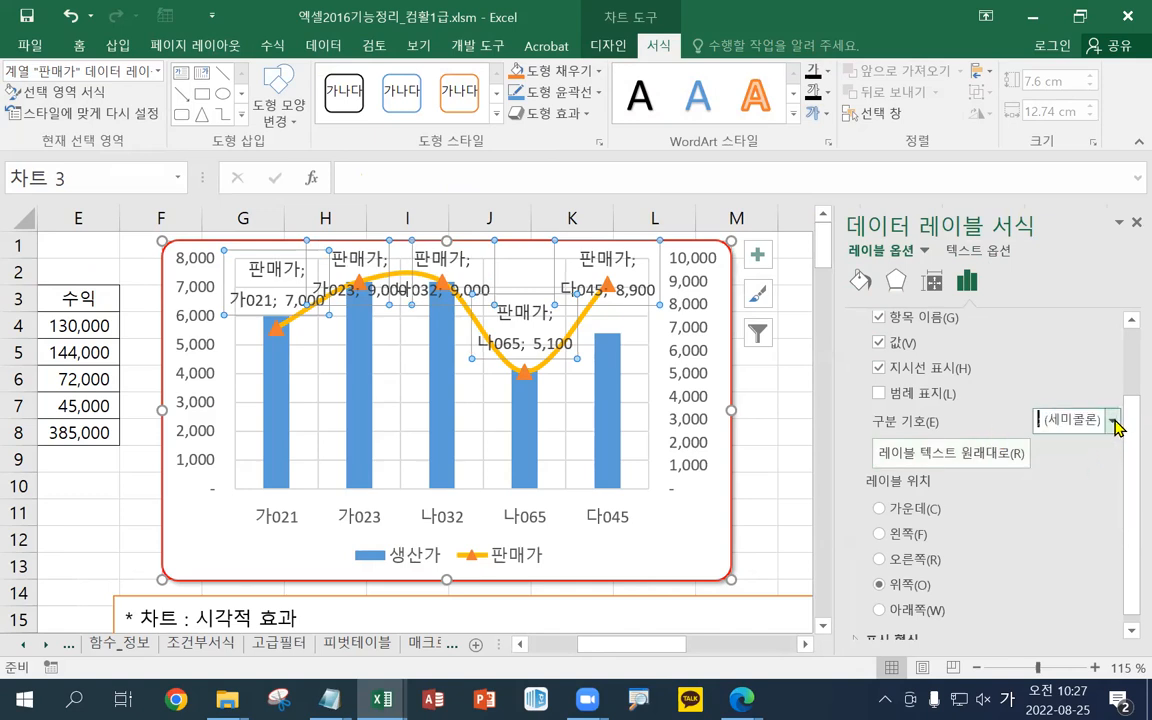
left_click(1112, 424)
left_click(1094, 480)
left_click(1112, 424)
left_click(1094, 505)
left_click(1112, 422)
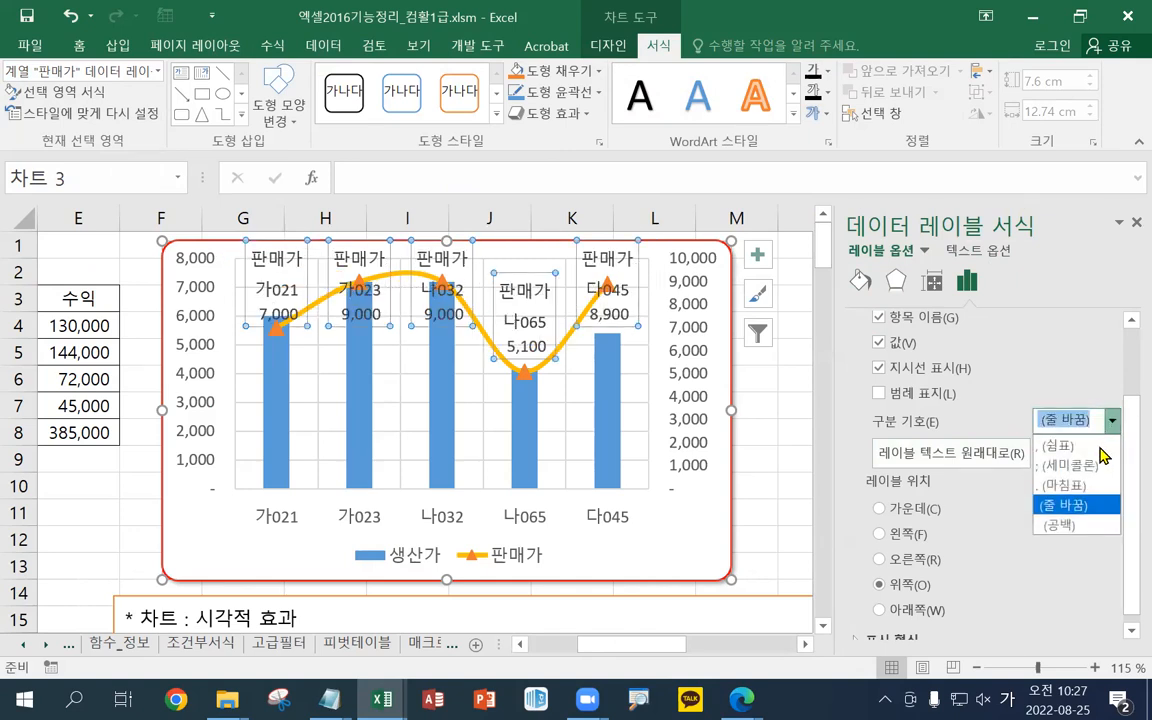
left_click(1066, 526)
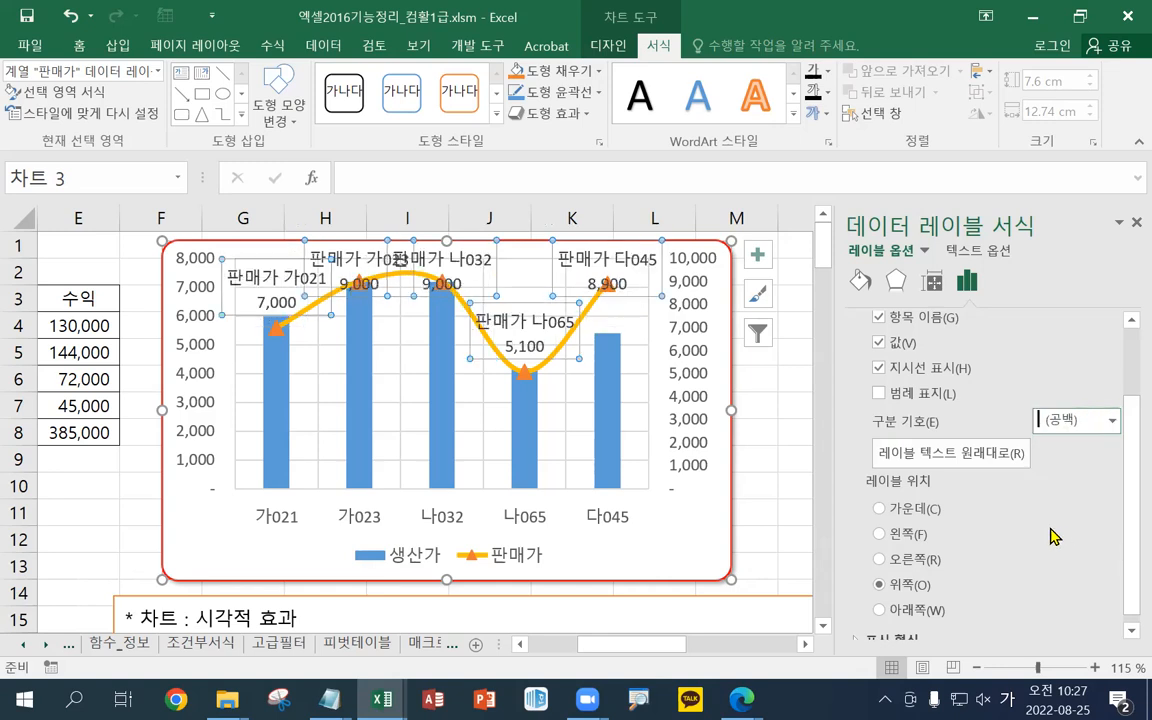
- Try the centre, left, right and above positions for the 판매가 labels and settle on 아래쪽 (below)
scroll(958, 515, "down", 1)
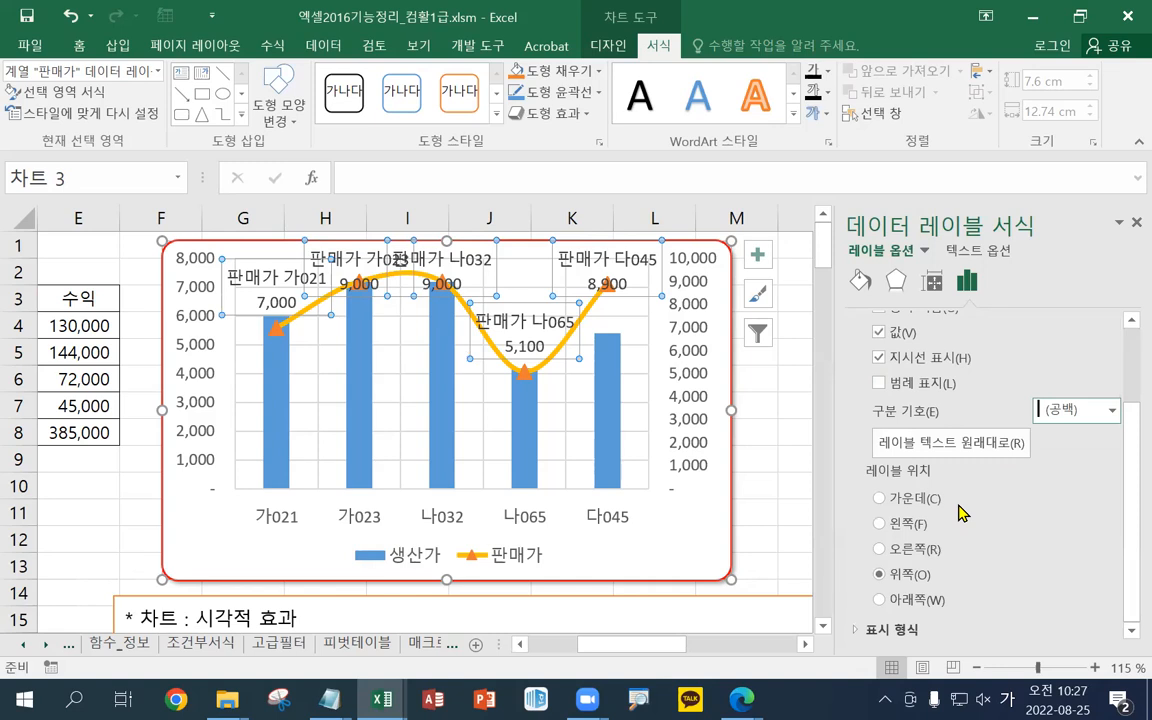
left_click(880, 498)
left_click(886, 525)
left_click(890, 550)
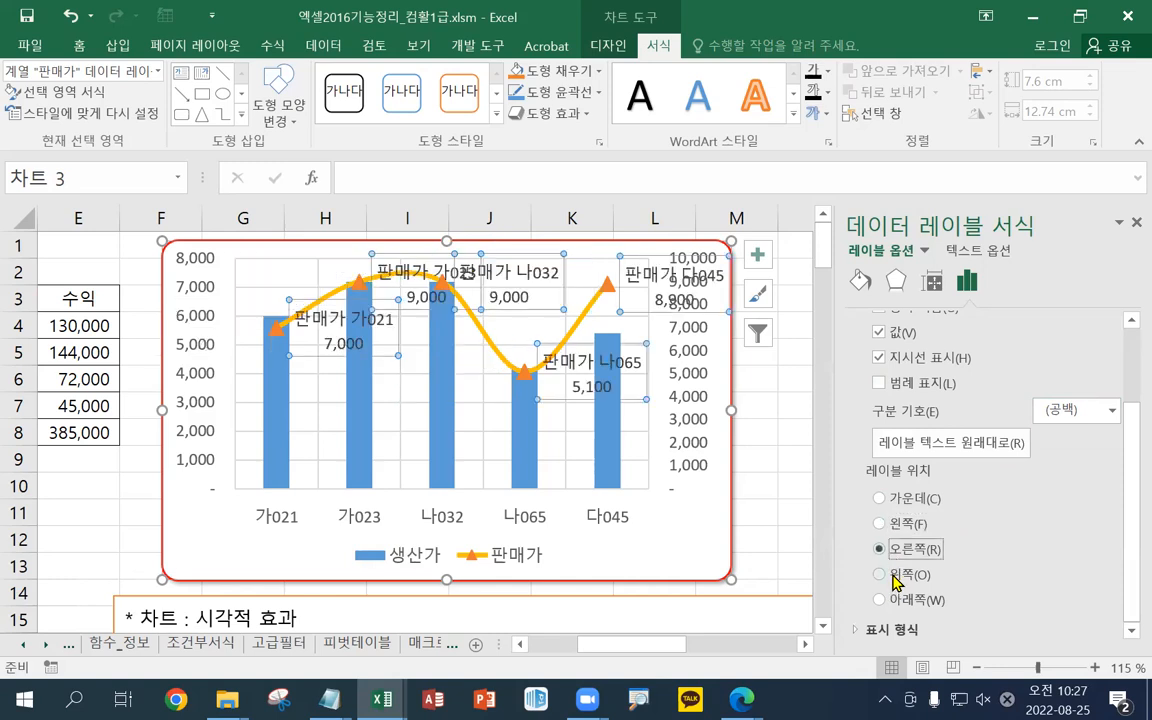
left_click(897, 578)
left_click(895, 600)
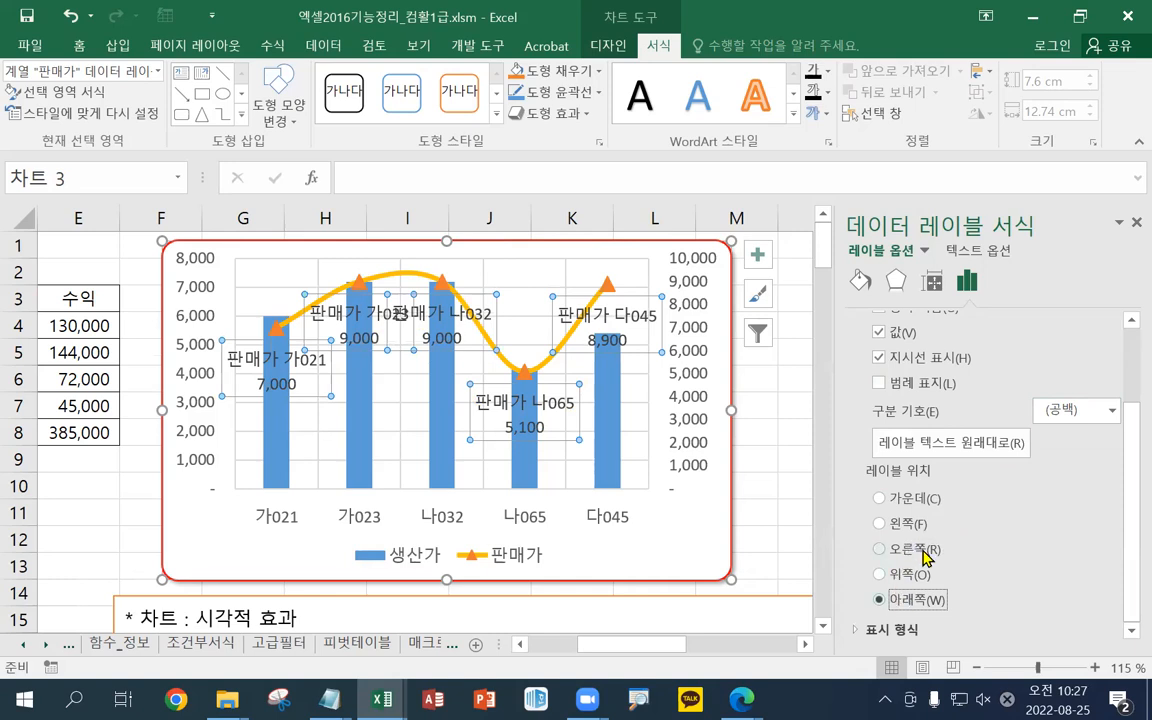
- Set the 판매가 label separator back to 쉼표 (comma) and turn off the category and series names
left_click(1111, 410)
left_click(1078, 437)
scroll(942, 400, "up", 3)
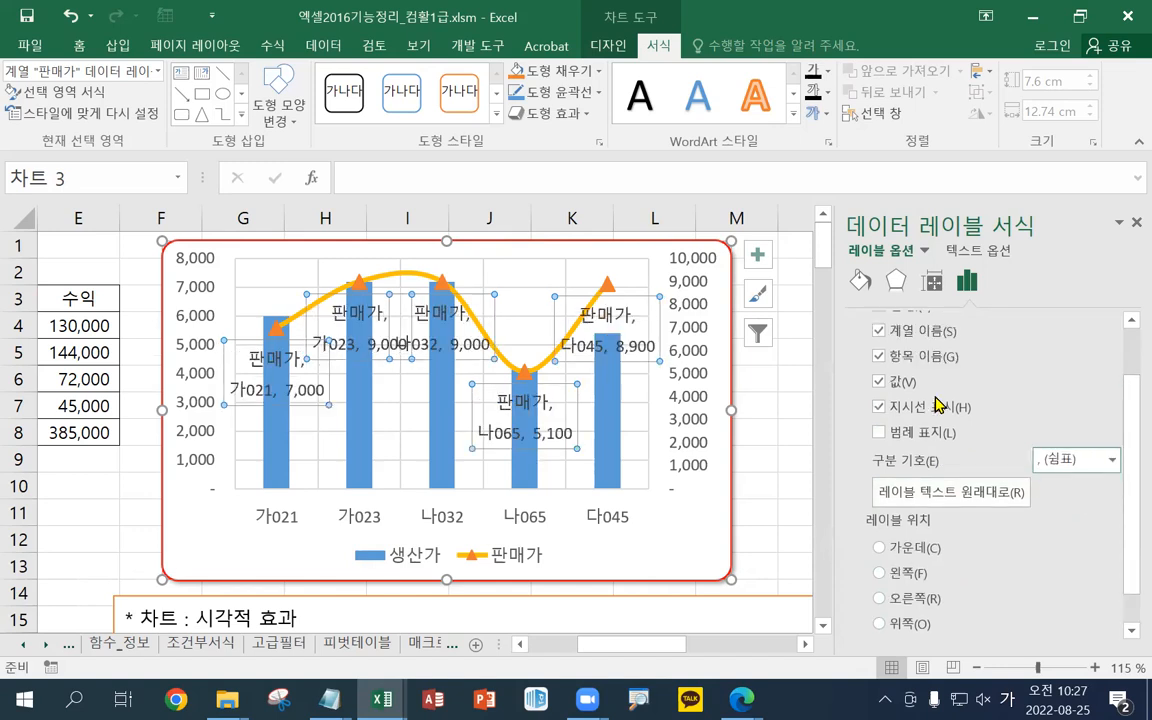
left_click(938, 404)
left_click(915, 380)
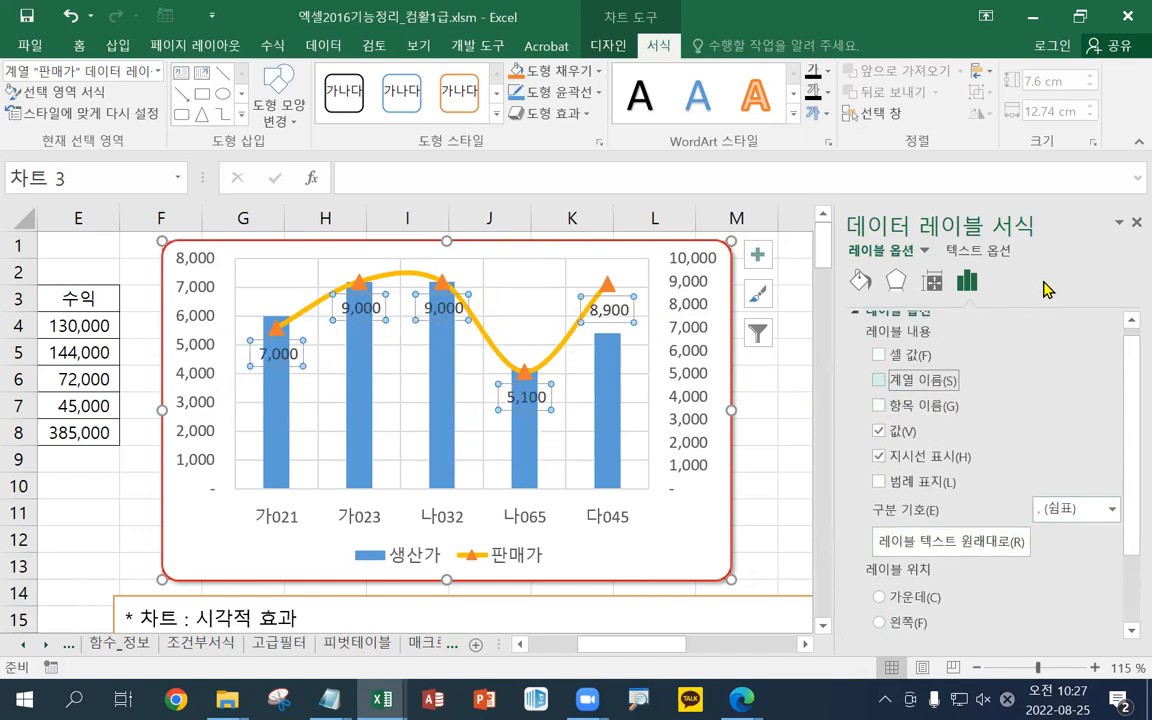
- Delete the data labels from the 판매가 series and close the chart formatting pane
right_click(605, 309)
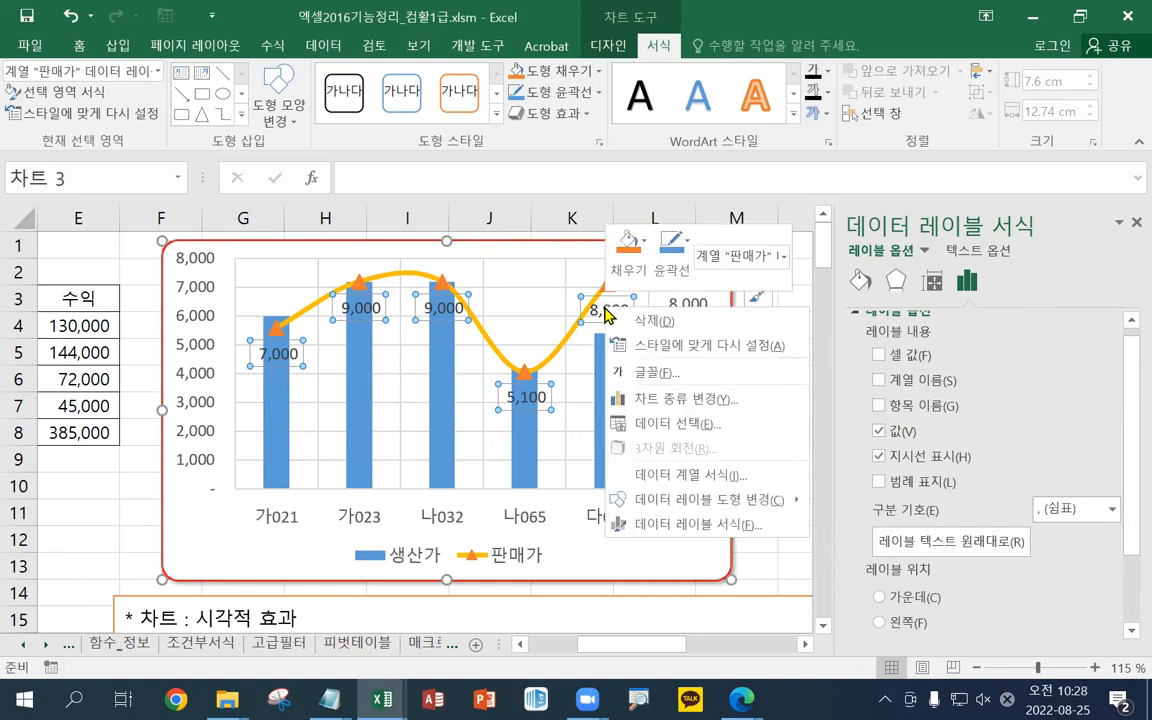
left_click(667, 330)
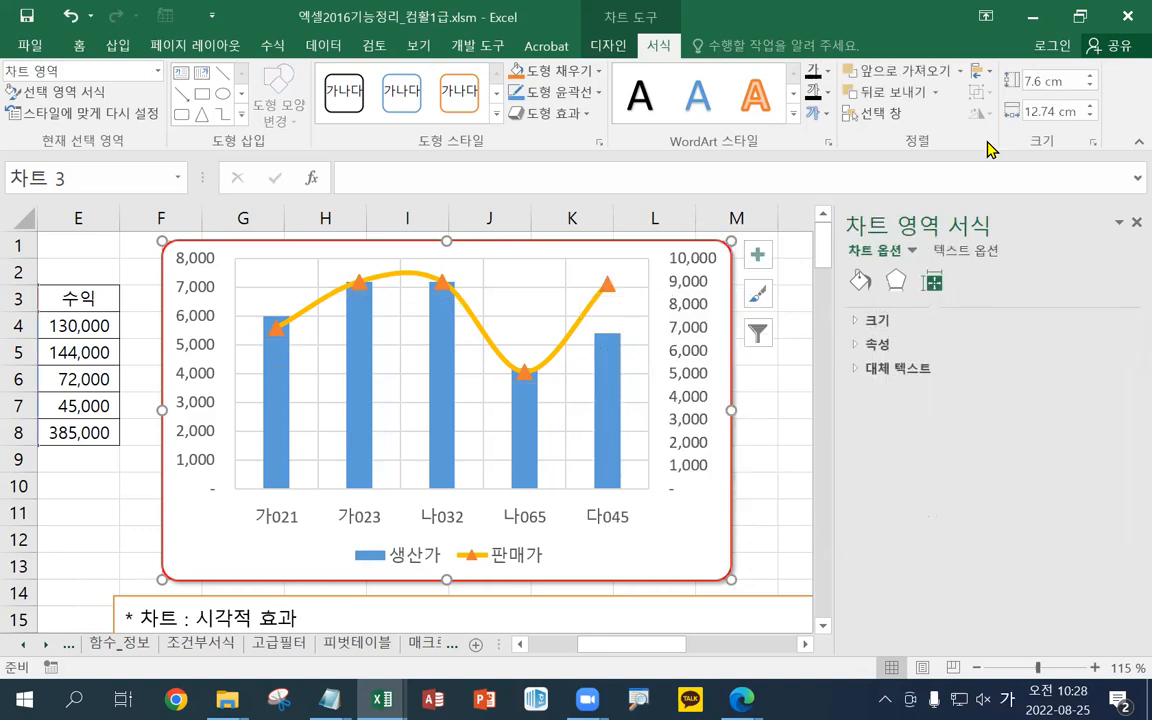
left_click(1122, 224)
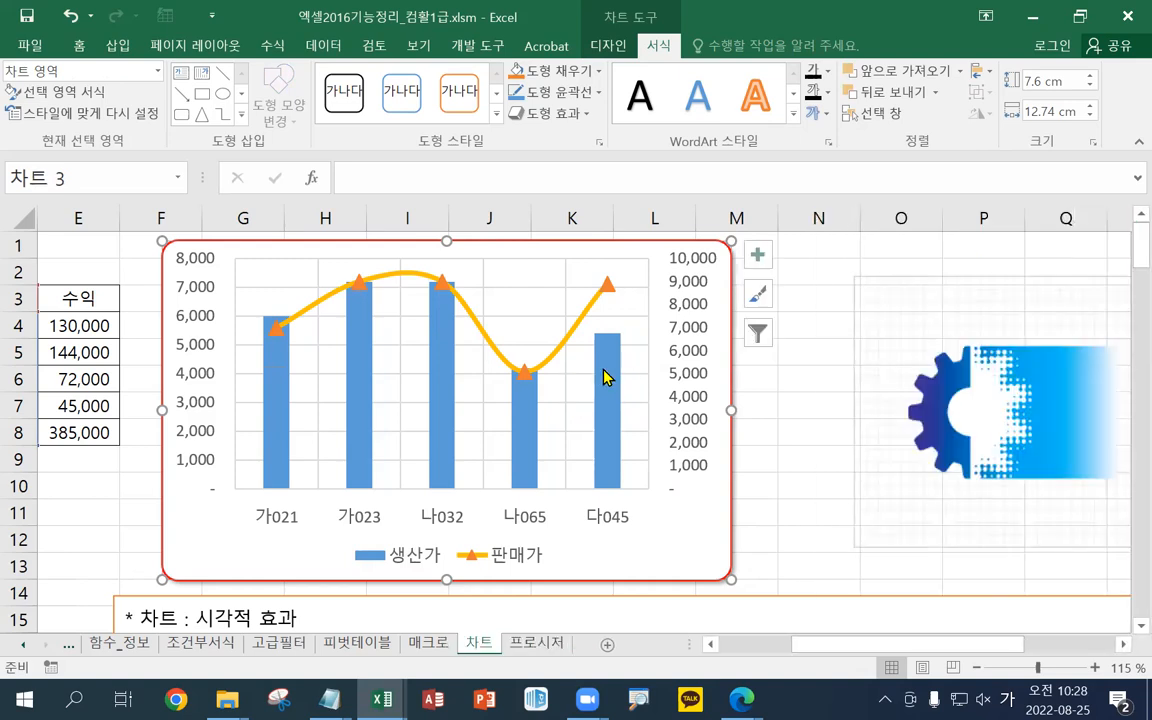
- Select the whole 생산가 series, then narrow the selection to its 다045 bar alone
mouse_move(610, 380)
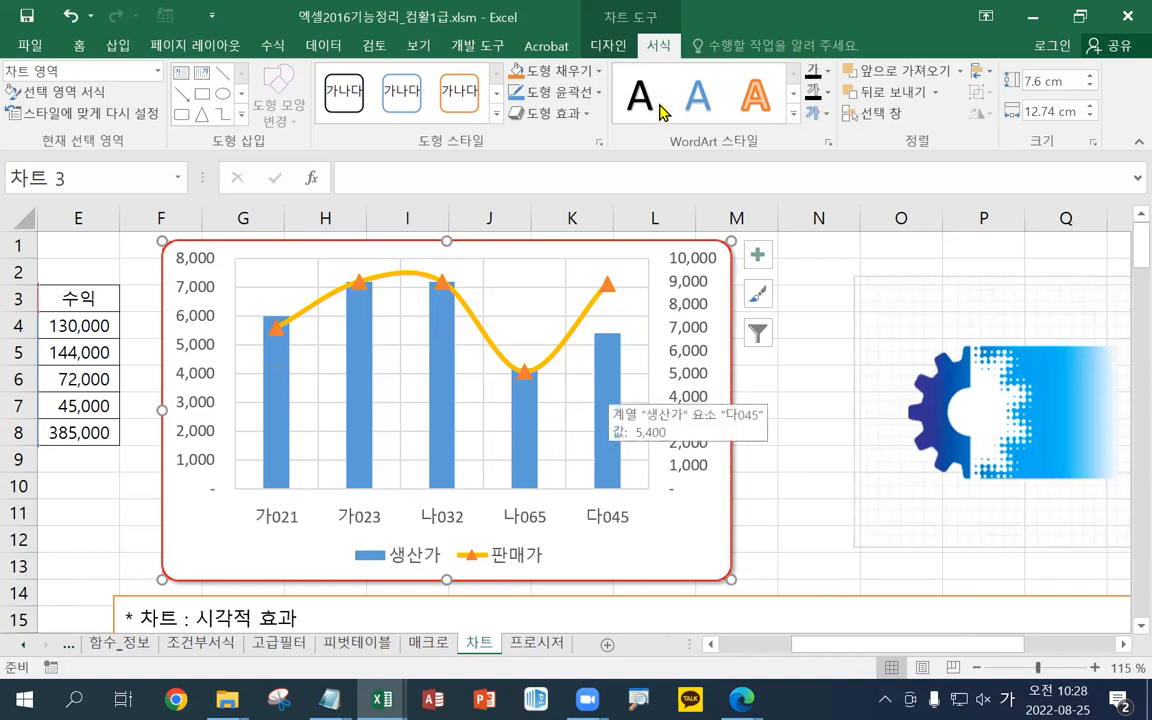
left_click(157, 72)
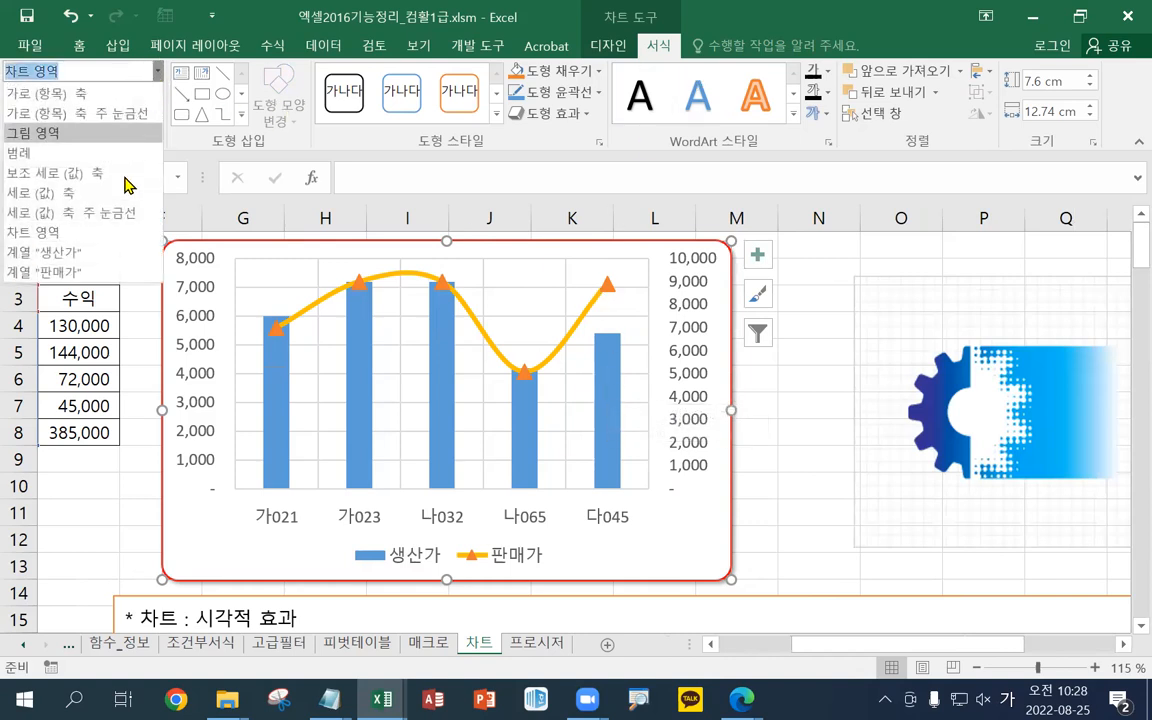
left_click(96, 254)
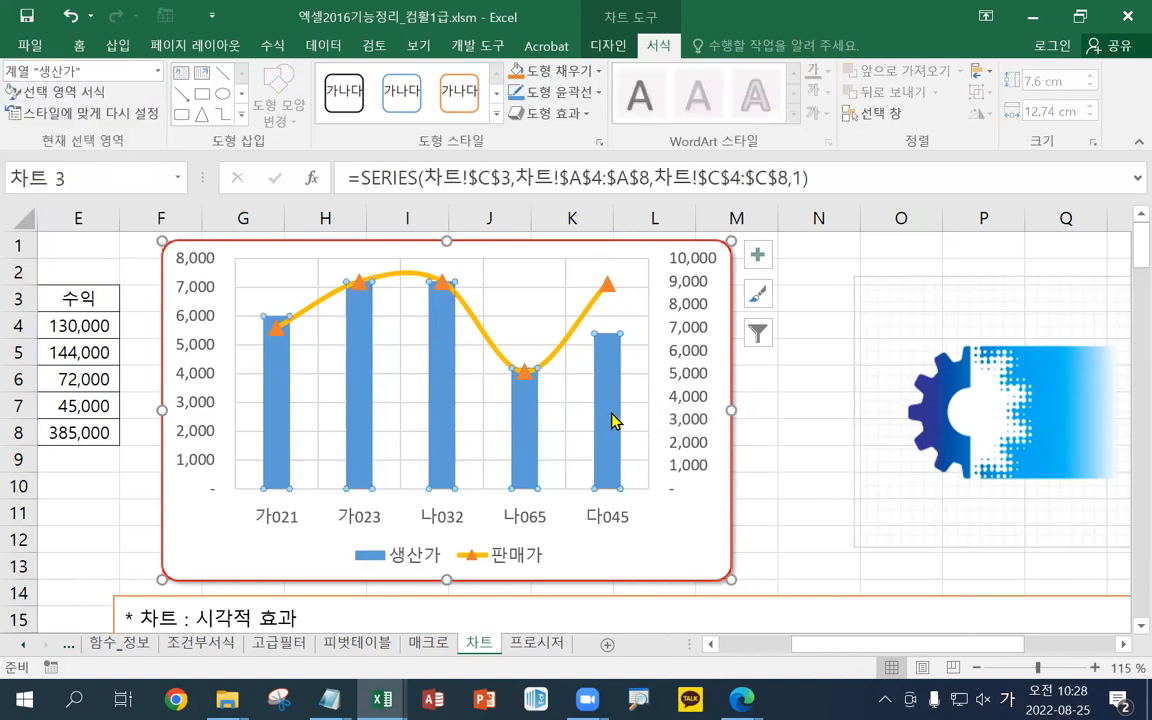
mouse_move(612, 410)
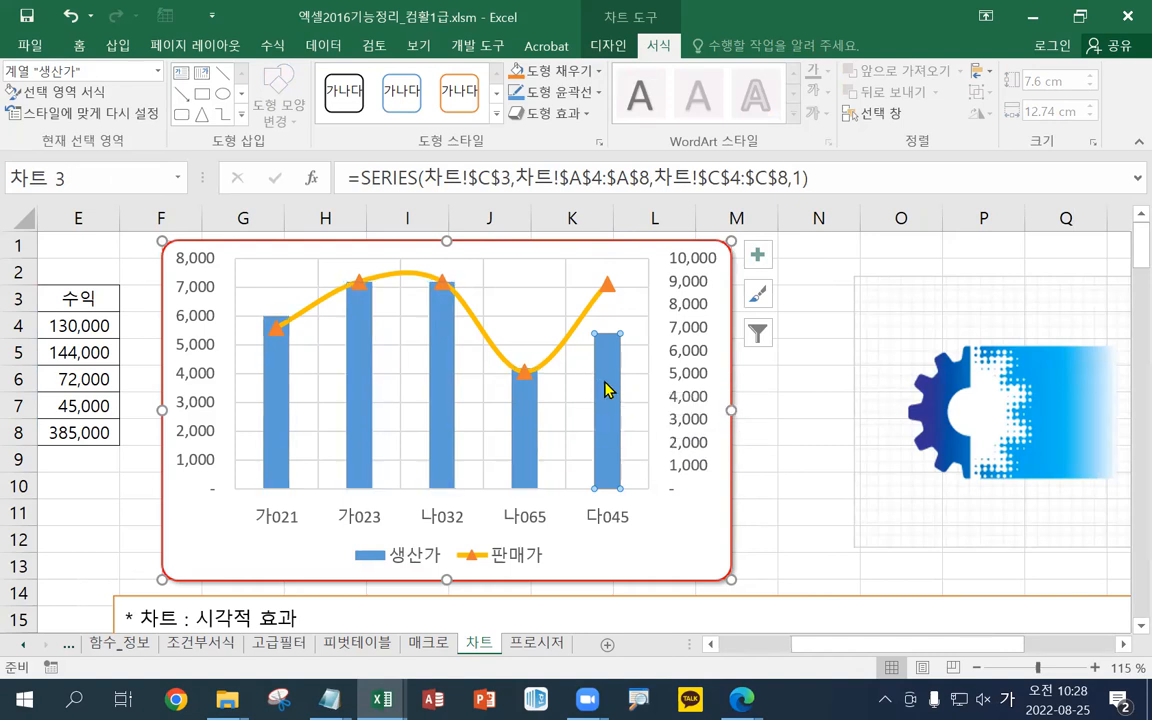
left_click(607, 390)
- Select only the 다045 point of the 판매가 series and add a data label above it (위쪽)
left_click(585, 318)
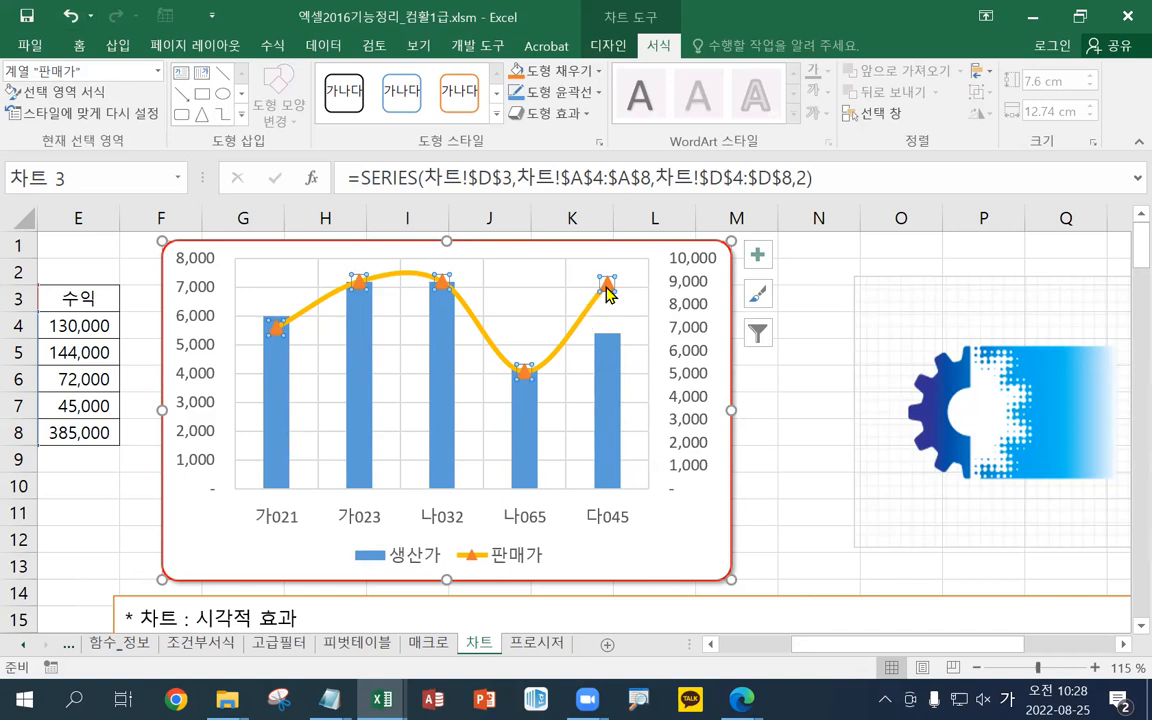
left_click(607, 288)
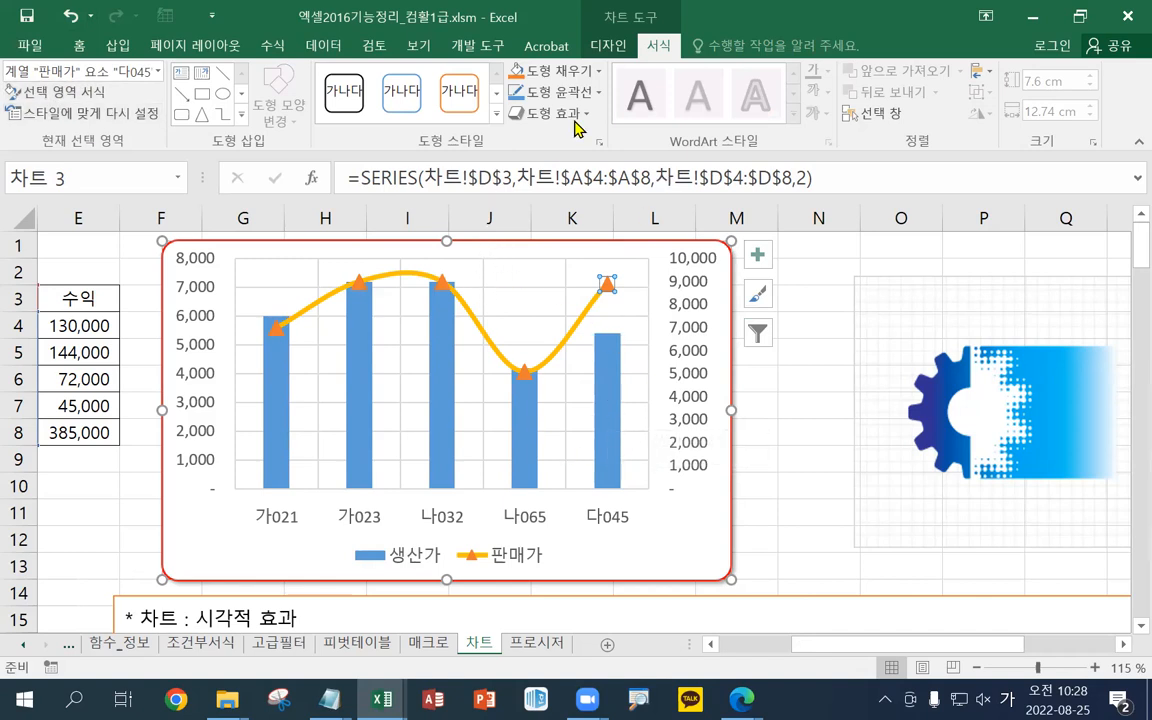
left_click(608, 45)
left_click(24, 118)
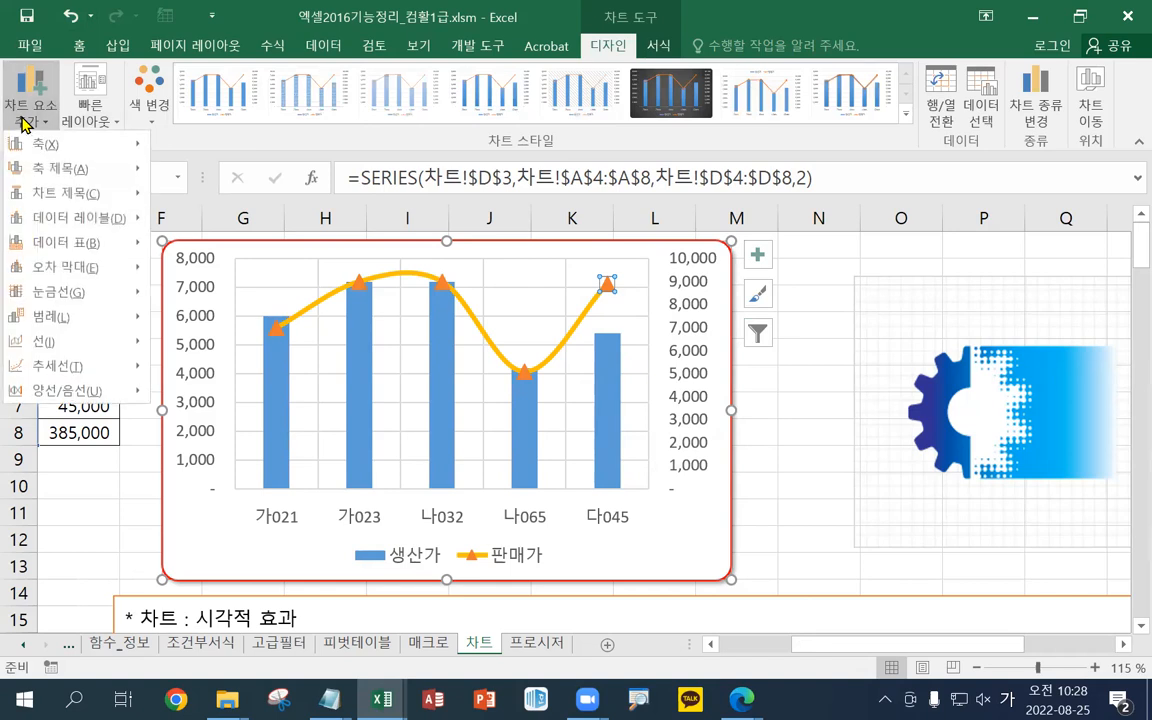
mouse_move(62, 210)
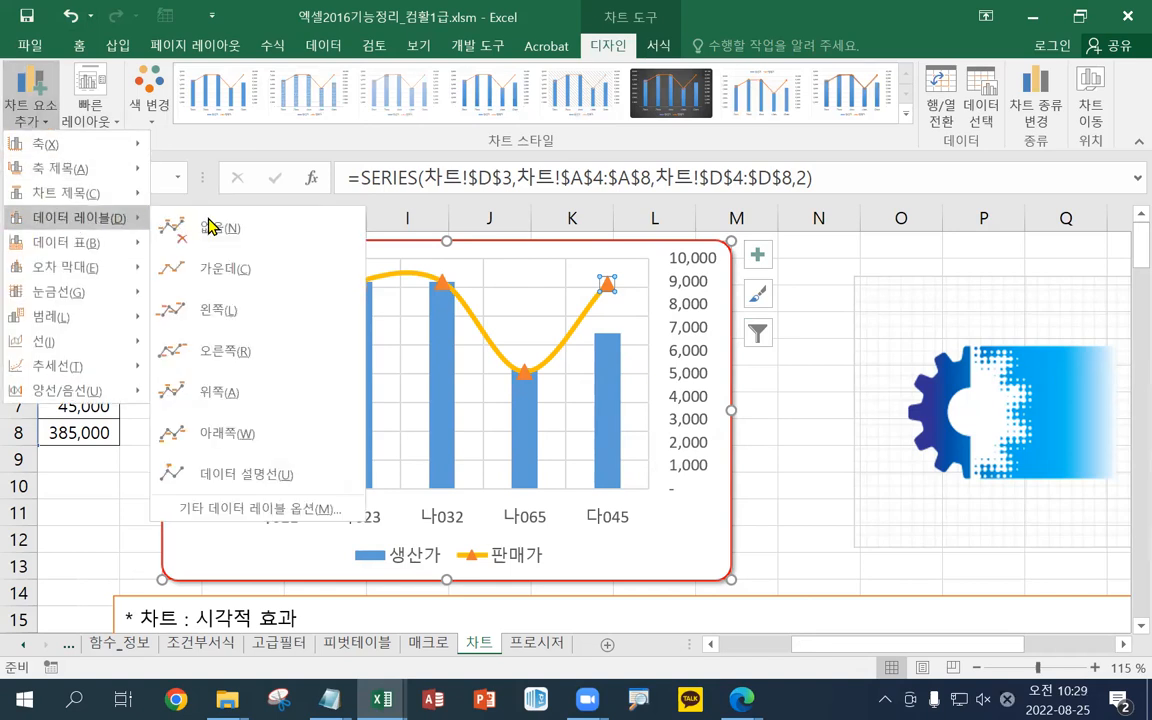
left_click(232, 392)
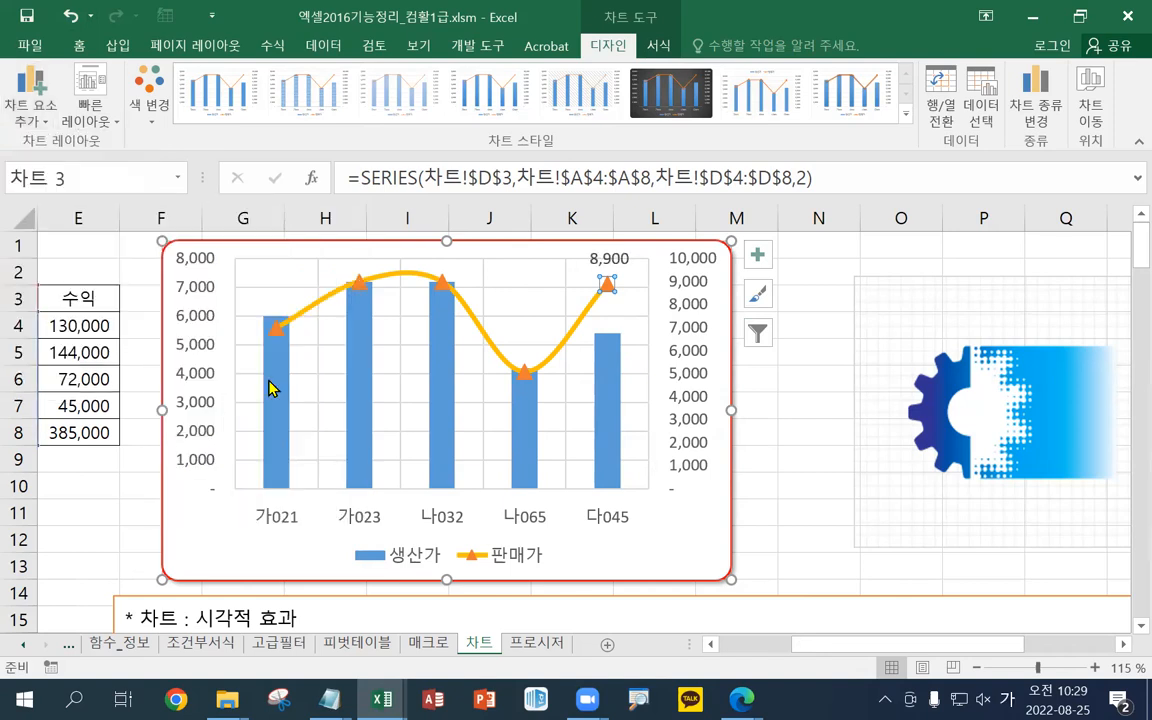
- Format the data label of the 판매가 다045 point in bold Adobe 고딕 Std B at size 14
left_click(620, 261)
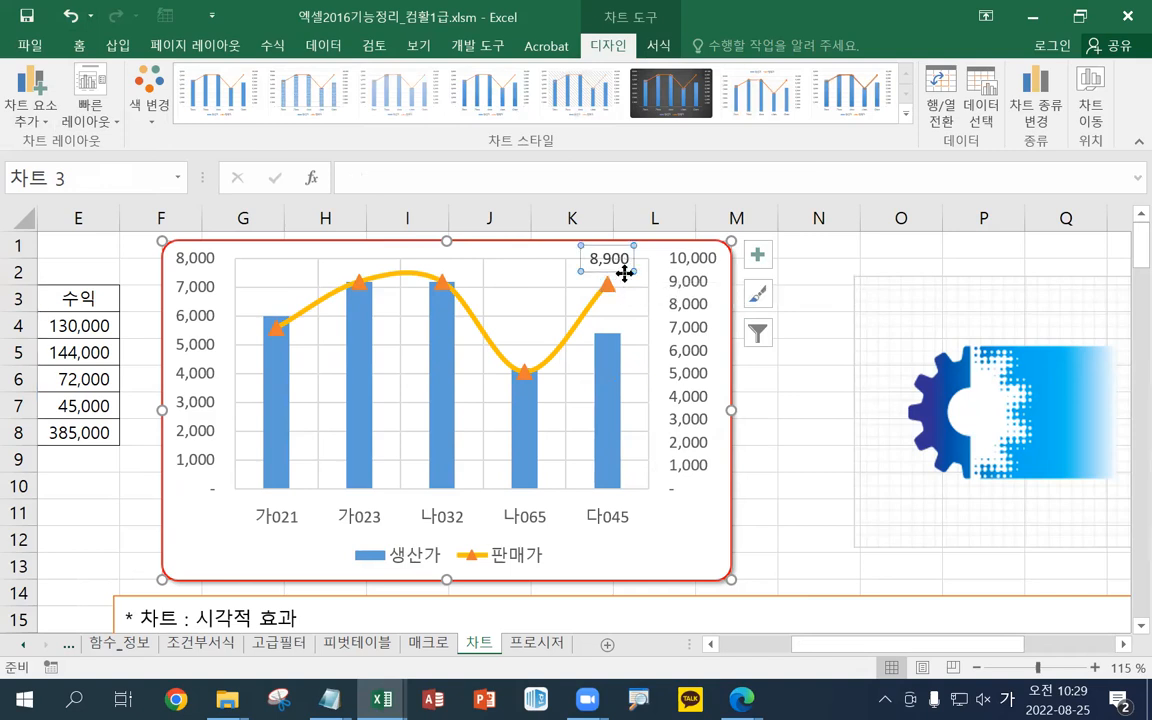
left_click(80, 44)
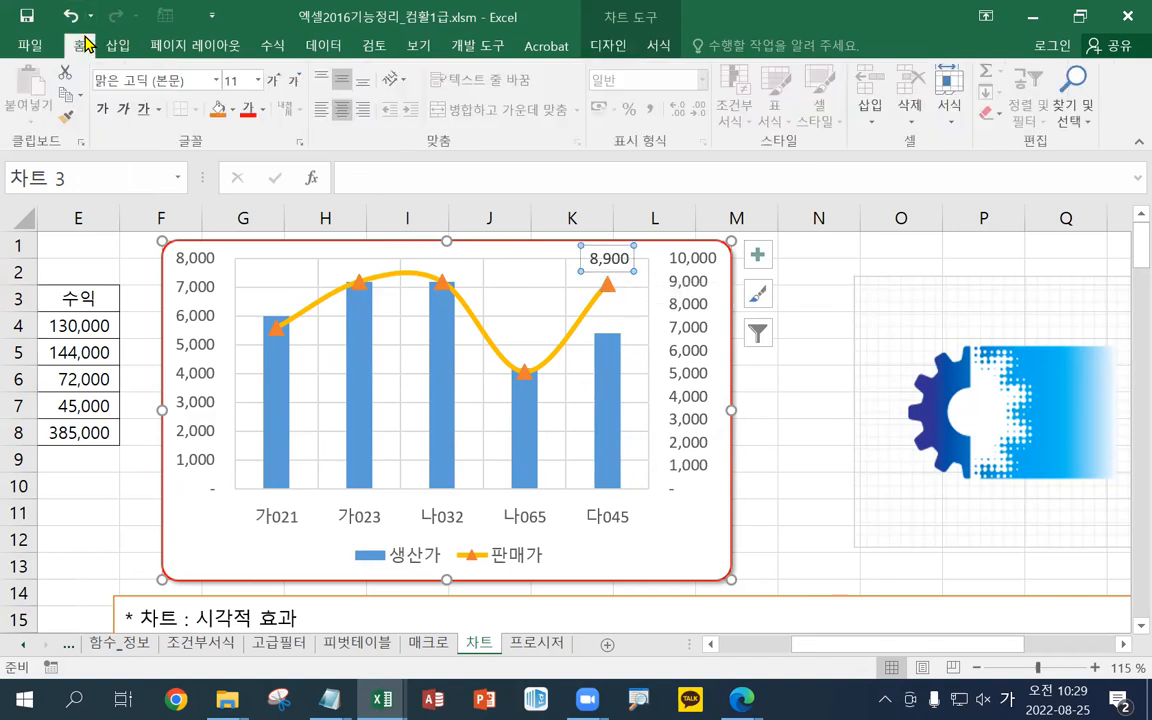
left_click(214, 79)
scroll(200, 290, "down", 2)
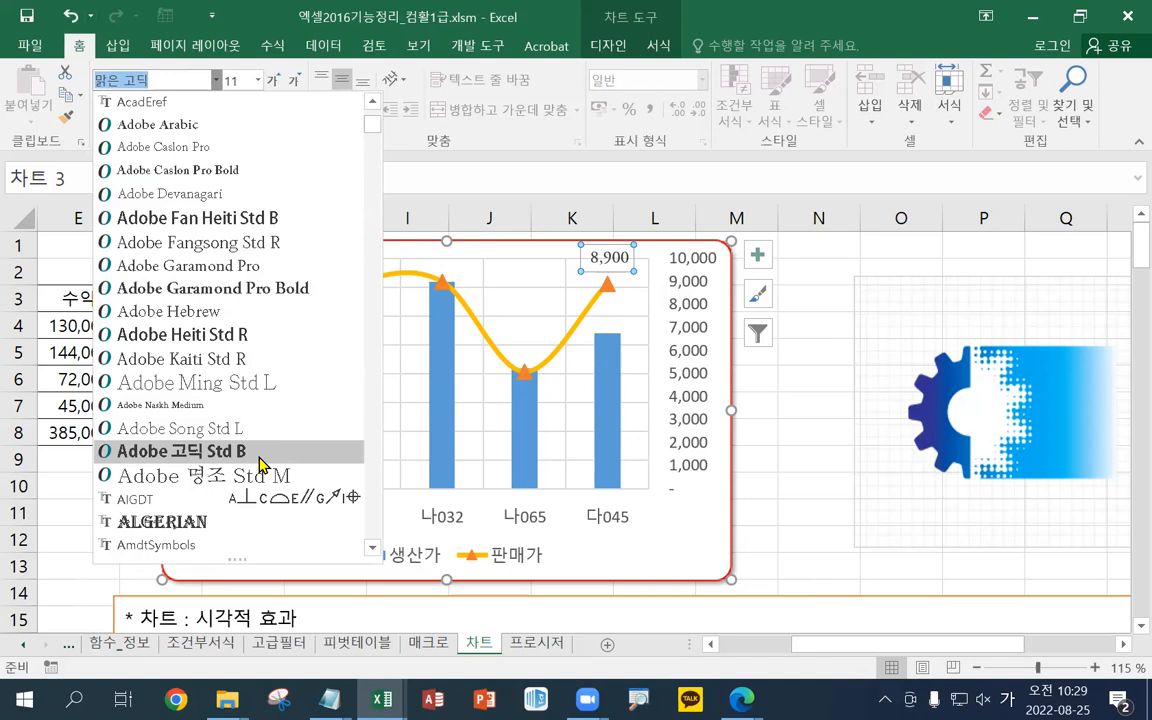
left_click(260, 463)
left_click(257, 80)
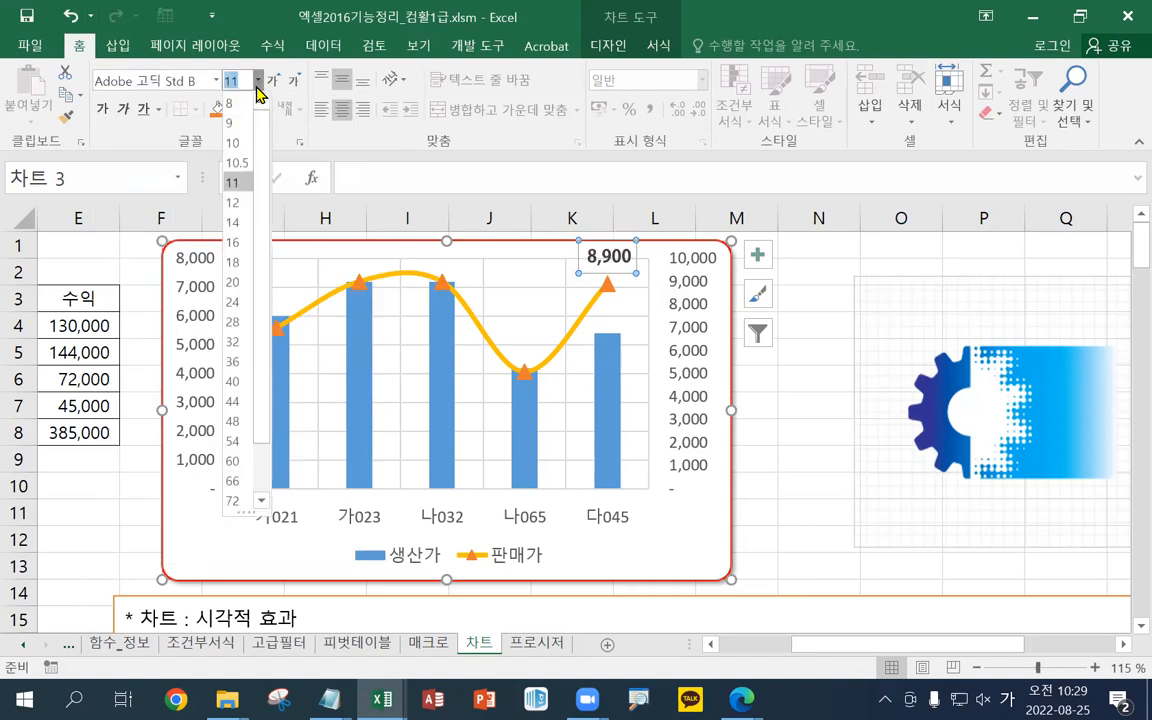
left_click(236, 222)
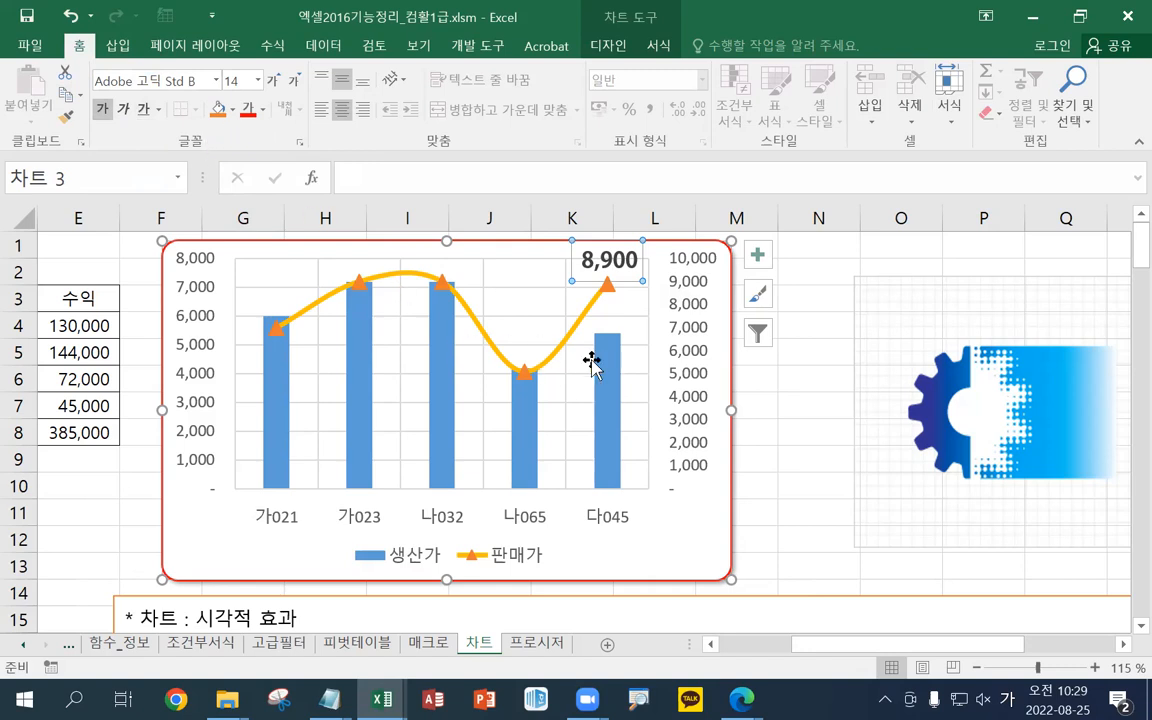
- Compare selecting the 판매가 data label group with selecting the single 다045 label, and check the chart's list of selectable elements
mouse_move(597, 366)
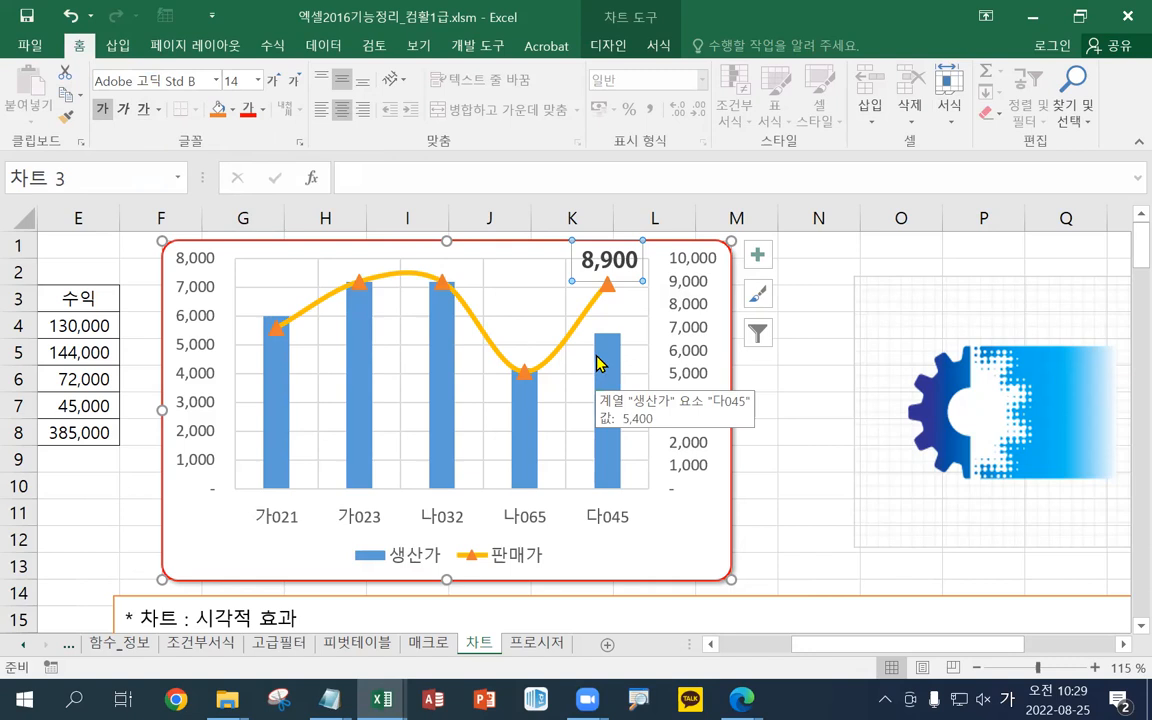
left_click(618, 262)
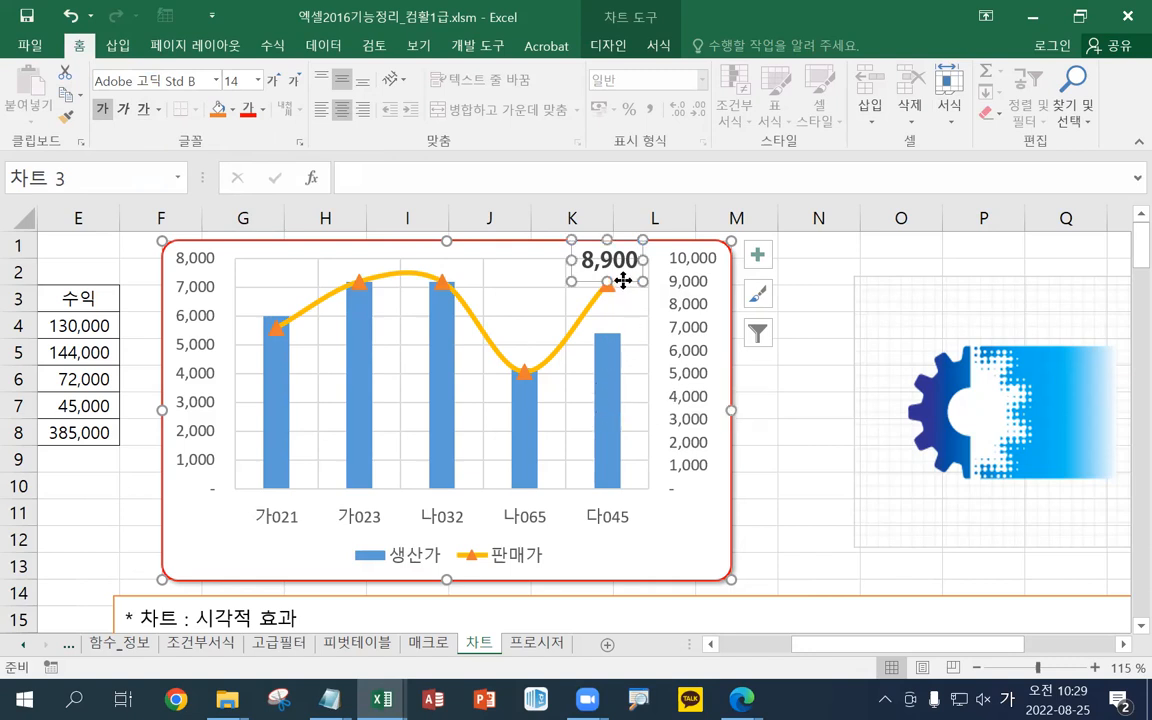
left_click(655, 310)
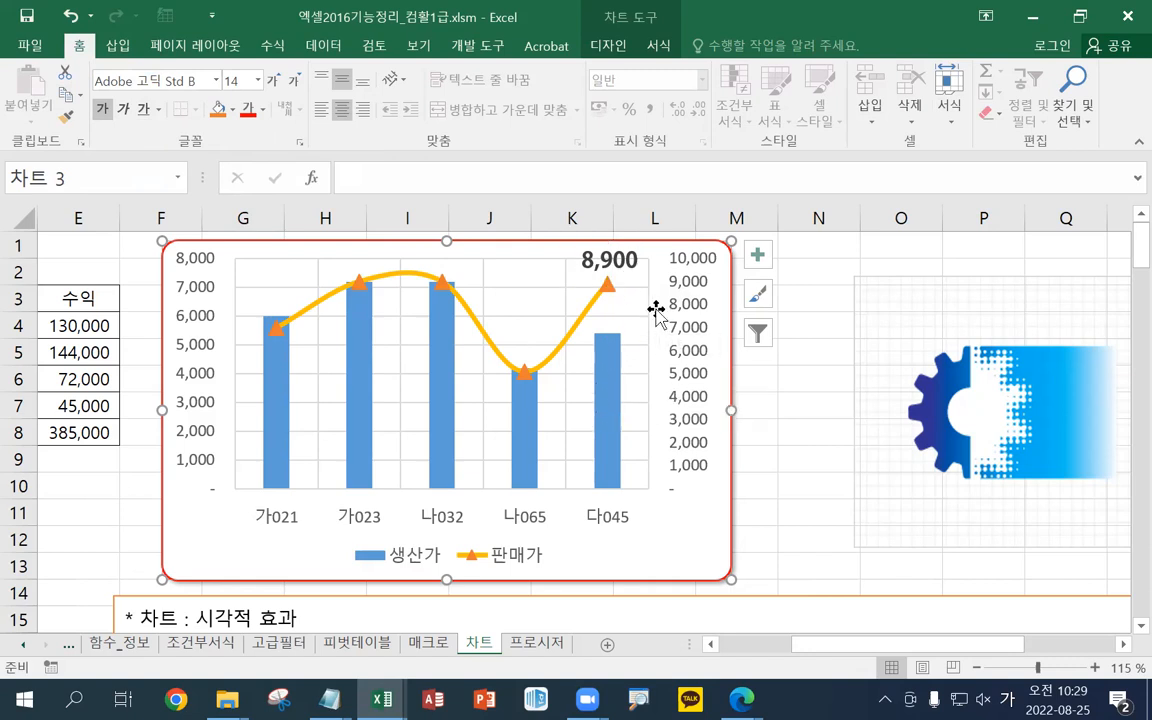
left_click(632, 263)
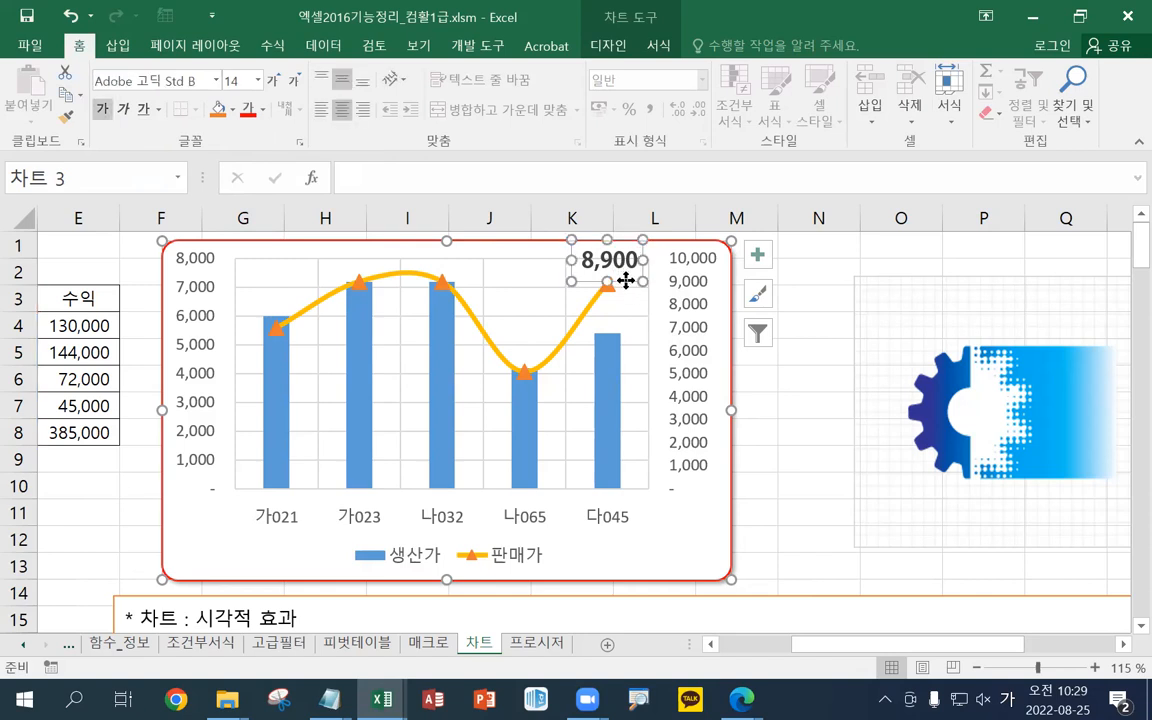
left_click(672, 322)
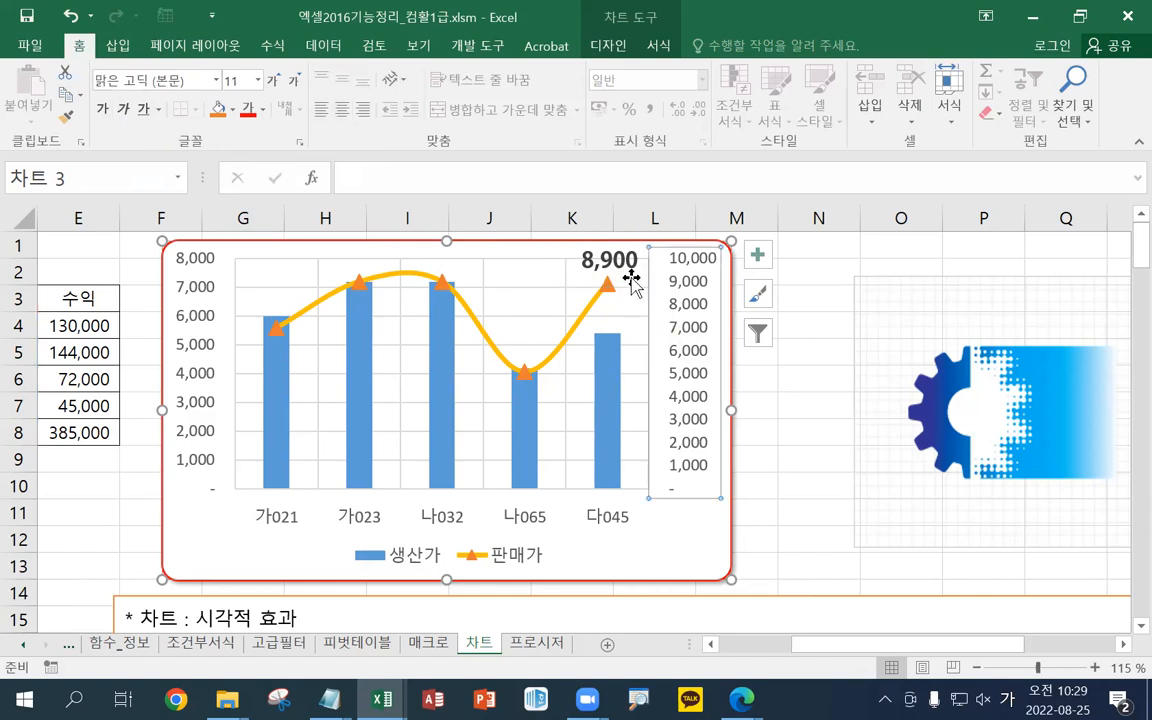
left_click(627, 268)
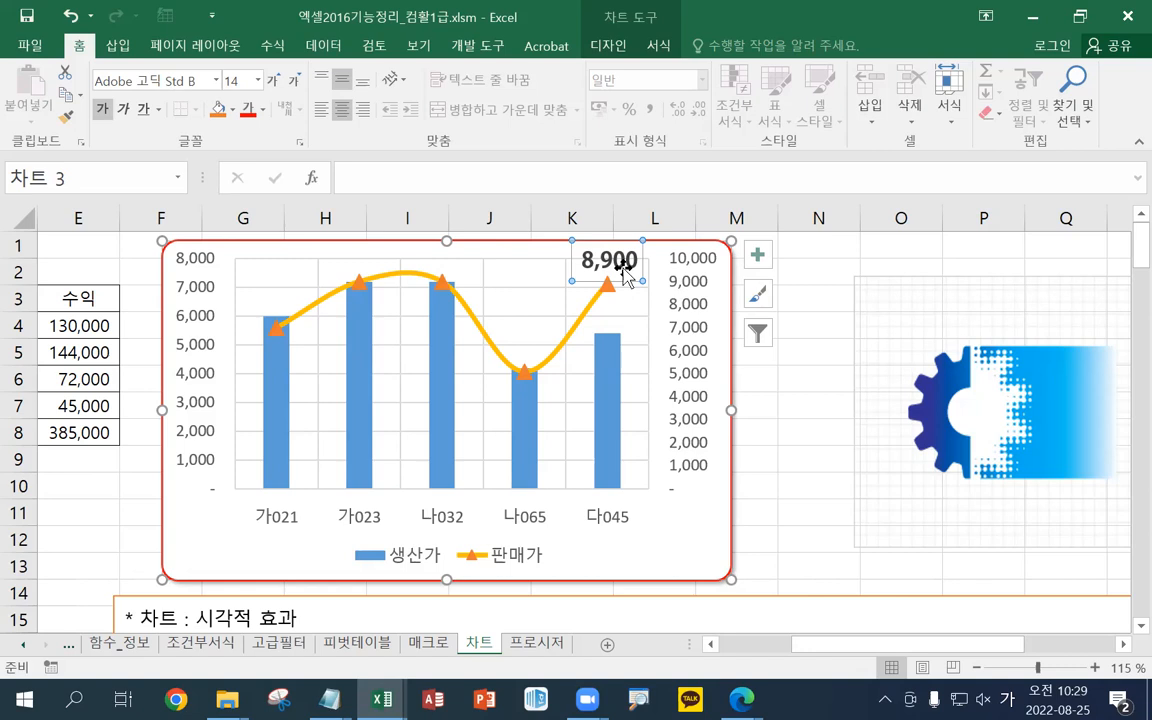
left_click(658, 45)
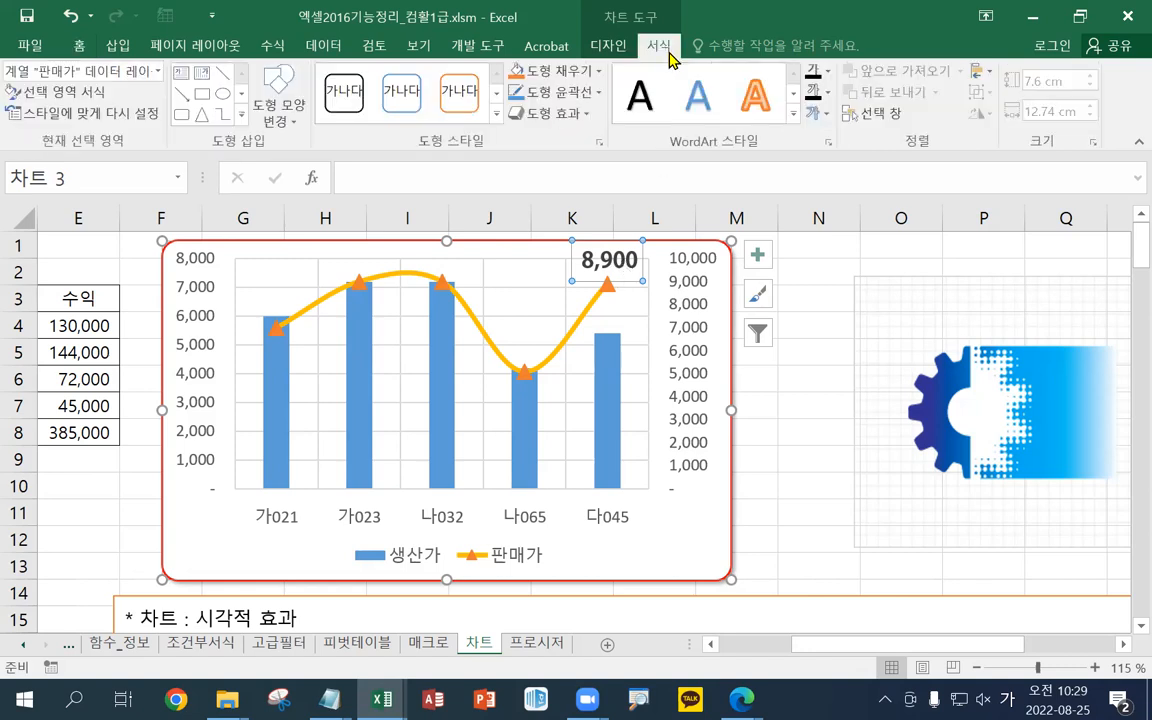
left_click(158, 72)
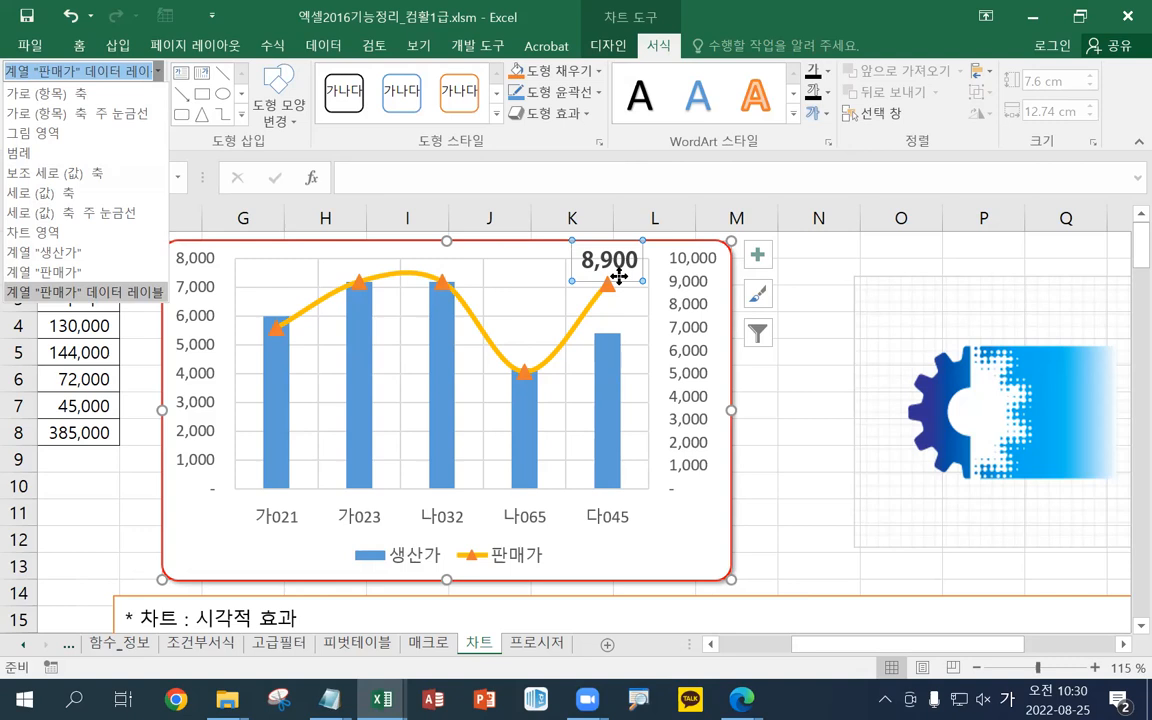
left_click(619, 277)
left_click(619, 280)
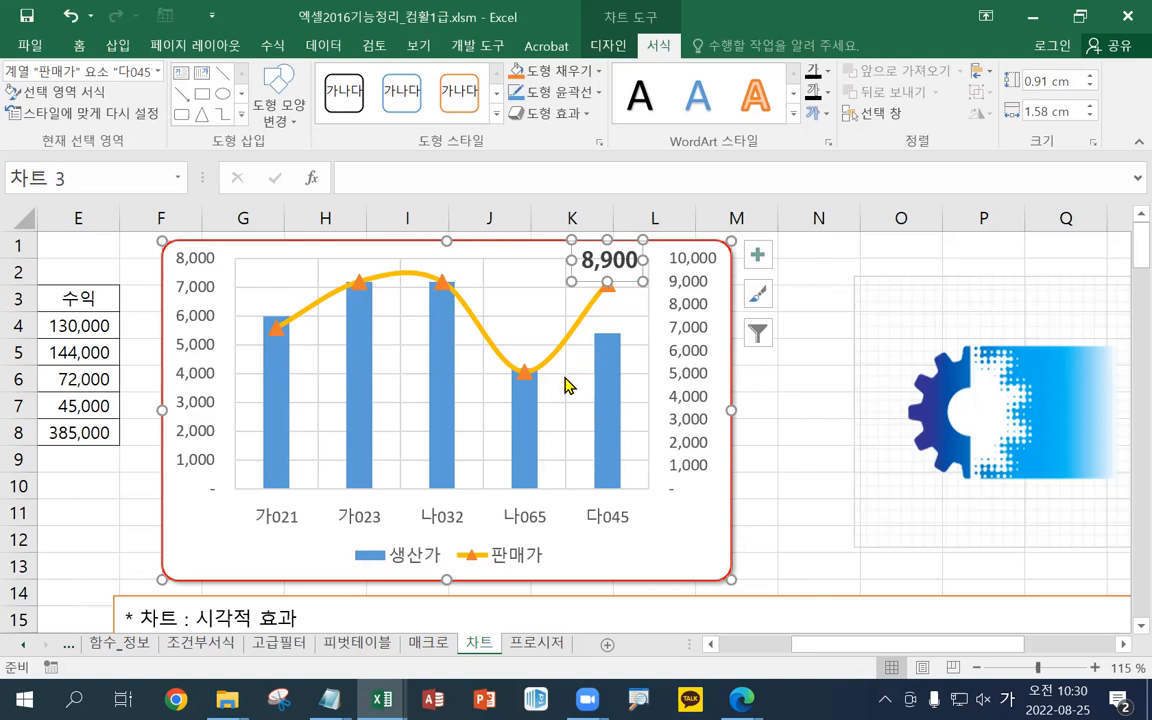
- Delete the data label of the 다045 point on the 판매가 line
left_click(330, 698)
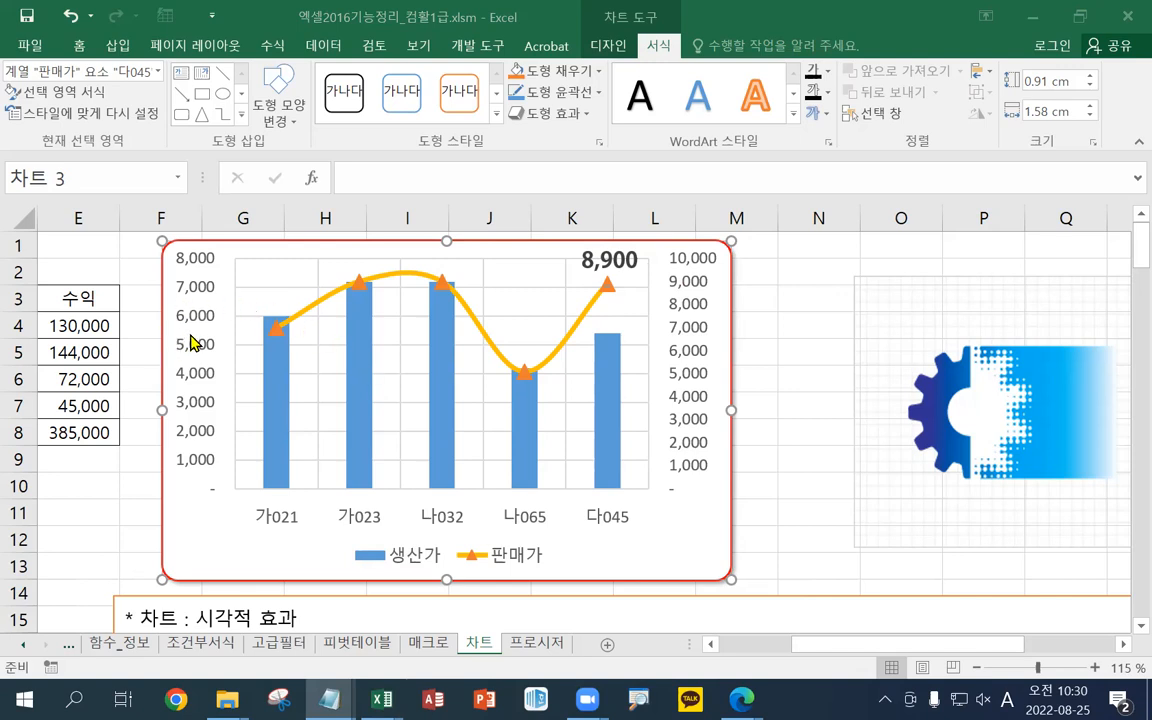
left_click(612, 261)
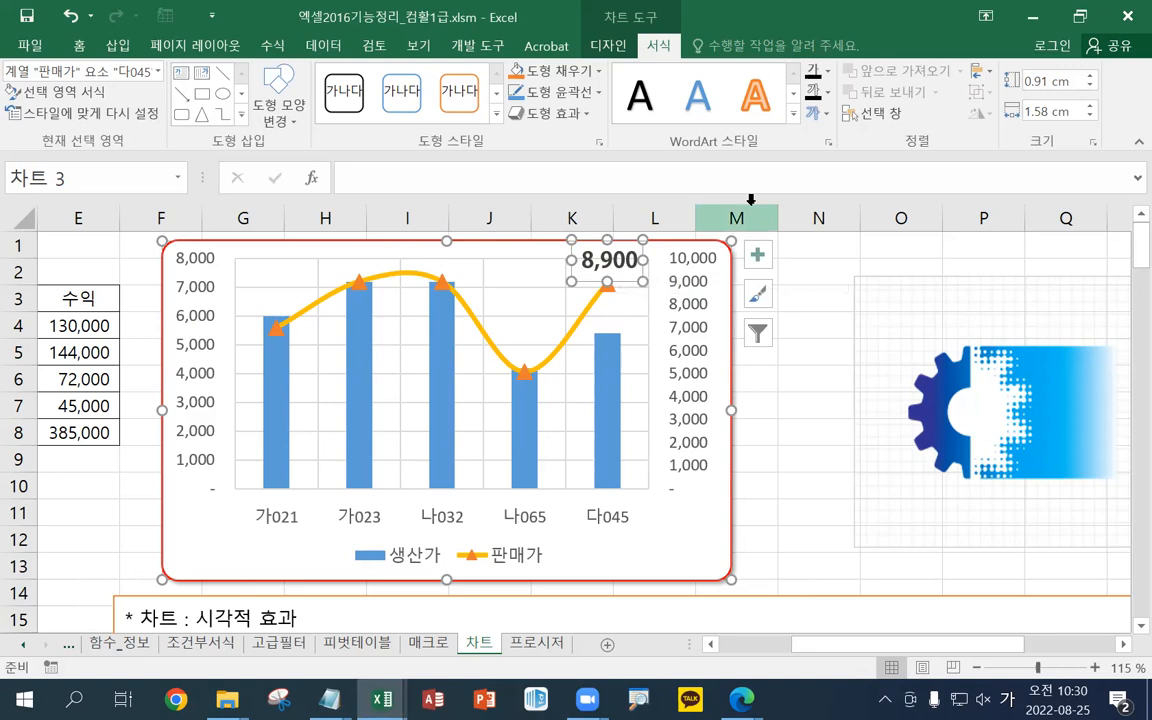
key("Delete")
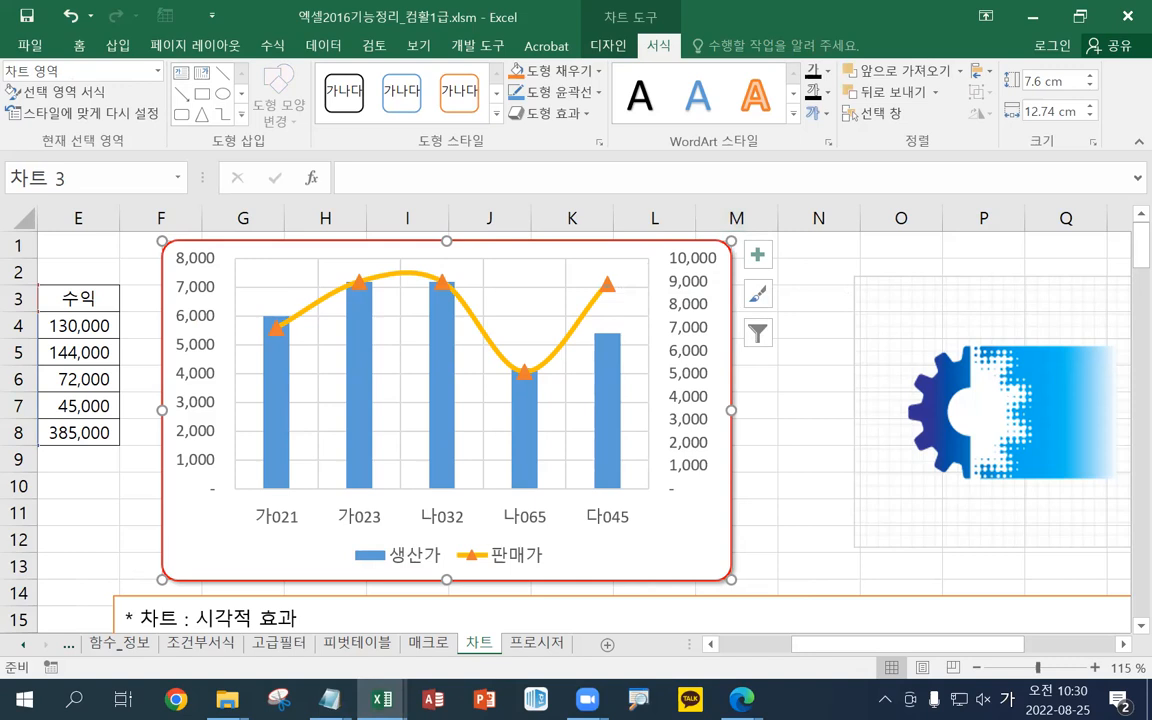
- Select the primary 세로 (값) 축 (value axis) and open its axis formatting options
left_click(197, 292)
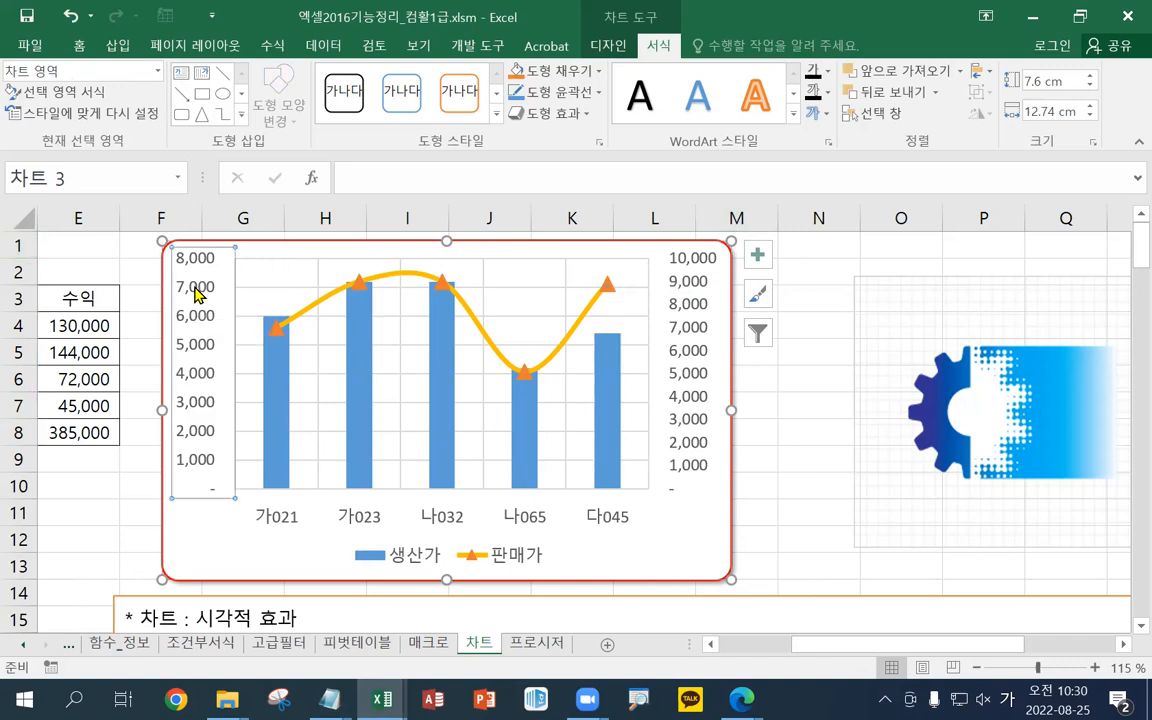
left_click(158, 77)
left_click(158, 77)
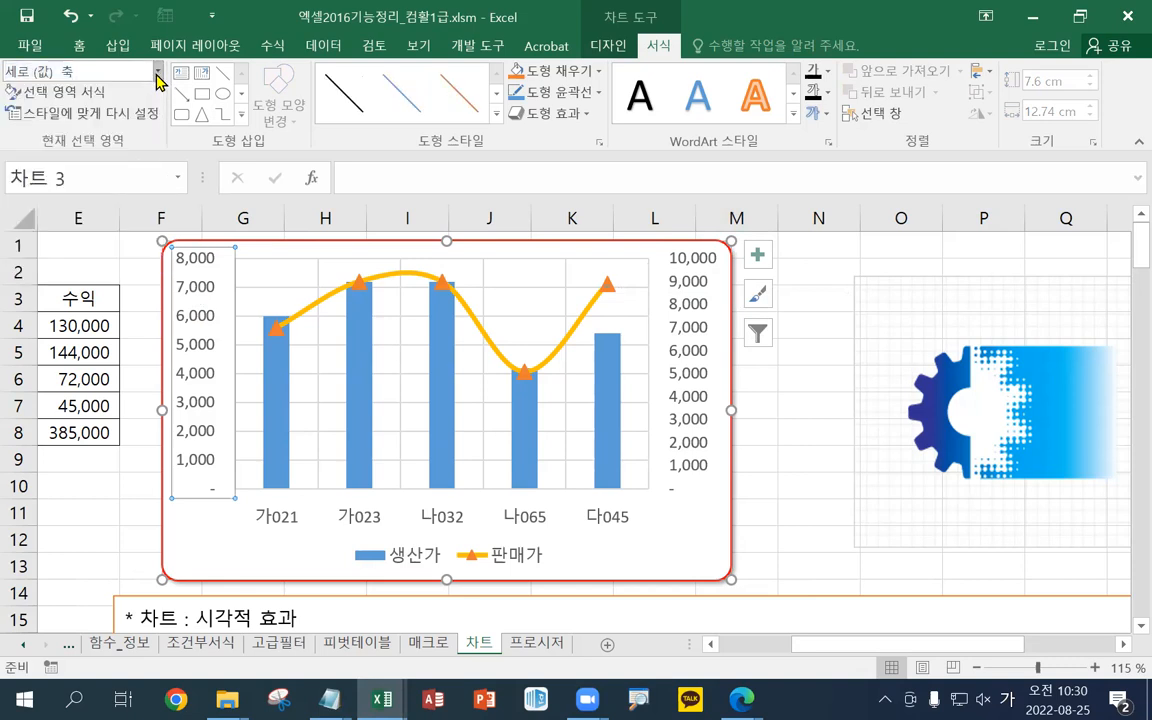
left_click(97, 99)
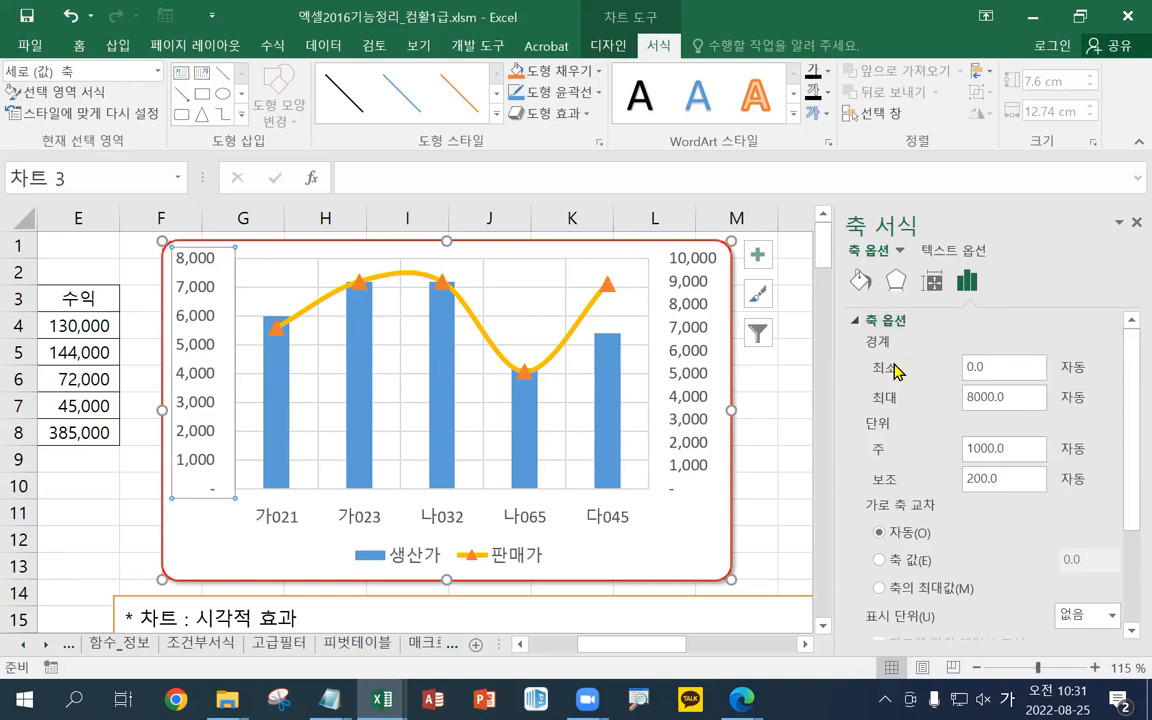
- Examine the value axis's minimum bound, then collapse the axis options and open the 표시 형식 (number format) settings
left_click(1006, 368)
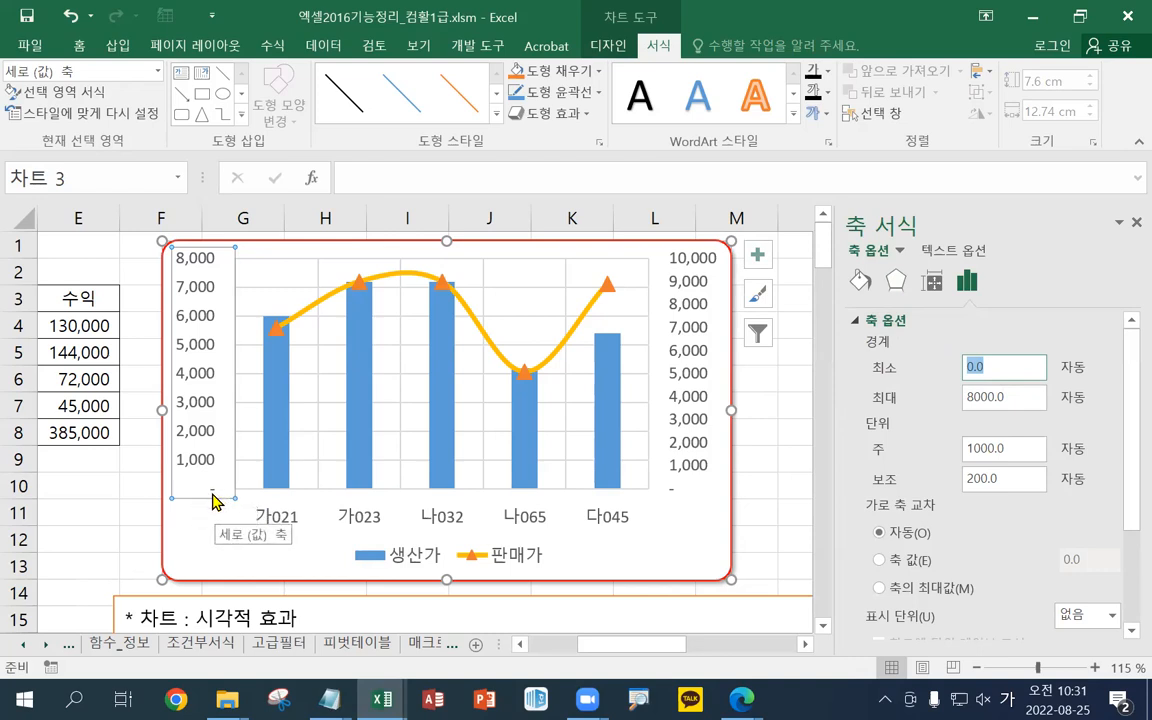
left_click(863, 324)
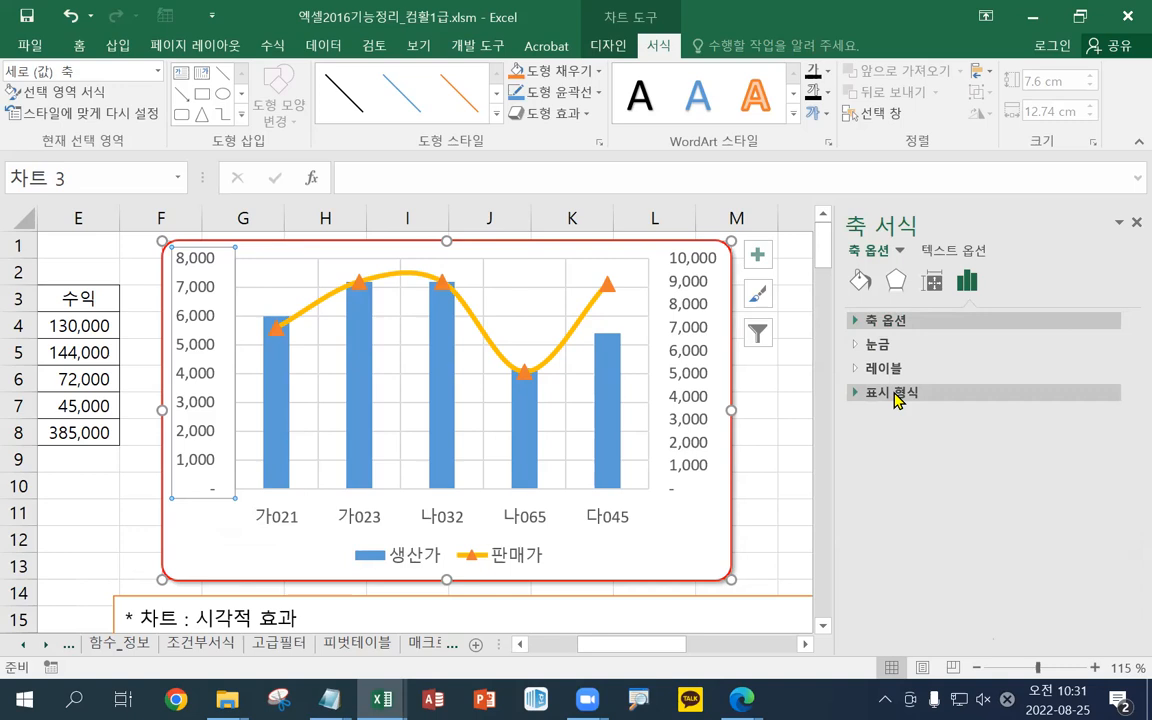
left_click(896, 399)
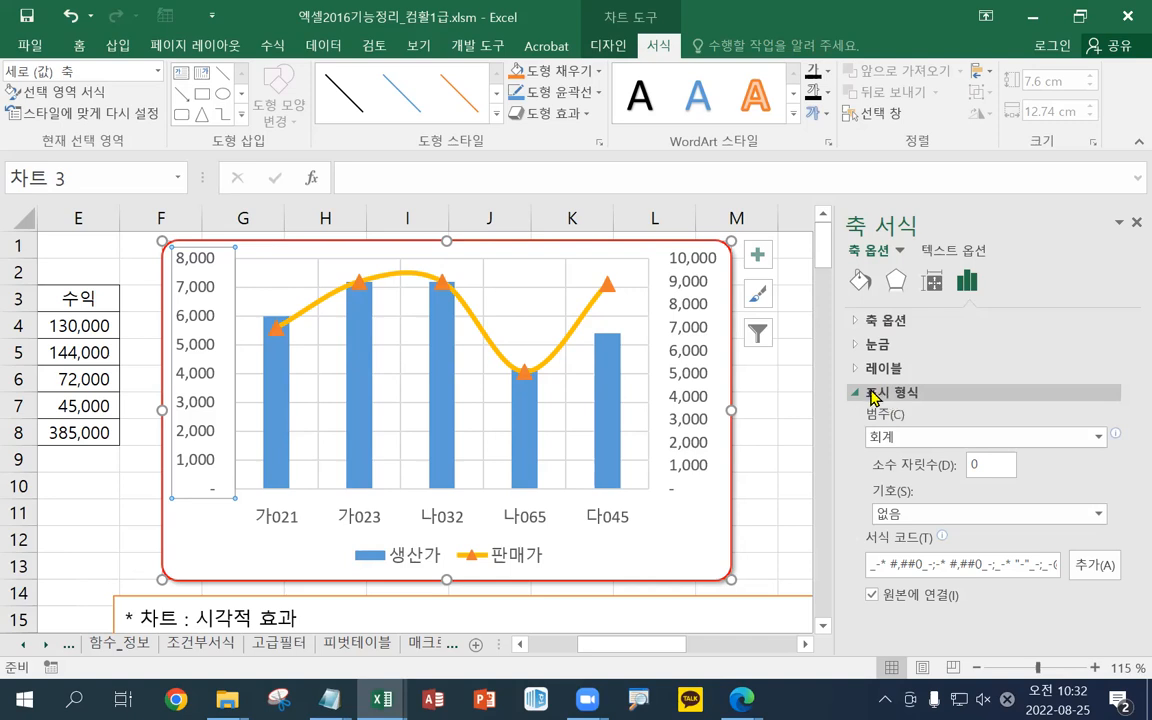
- Set the primary value axis bounds to a minimum (최소) of 1000 and a maximum (최대) of 9000
left_click(856, 394)
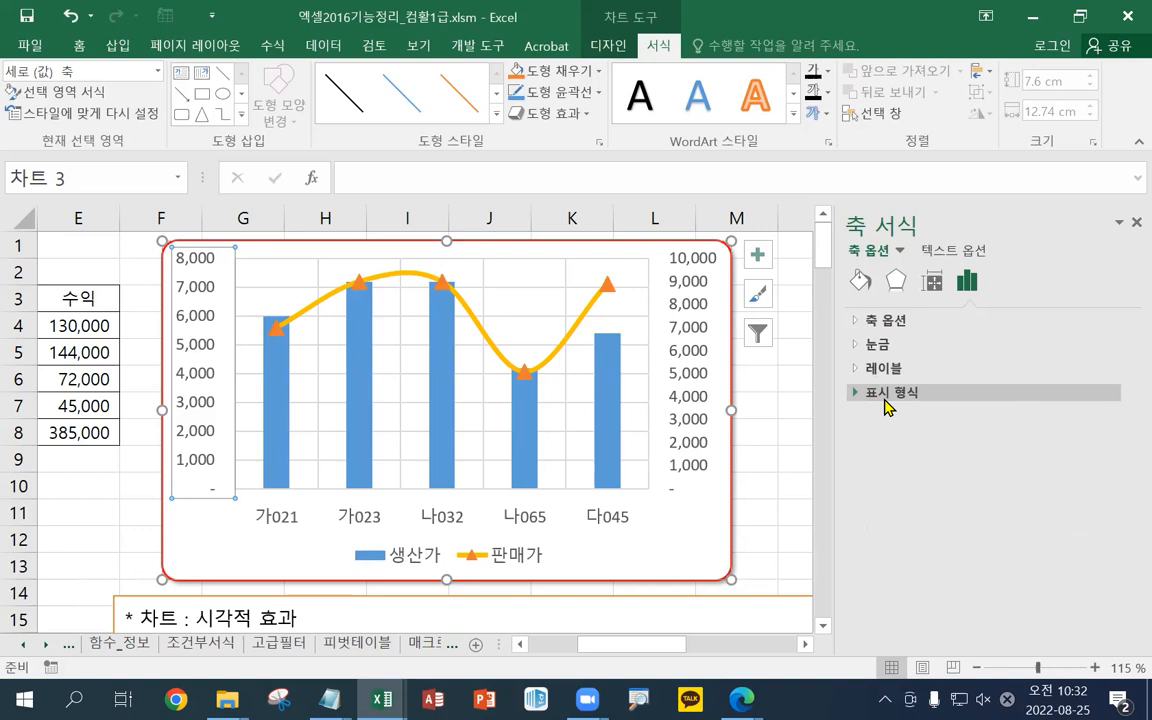
left_click(885, 322)
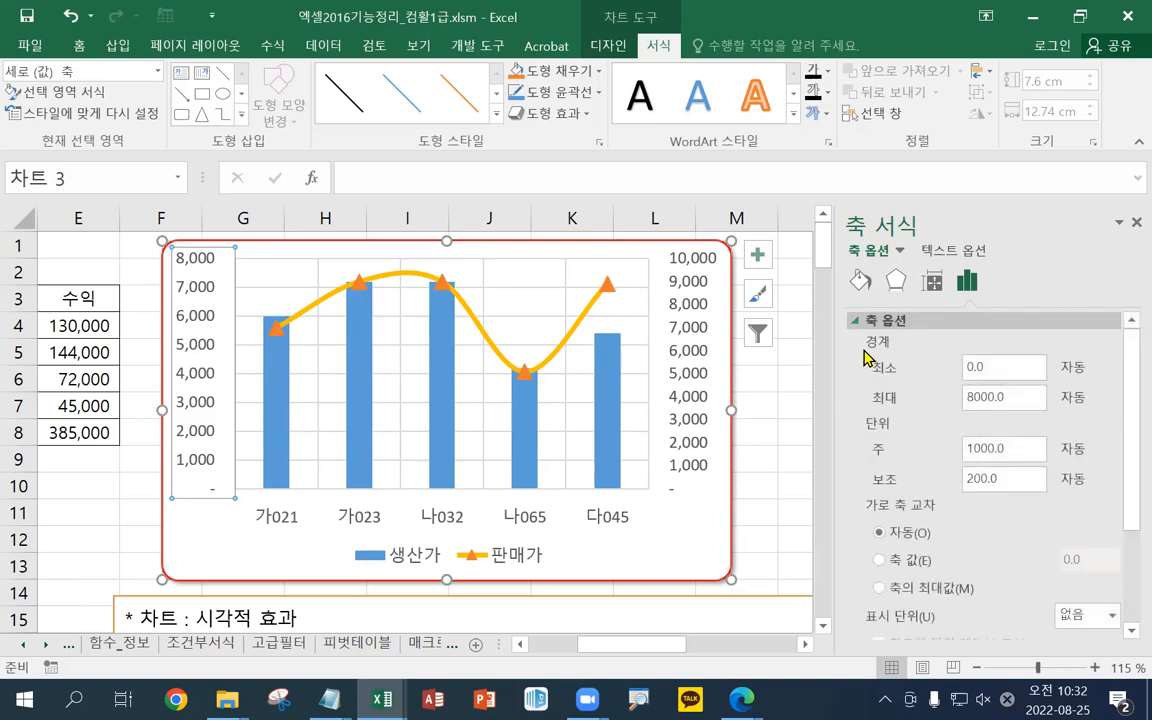
left_click(1001, 368)
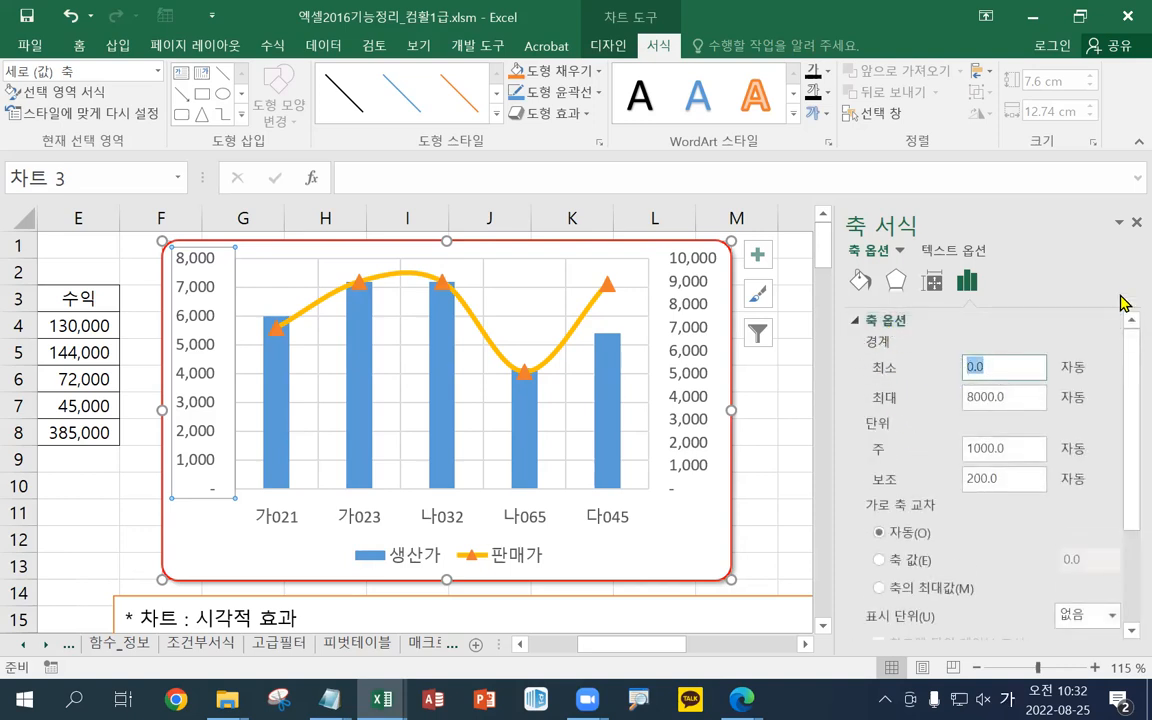
type("1000")
key("Return")
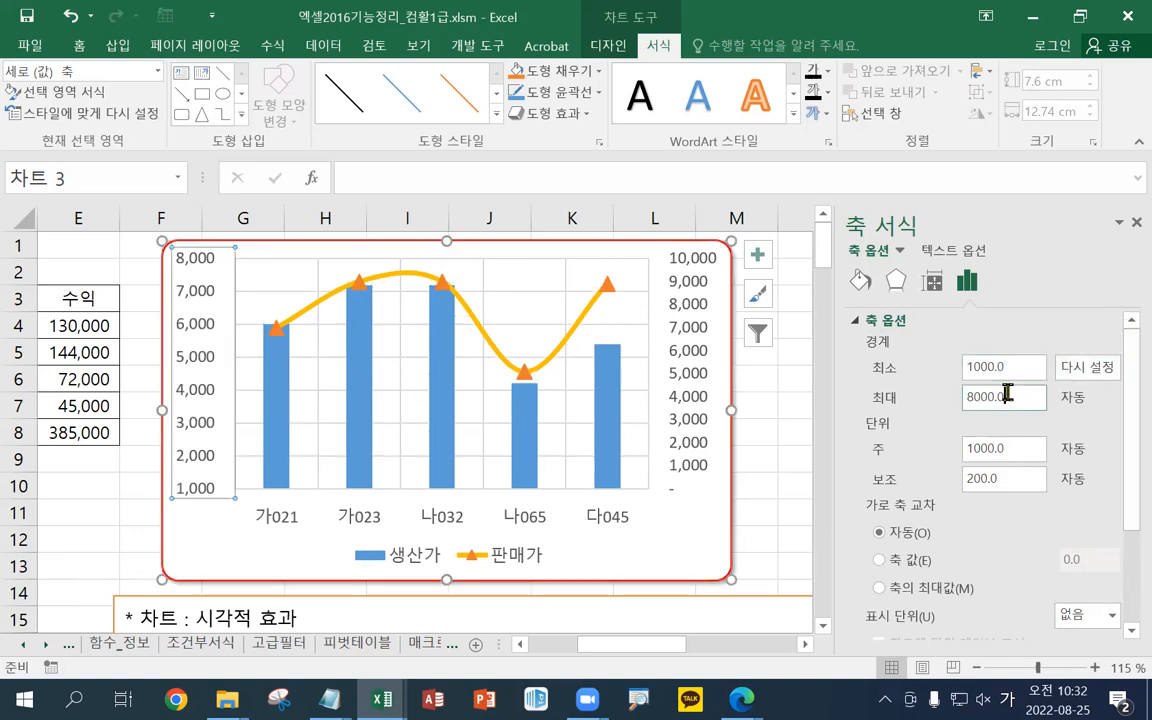
left_click(1007, 394)
type("90")
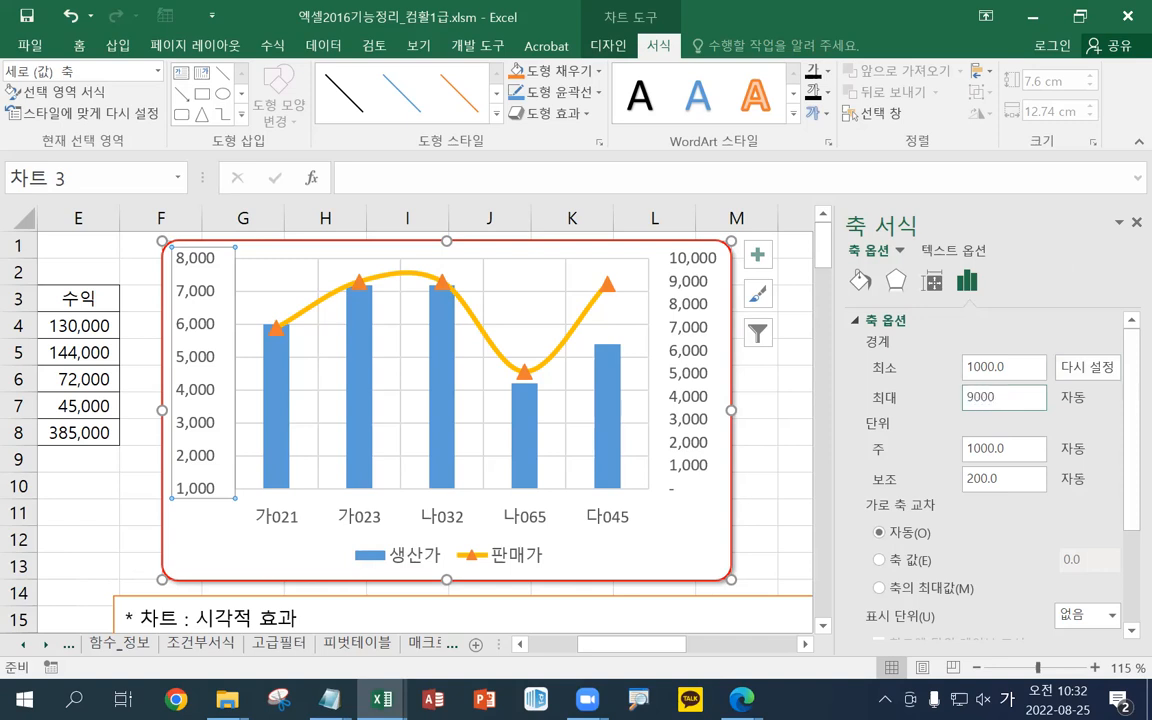
key("Return")
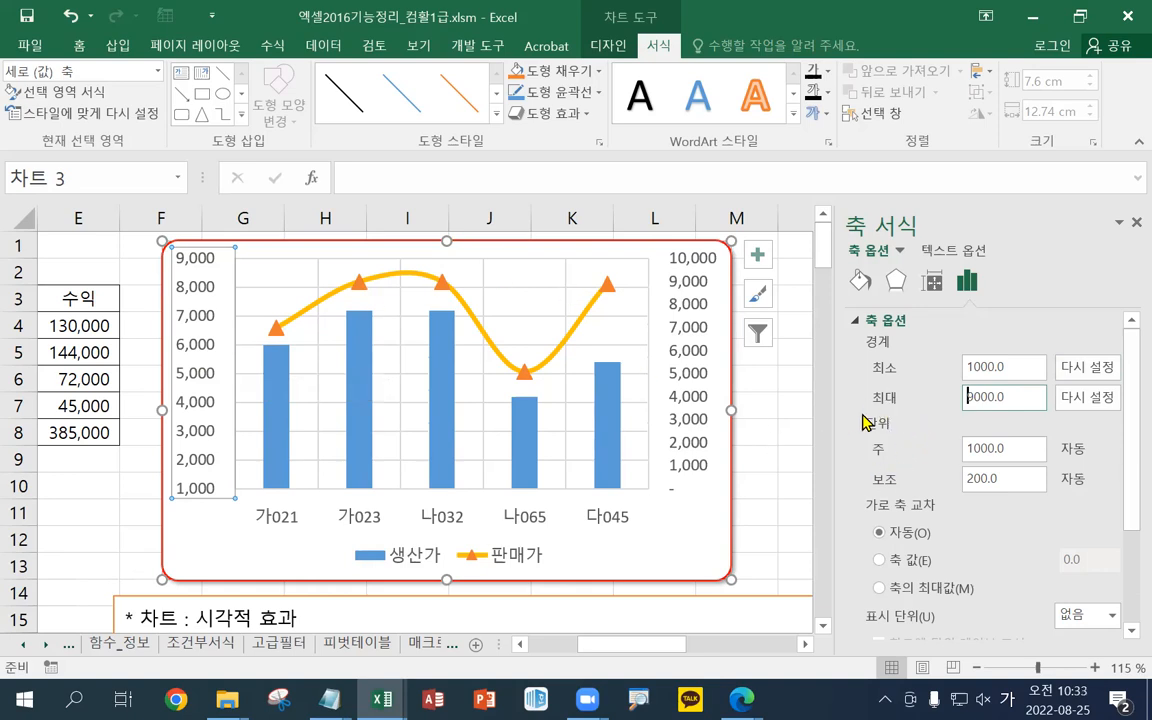
- Set the value axis's major unit (주) to 2000
double_click(950, 448)
type("2")
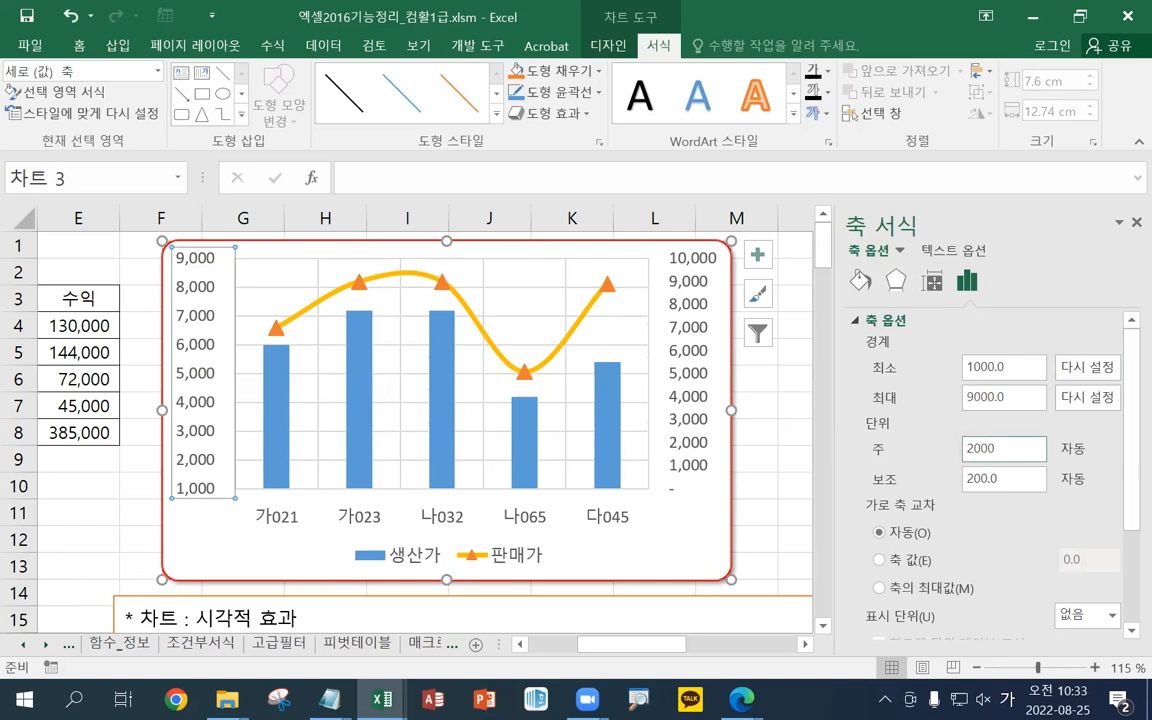
type("000")
key("Return")
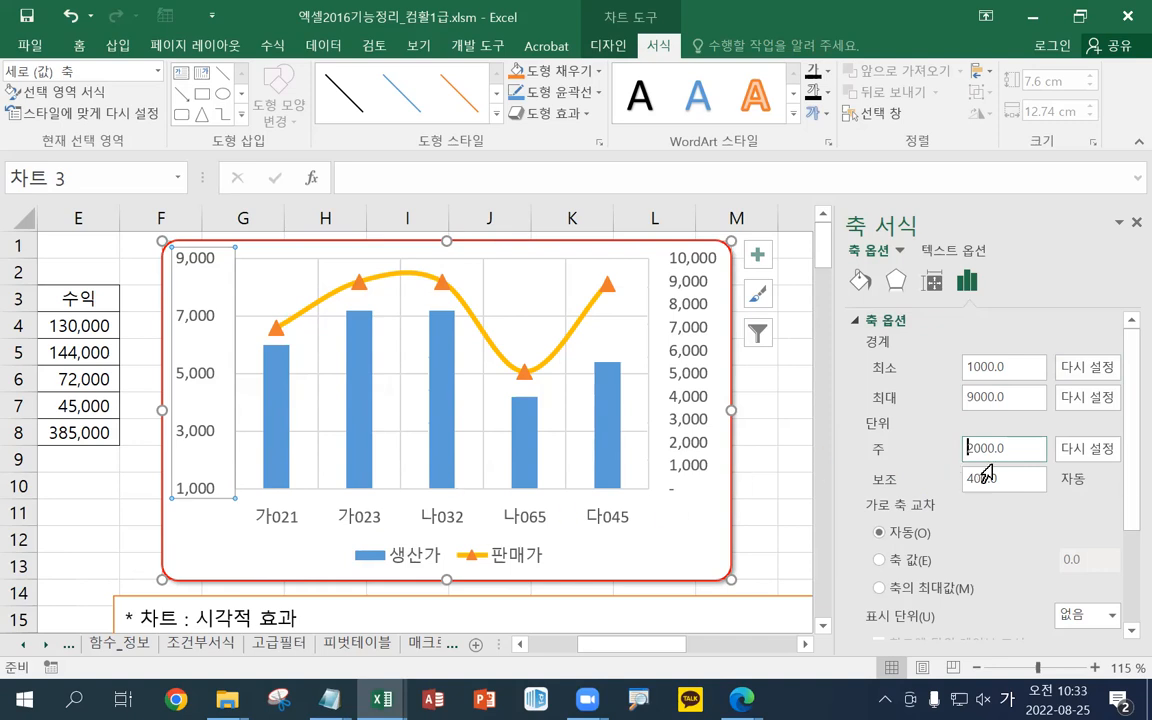
- Reset the value axis's major unit, maximum bound and minimum bound to automatic
left_click(1073, 450)
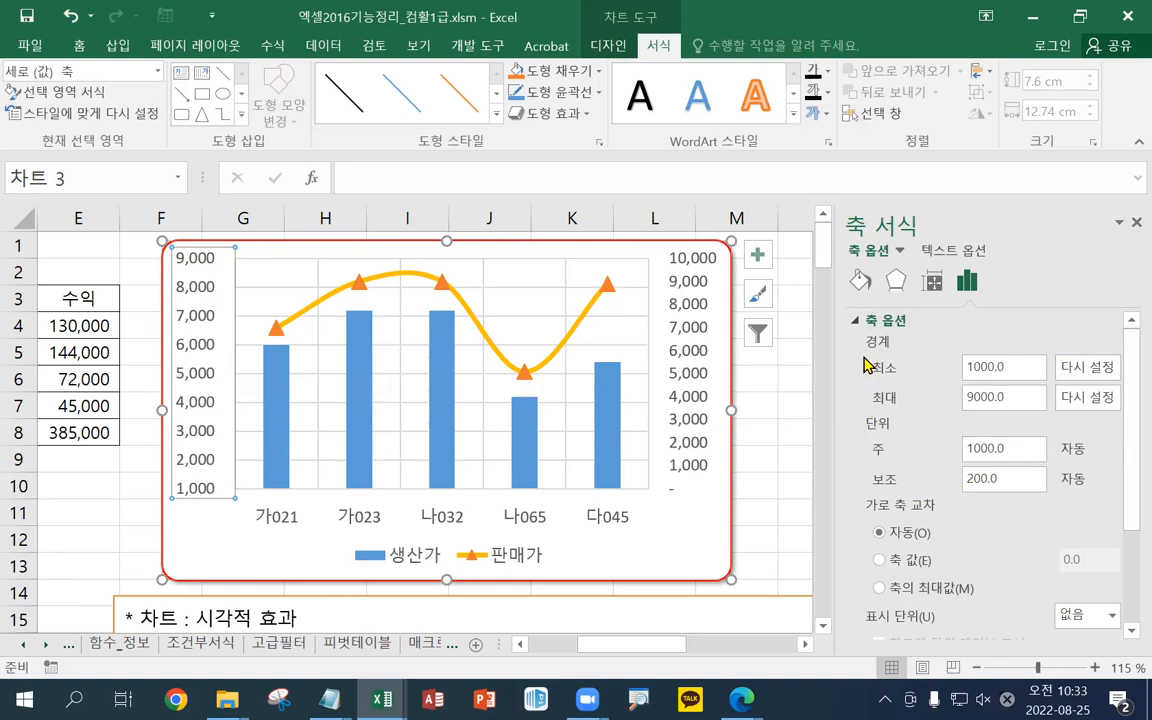
left_click(1082, 398)
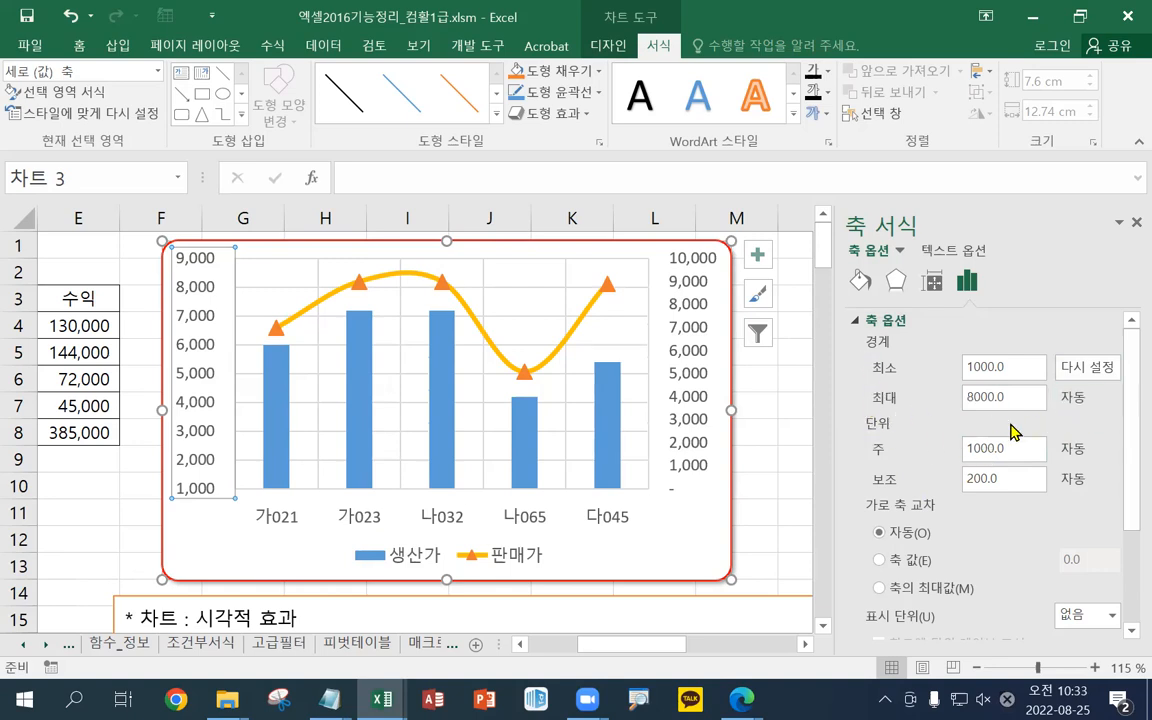
left_click(1073, 368)
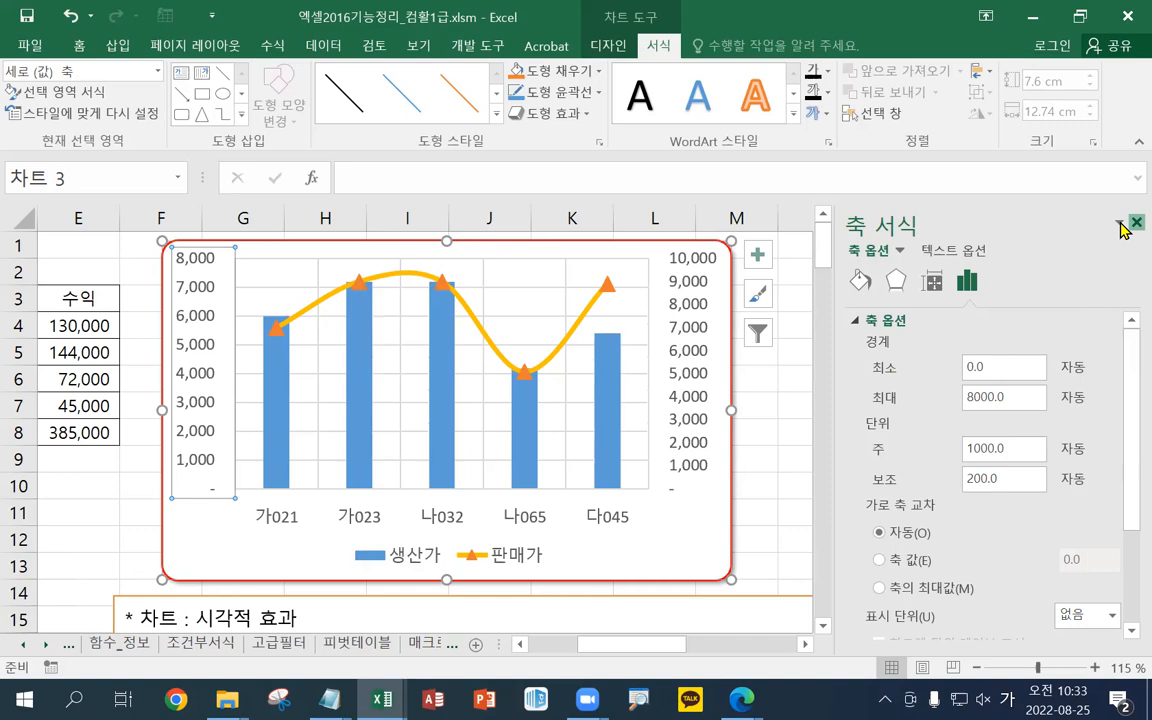
- Set the value axis's display unit (표시 단위) to 천
scroll(1119, 424, "down", 2)
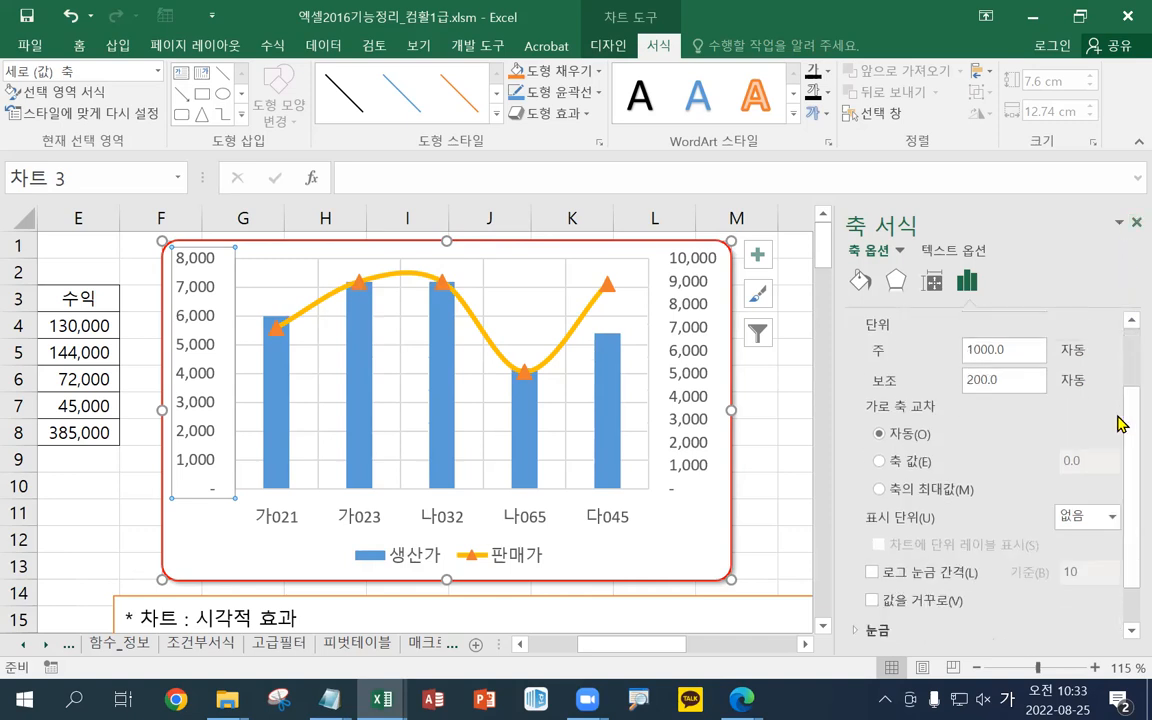
scroll(1119, 424, "down", 1)
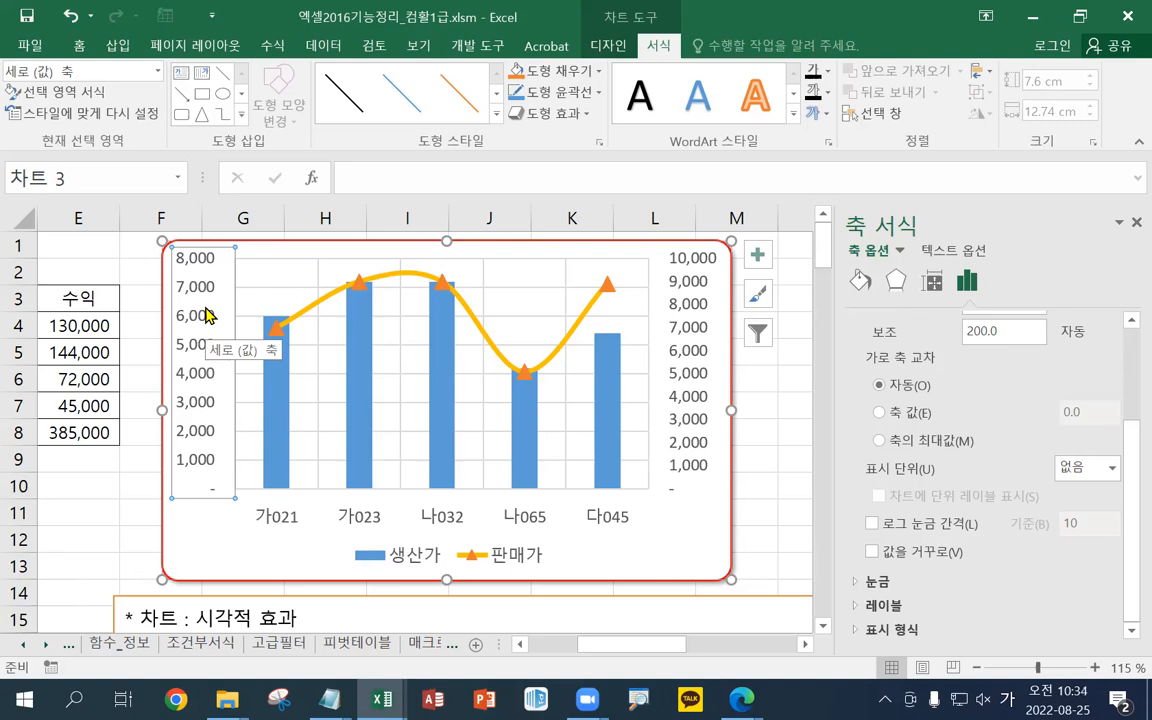
left_click(1112, 468)
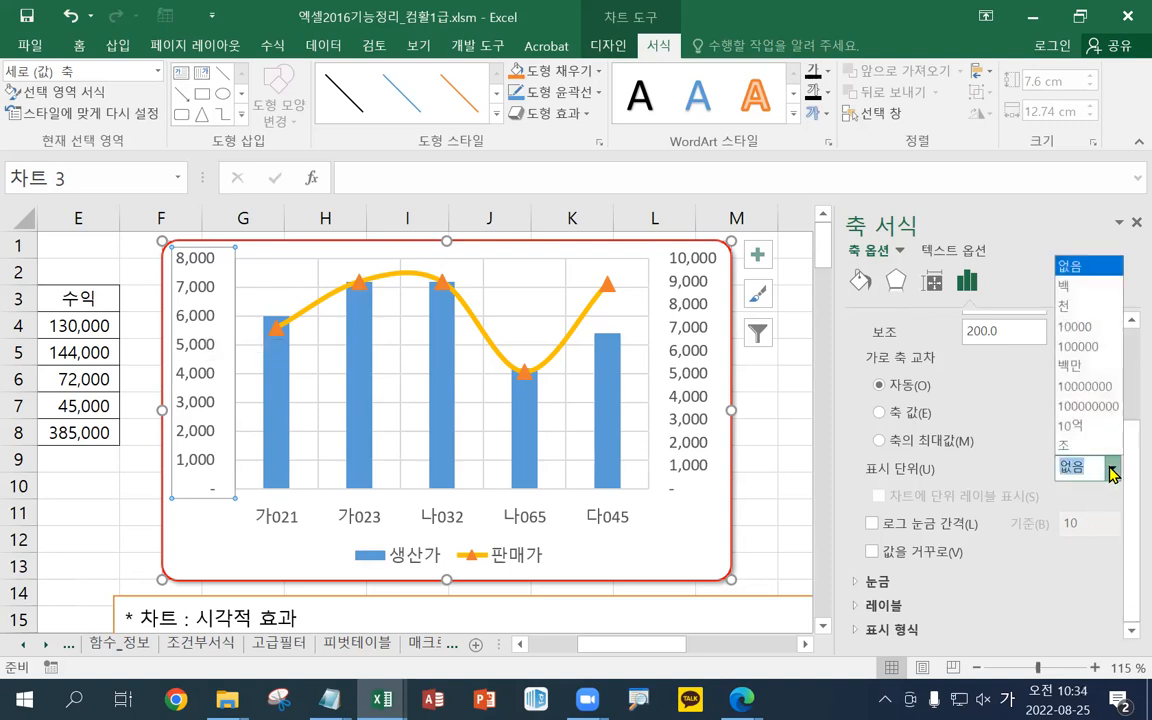
left_click(1073, 312)
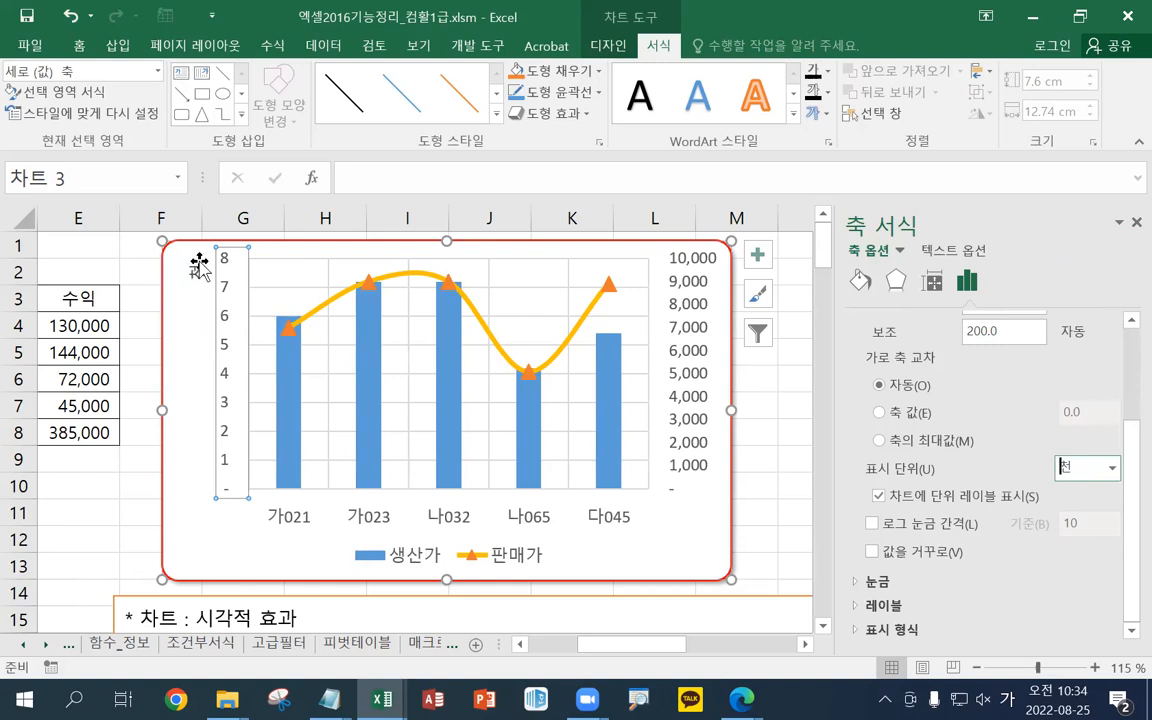
- Hide the display unit label (차트에 단위 레이블 표시) and check the chart's list of selectable elements
left_click(960, 498)
left_click(960, 498)
left_click(967, 499)
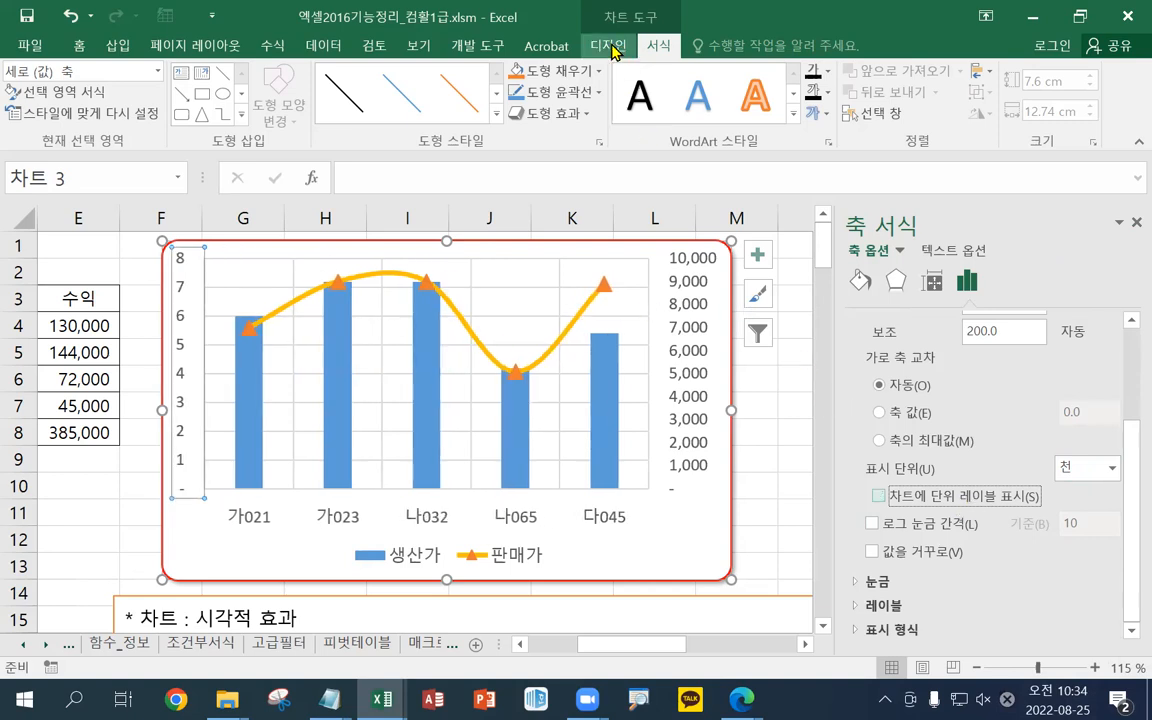
left_click(50, 70)
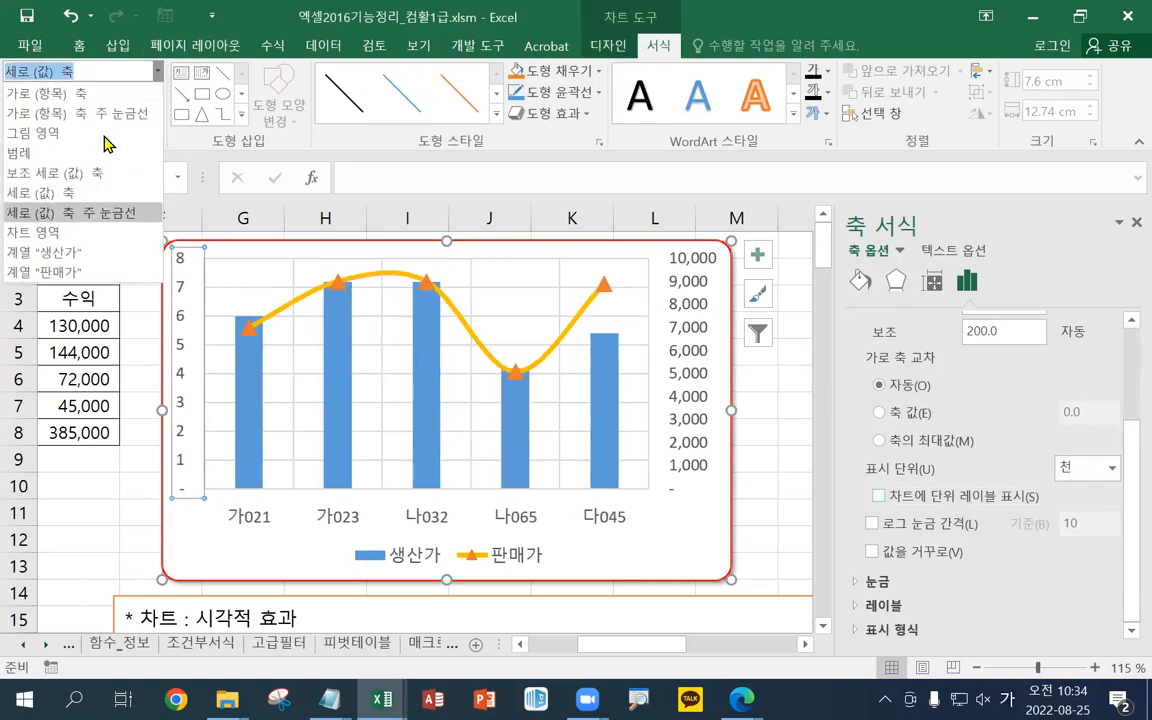
- Show the display unit label again and check the element list for 세로 (값) 축 표시 단위 레이블
left_click(950, 500)
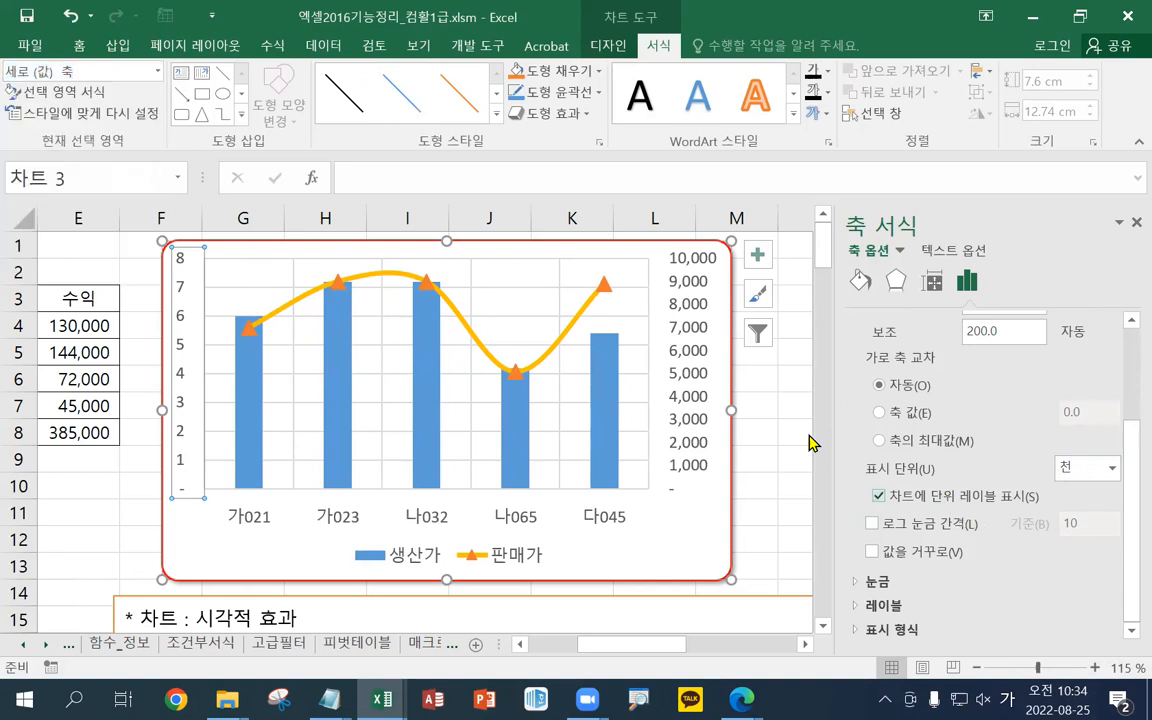
left_click(158, 71)
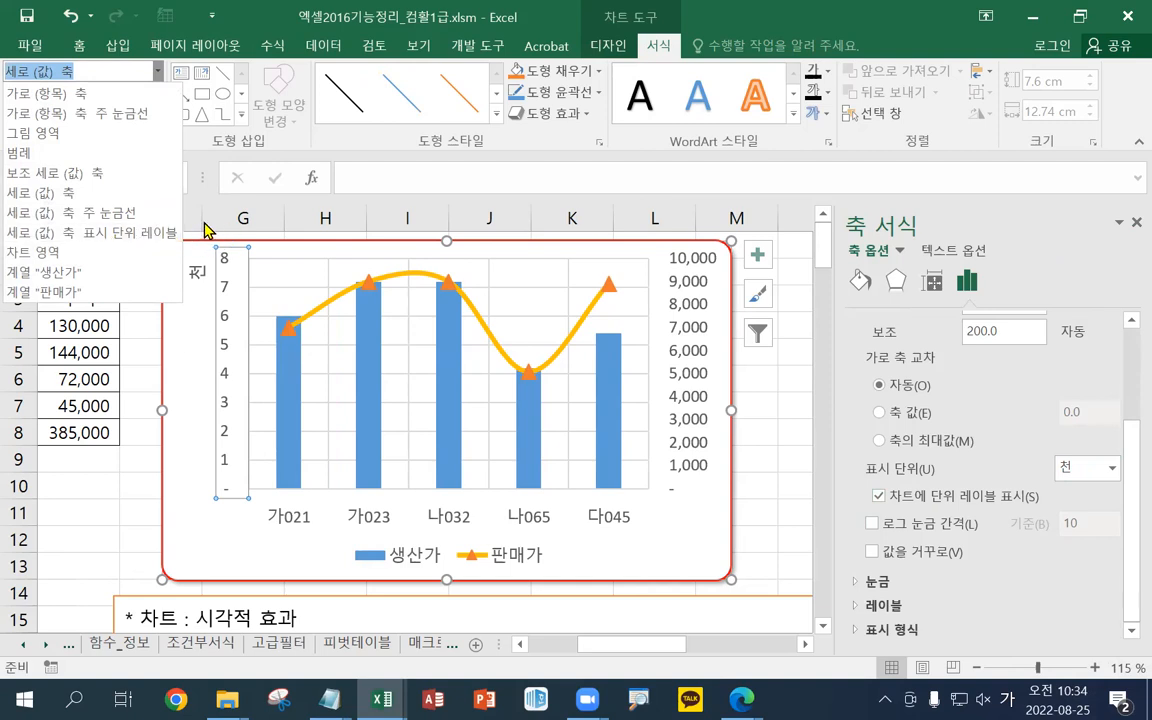
left_click(1038, 580)
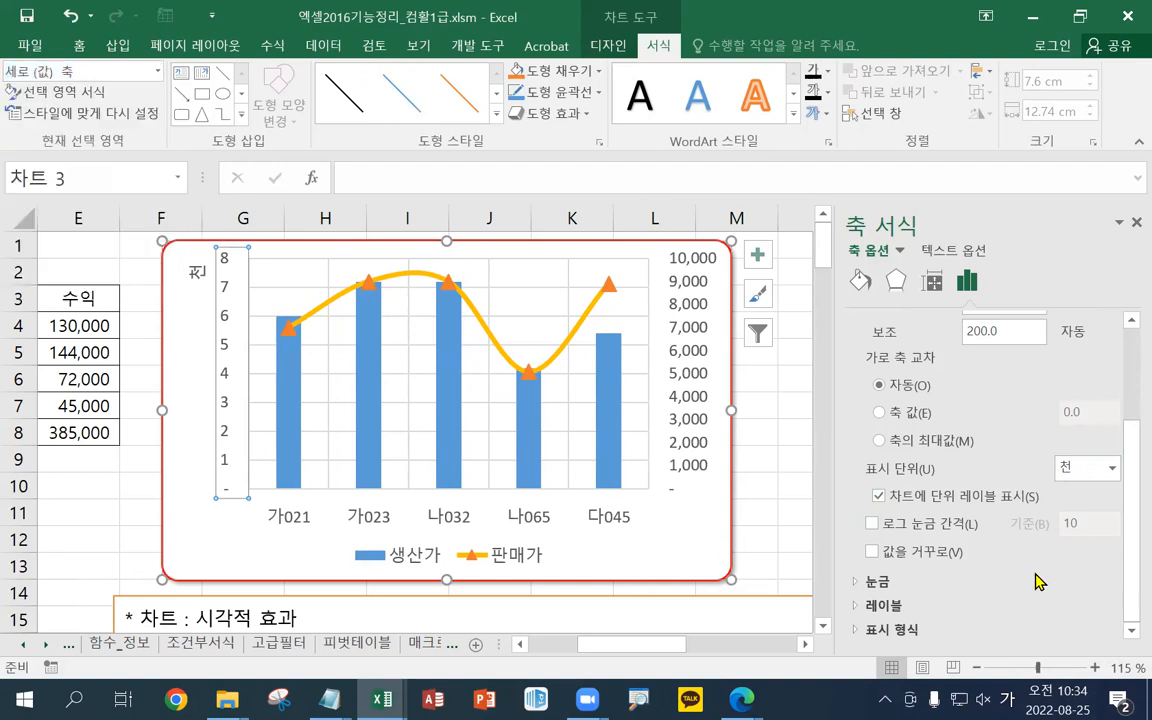
- Set the value axis's display unit back to 없음
left_click(1110, 470)
left_click(1112, 472)
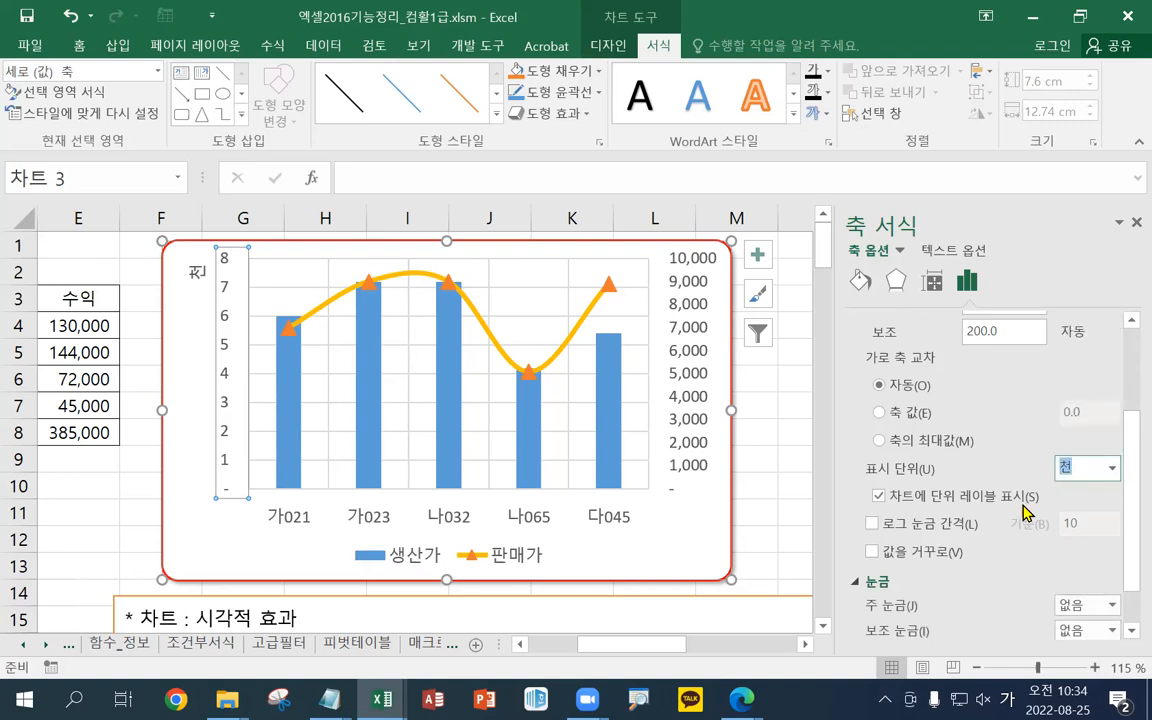
left_click(1112, 469)
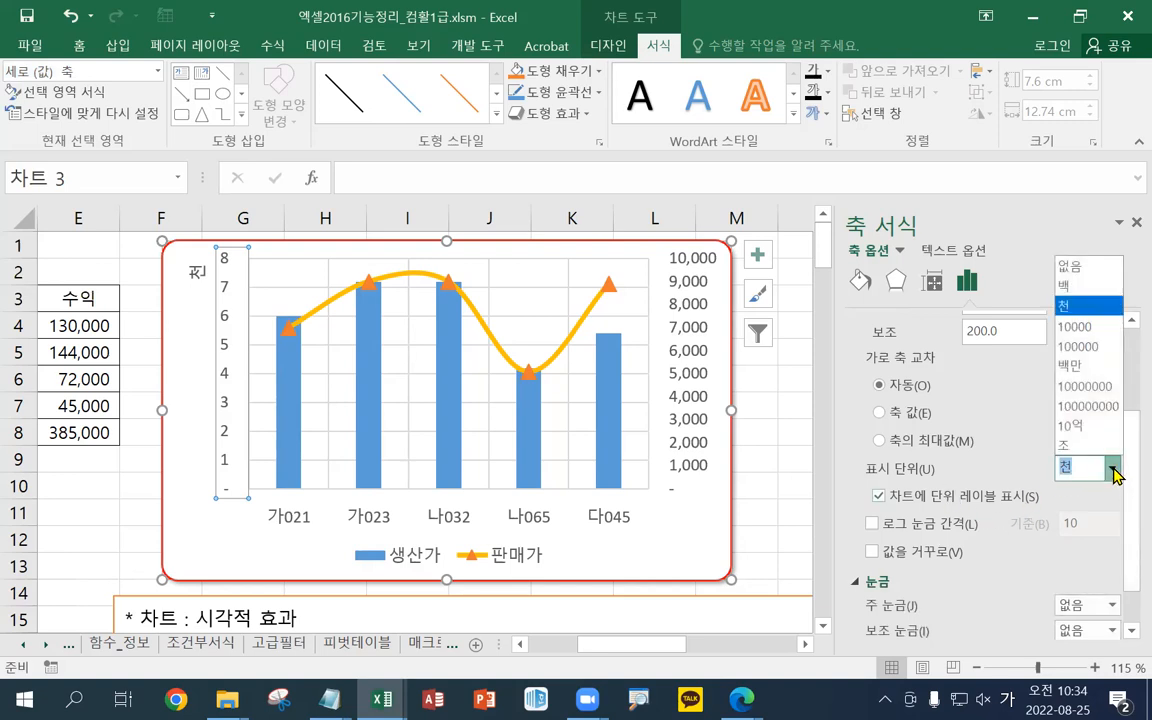
left_click(1070, 266)
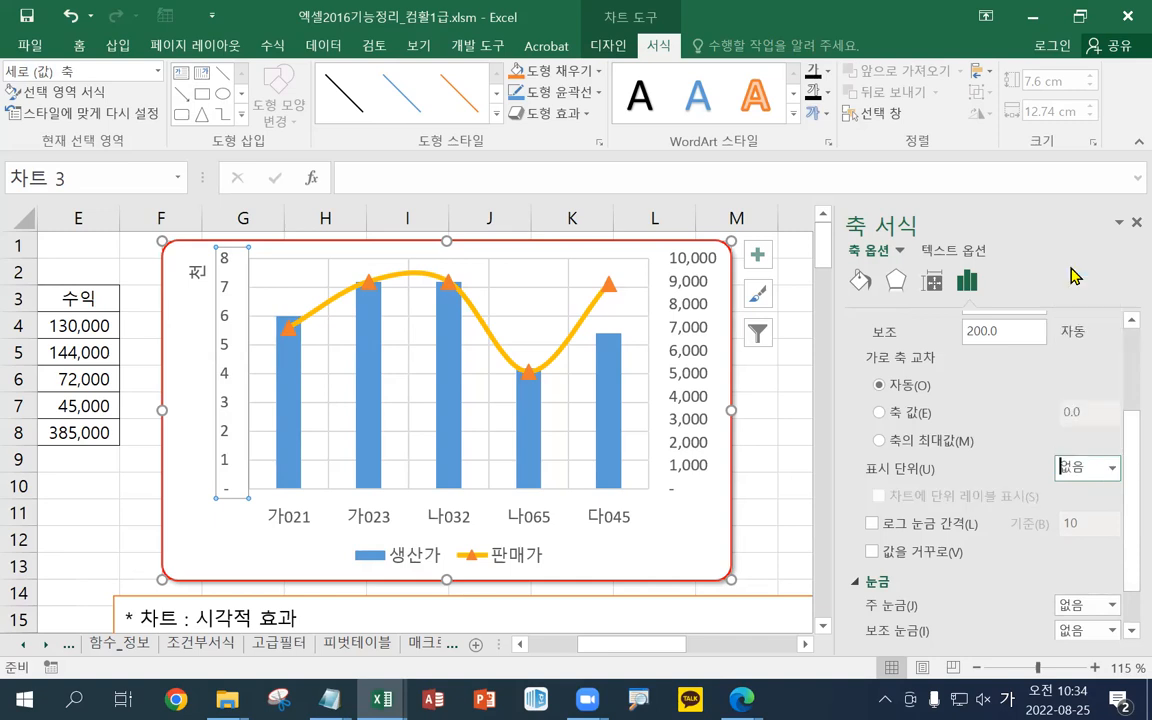
- Try reversing the value axis order with 값을 거꾸로, and turn it off again
left_click(915, 559)
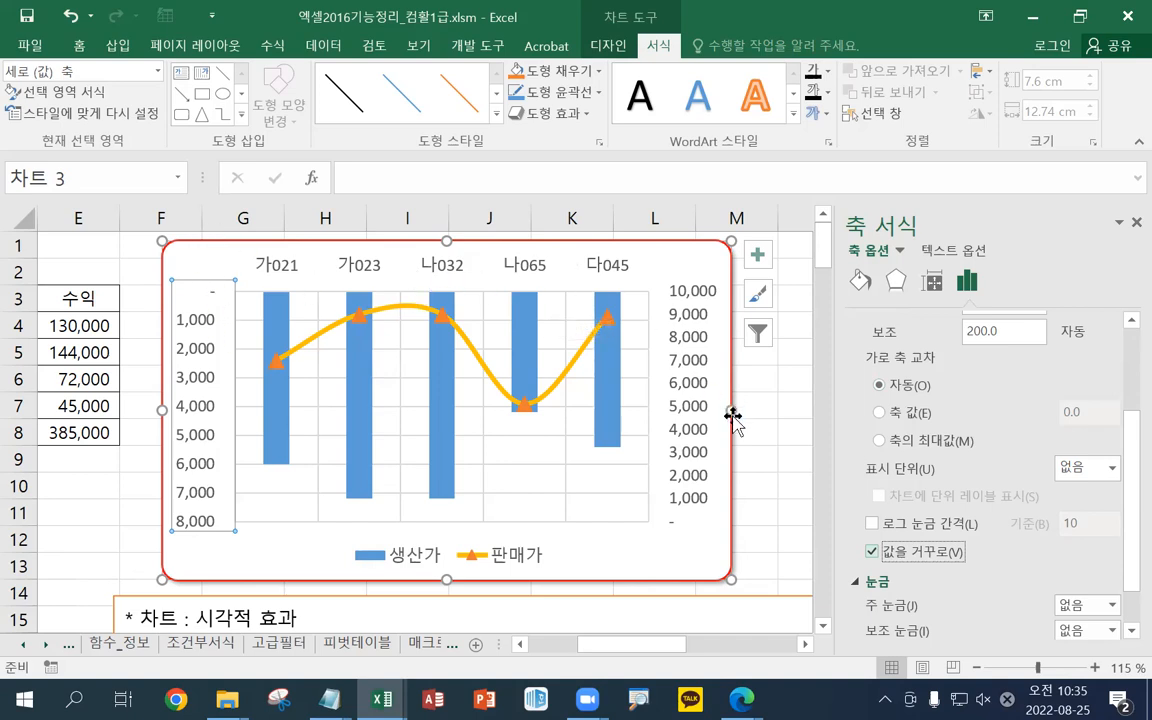
left_click(876, 553)
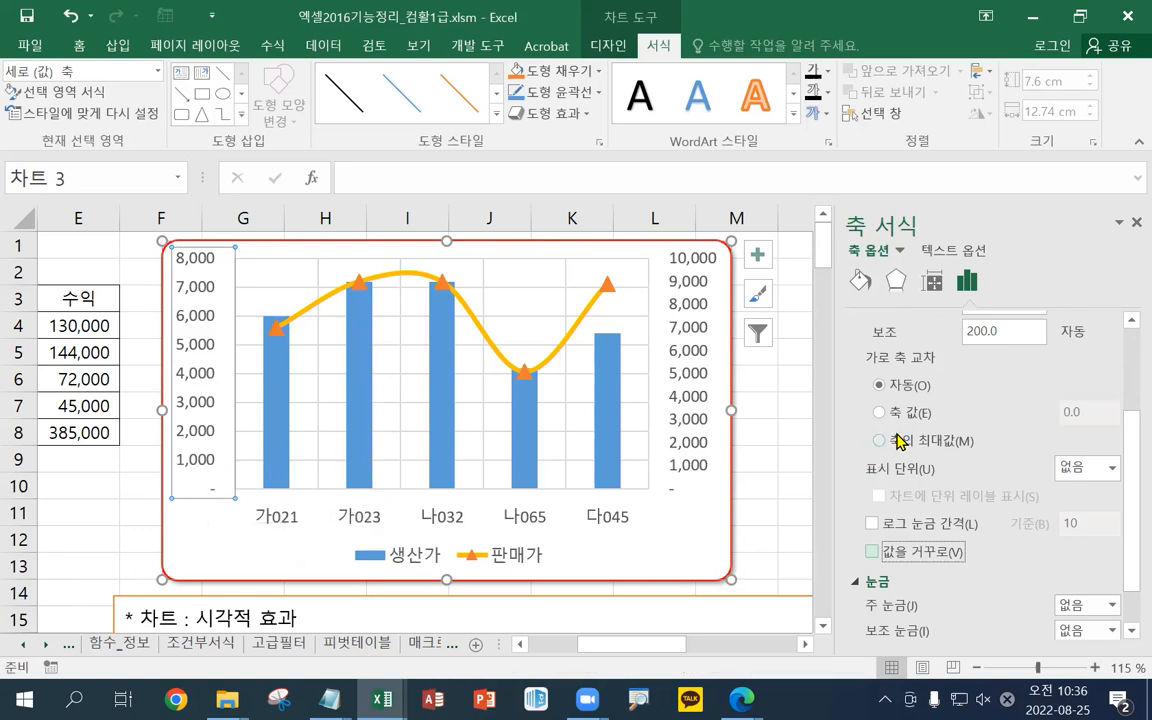
- Make the horizontal axis cross at a specified axis value (축 값) of 500
scroll(896, 500, "up", 1)
scroll(900, 440, "up", 2)
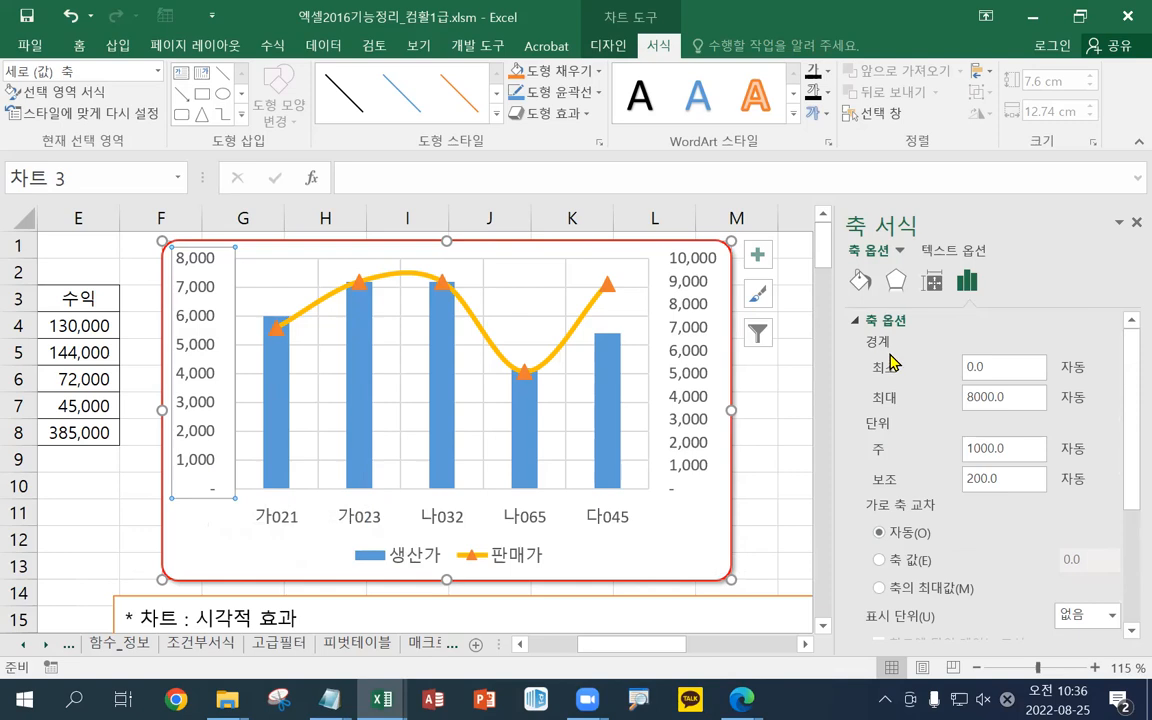
scroll(880, 387, "down", 2)
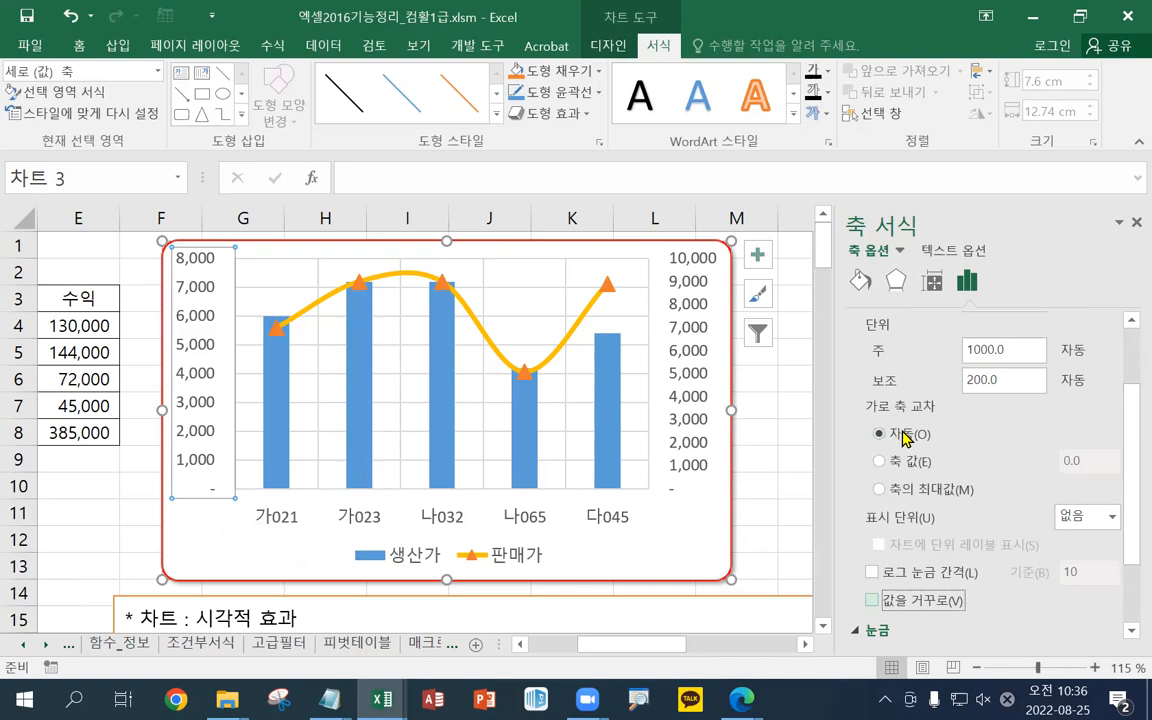
scroll(903, 437, "up", 2)
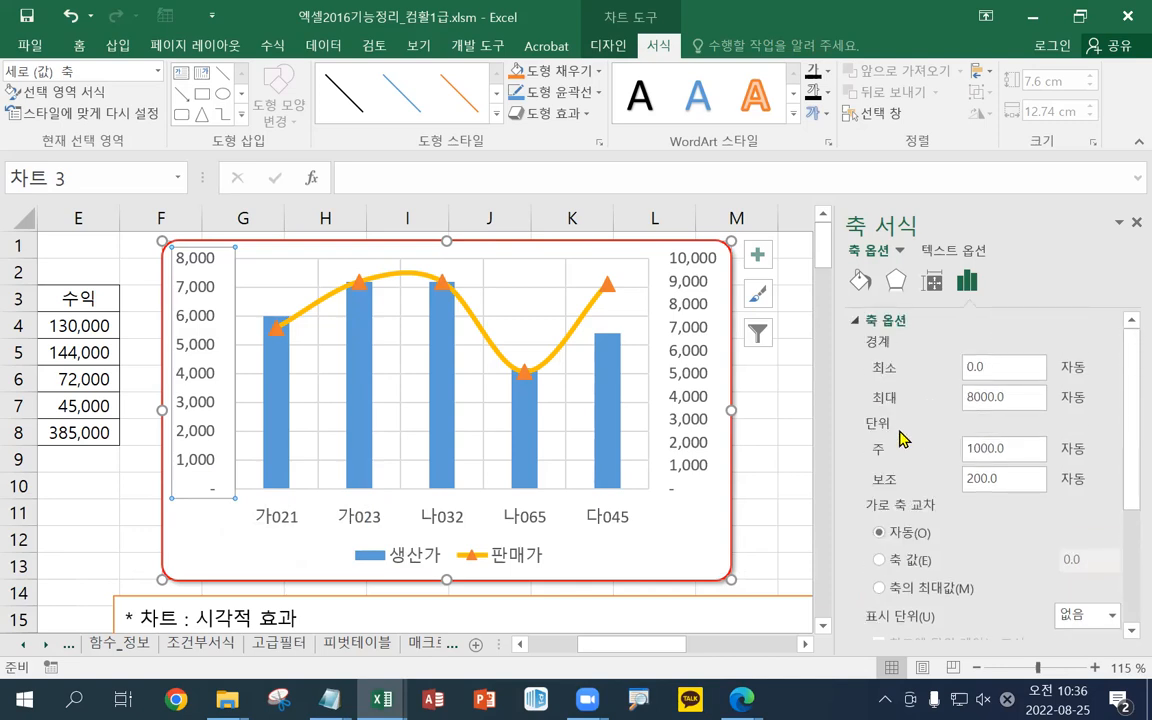
scroll(903, 437, "down", 3)
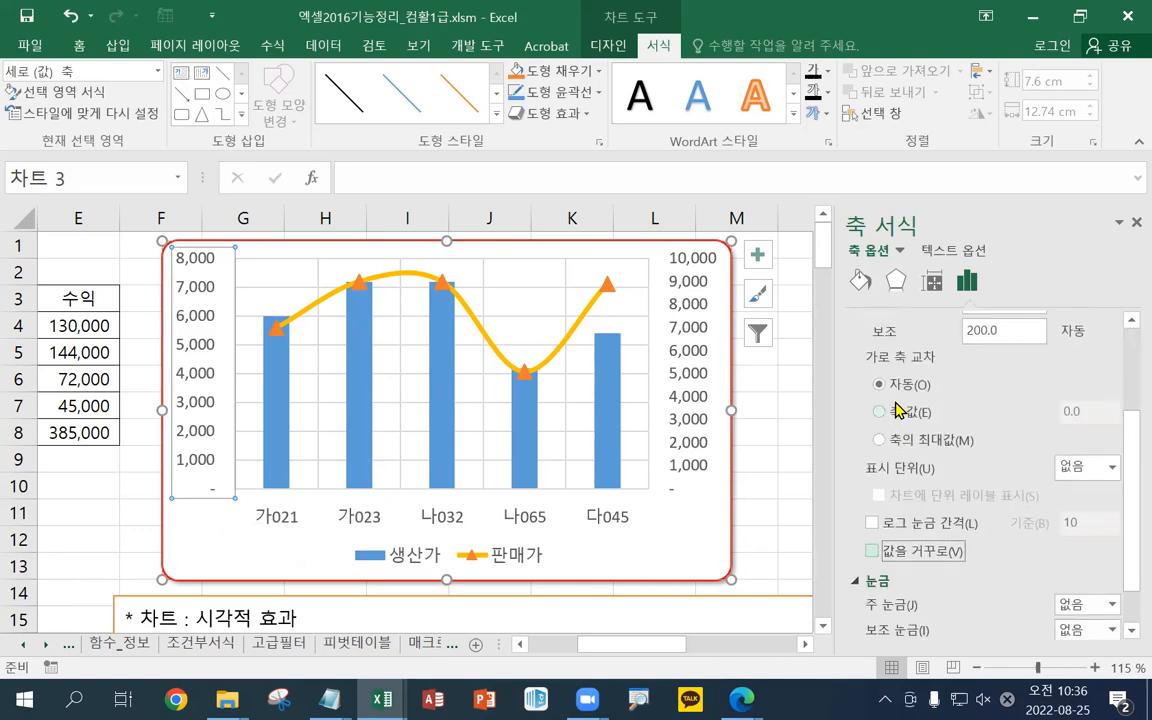
left_click(880, 411)
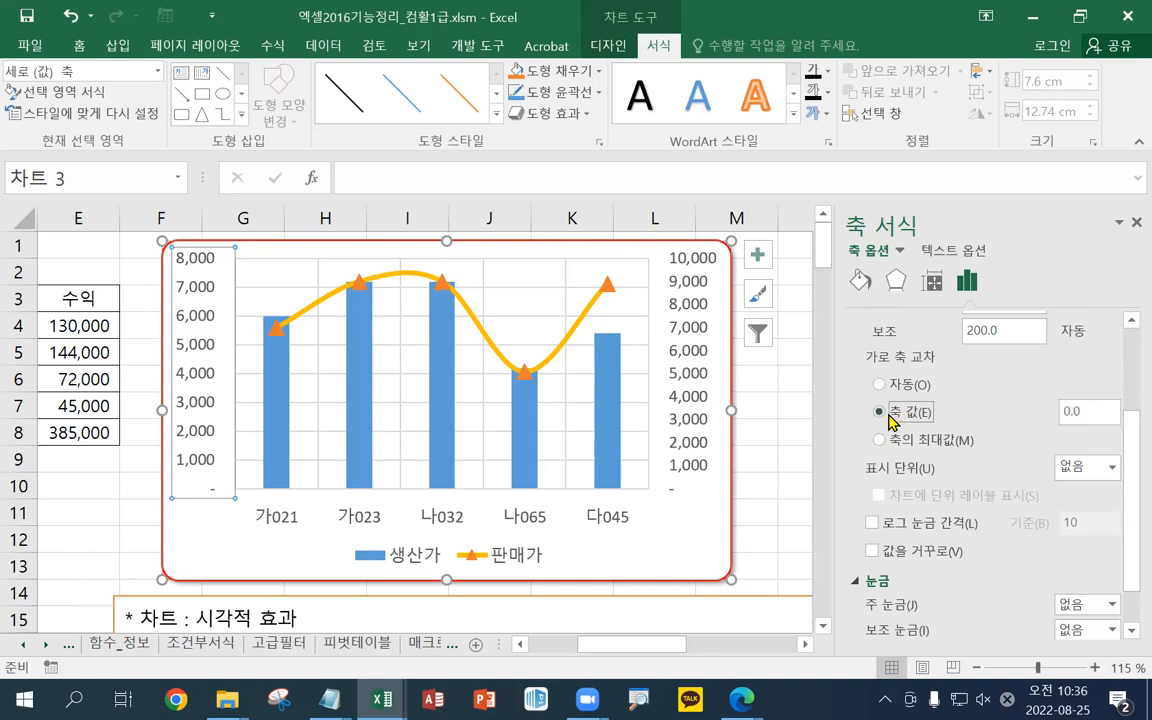
left_click_drag(1077, 410, 1053, 414)
type("5")
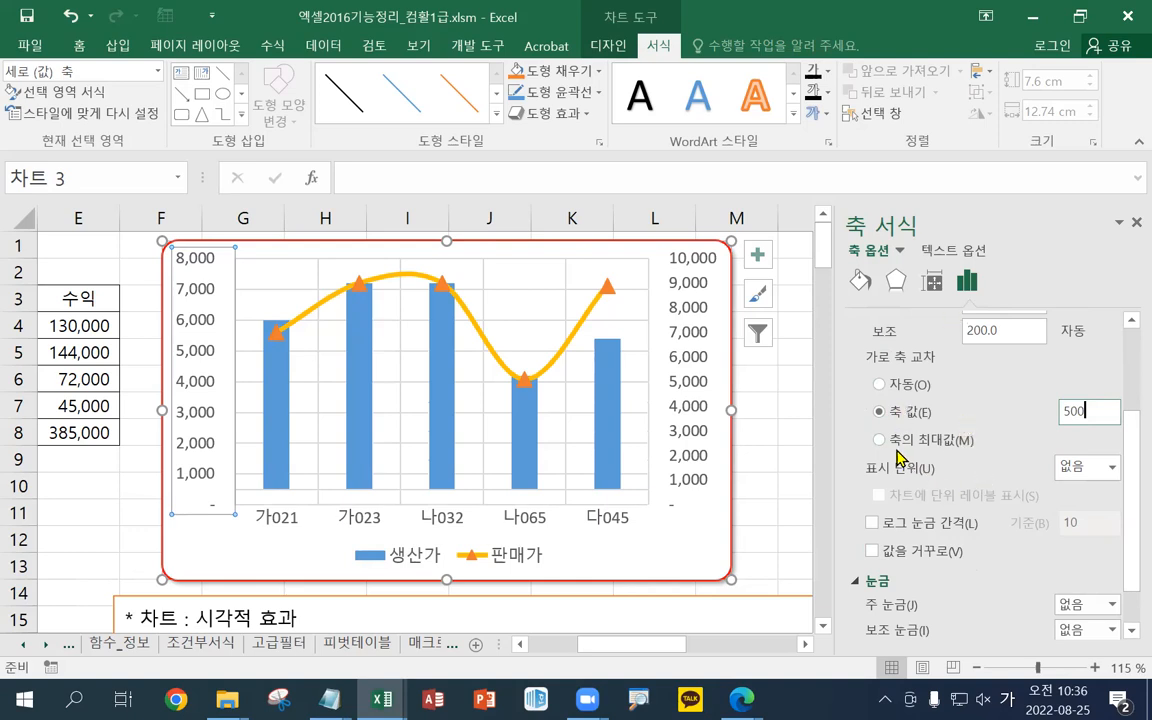
left_click(905, 440)
left_click(922, 418)
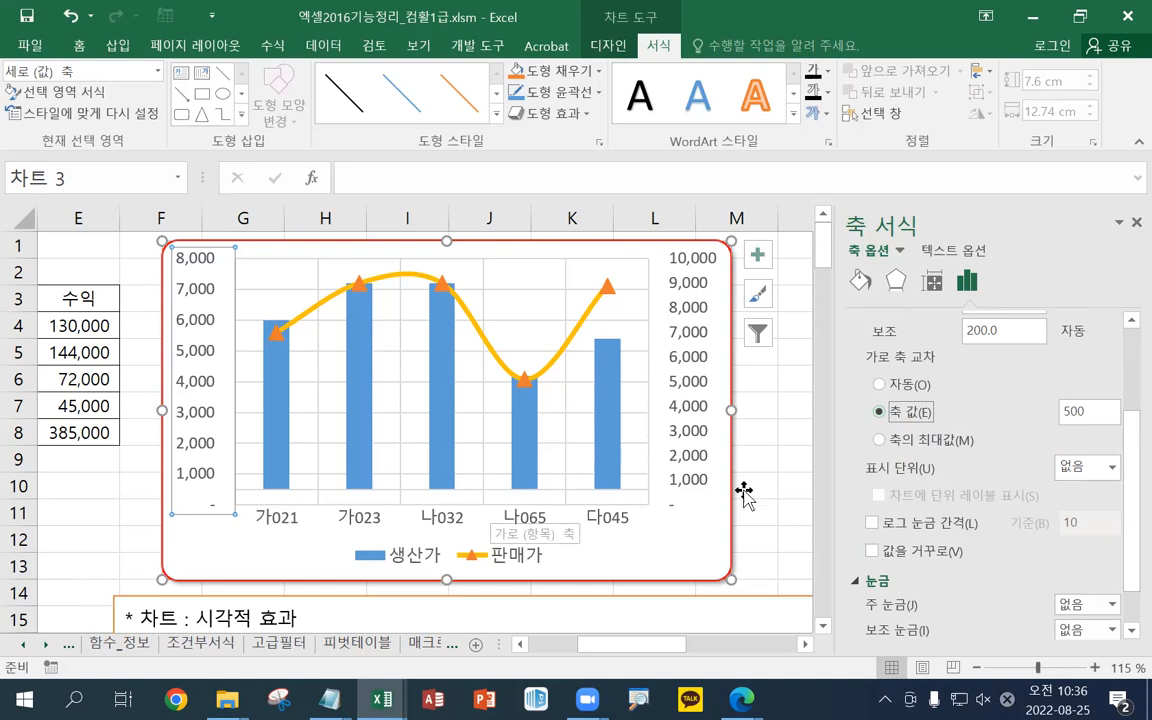
- Try the horizontal axis crossing at 자동 and at 축의 최대값, and return it to 축 값 500
left_click(890, 386)
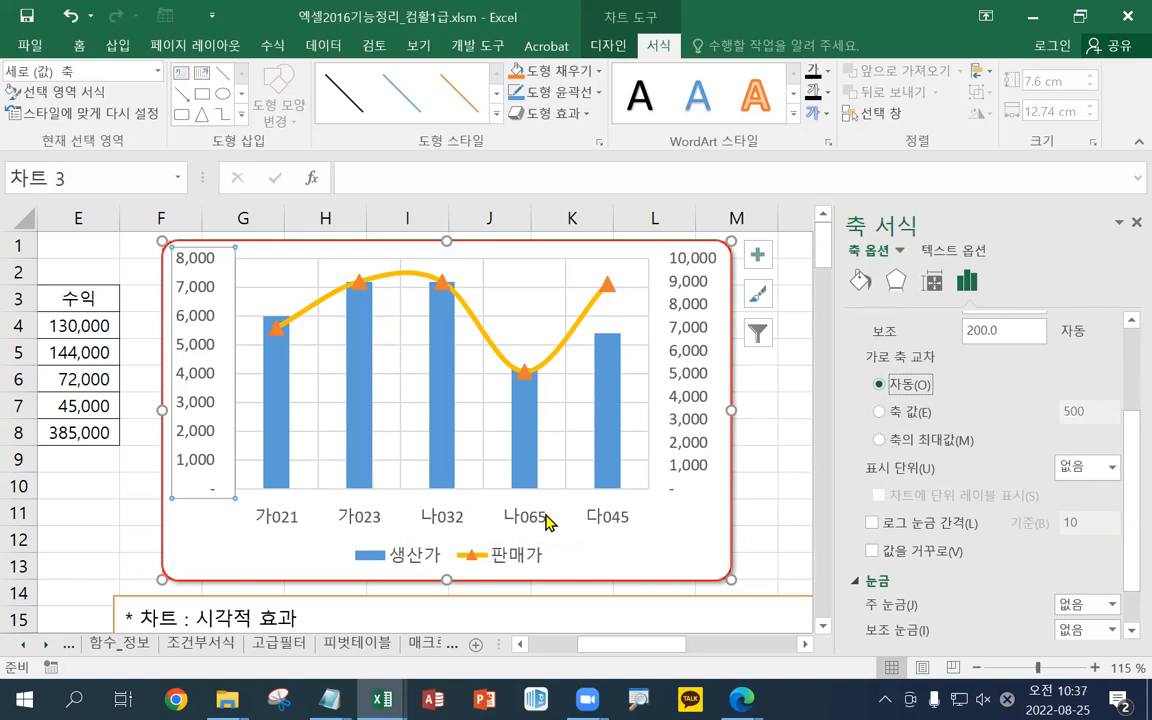
left_click(880, 441)
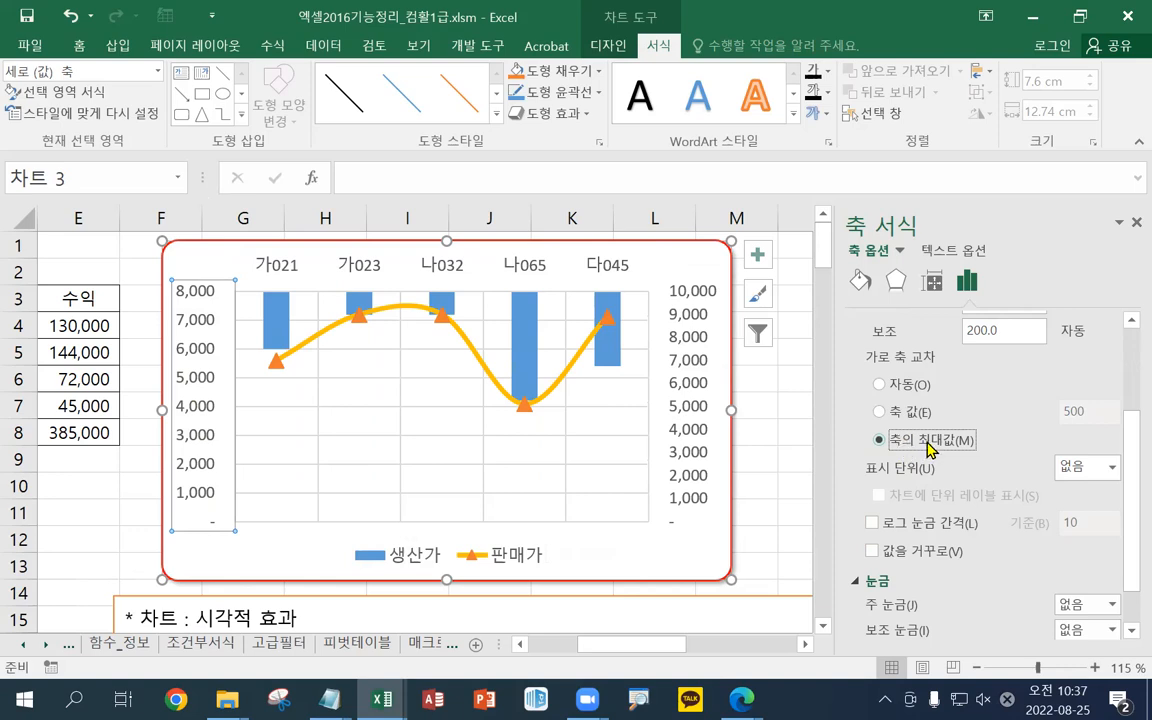
left_click(892, 416)
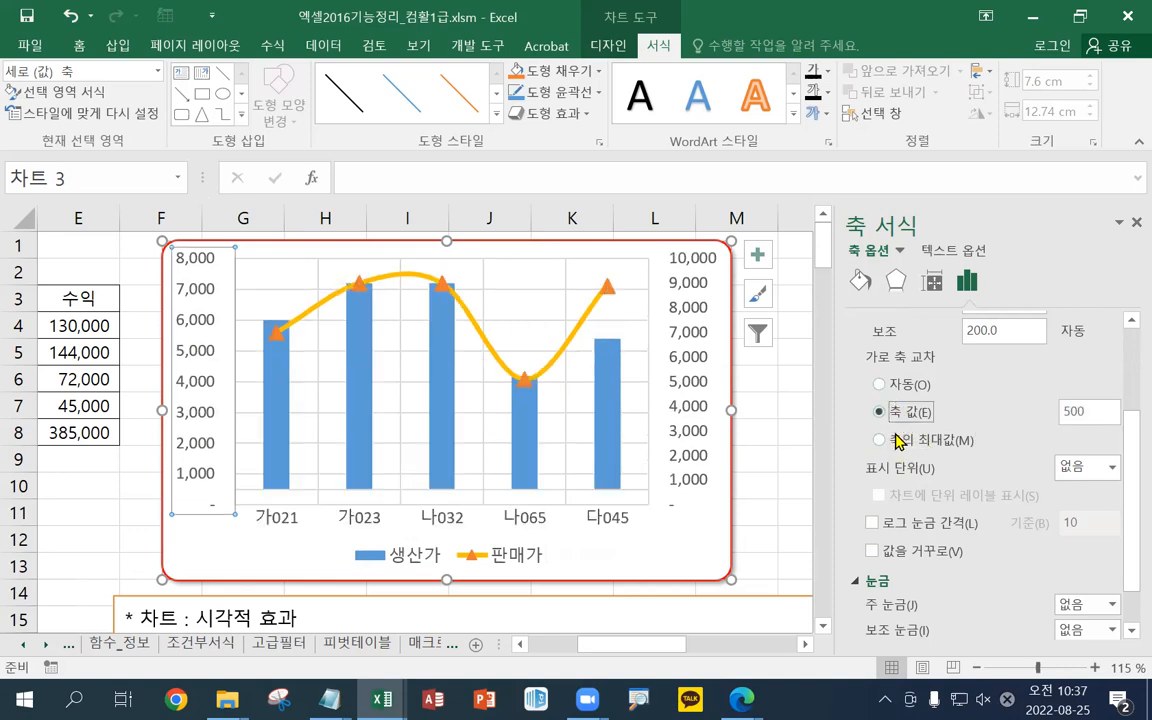
- Try the horizontal axis crossing at 축의 최대값, and set it to 자동
left_click(895, 440)
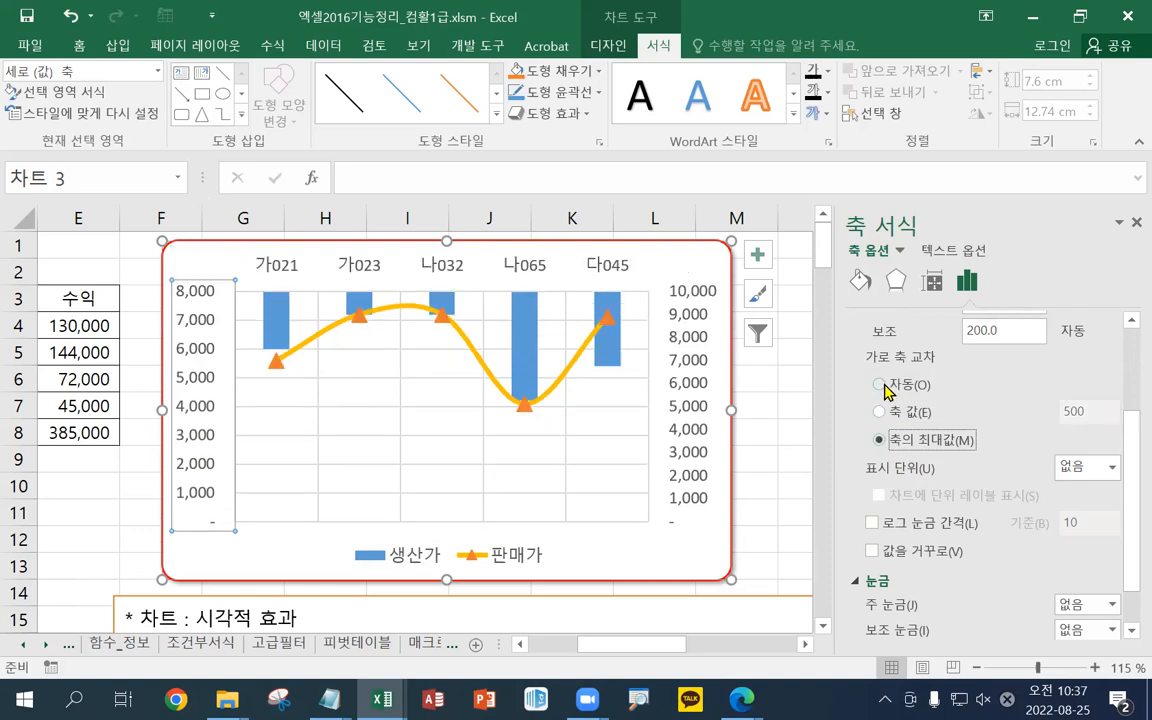
left_click(888, 388)
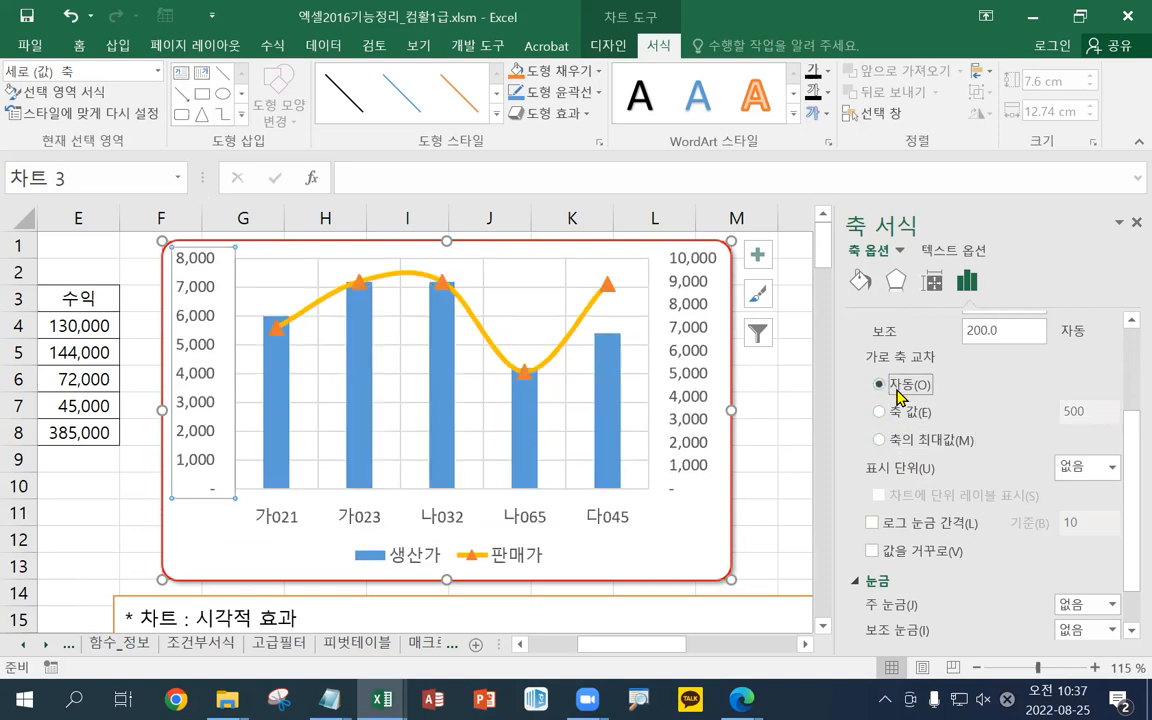
- Try the 값을 거꾸로 option on the primary value axis, and turn it off again
left_click(922, 553)
left_click(921, 553)
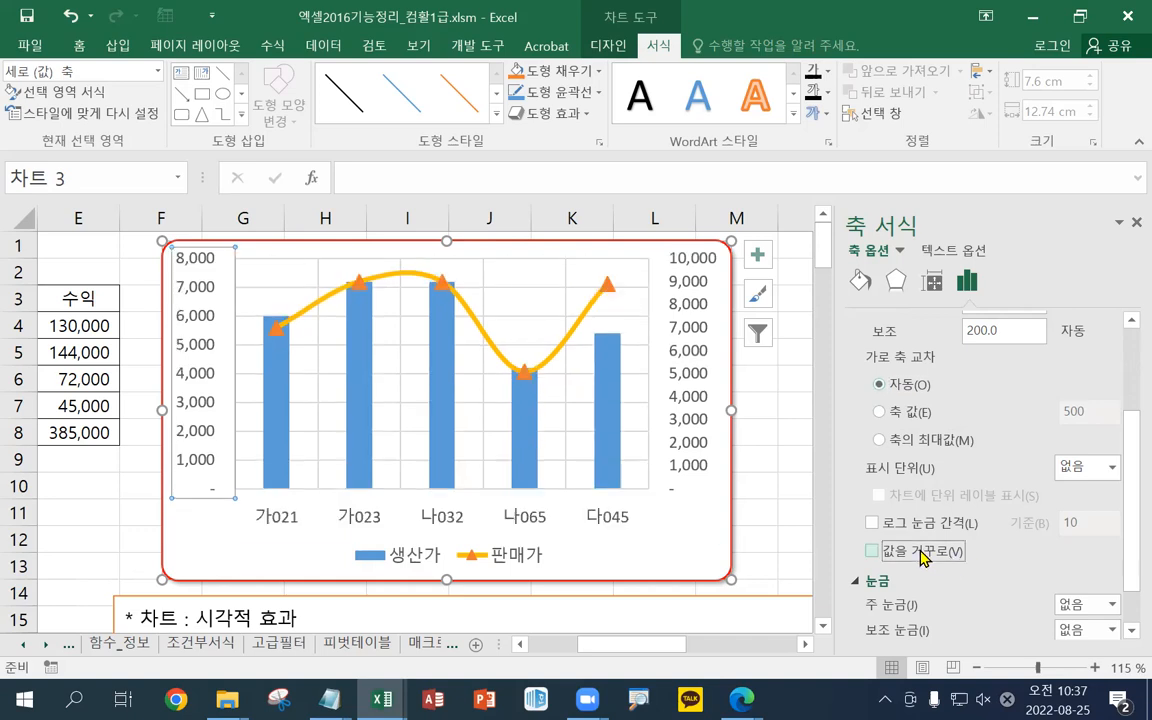
left_click(922, 553)
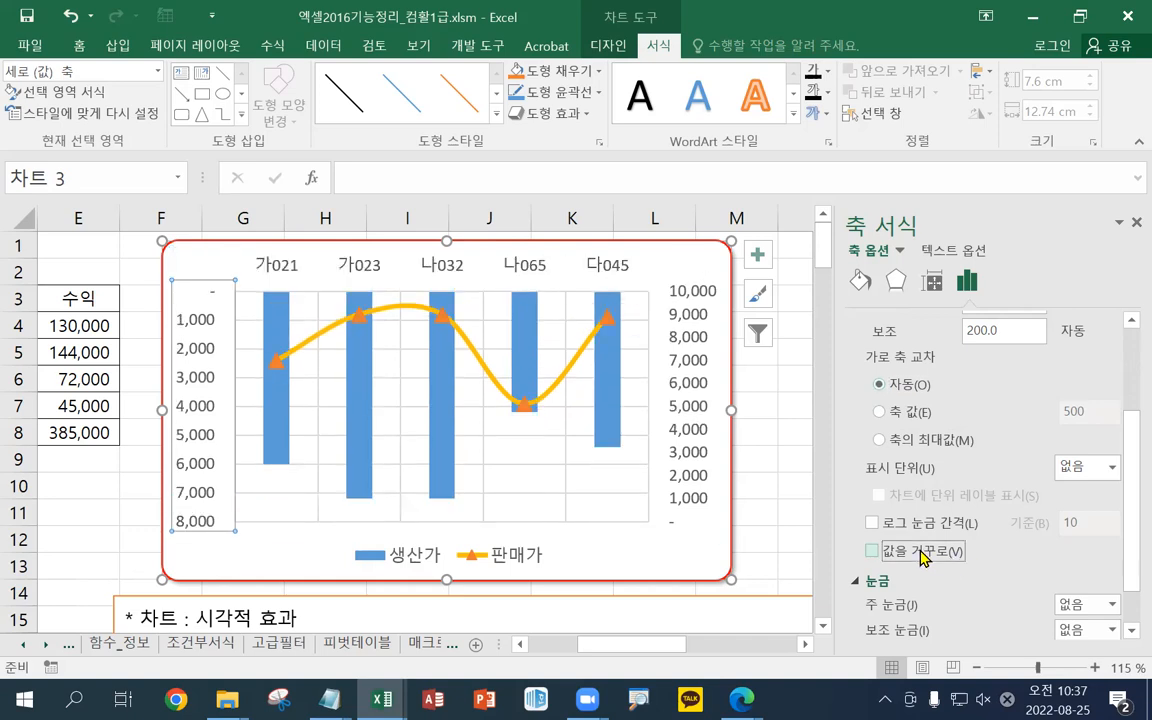
left_click(922, 553)
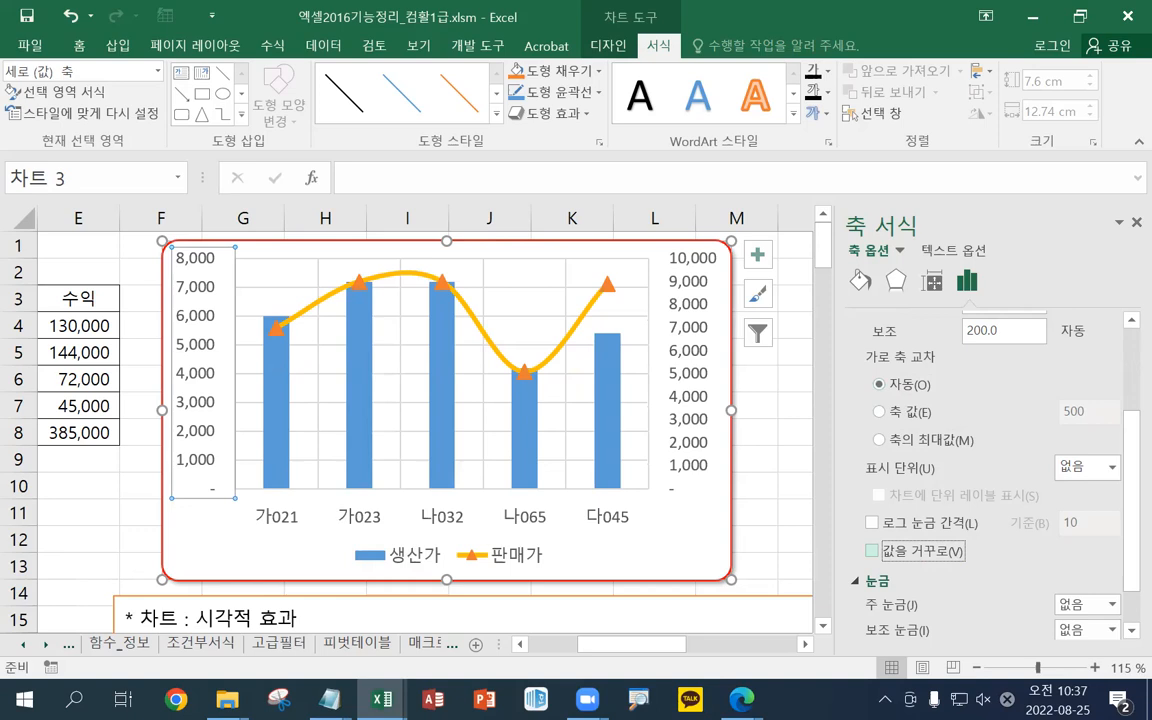
- Give the primary vertical value axis a solid line (실선) with a width of 2.75 pt
left_click(330, 699)
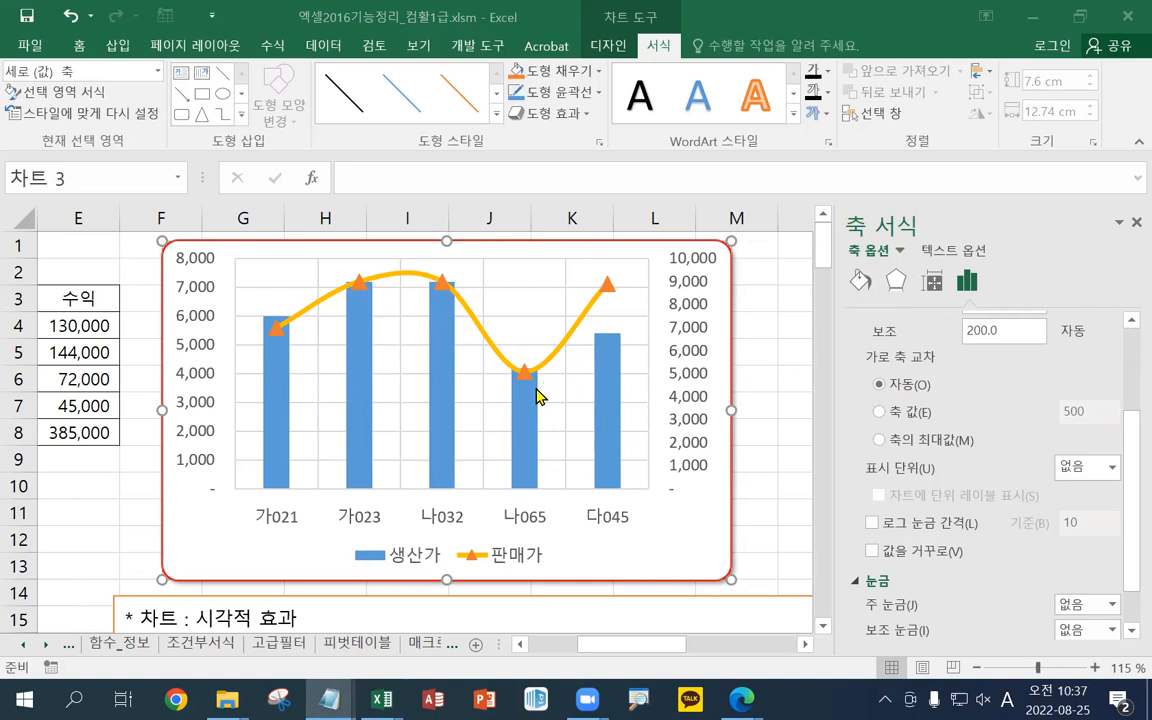
left_click(196, 404)
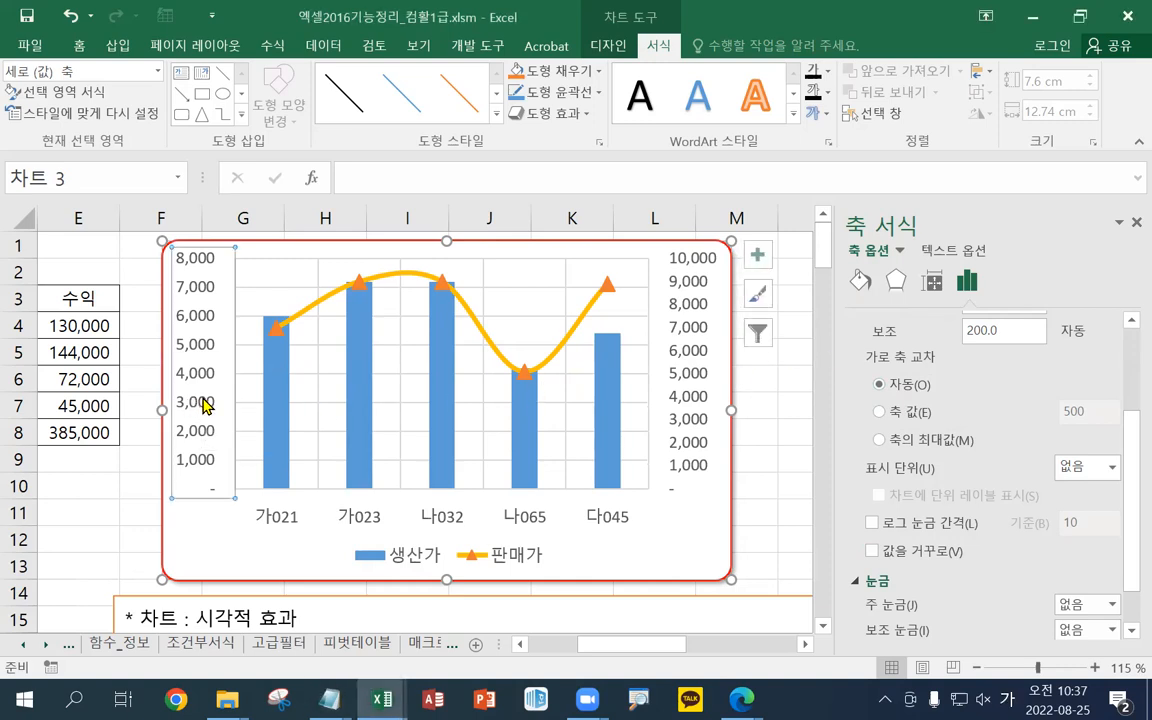
left_click(858, 283)
scroll(1040, 527, "down", 1)
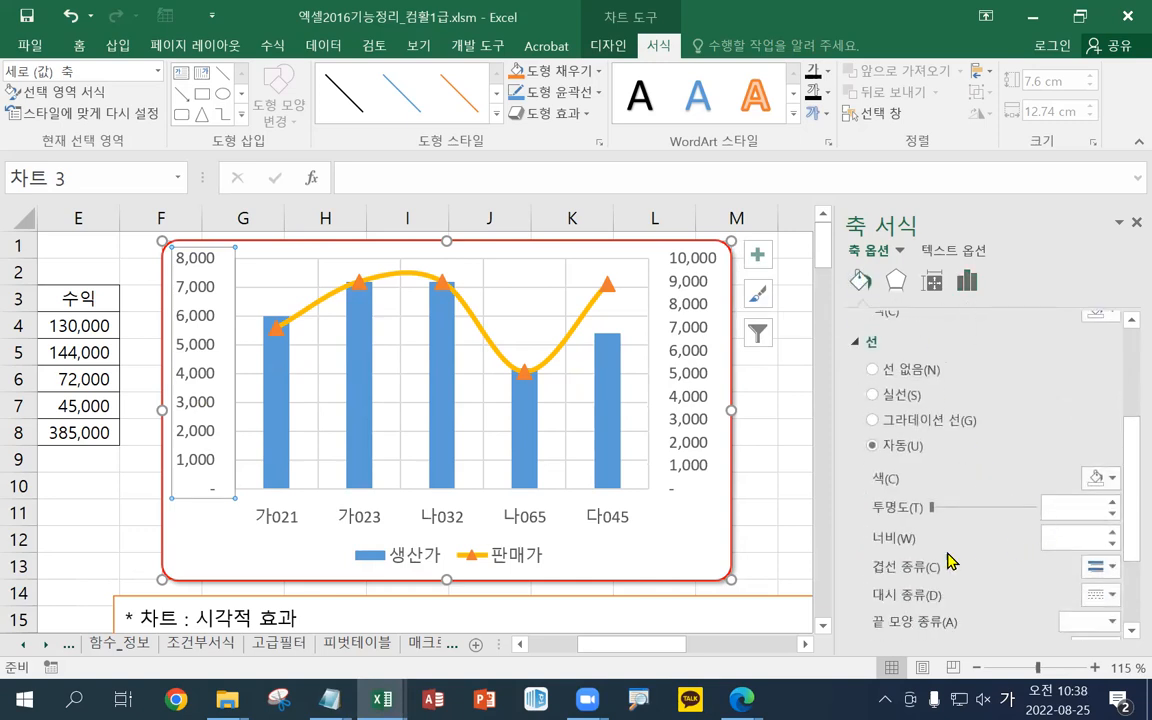
left_click(1112, 532)
left_click(1112, 532)
left_click(1112, 532)
left_click(1112, 532)
left_click(1112, 532)
left_click(1112, 532)
left_click(1112, 532)
left_click(1112, 532)
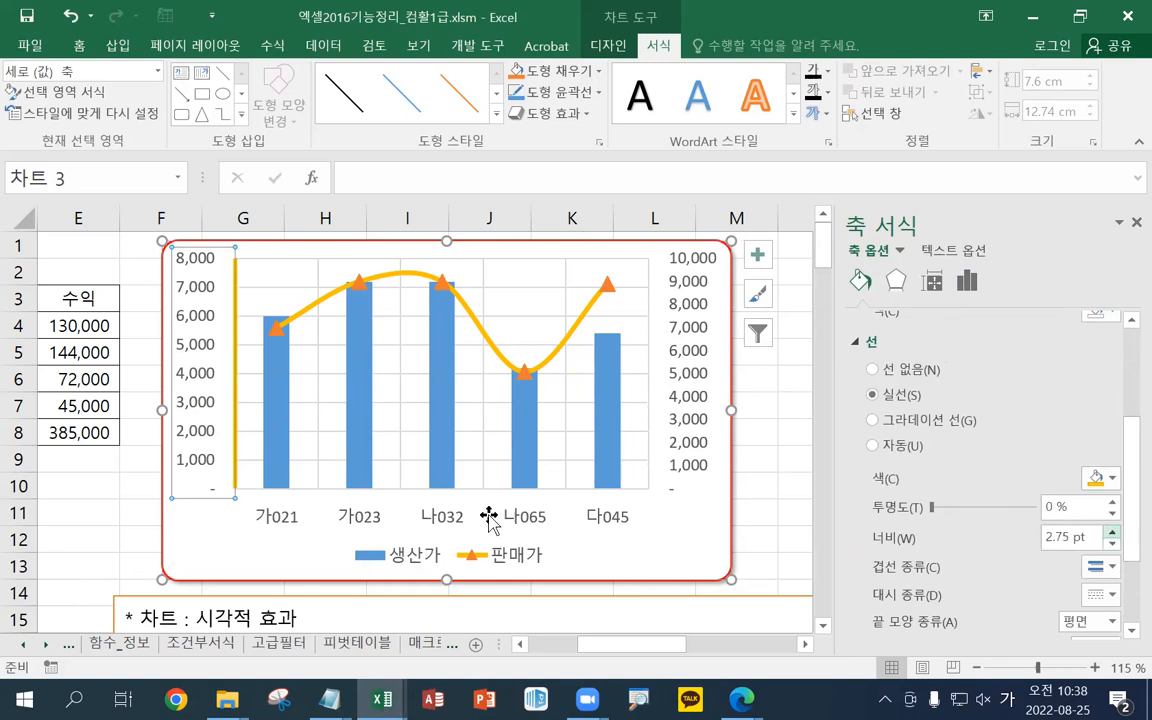
- Select the secondary value axis (보조 세로 (값) 축), view its line and axis options, and close the axis formatting
left_click(329, 699)
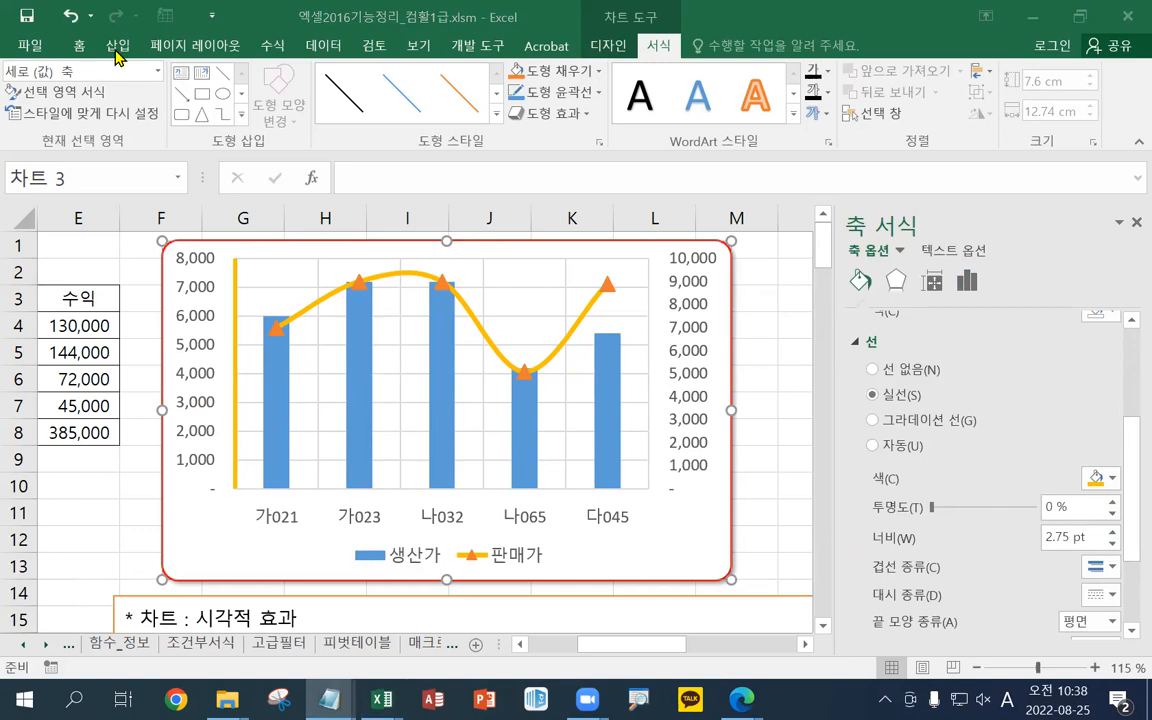
left_click(150, 66)
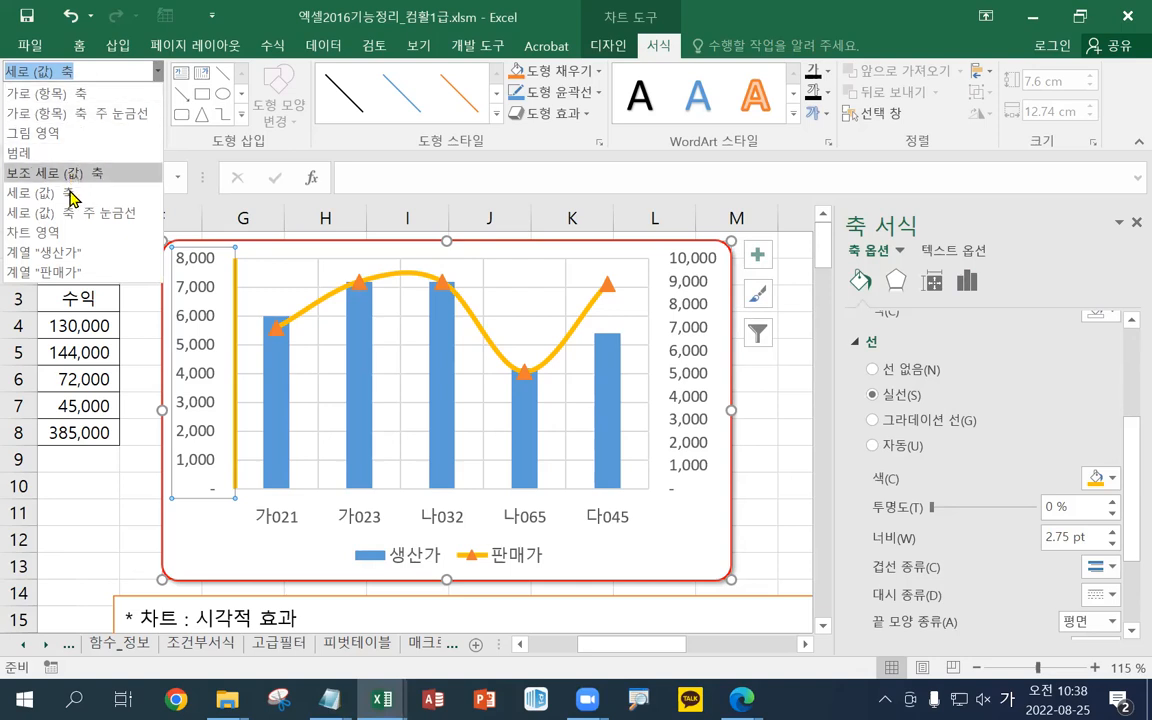
left_click(90, 178)
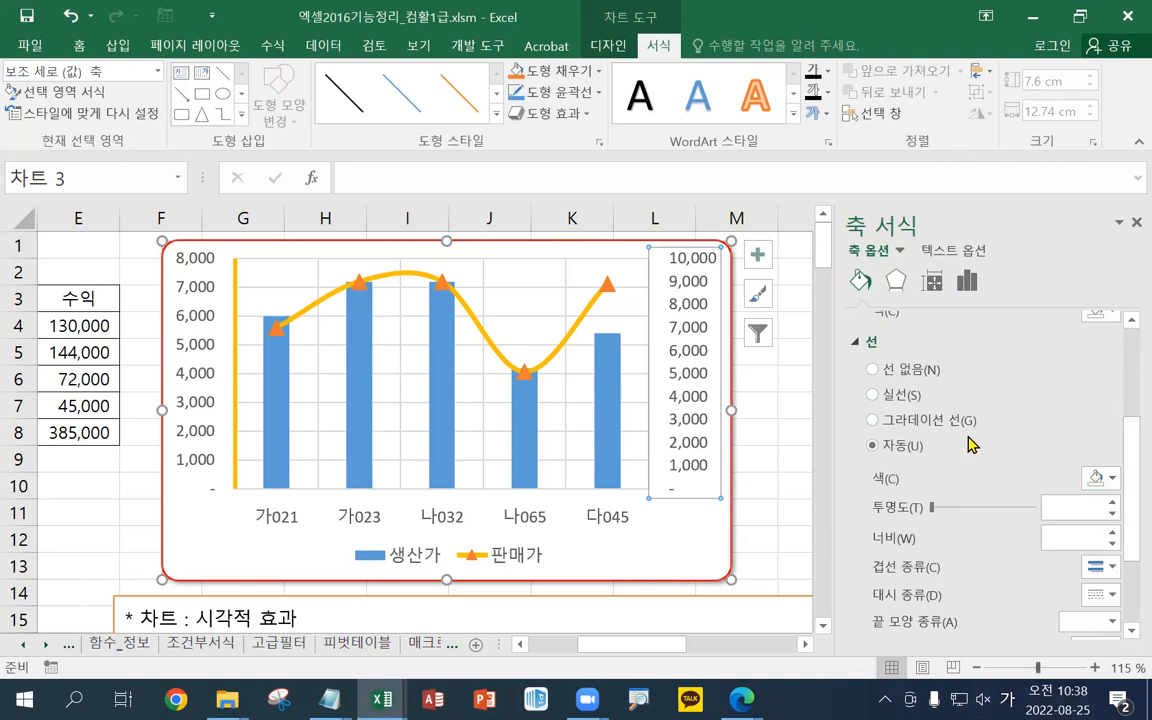
scroll(970, 445, "up", 3)
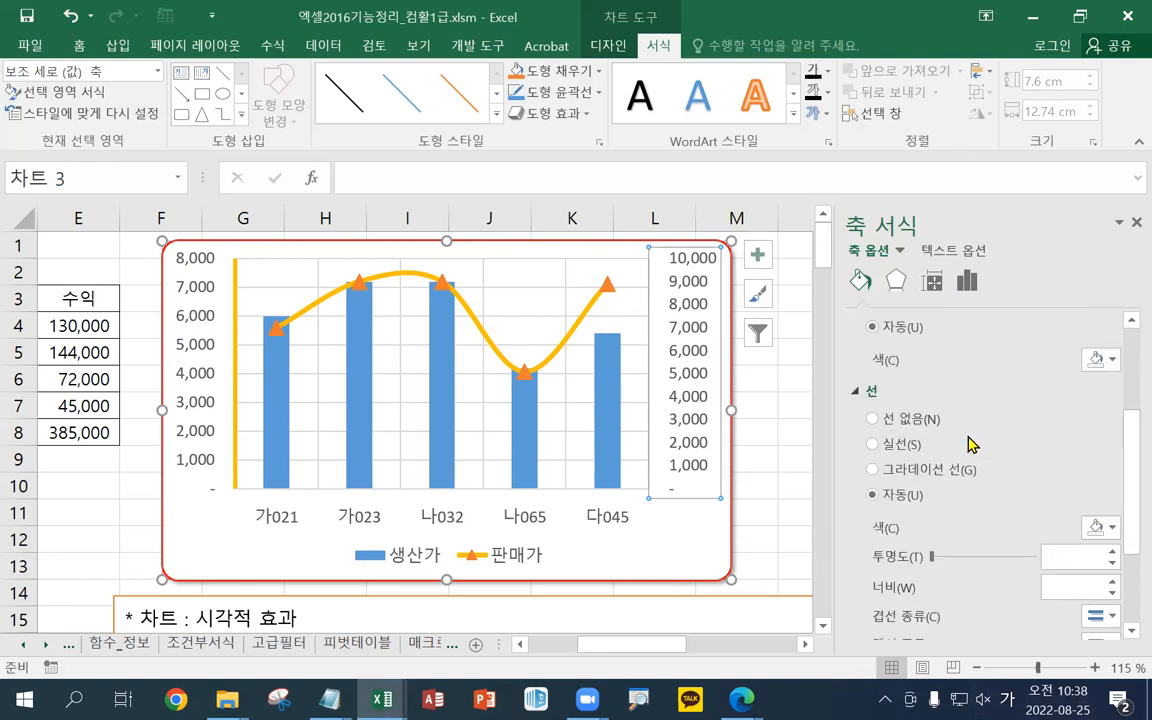
left_click(966, 282)
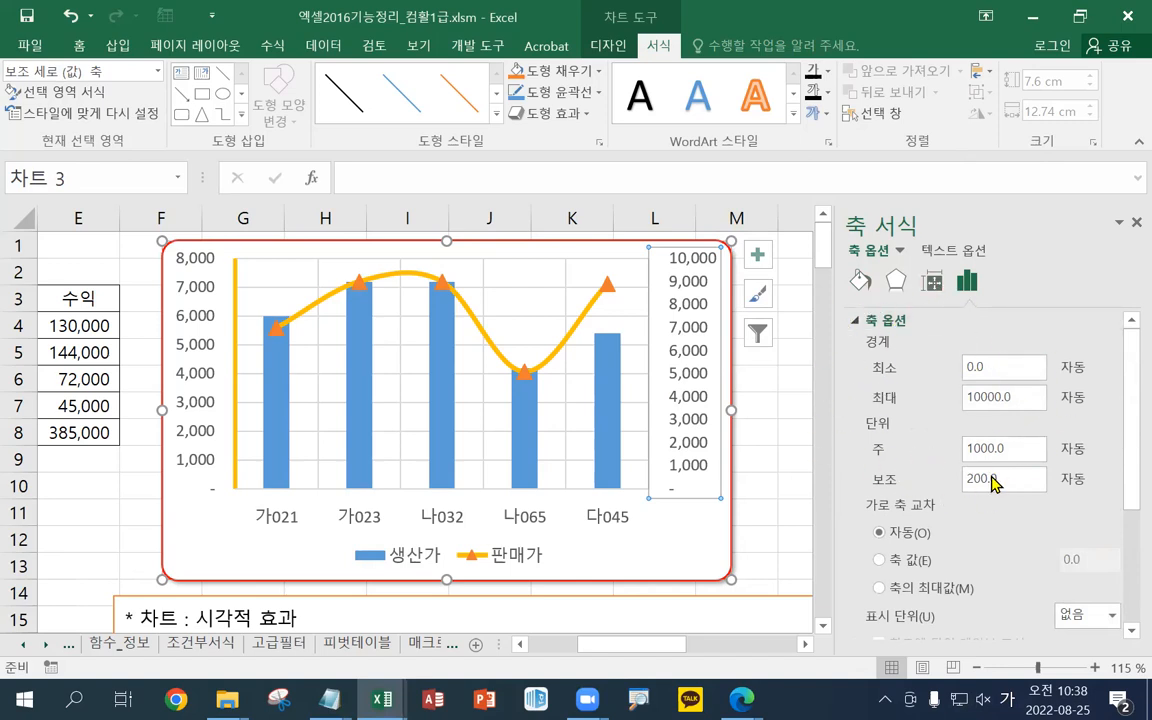
left_click(1134, 223)
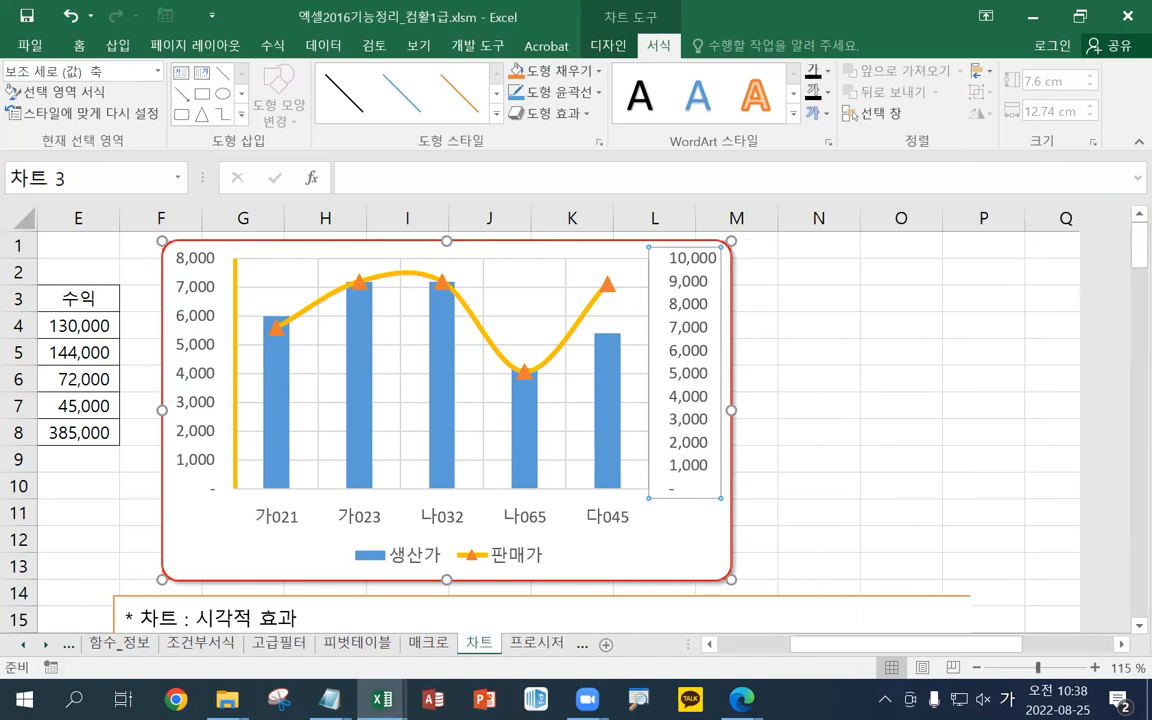
- Open the axis formatting (축 서식) for the chart's horizontal category axis
left_click(330, 699)
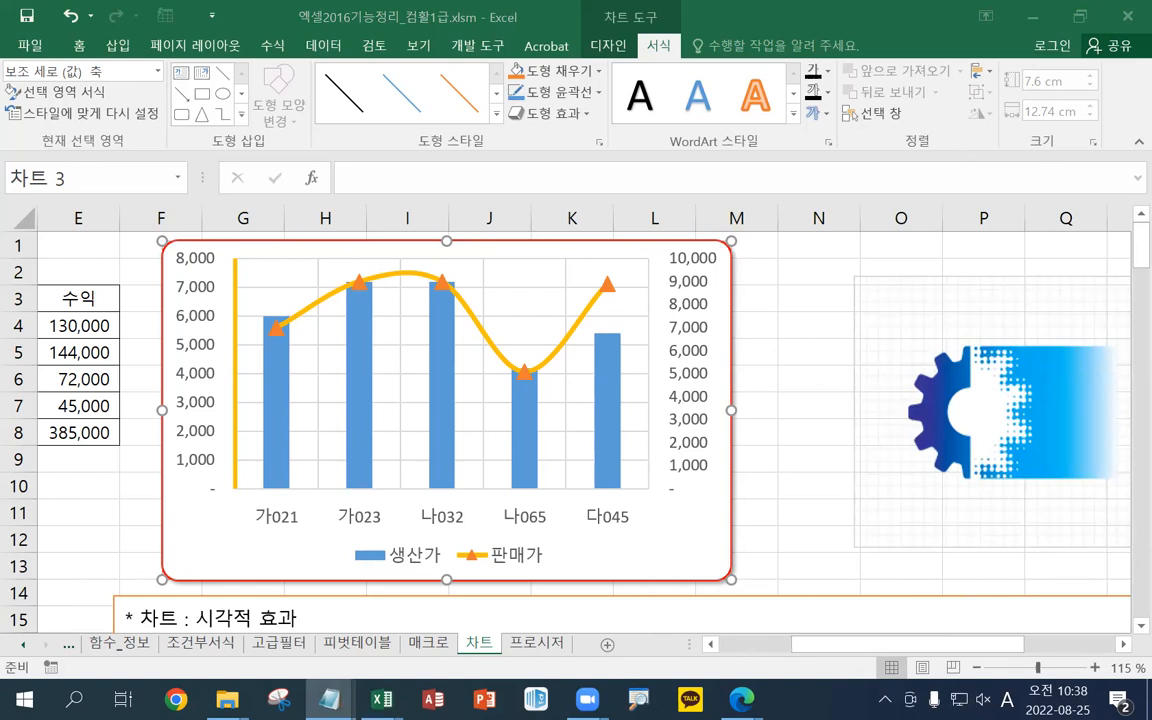
left_click(366, 518)
left_click(366, 518)
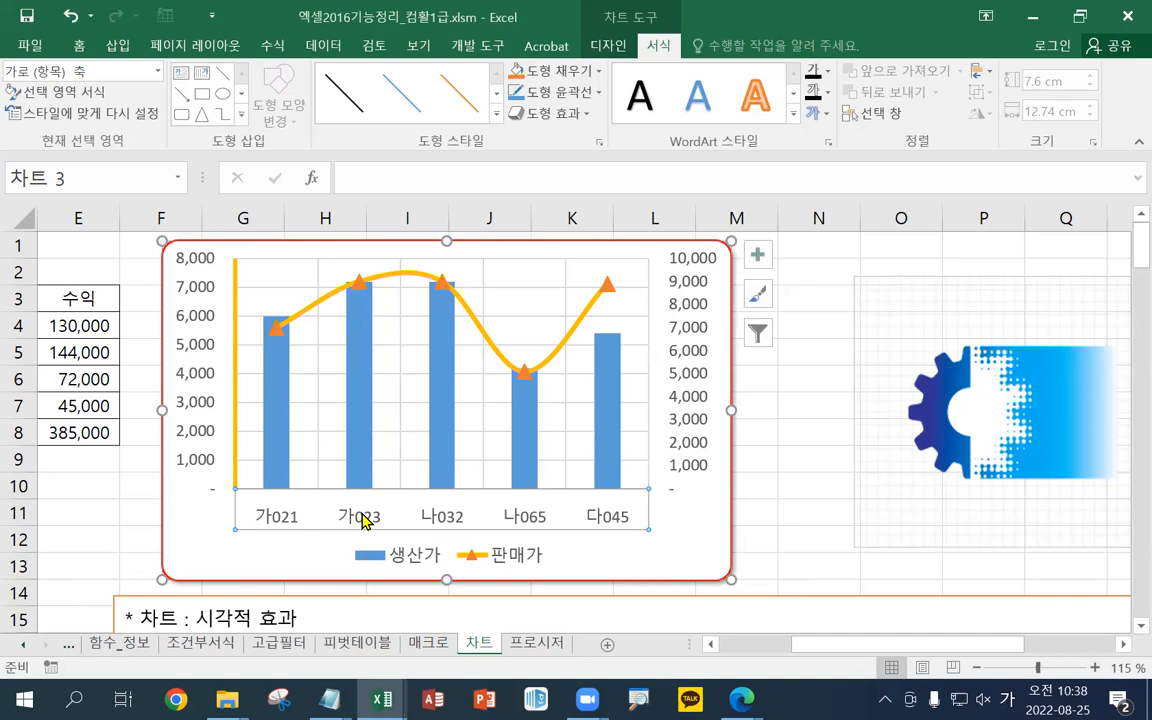
right_click(366, 518)
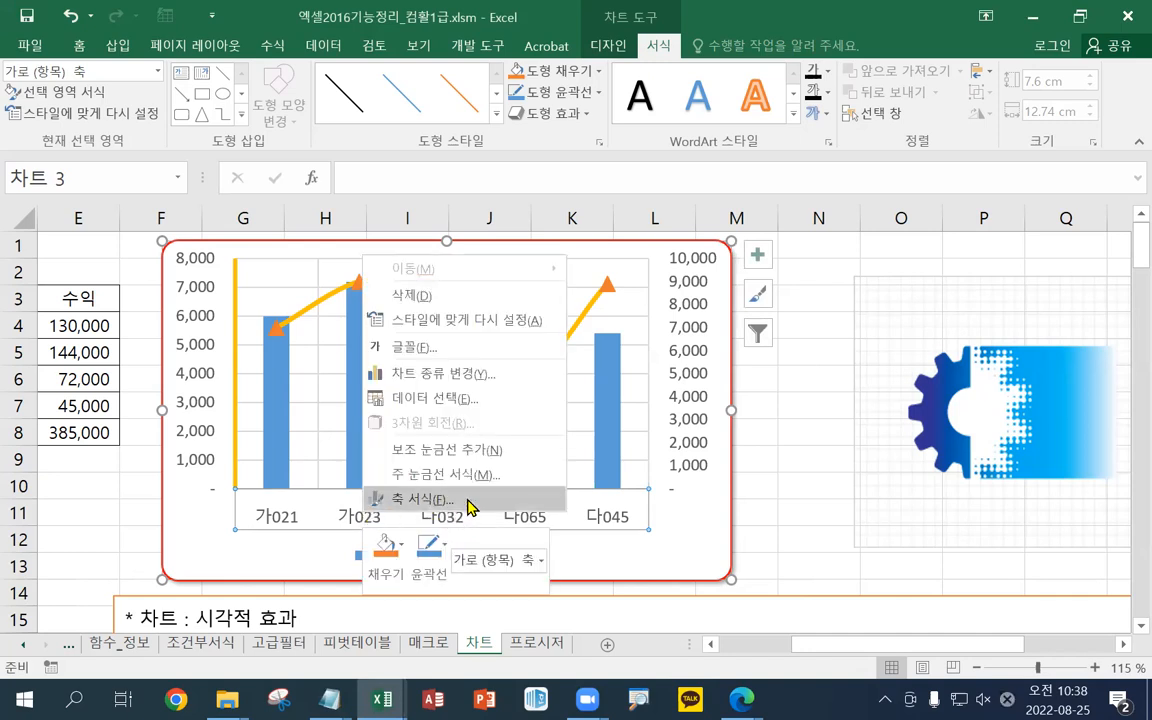
left_click(420, 499)
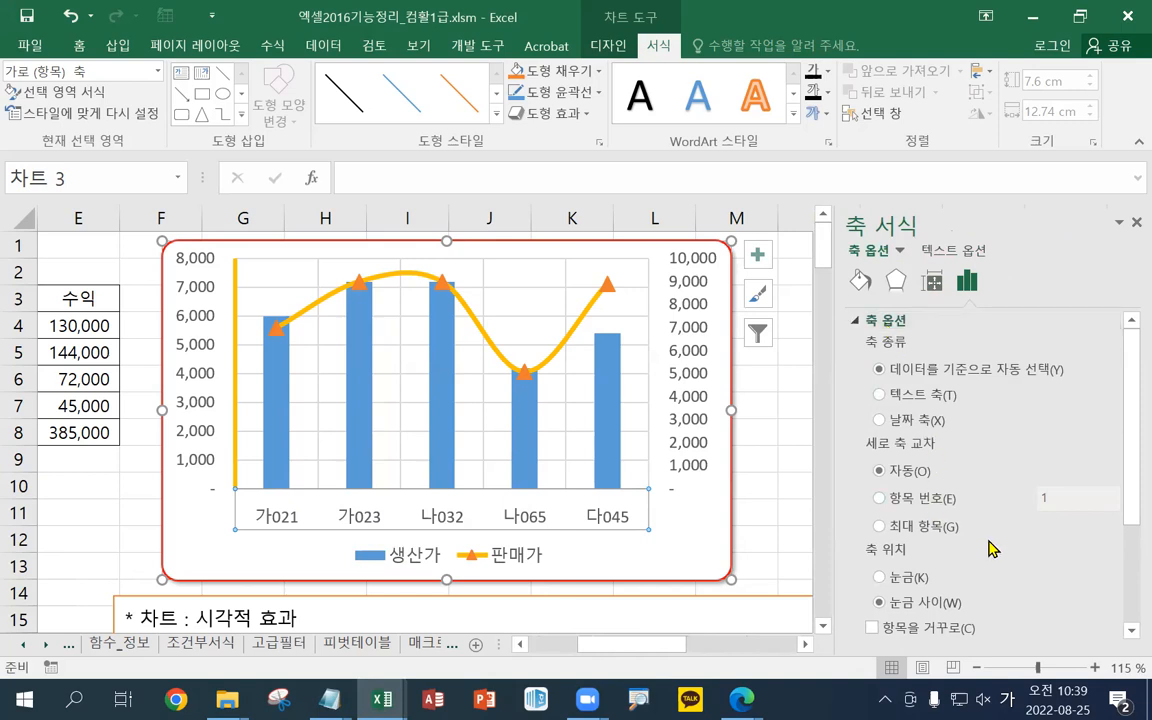
- Try the category axis position (축 위치) at 눈금, and return it to 눈금 사이
scroll(992, 548, "down", 1)
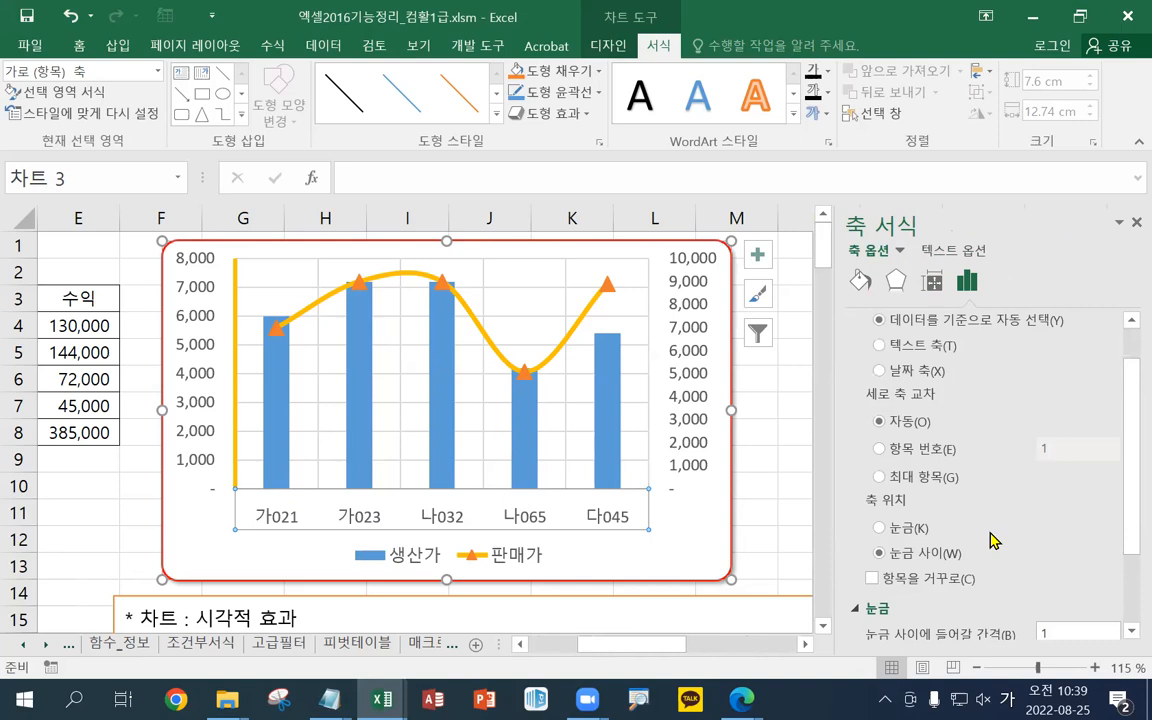
scroll(992, 540, "down", 2)
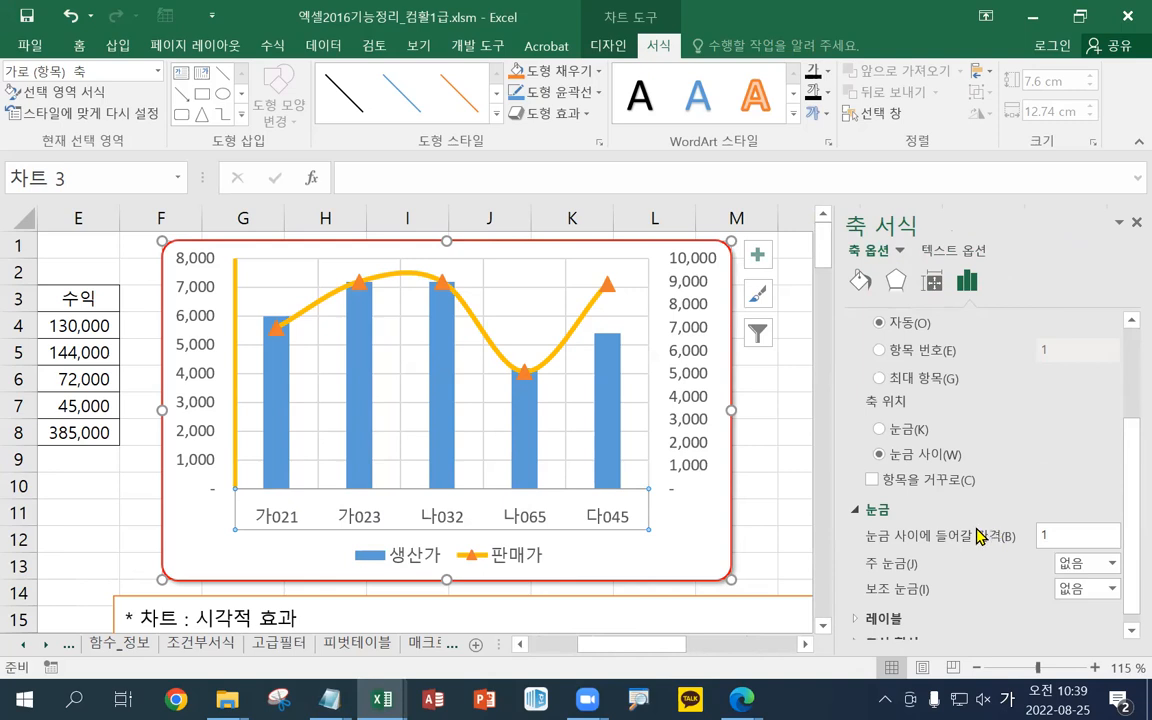
scroll(980, 537, "down", 1)
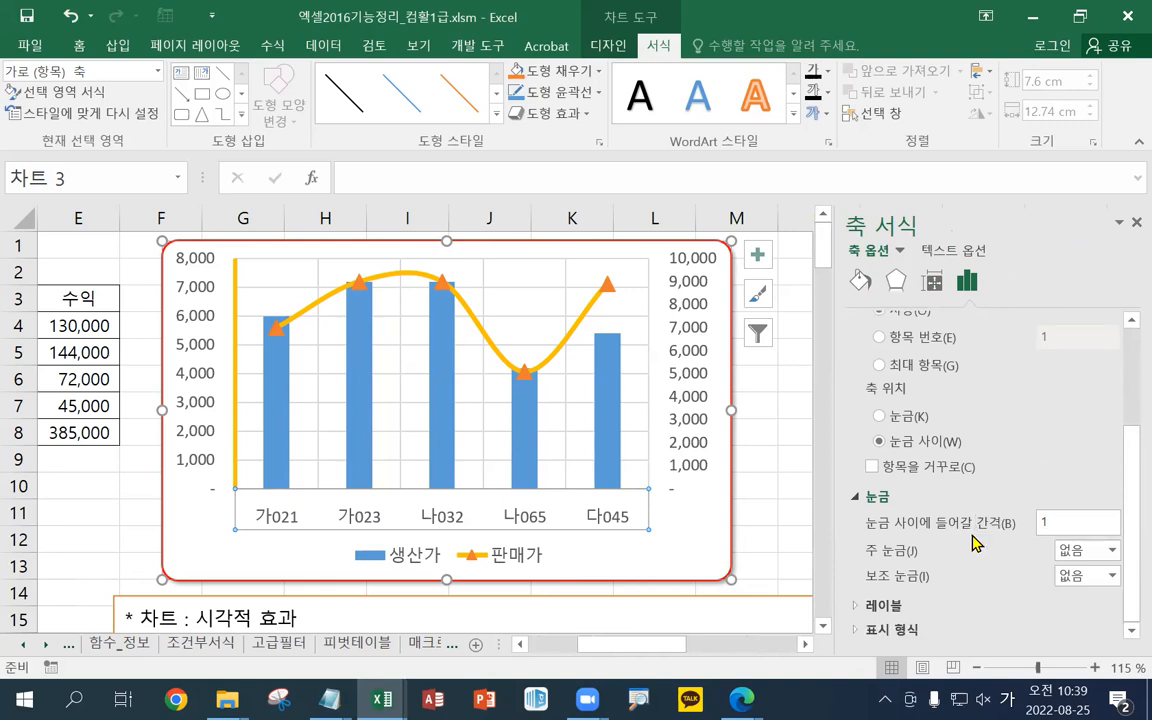
scroll(978, 538, "up", 1)
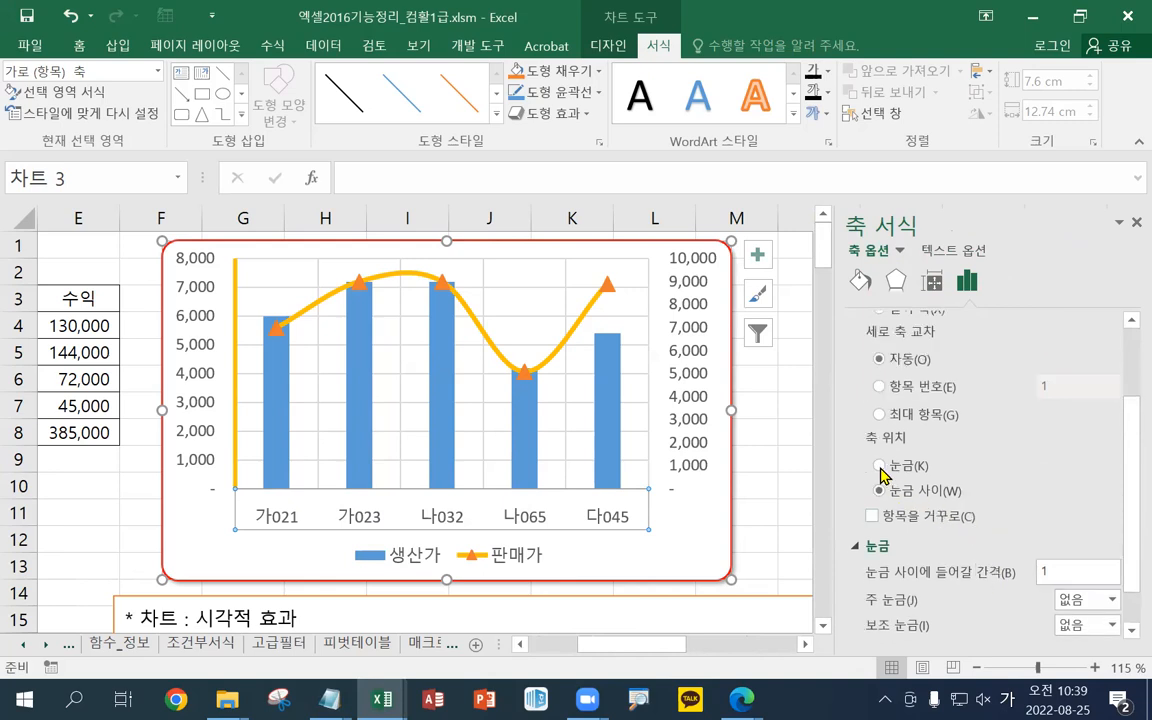
scroll(930, 470, "up", 2)
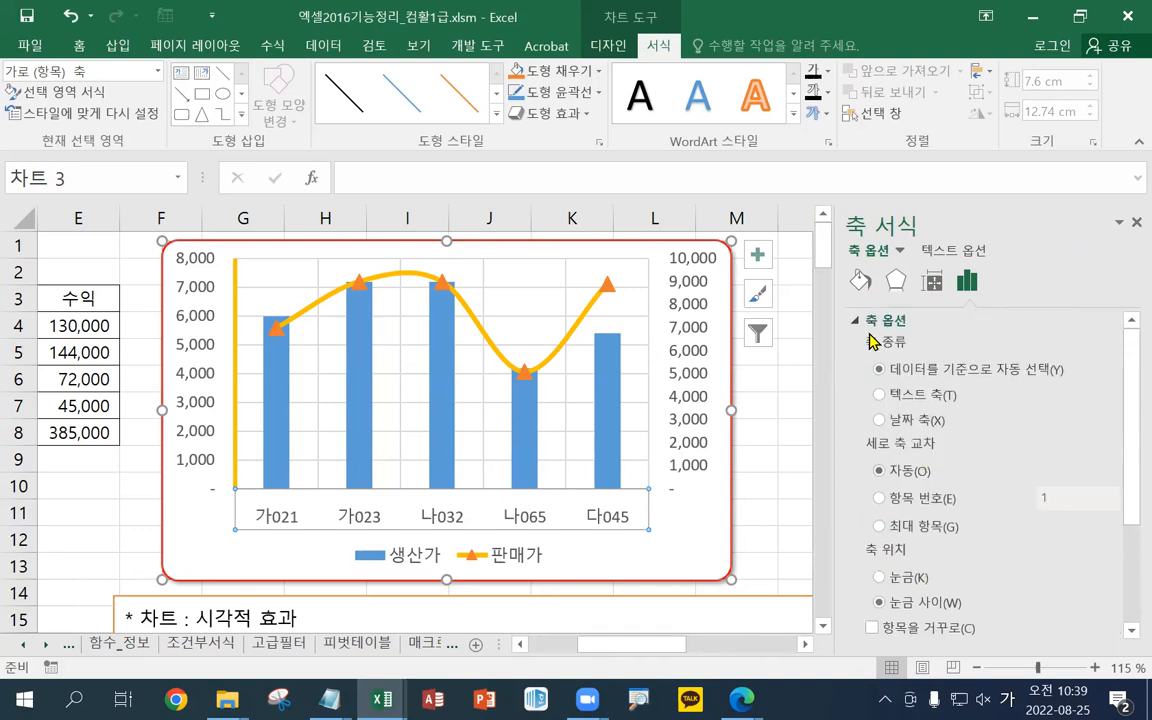
scroll(902, 450, "down", 1)
scroll(902, 450, "down", 1)
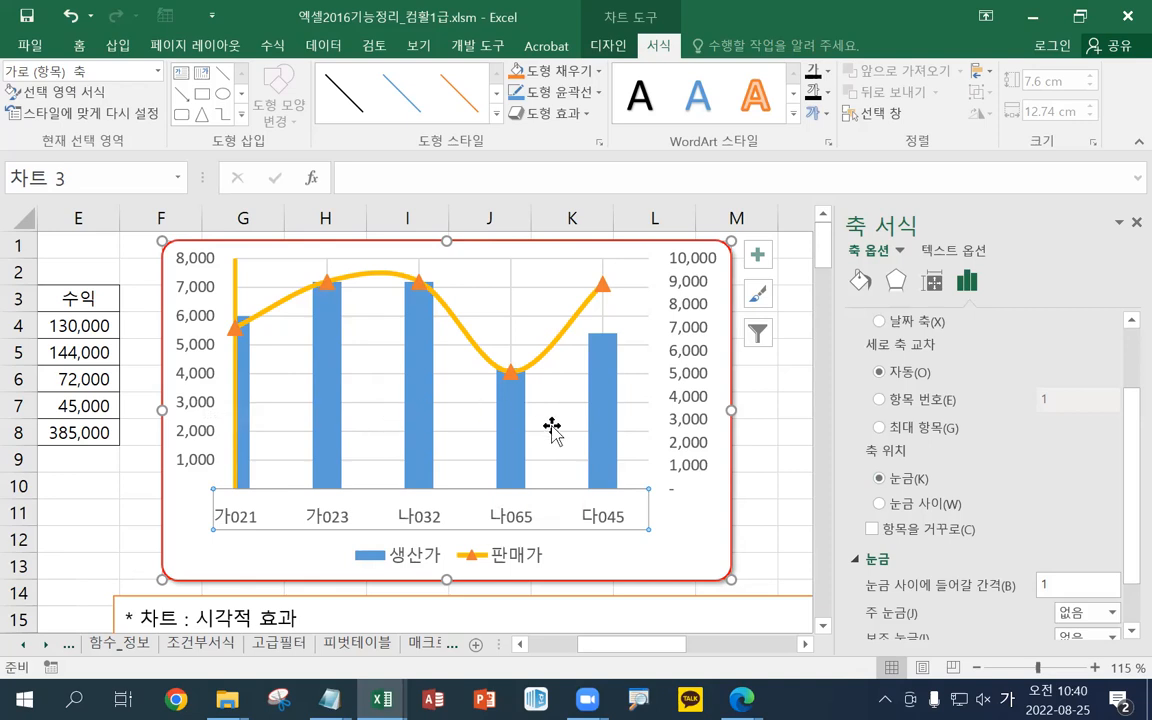
left_click(908, 506)
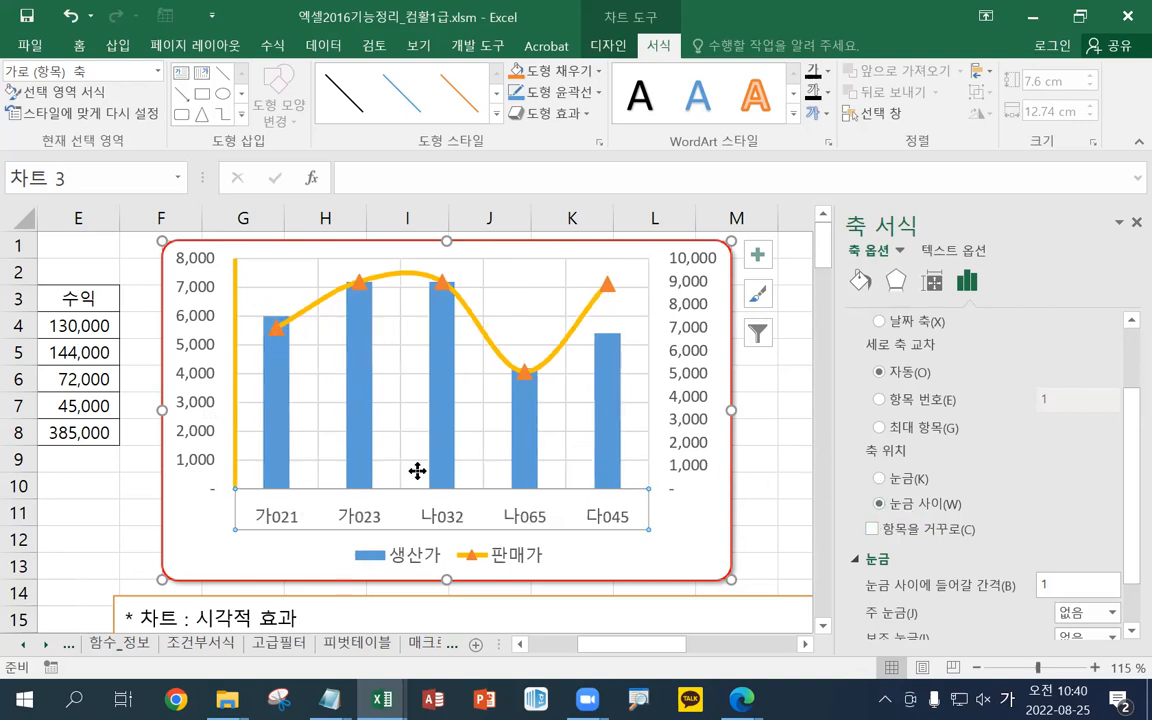
left_click(903, 482)
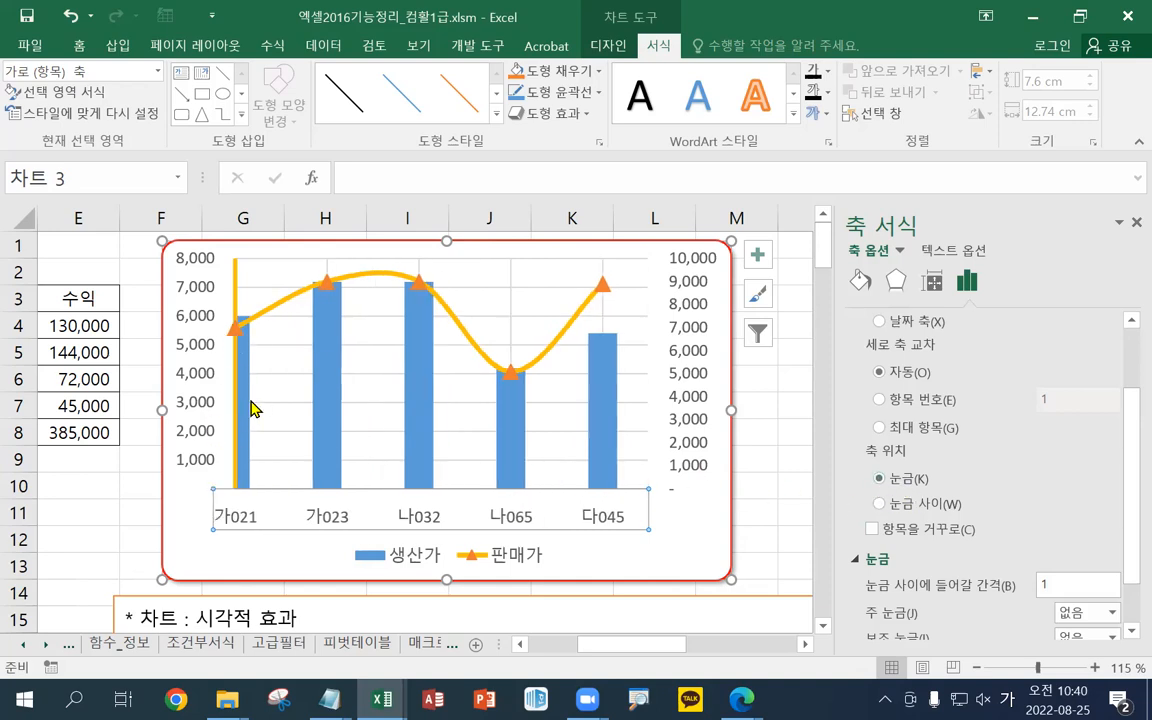
left_click(906, 504)
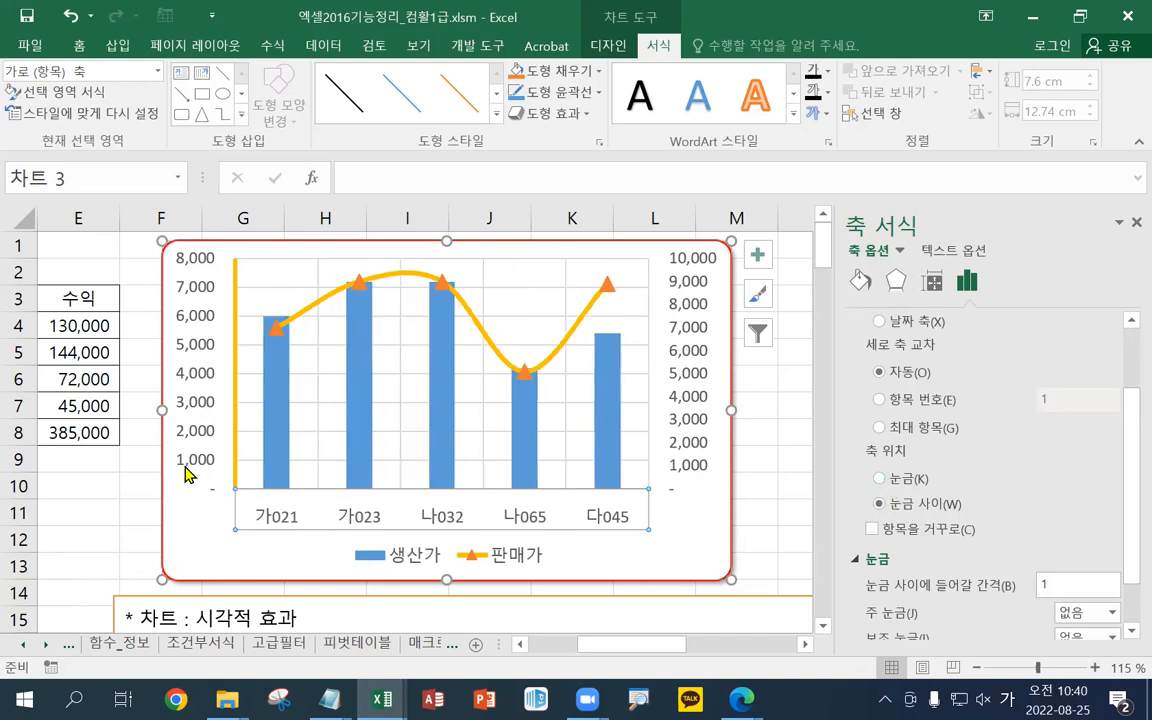
- Try reversing the category order with 항목을 거꾸로, and turn it off again
scroll(1040, 492, "down", 3)
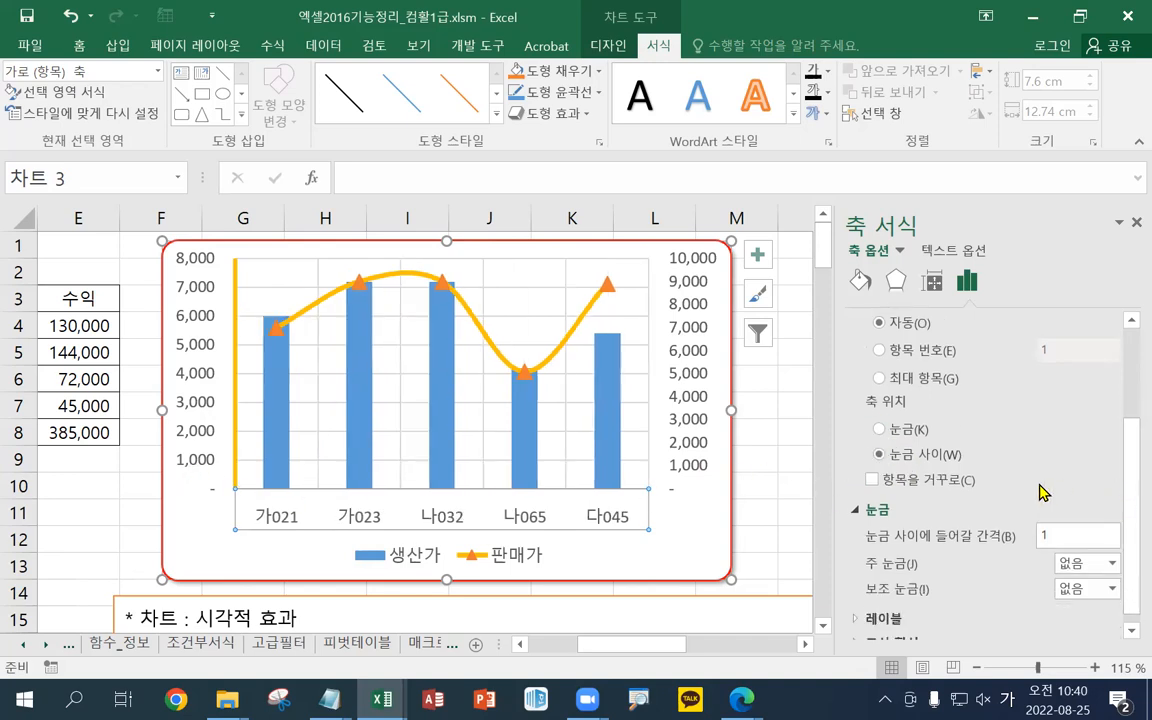
left_click(864, 605)
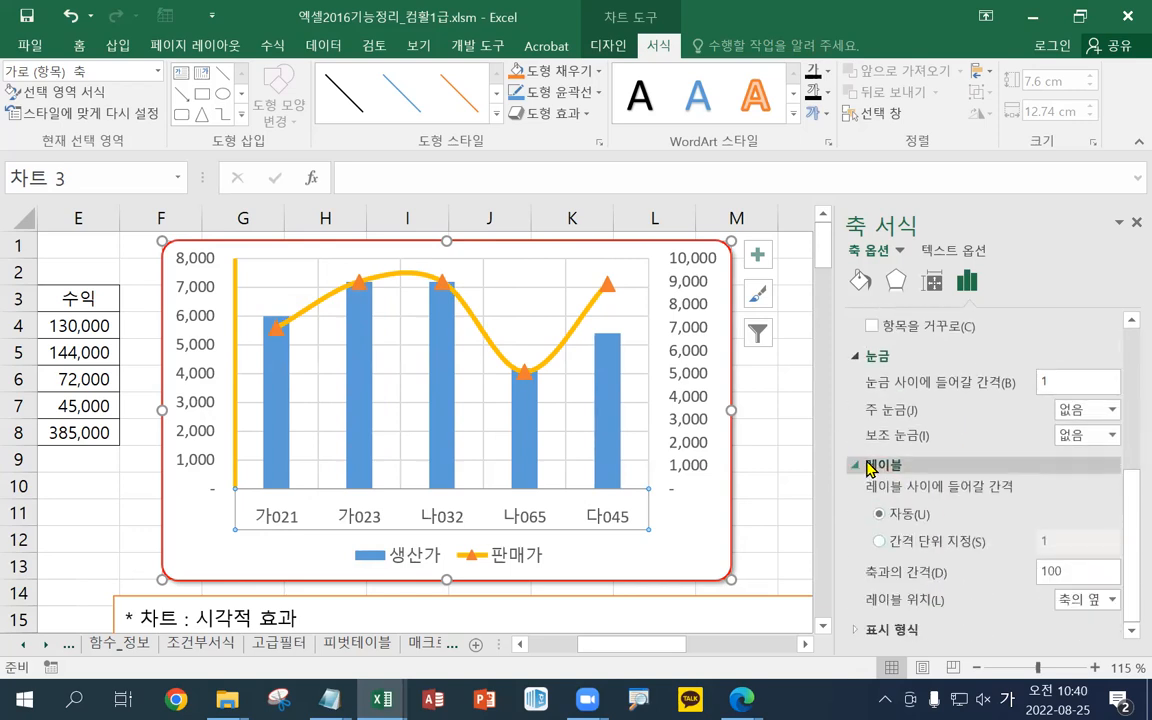
left_click(866, 466)
left_click(872, 466)
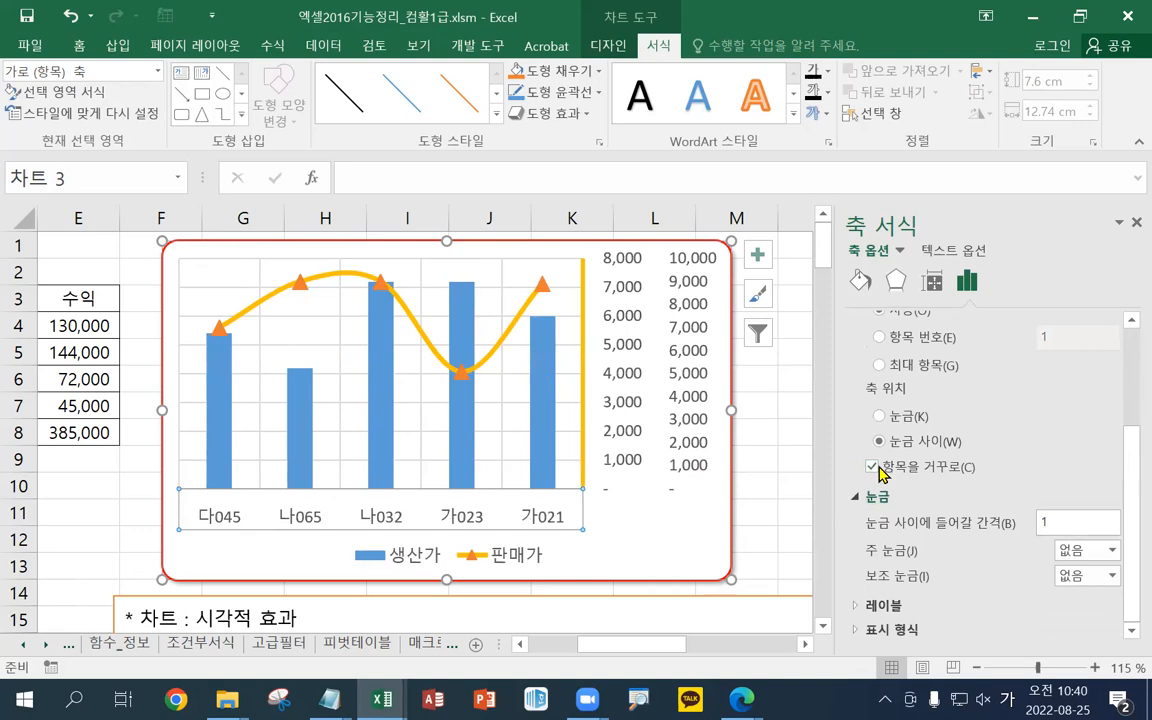
left_click(878, 468)
- Set the category axis labels' distance from the axis (축과의 간격) to 500
left_click(862, 605)
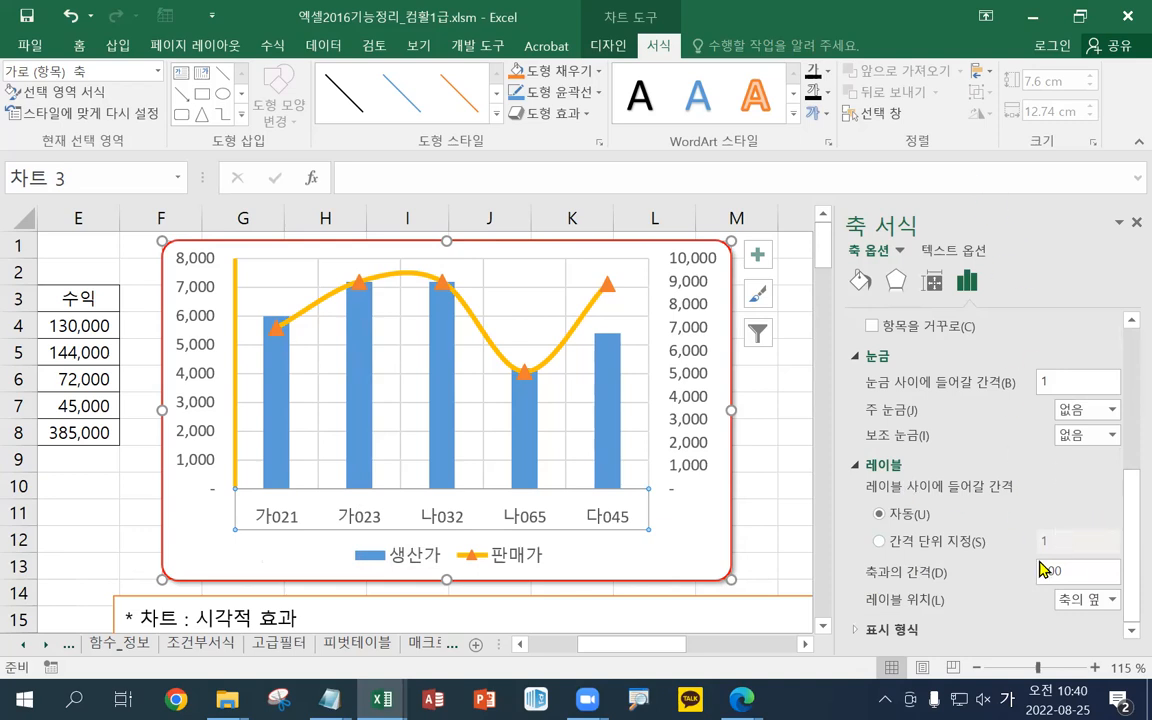
left_click_drag(1110, 571, 1028, 586)
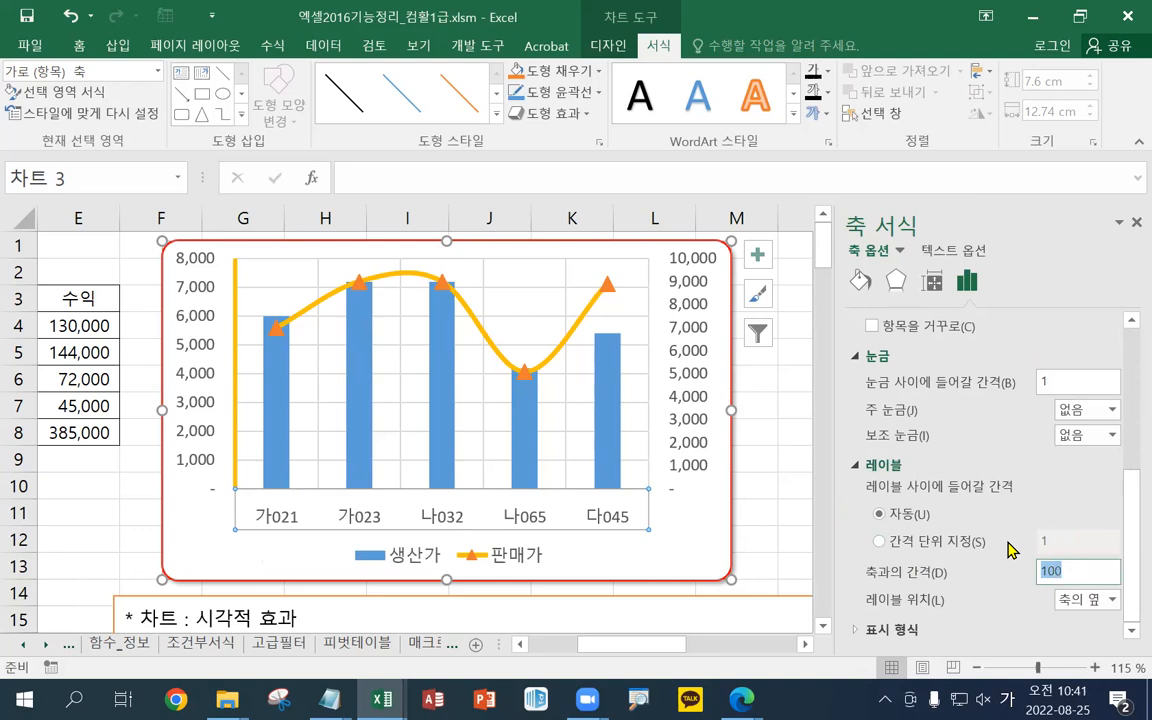
type("5")
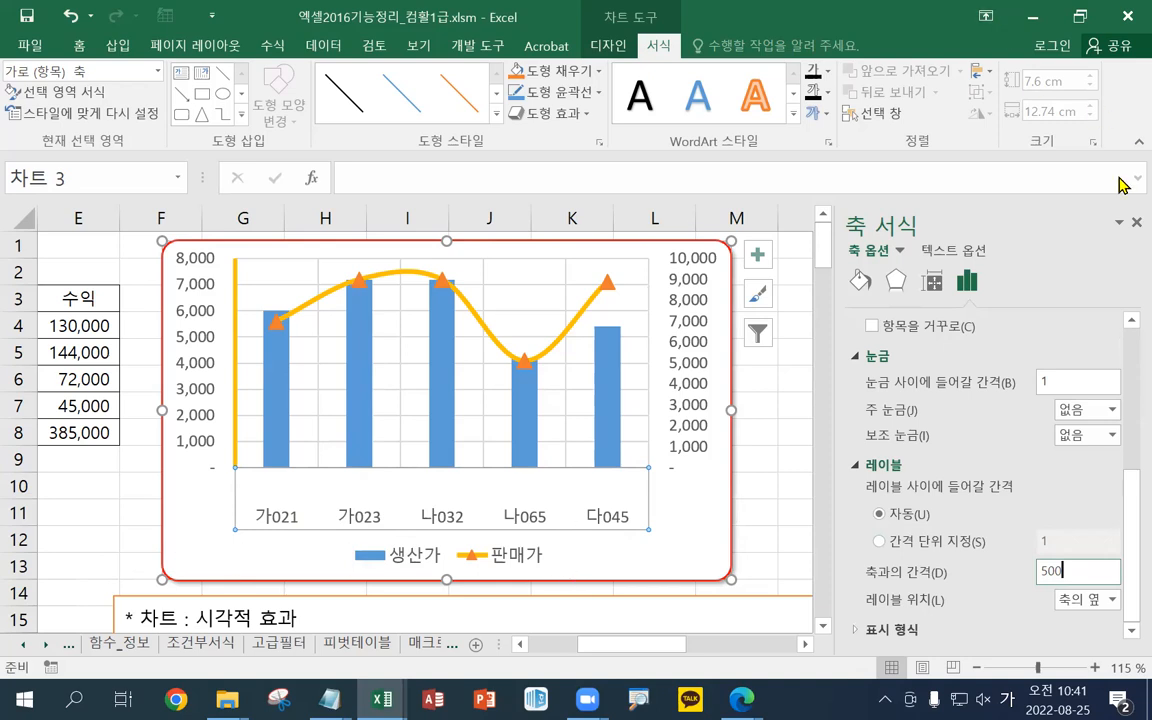
- Close the axis formatting pane to return to the full chart sheet
left_click(1135, 223)
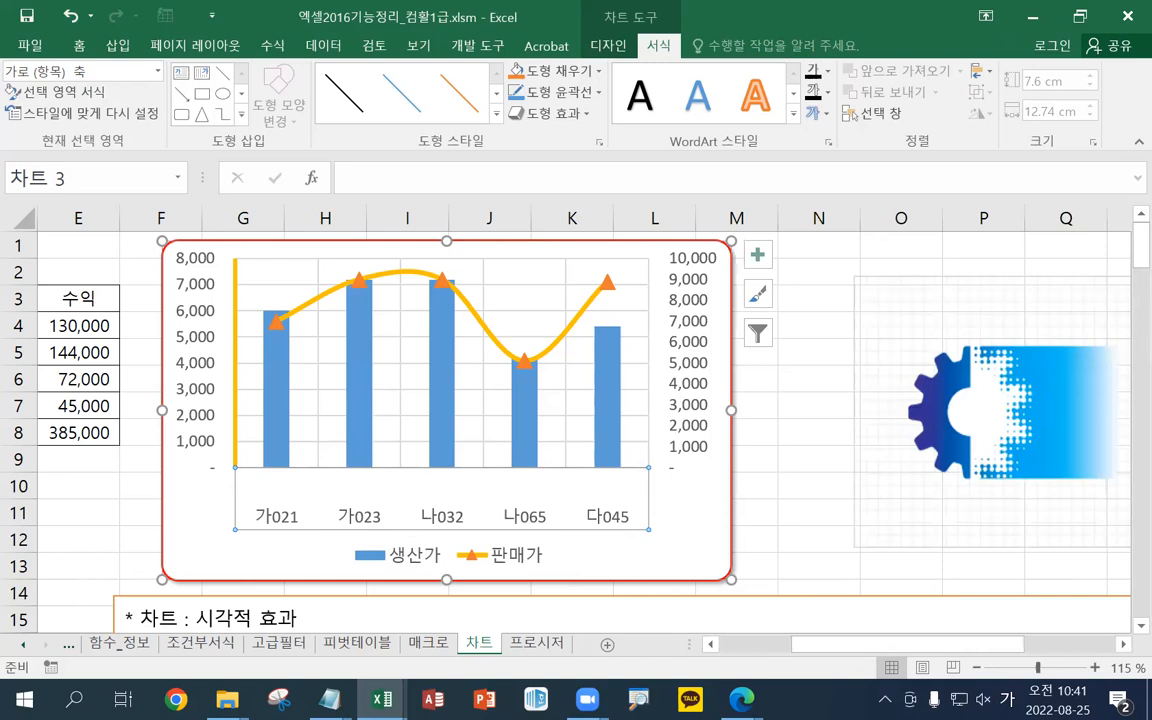
key("alt+Tab")
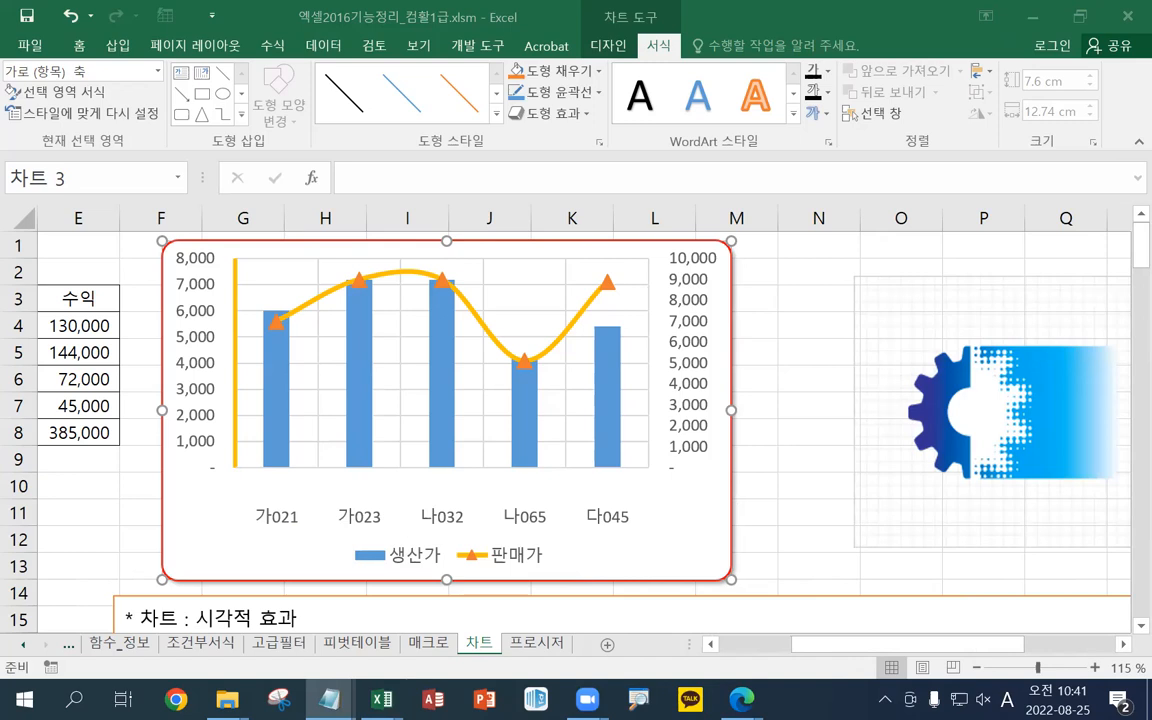
key("alt+Tab")
- Try a centered overlay title on the chart and remove it again
left_click(607, 46)
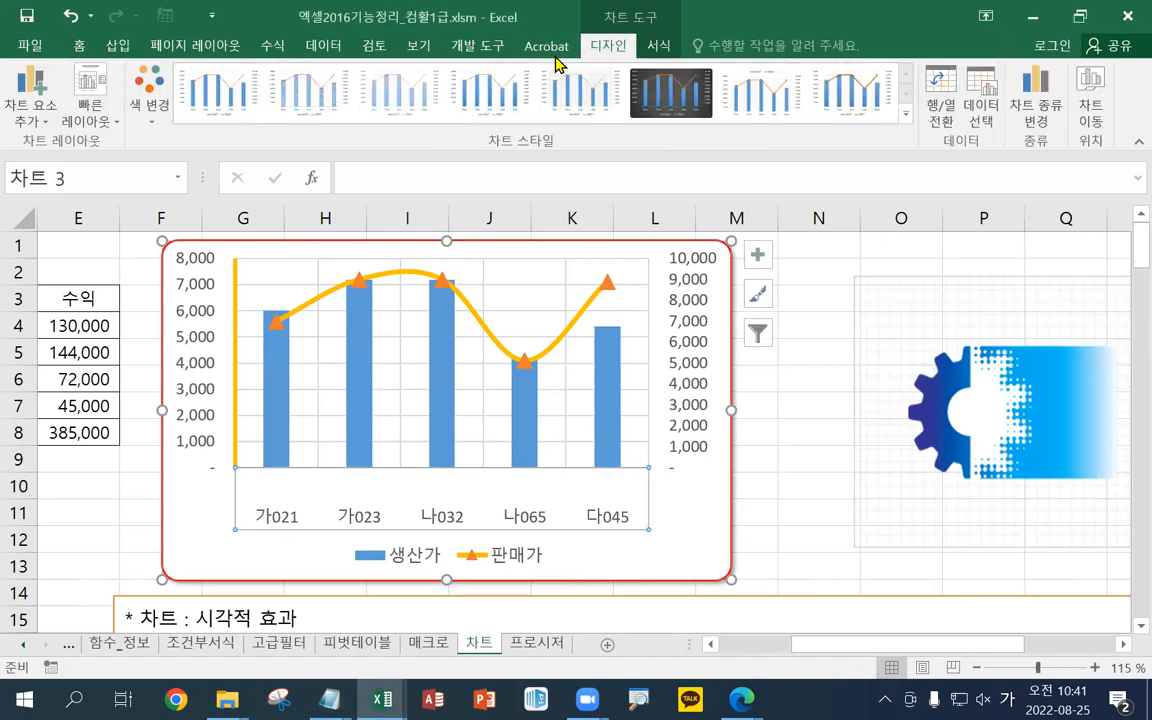
left_click(30, 100)
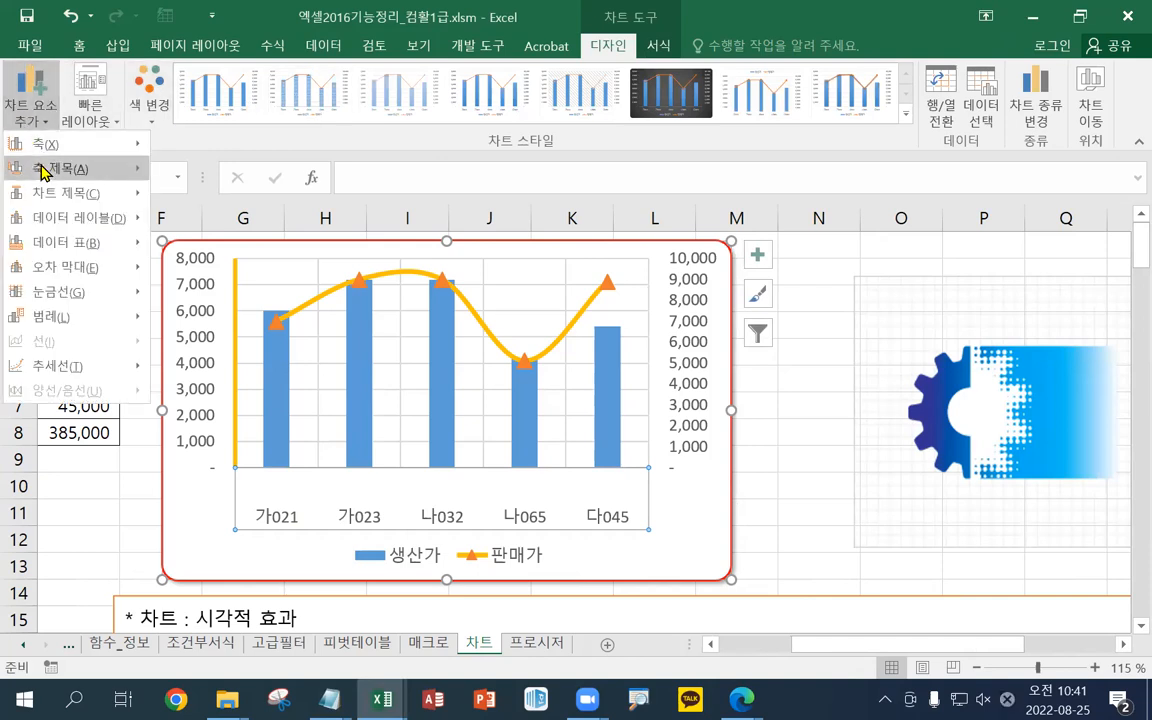
mouse_move(55, 205)
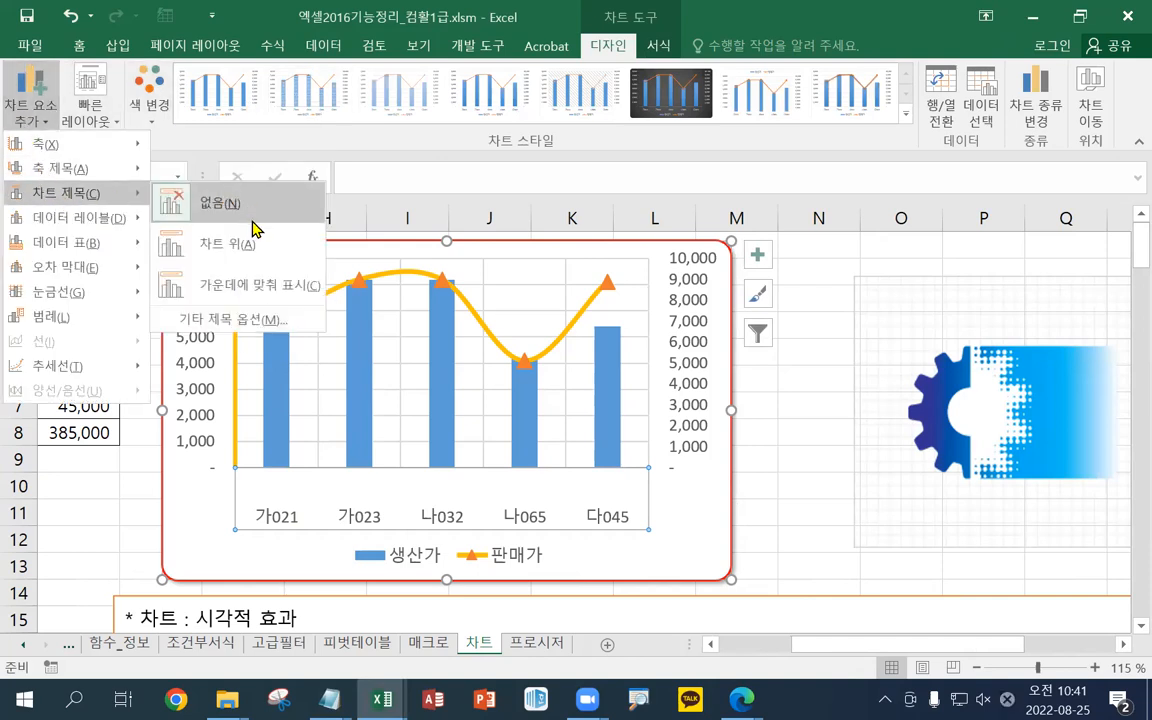
left_click(250, 293)
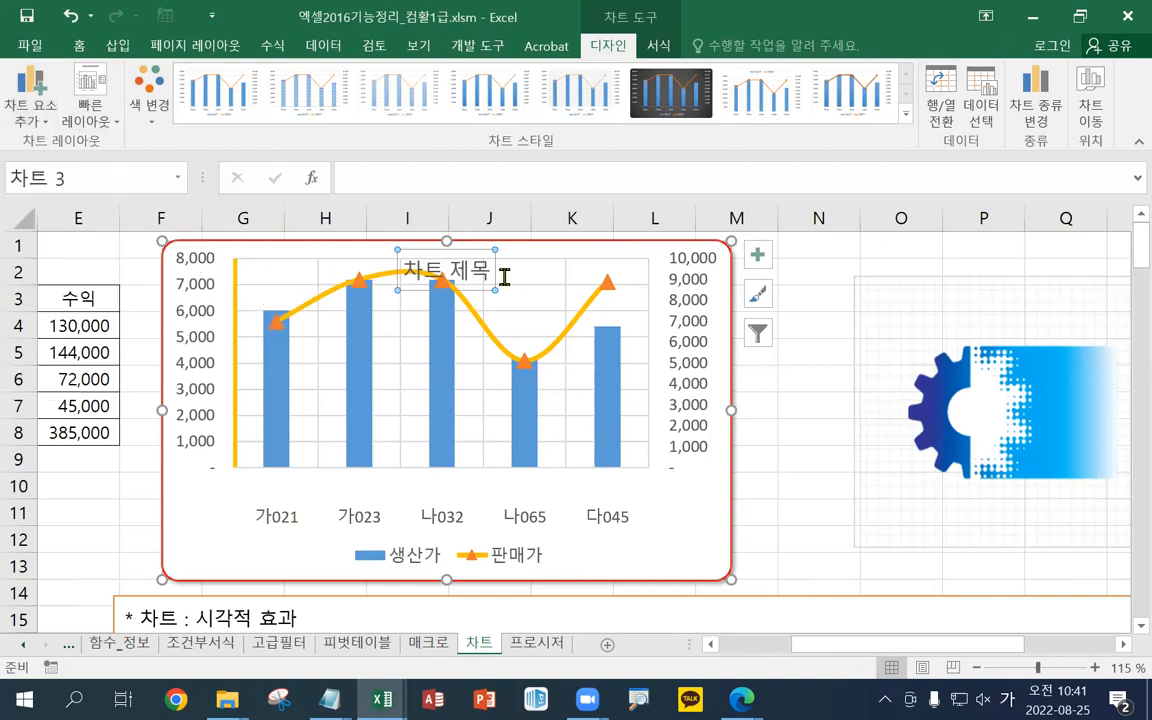
left_click(28, 115)
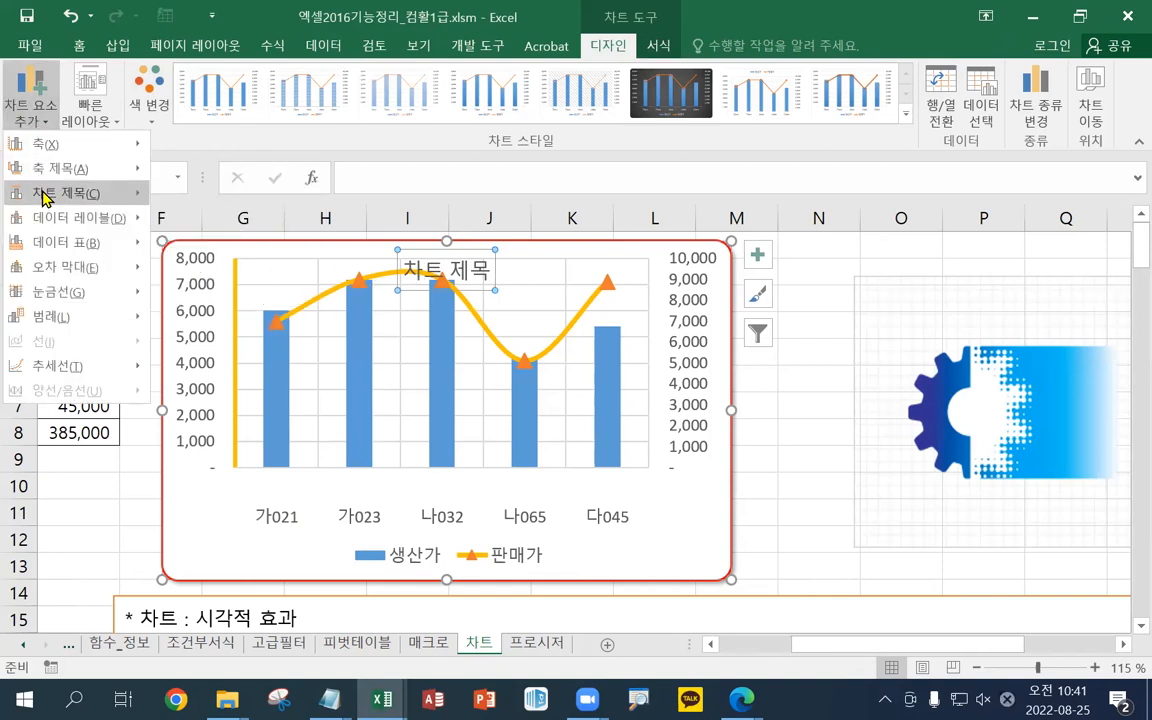
mouse_move(46, 195)
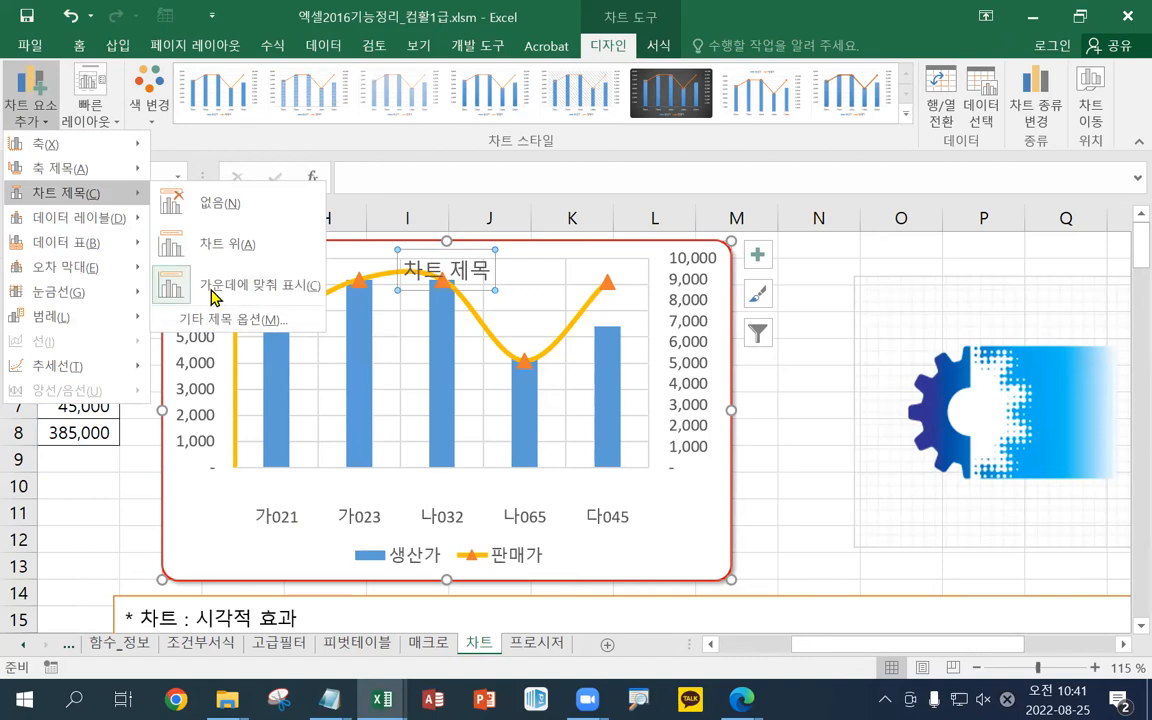
left_click(175, 202)
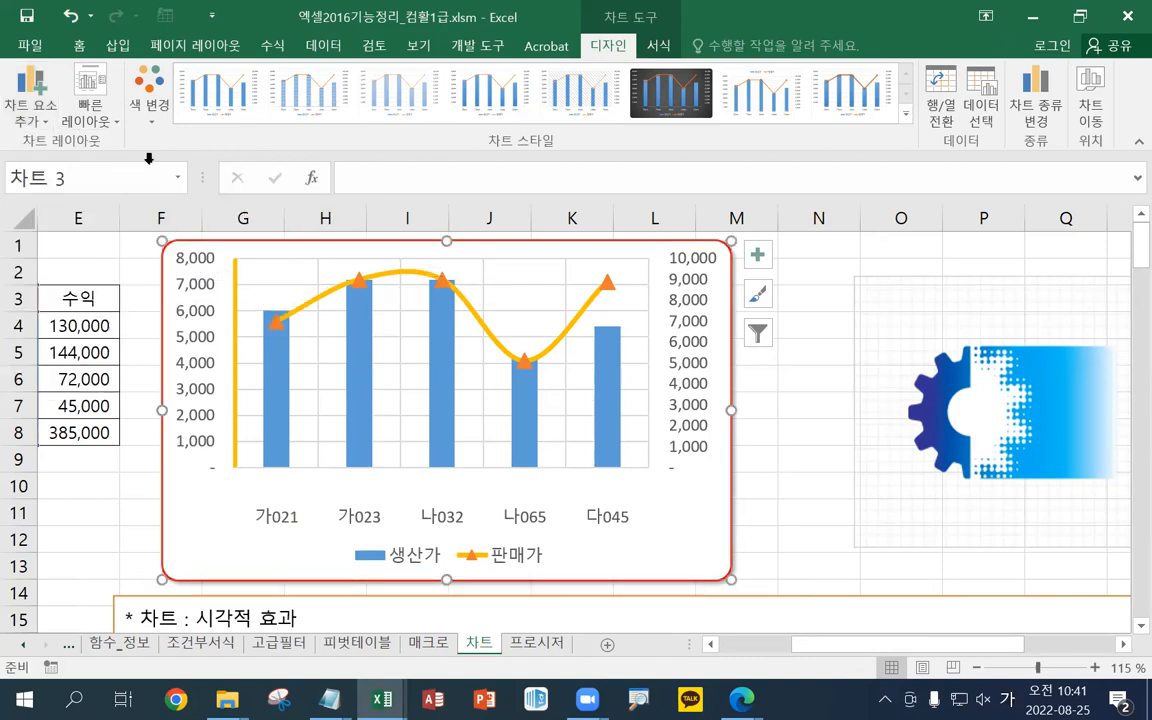
- Add a title above the chart and set its text to "이익 분석"
left_click(33, 122)
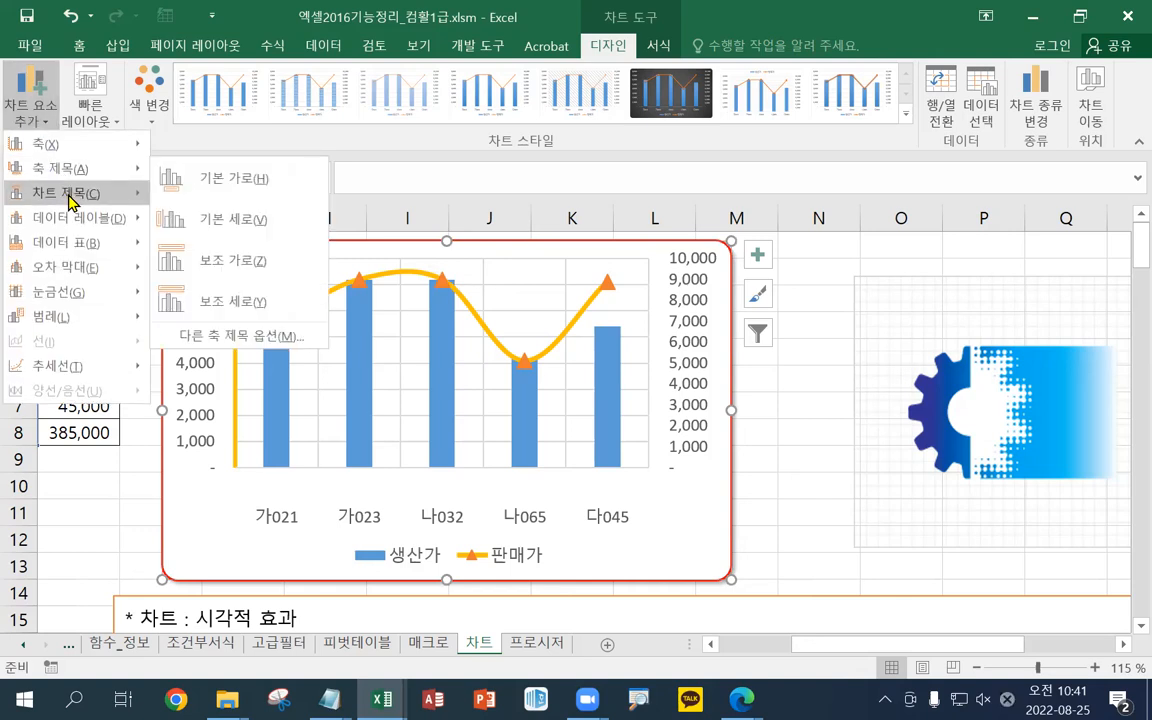
mouse_move(130, 193)
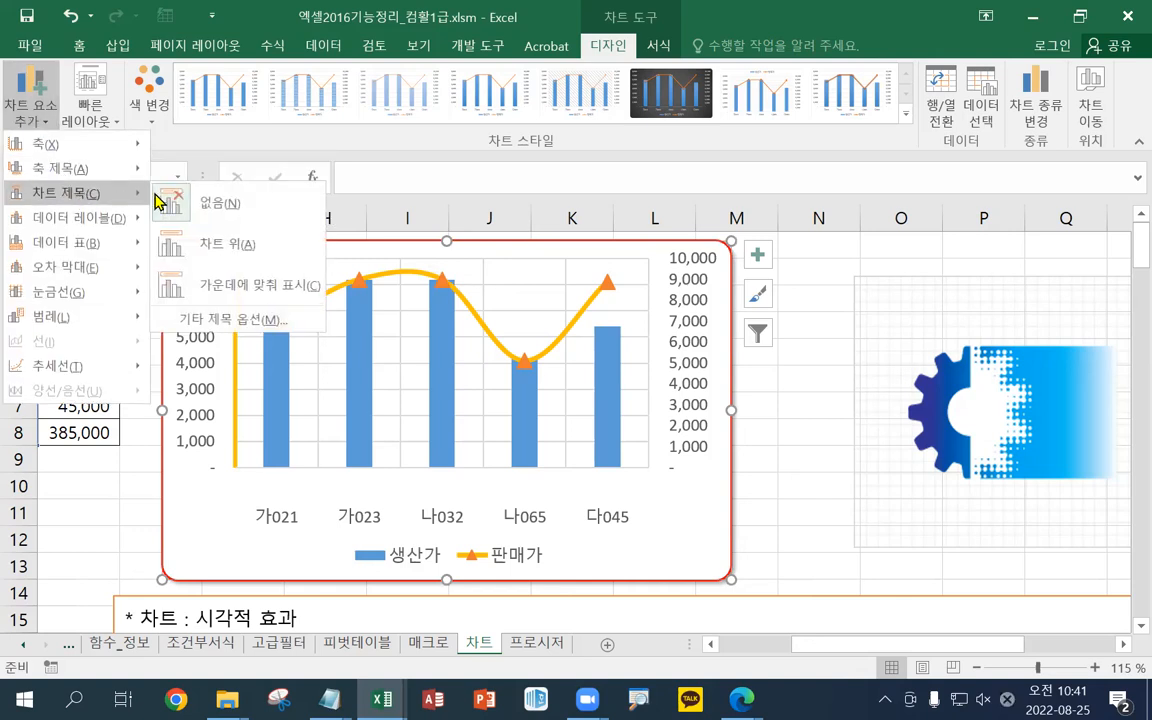
left_click(218, 254)
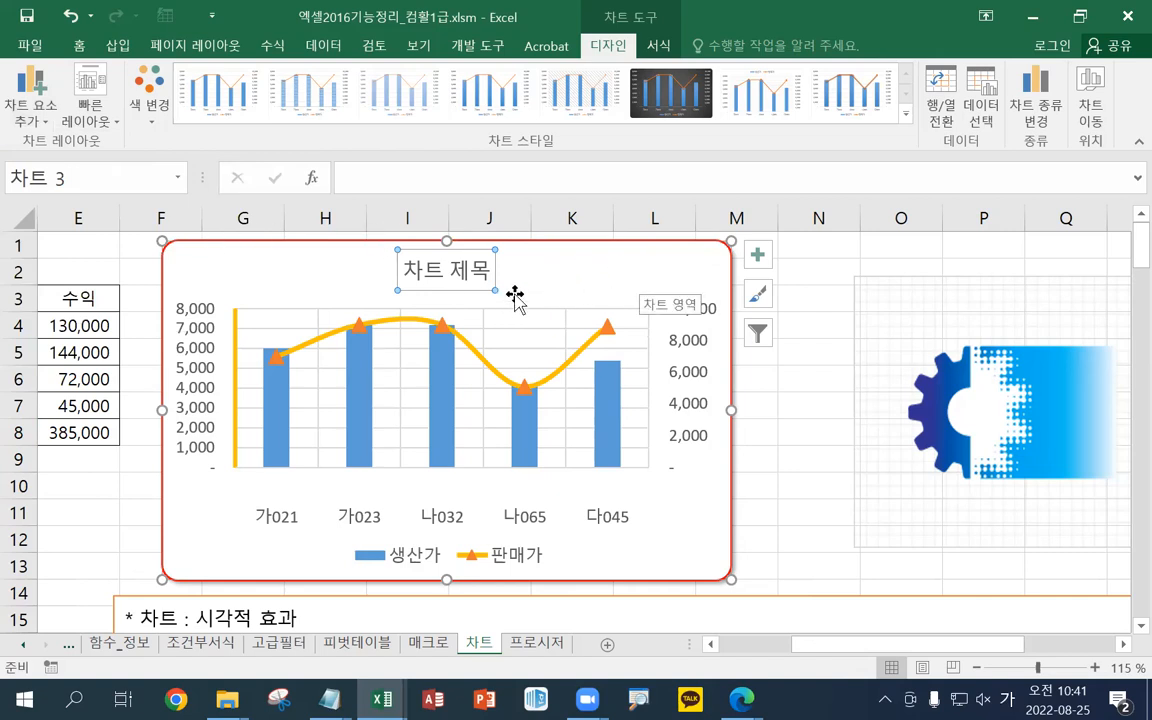
key("Return")
type("이")
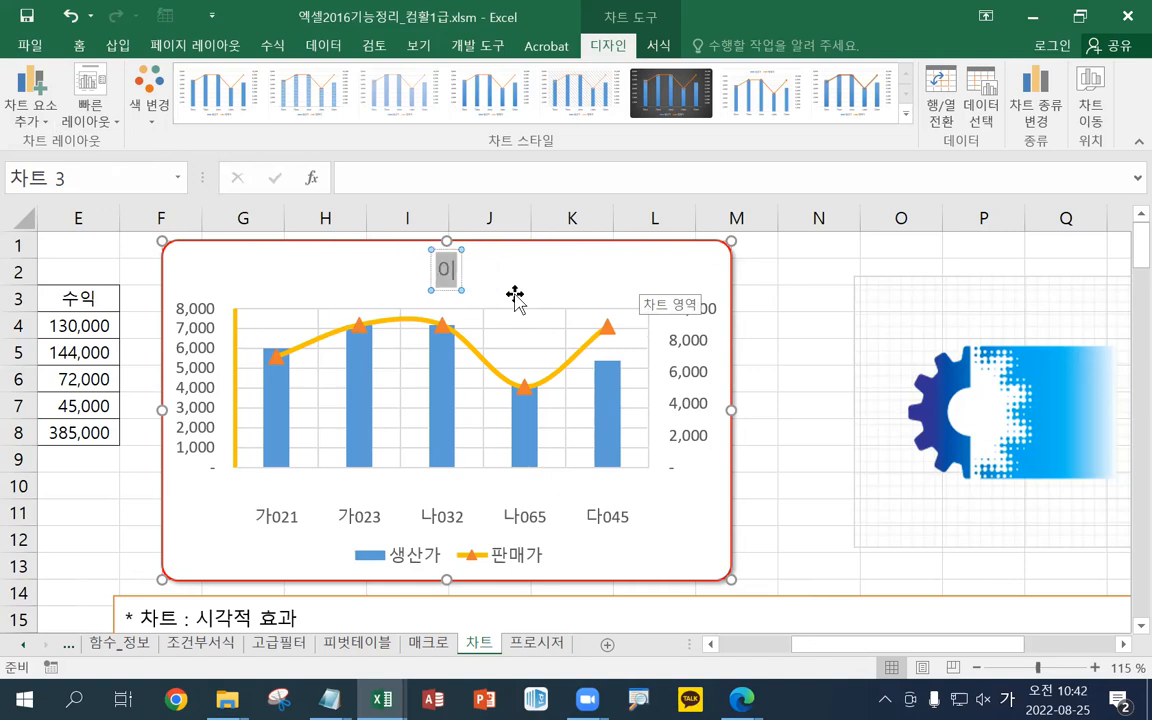
type("익 분석")
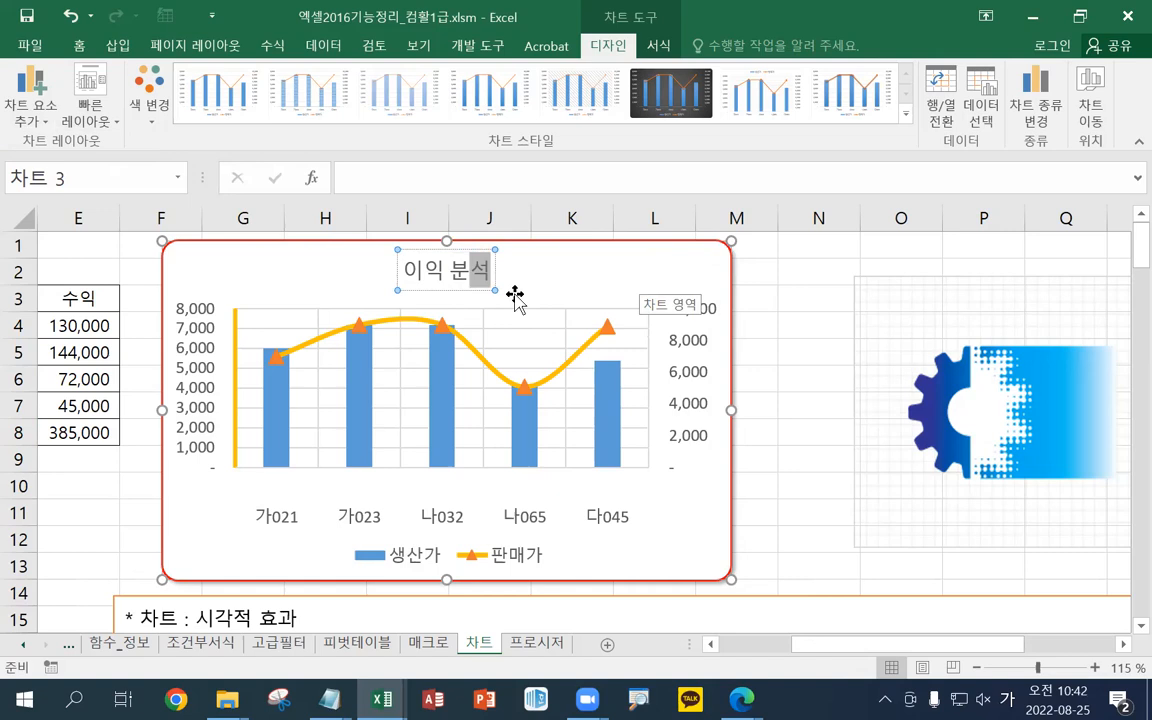
key("Escape")
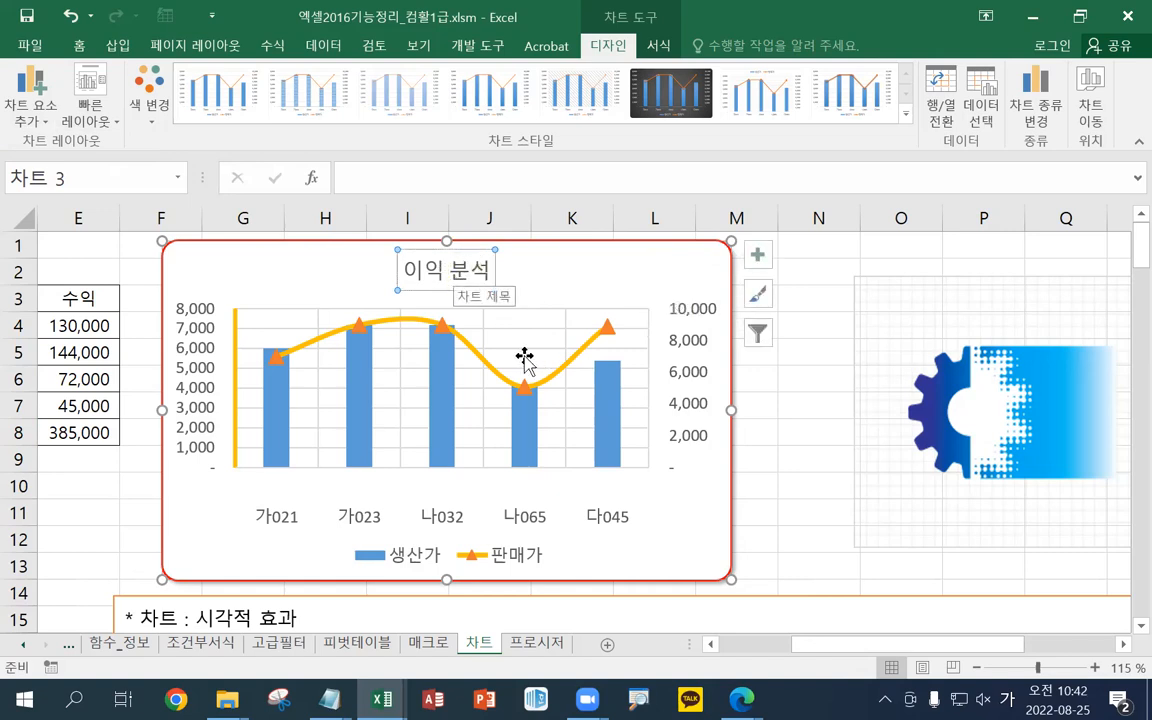
- Apply the solid gold-filled theme shape style with white text to the chart title
left_click_drag(858, 655, 771, 645)
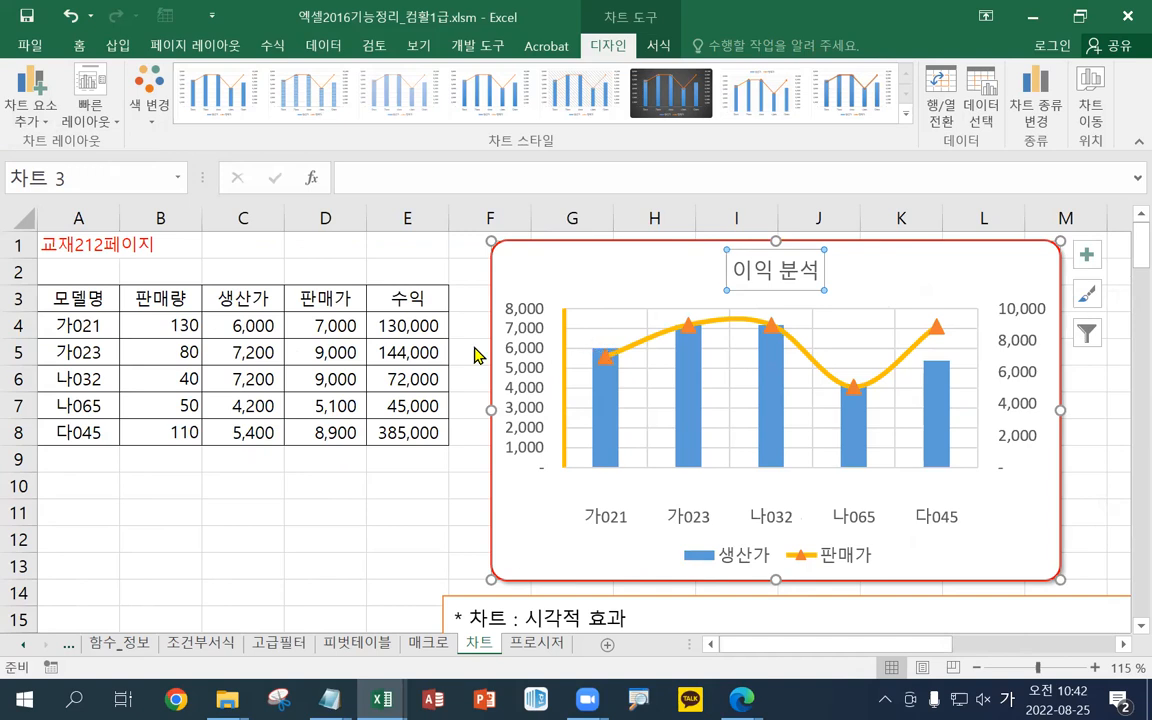
left_click(82, 46)
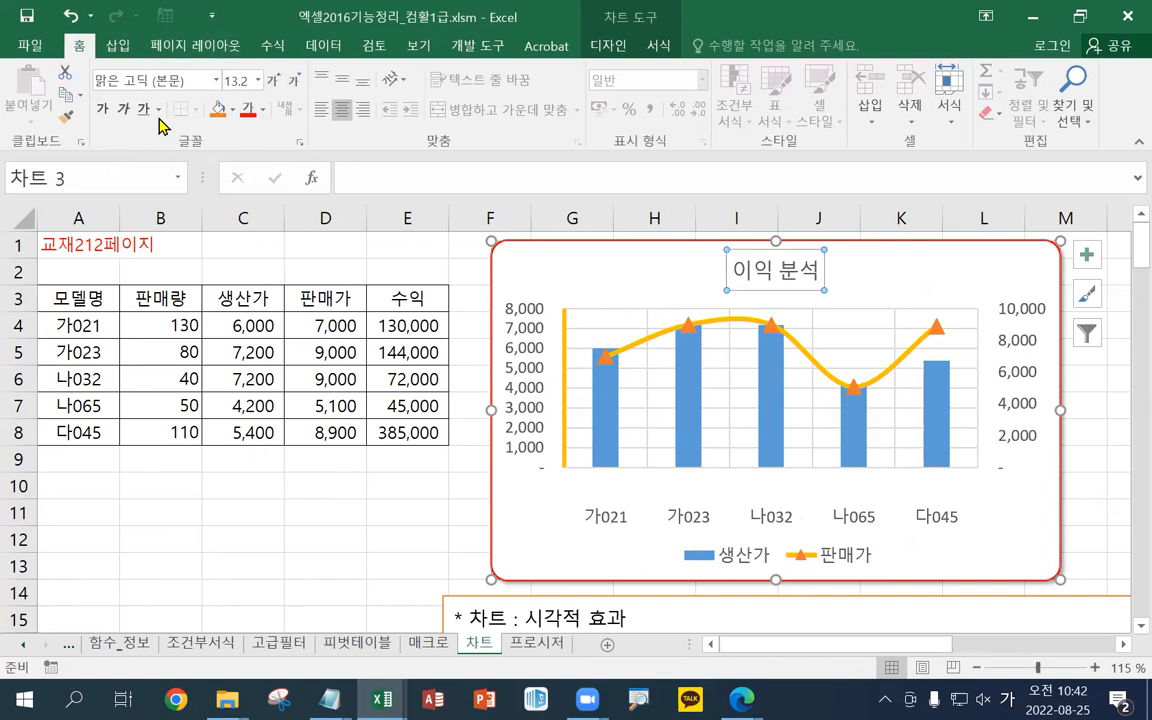
left_click(652, 45)
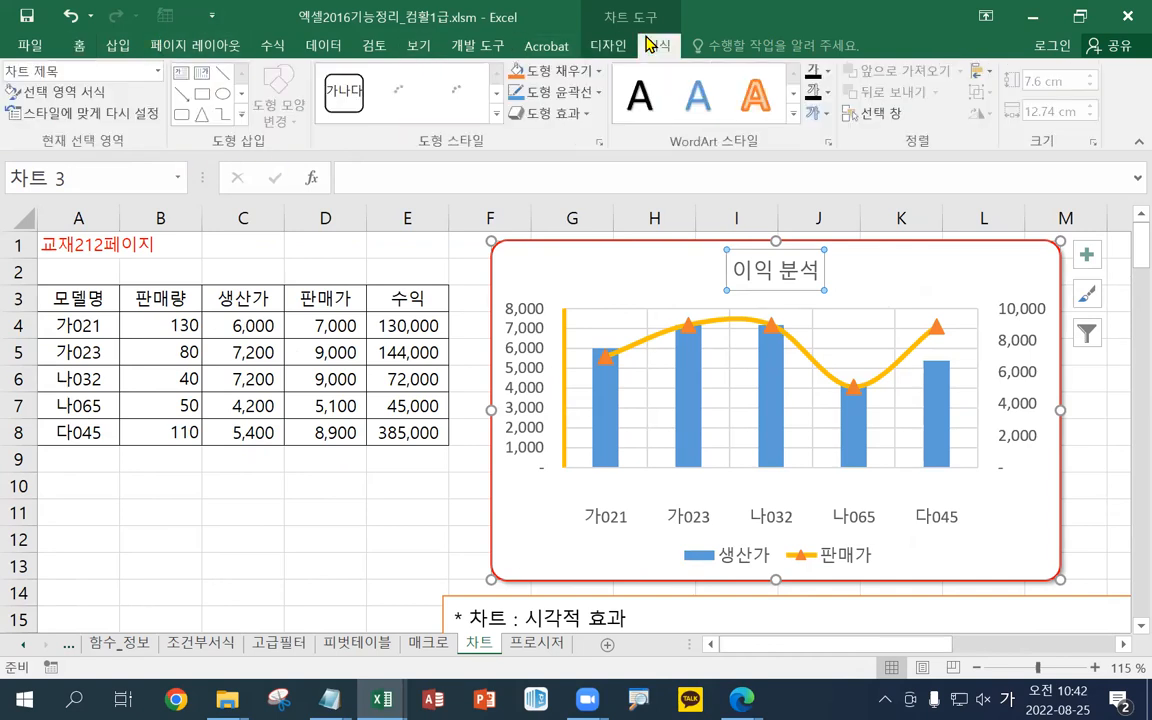
left_click(497, 116)
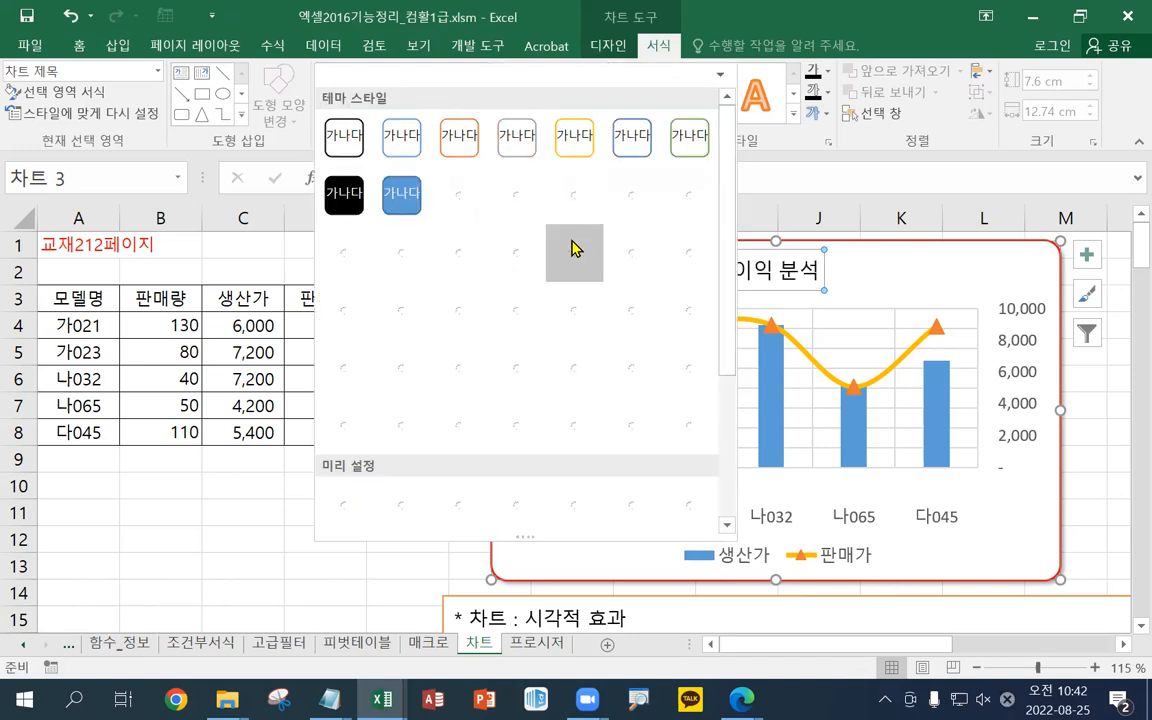
left_click(575, 200)
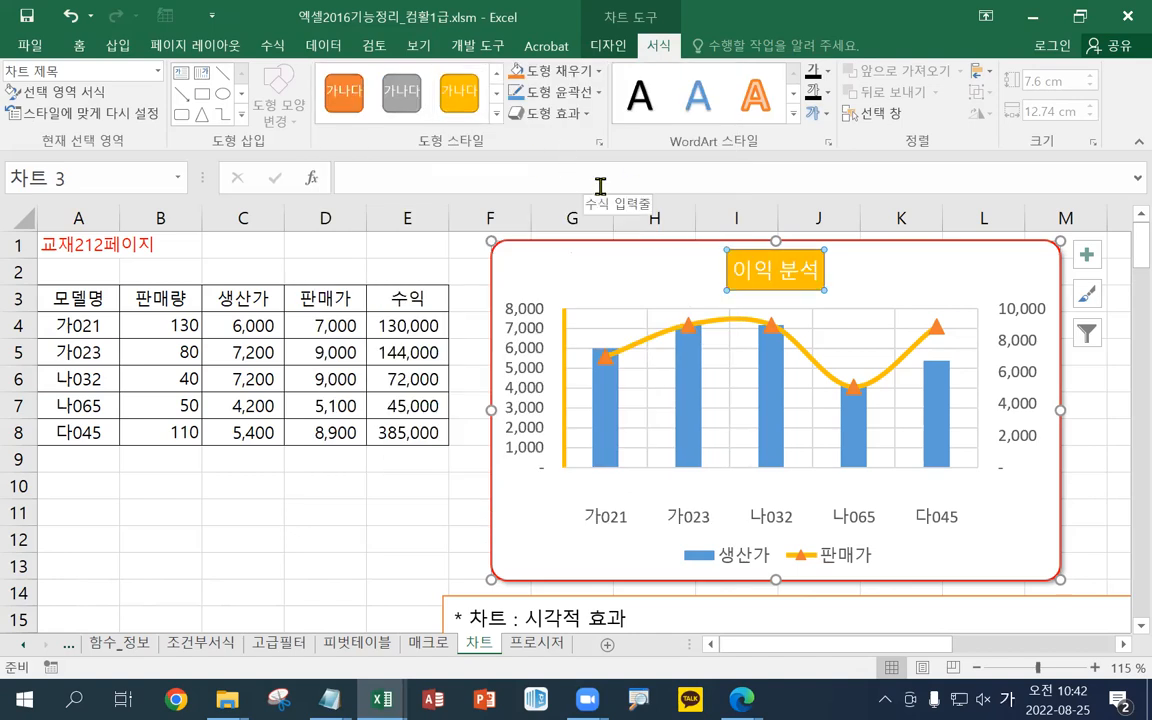
- Fill the chart title with standard yellow and give it a standard red outline
left_click(597, 71)
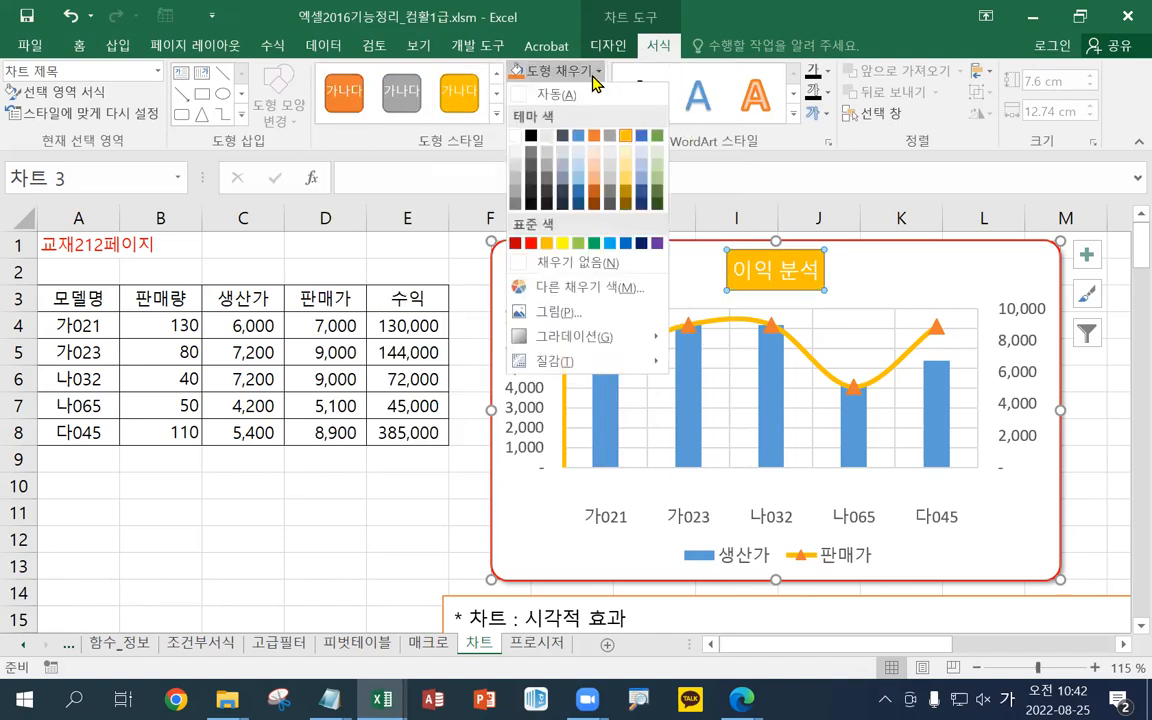
left_click(563, 244)
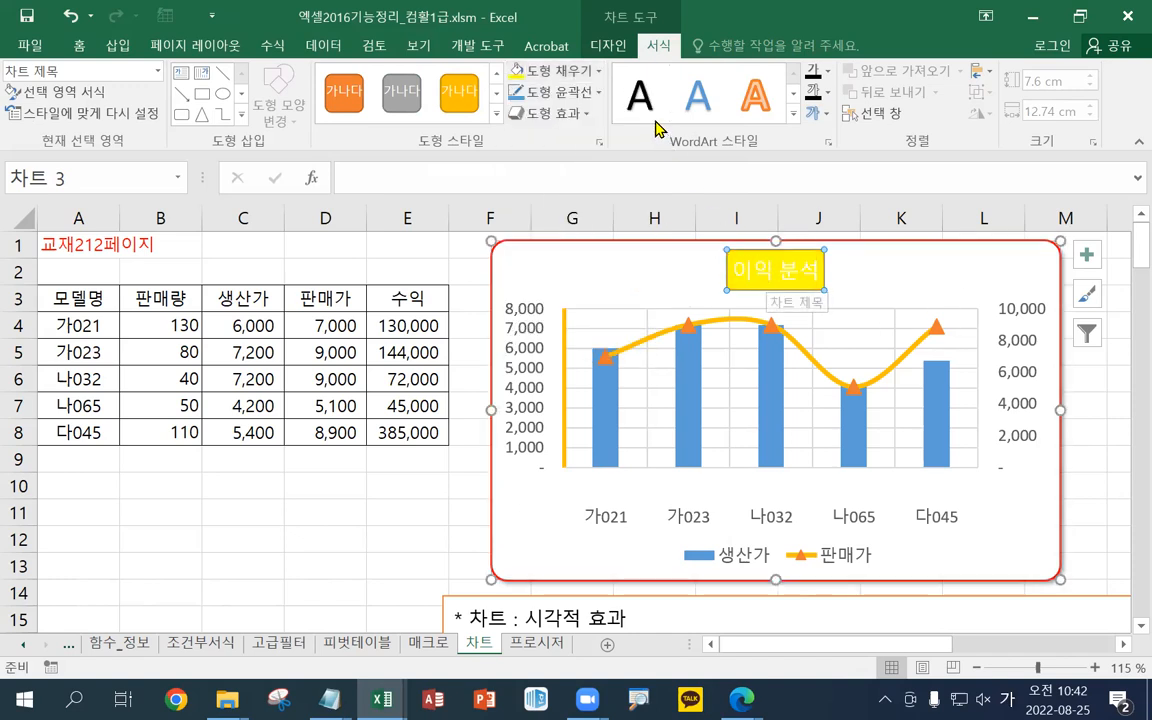
left_click(586, 92)
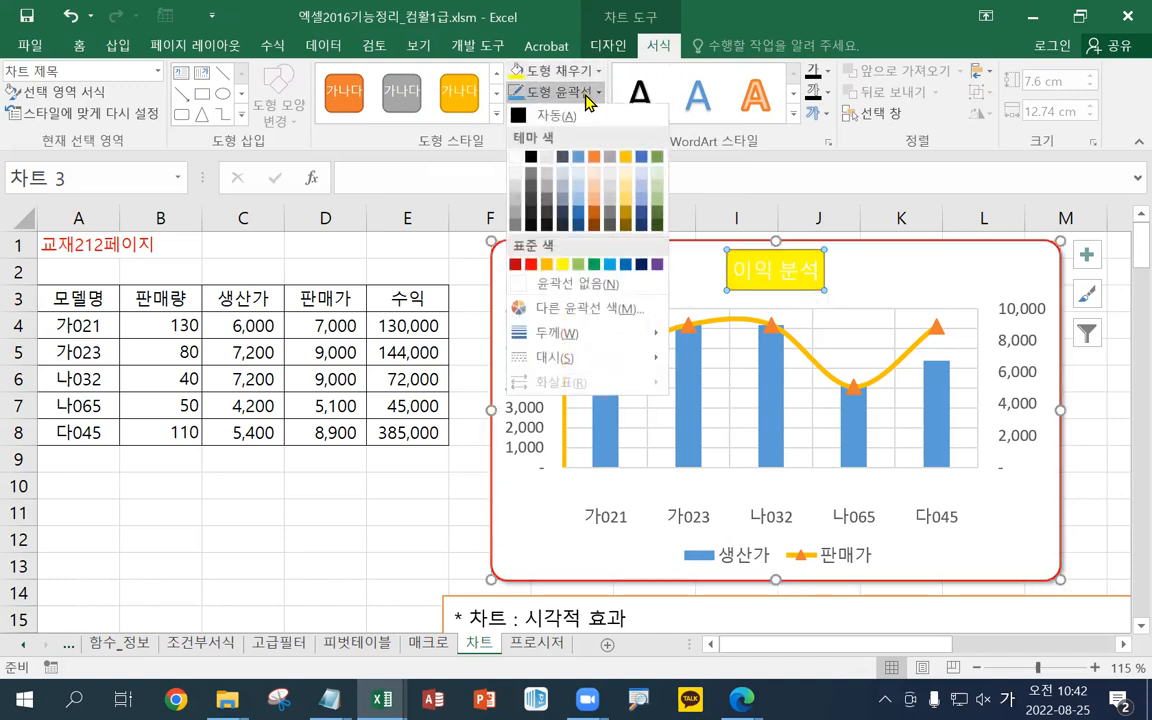
left_click(530, 264)
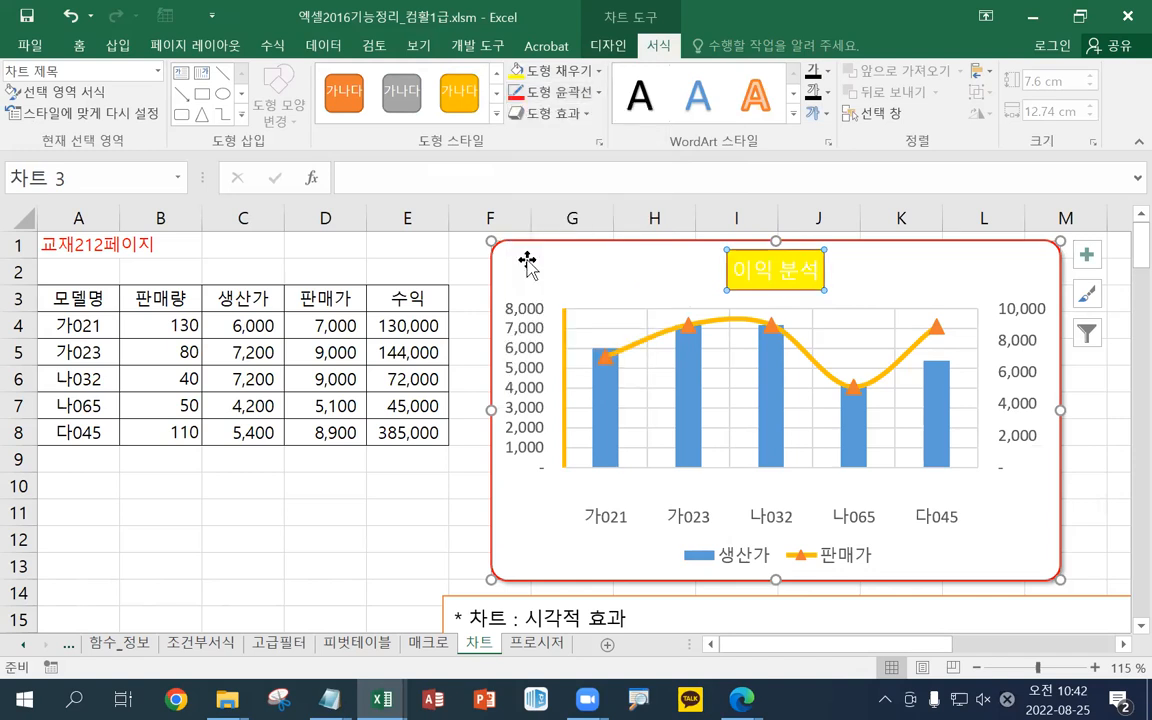
- Apply the inner center shadow effect to the chart title
left_click(586, 115)
mouse_move(640, 192)
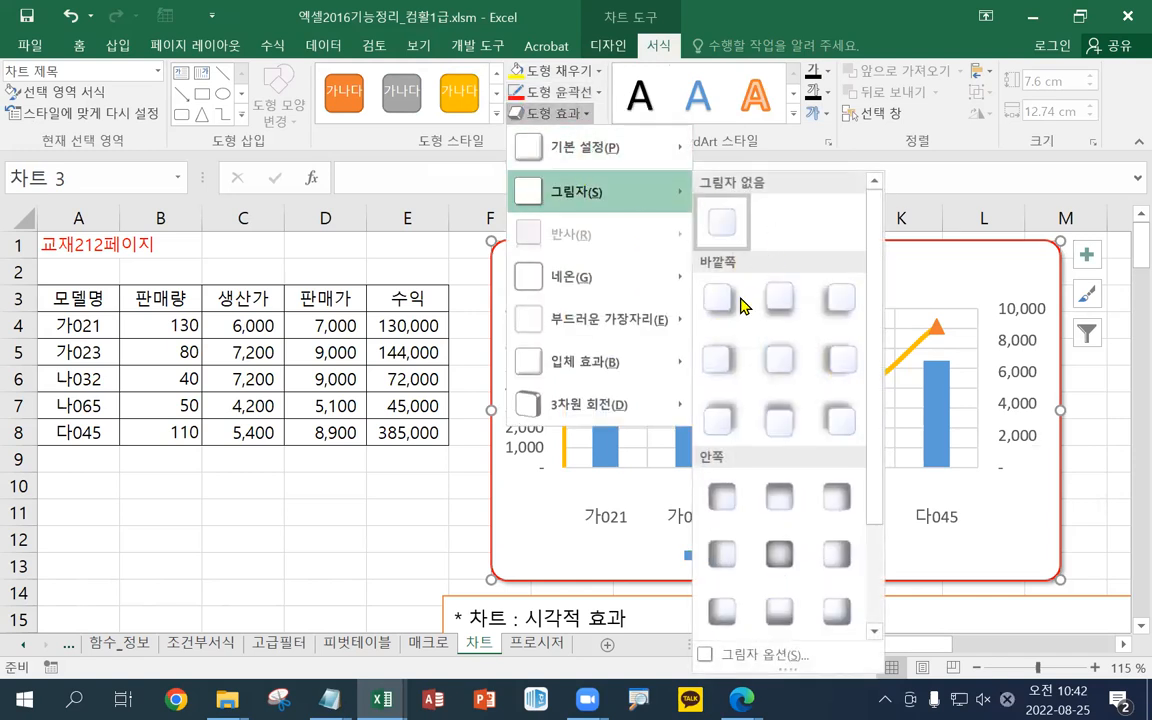
left_click(783, 553)
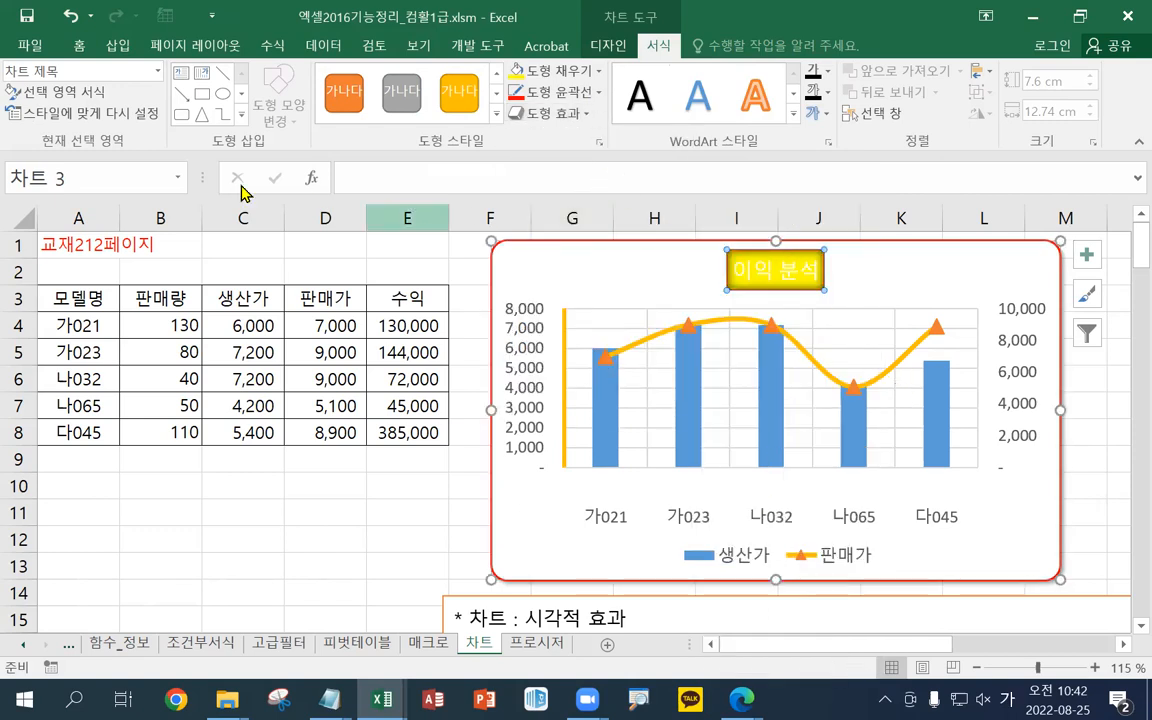
- Open the chart title's format settings and change its solid fill color to standard orange
left_click(88, 95)
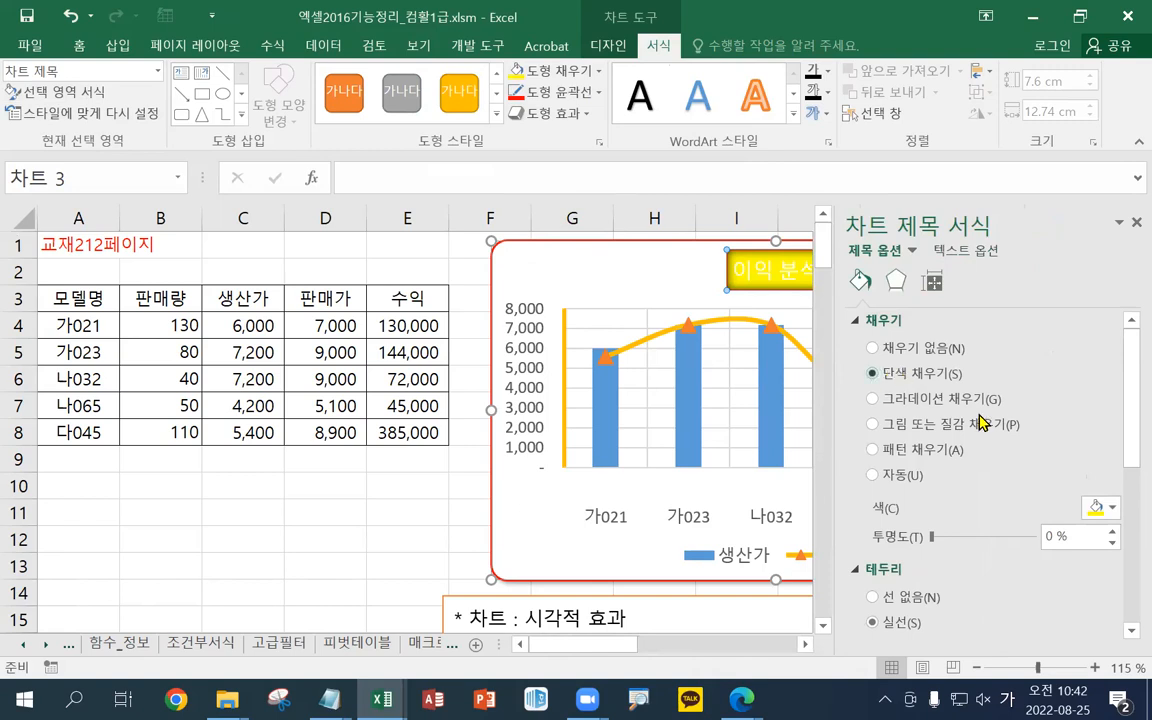
left_click(1102, 508)
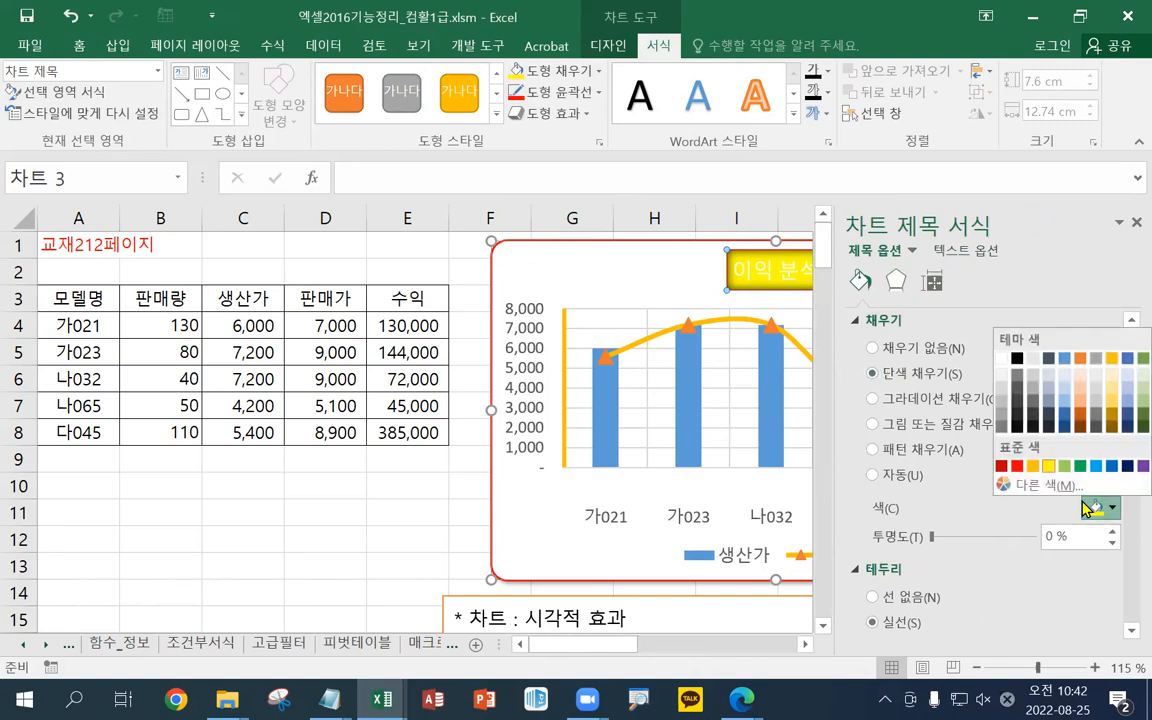
left_click(1033, 465)
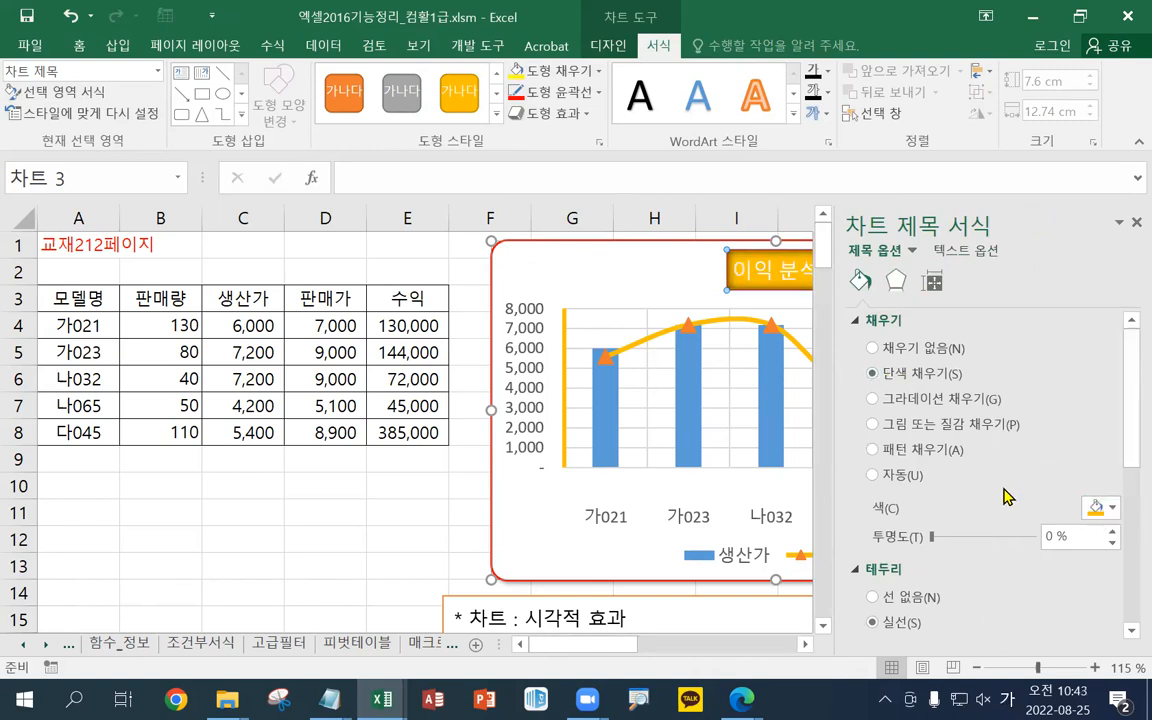
- Set the chart title's solid border to standard green with a width of 3 pt
left_click_drag(1124, 399, 1122, 514)
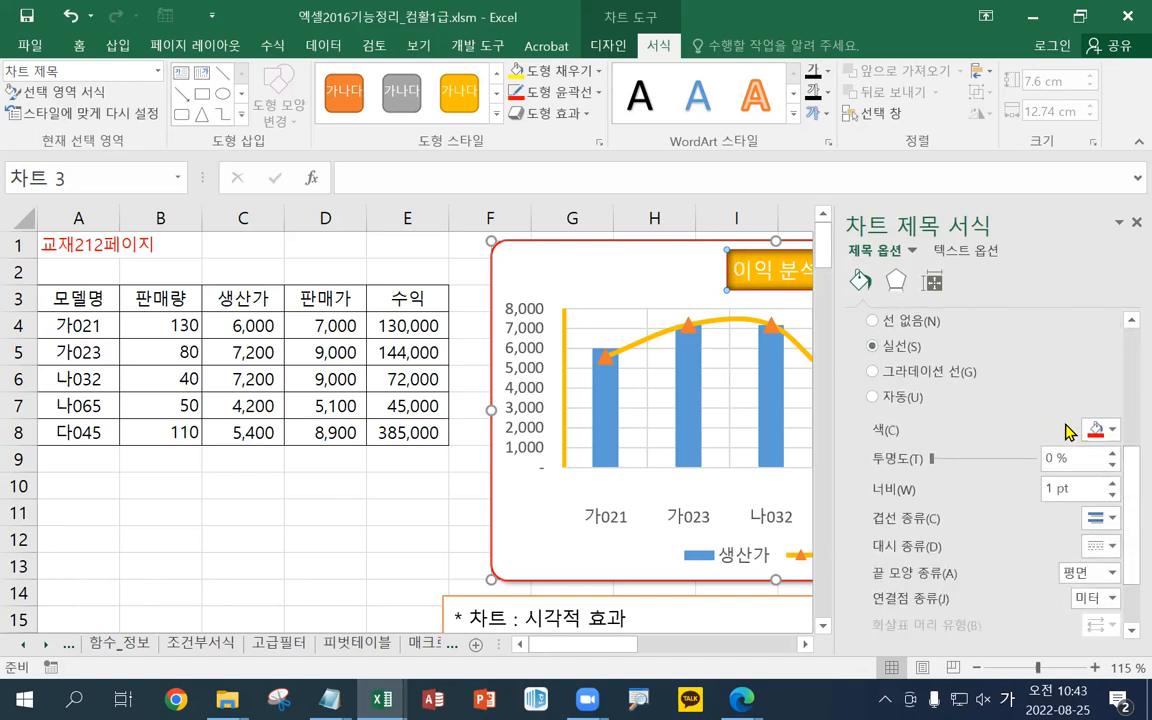
left_click(1114, 432)
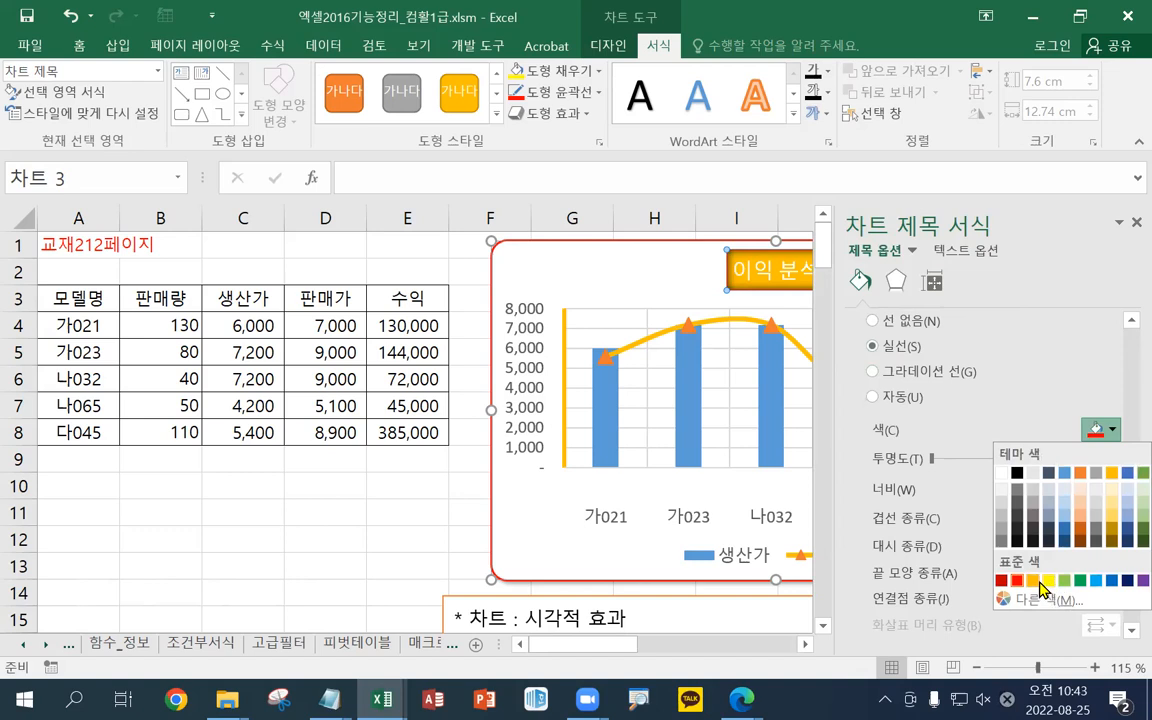
left_click(1080, 581)
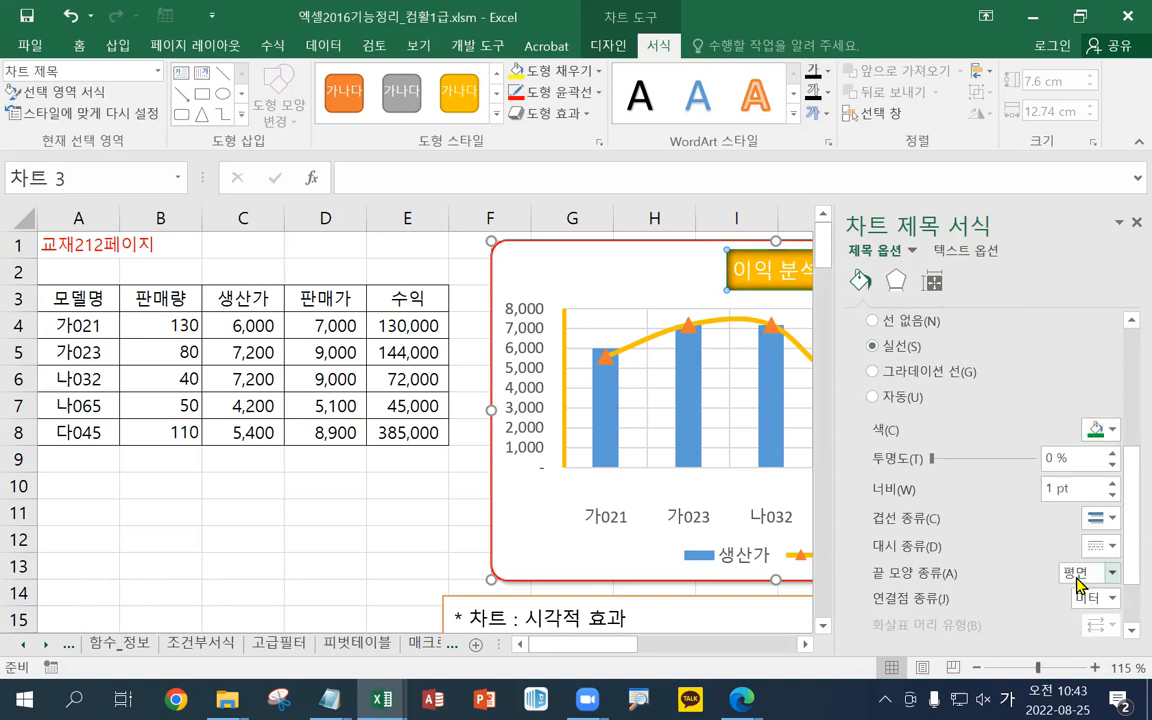
left_click(1113, 482)
left_click(1113, 482)
left_click(1113, 482)
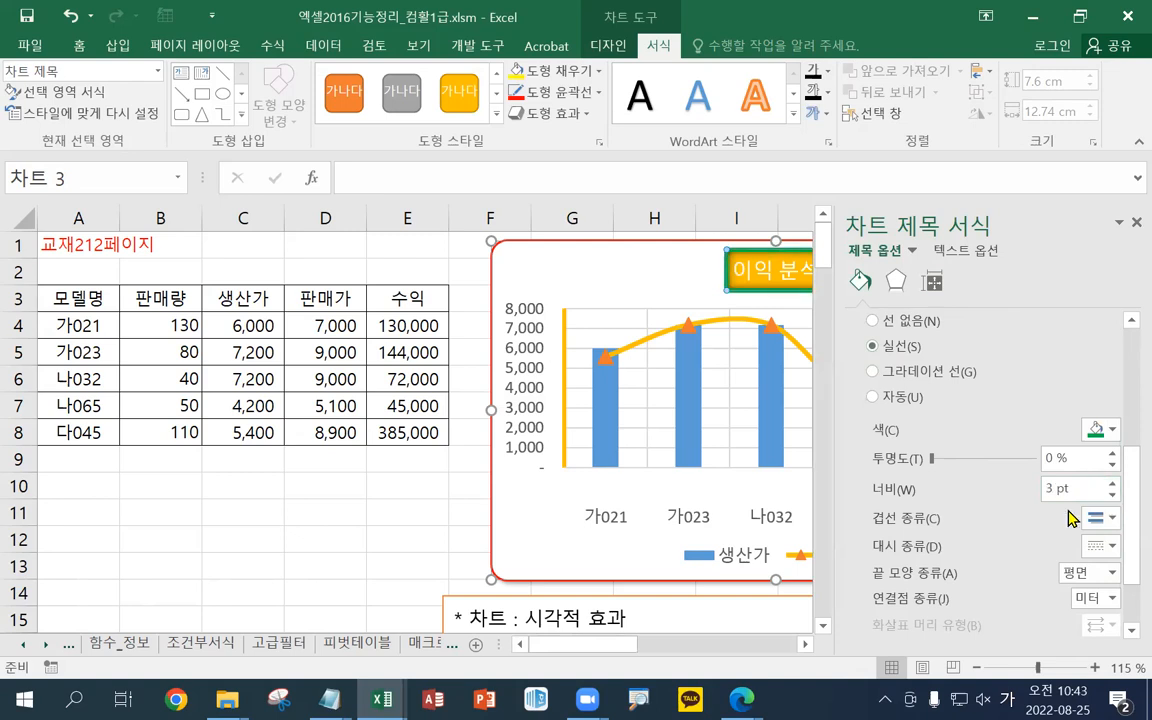
scroll(1070, 517, "down", 3)
scroll(1070, 517, "up", 8)
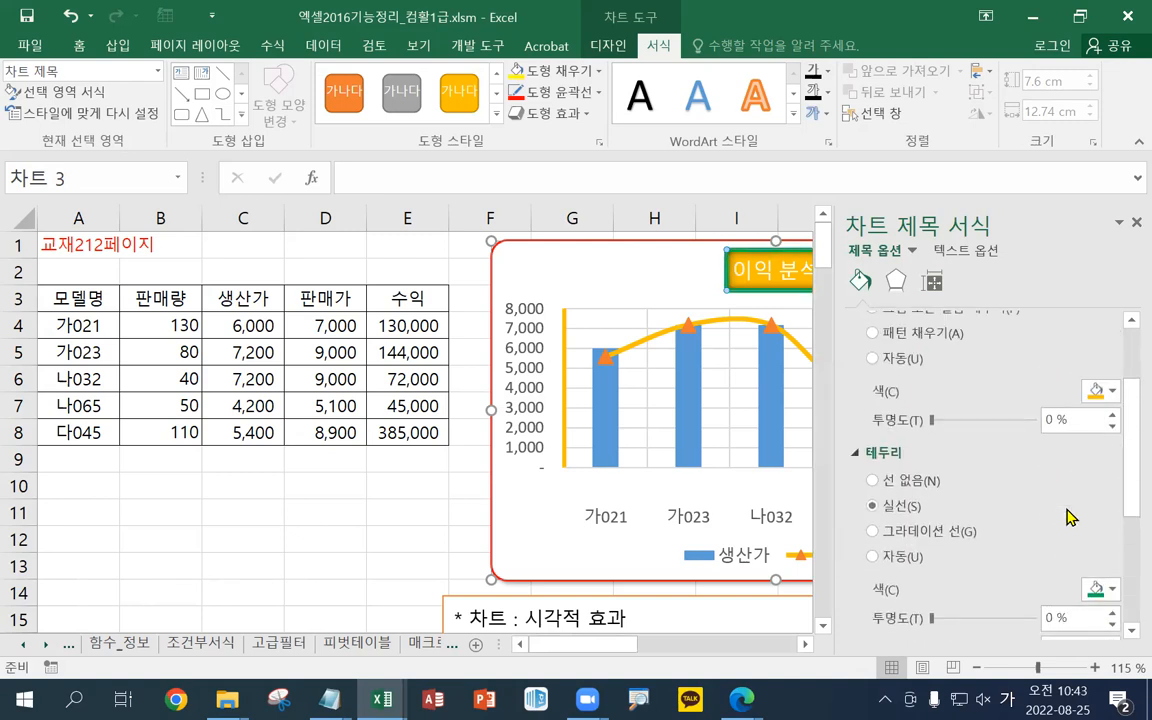
scroll(1070, 517, "down", 8)
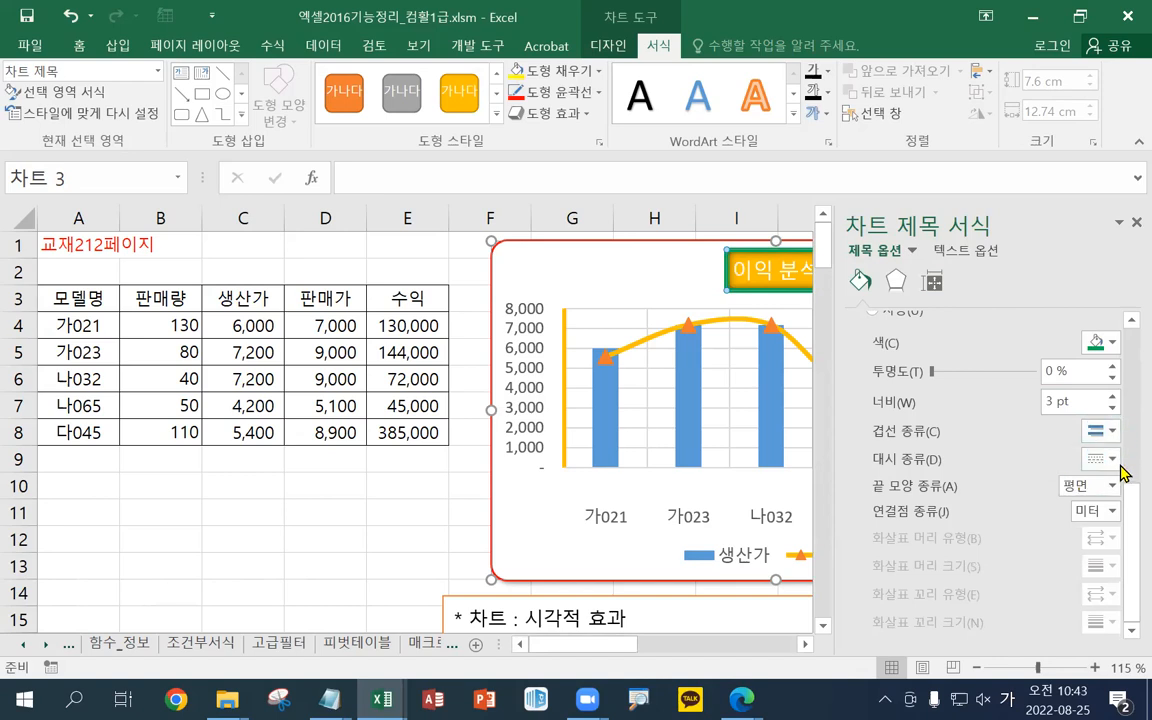
- Set the dash type of the chart title's border to the dashed line
left_click(1113, 461)
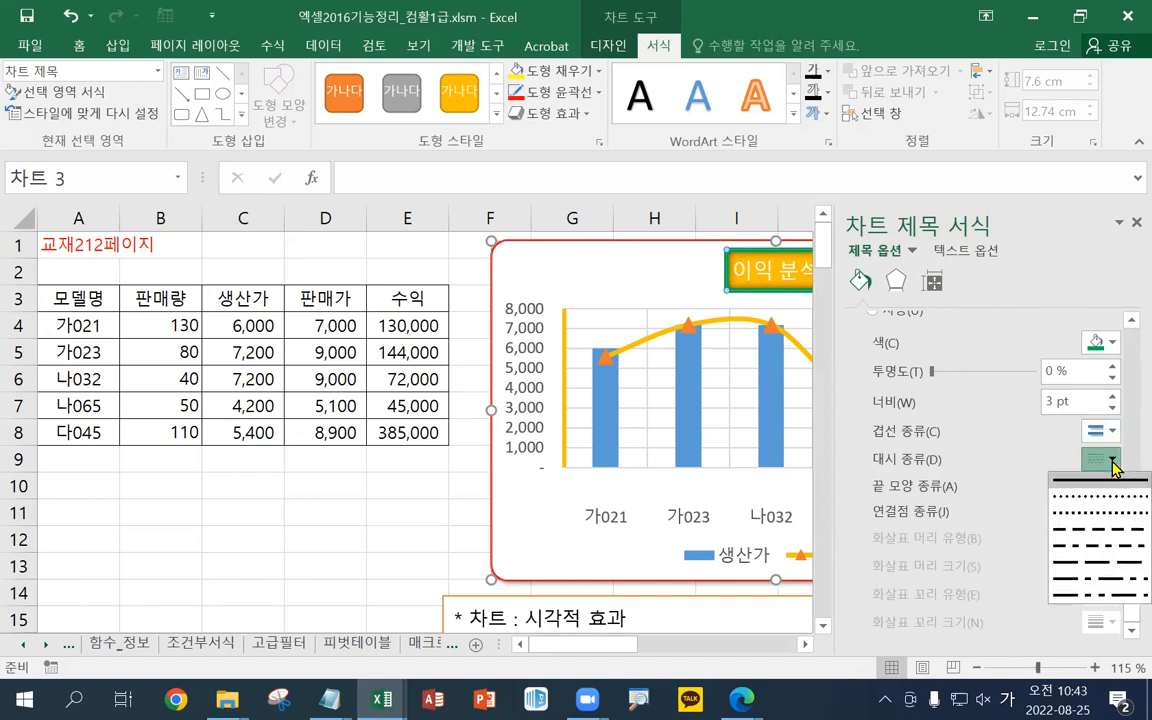
left_click(1101, 533)
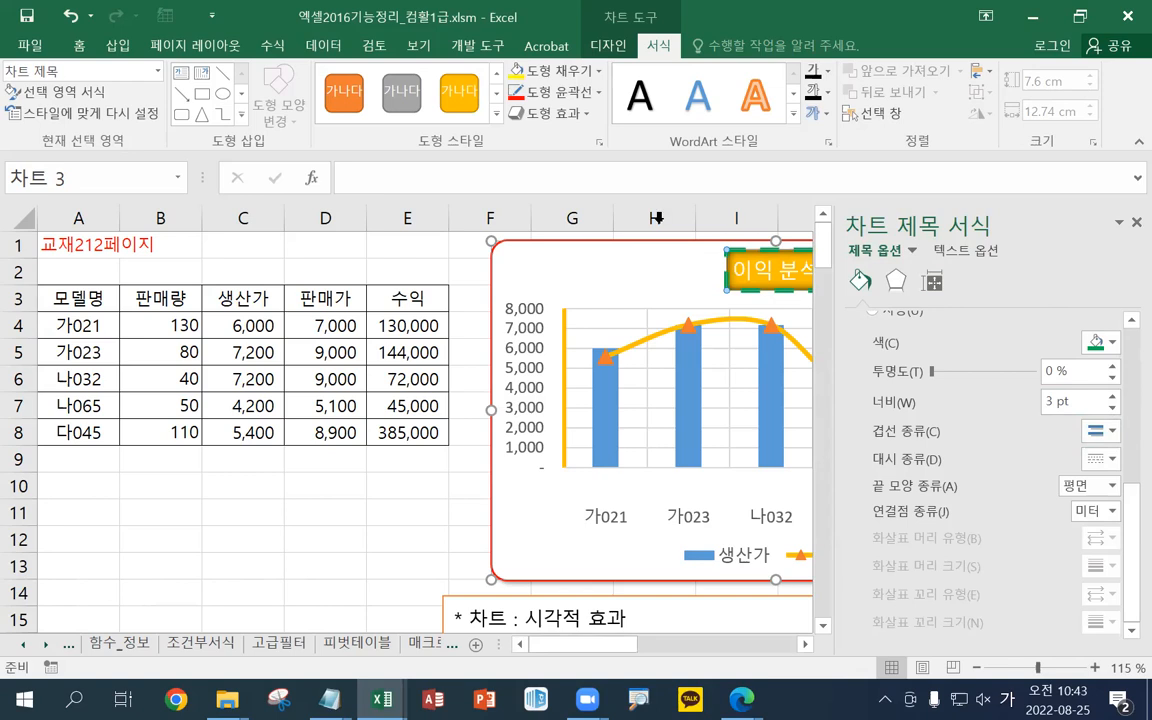
scroll(955, 430, "up", 5)
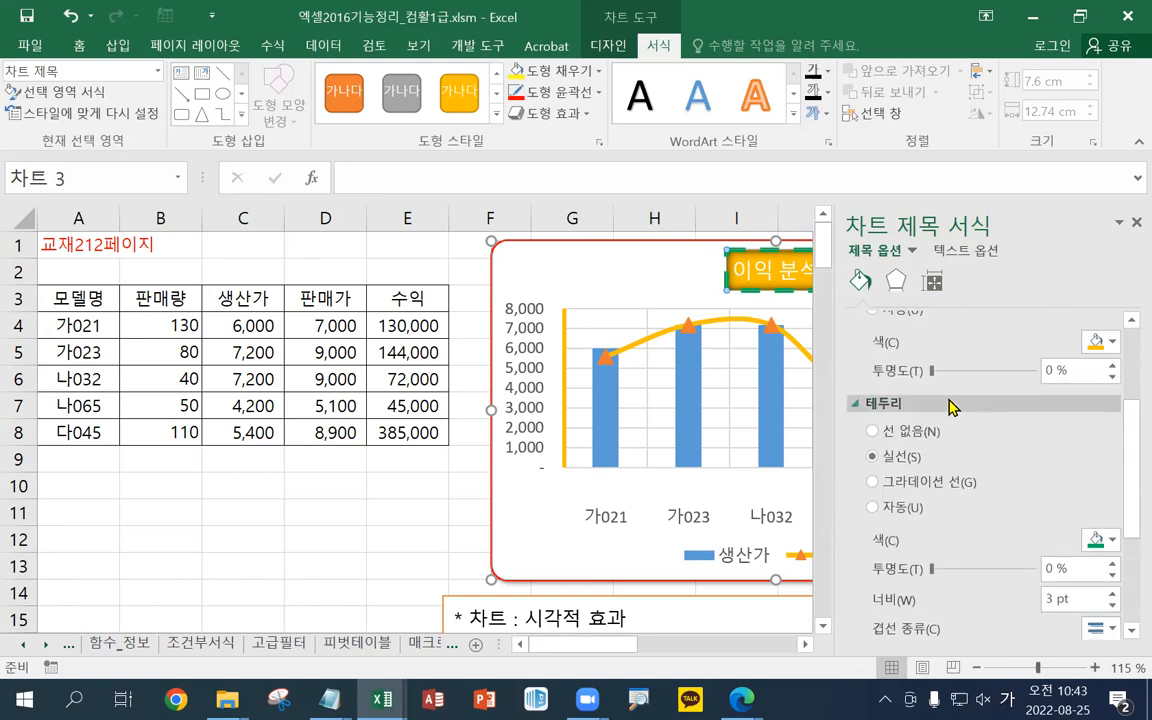
- Apply the perspective diagonal lower-left shadow preset (원근감 대각선 왼쪽 아래) to the chart title and close its format settings
left_click(895, 284)
left_click(893, 321)
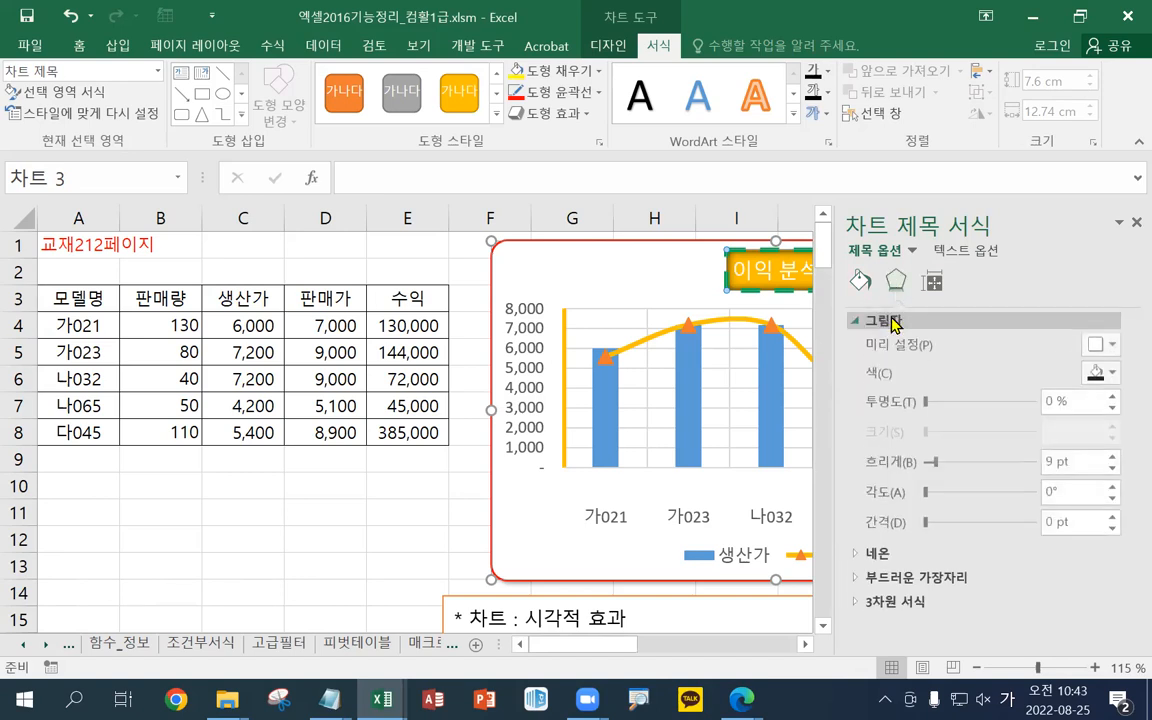
left_click(1110, 346)
scroll(1050, 296, "down", 5)
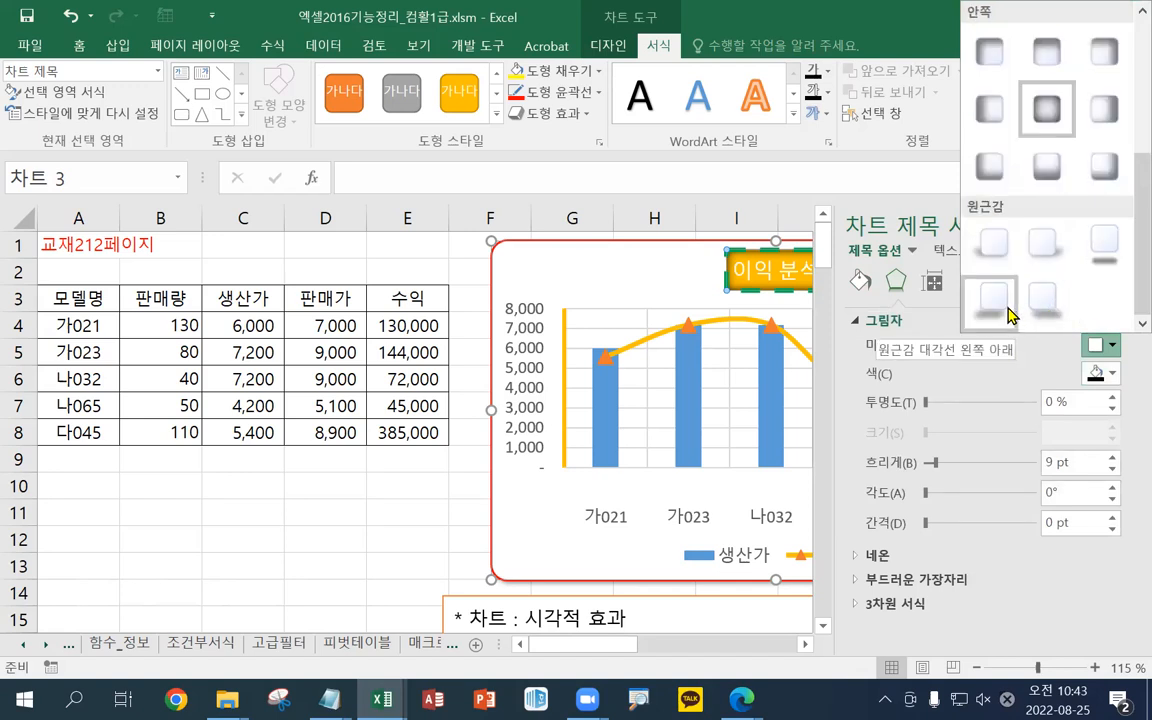
left_click(1035, 302)
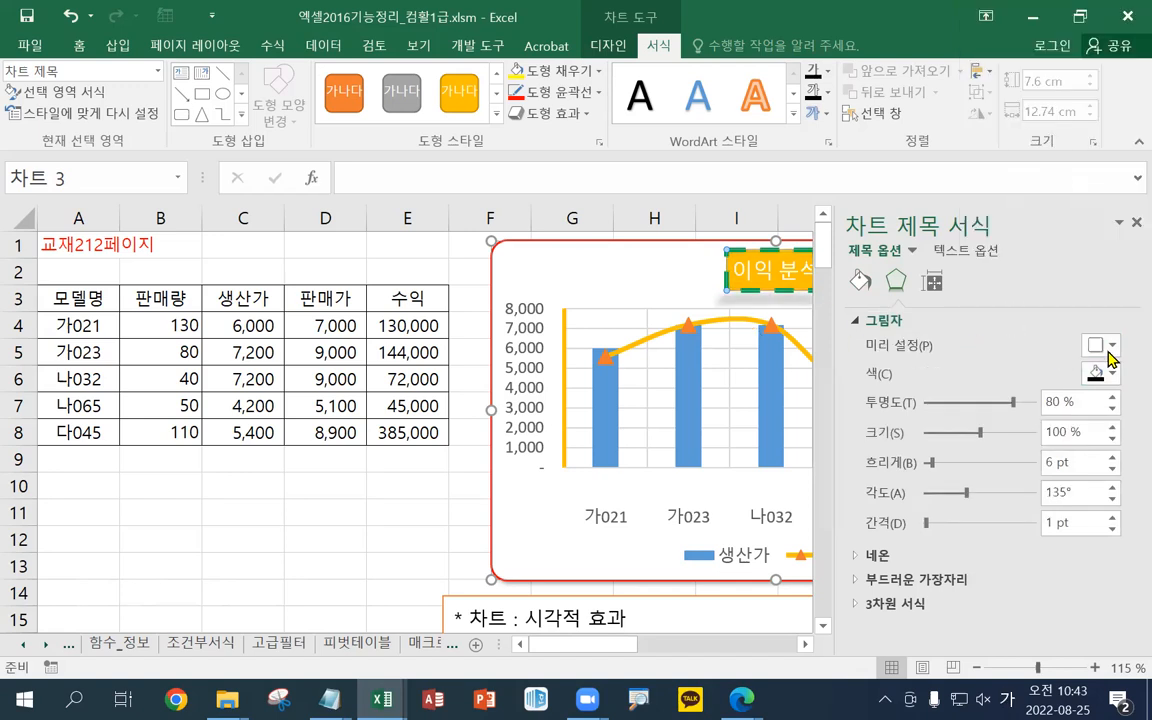
left_click(1136, 222)
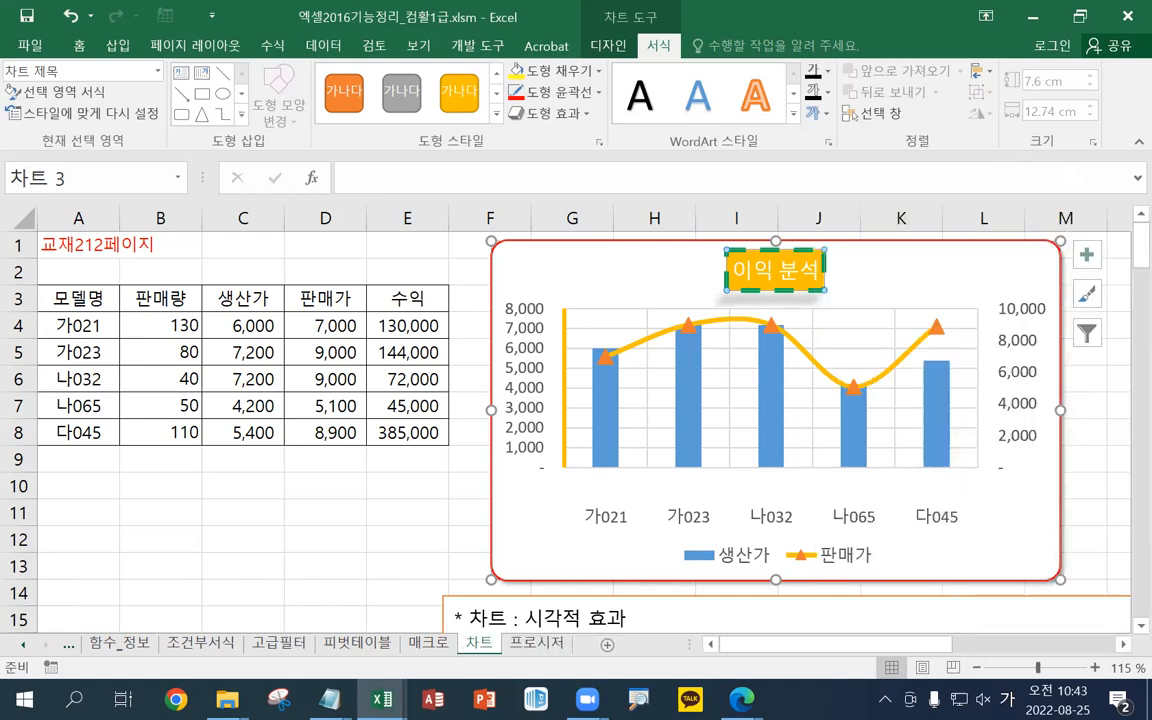
left_click(330, 698)
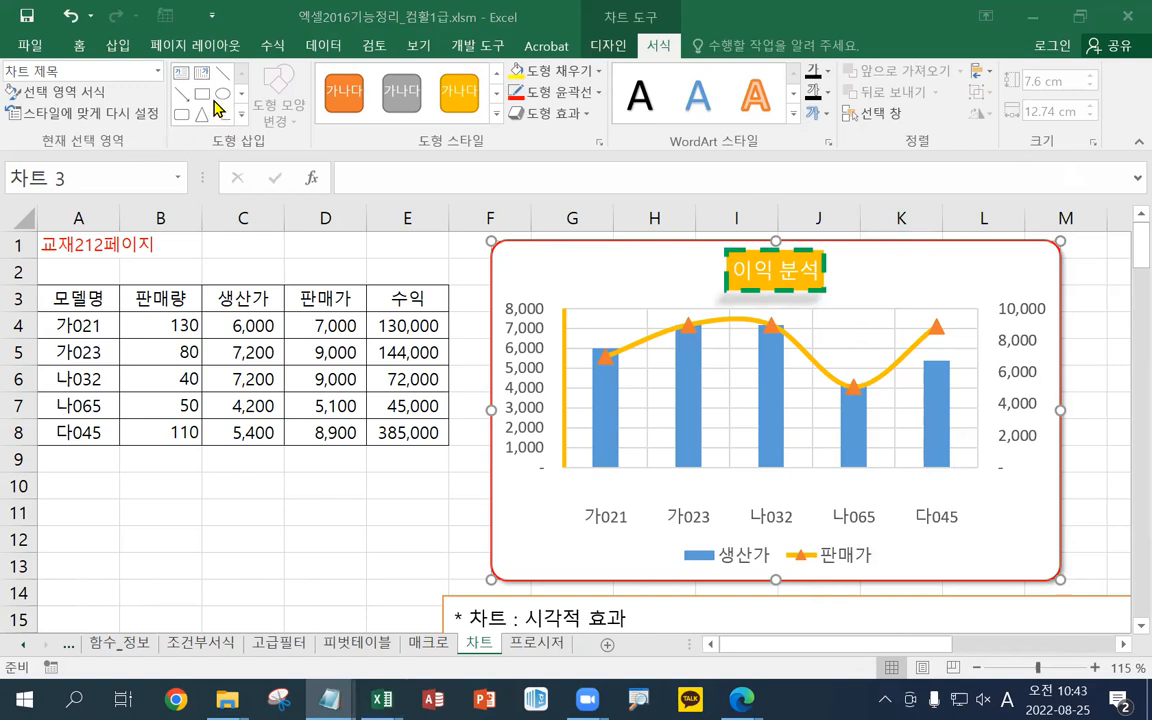
- Add a primary horizontal axis title to the chart
left_click(603, 46)
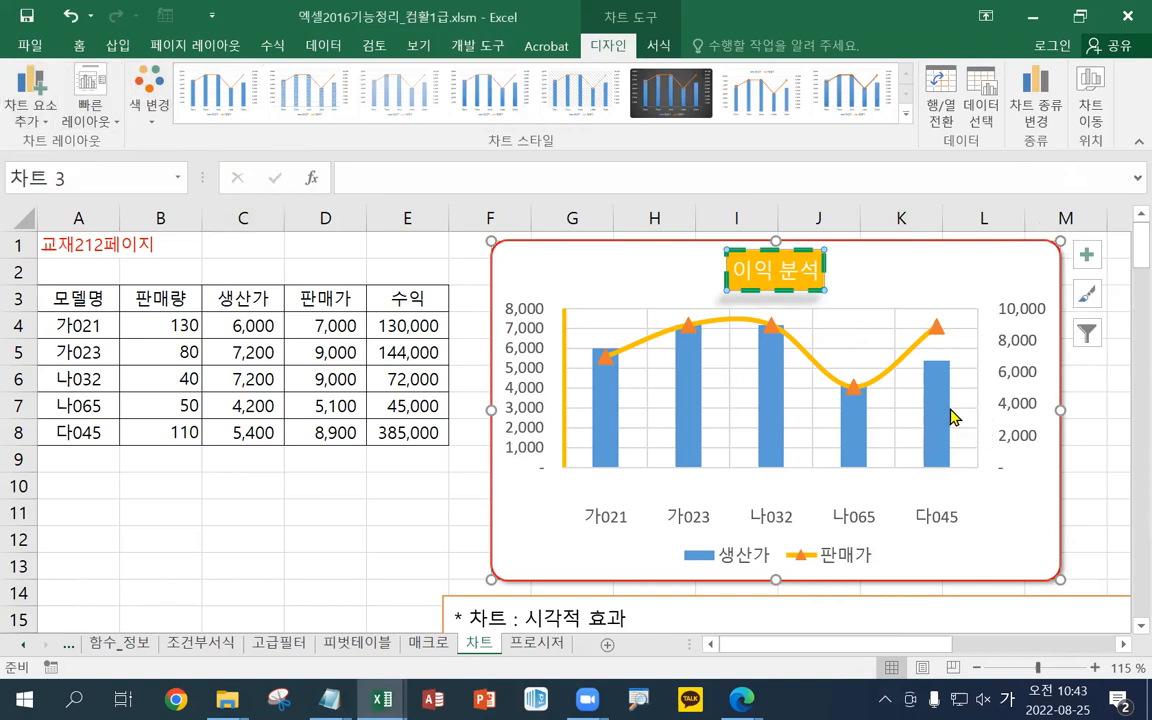
left_click(38, 110)
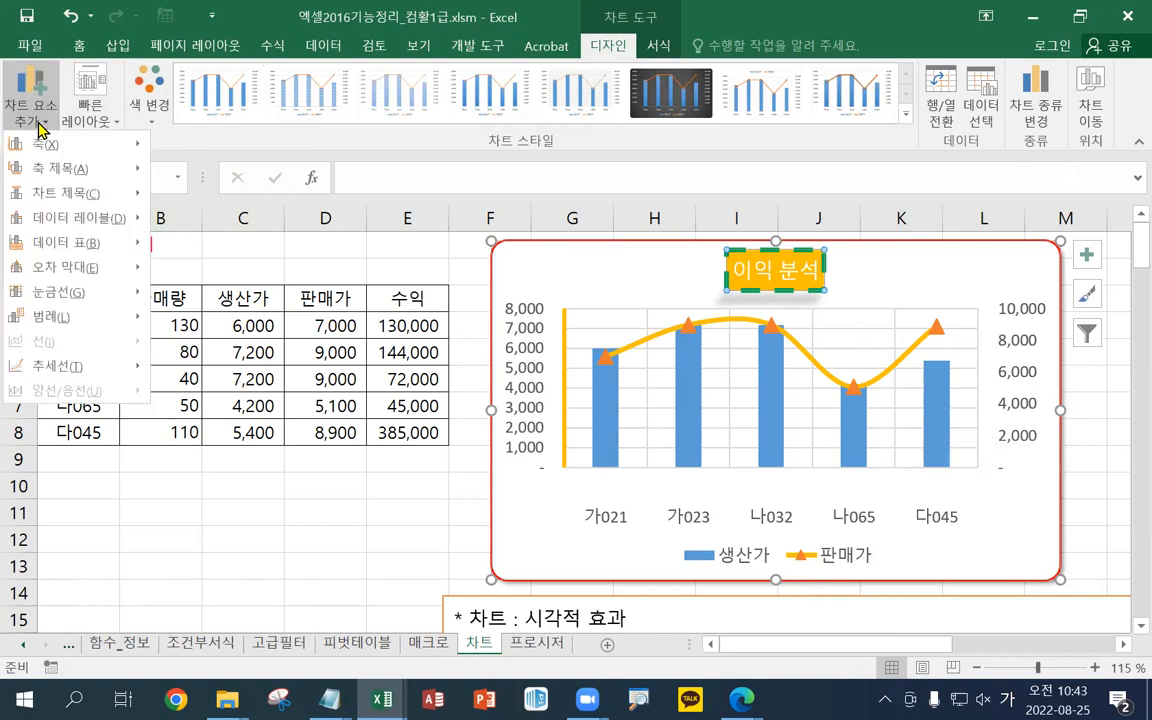
mouse_move(56, 177)
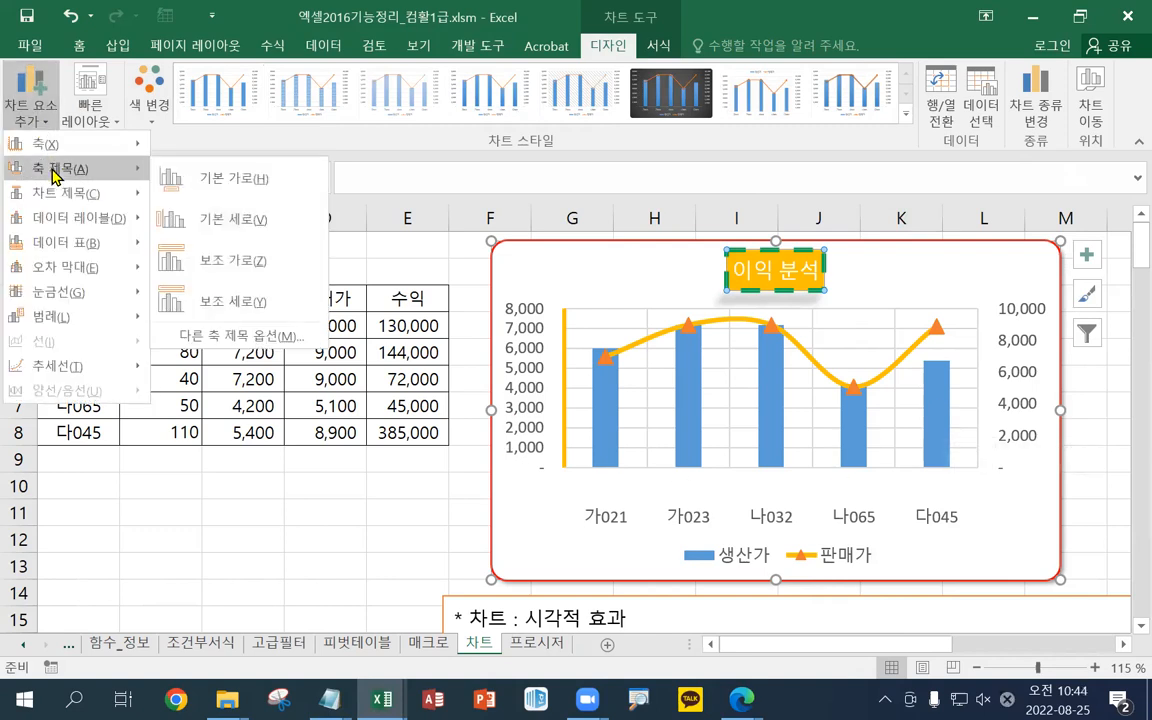
left_click(226, 178)
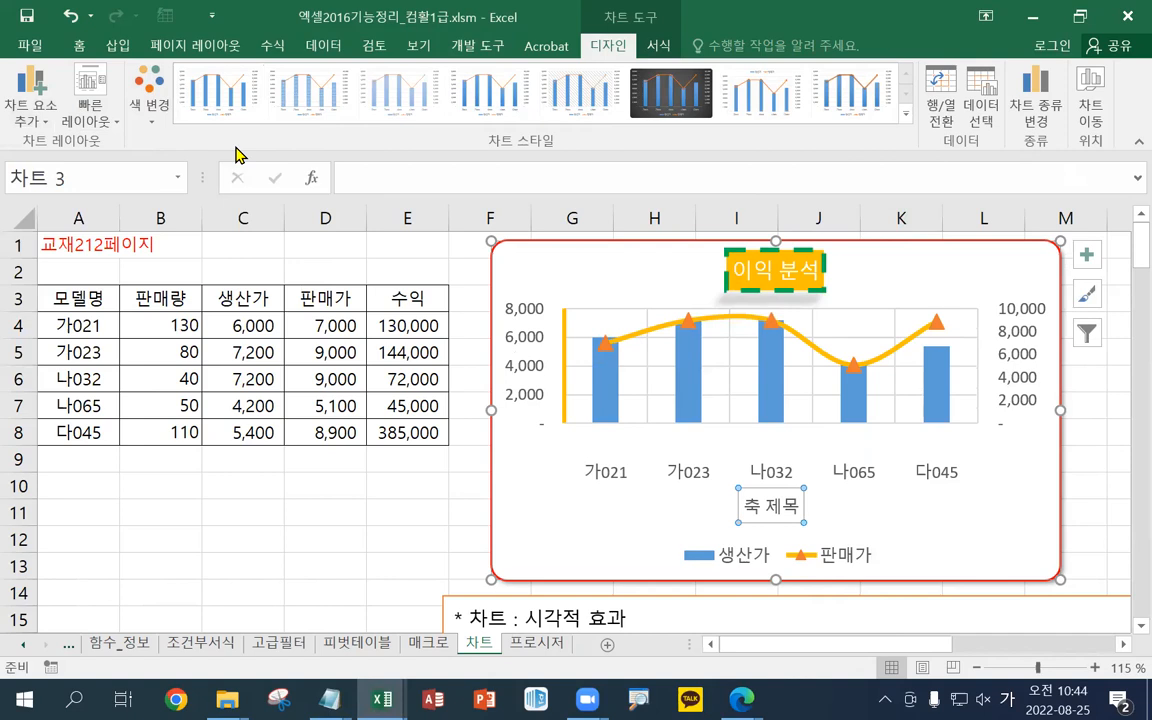
- Set the text of the horizontal axis title to "모델명"
type("모데며")
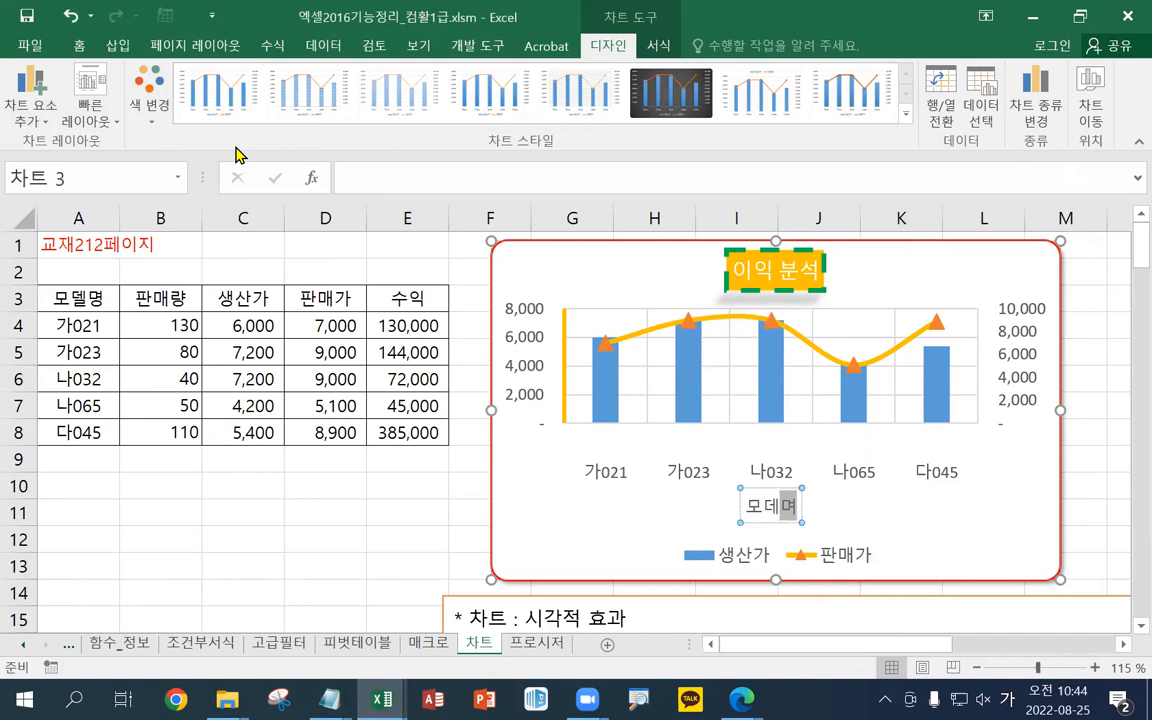
key("BackSpace")
key("BackSpace")
key("BackSpace")
key("BackSpace")
type("ㄷㅔㄹㅕㅁㅇ")
key("BackSpace")
key("BackSpace")
key("BackSpace")
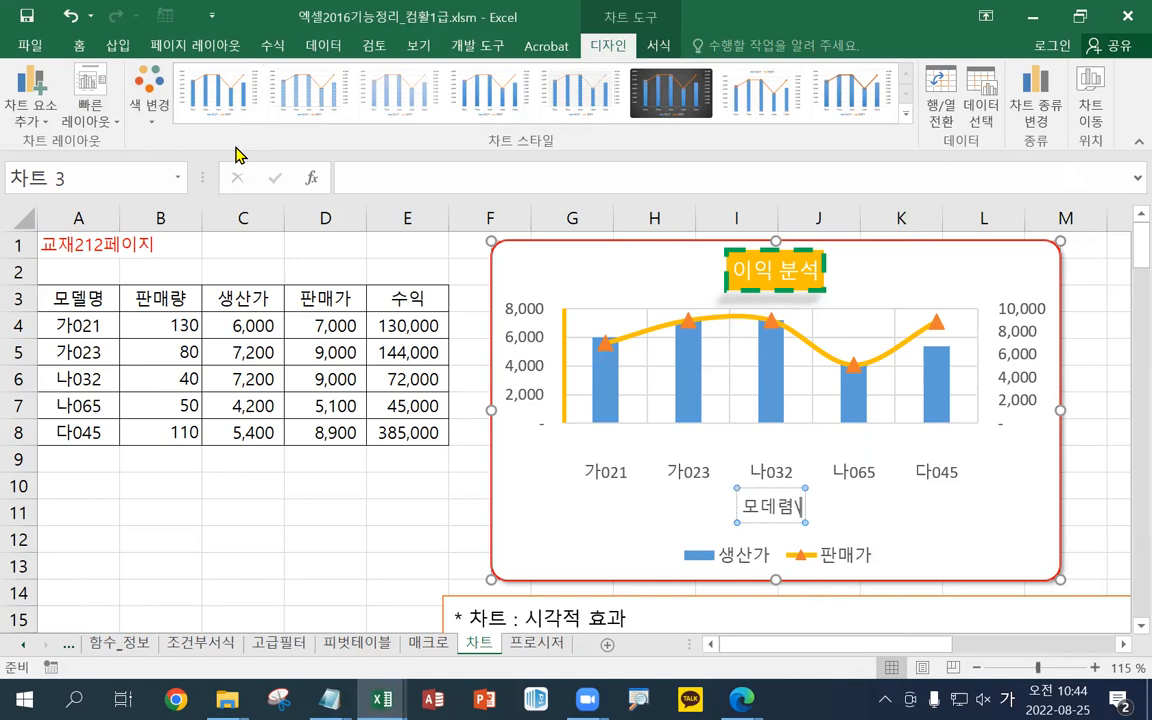
type("ㄷㅔㄹ")
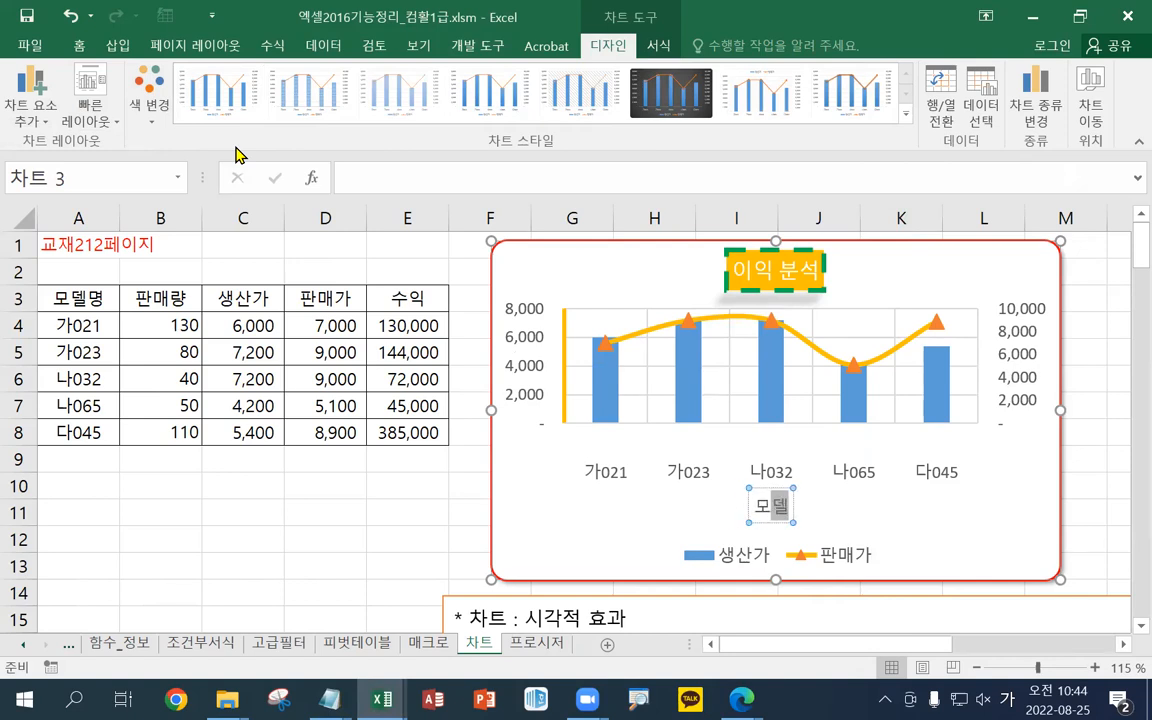
type("ㅁㅕㅇ")
left_click(80, 45)
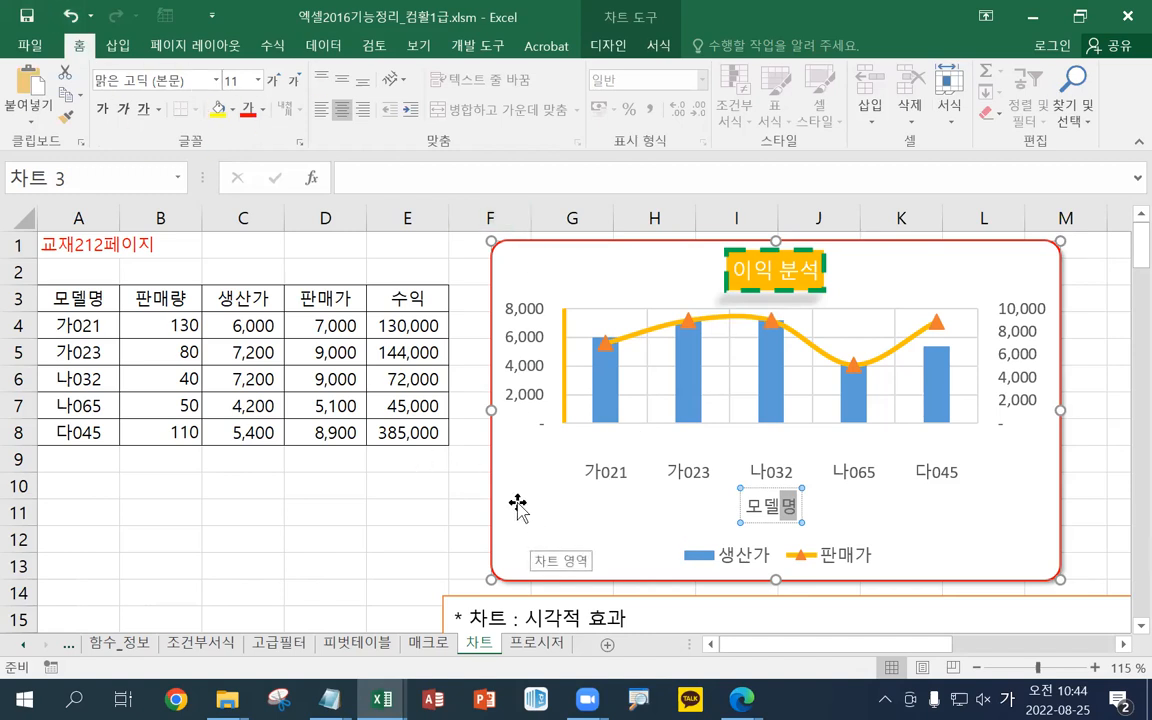
key("Escape")
- Add a primary vertical axis title to the chart
left_click(608, 45)
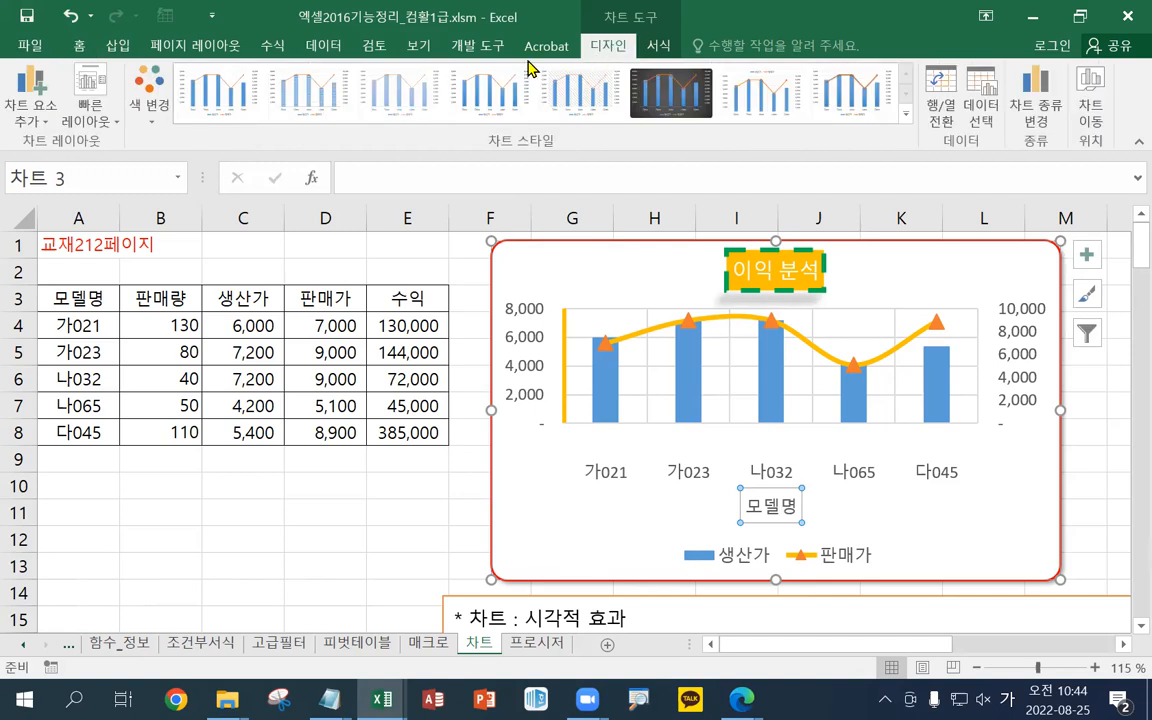
left_click(32, 112)
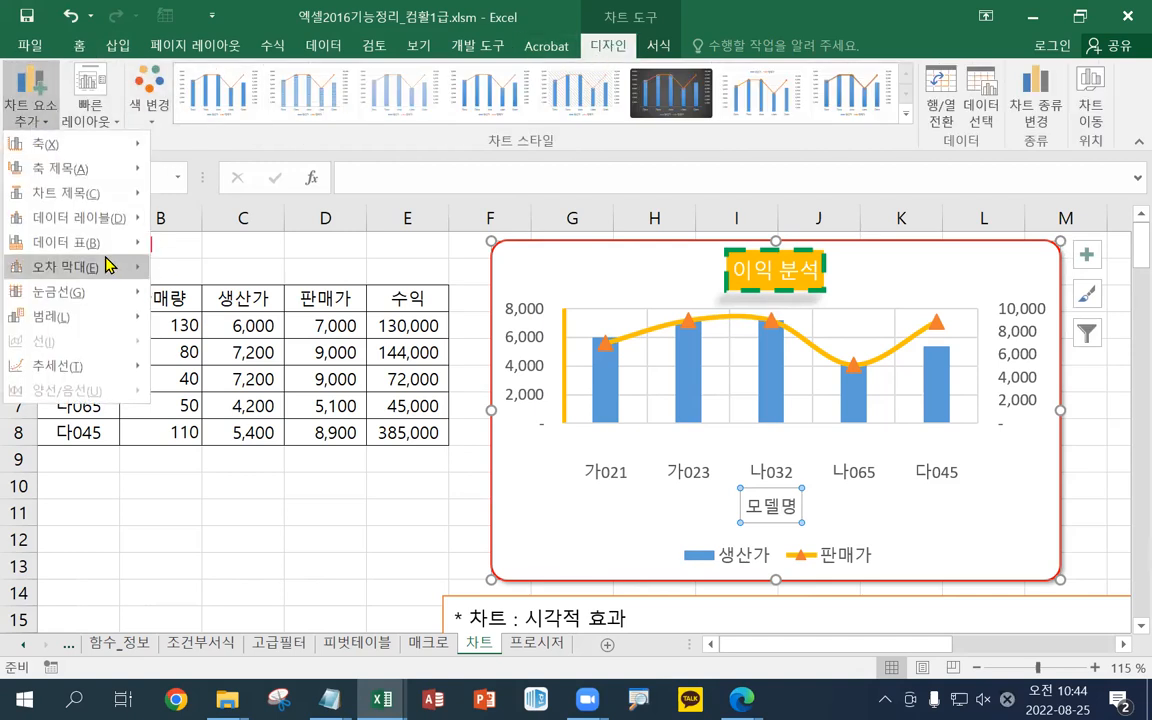
mouse_move(97, 170)
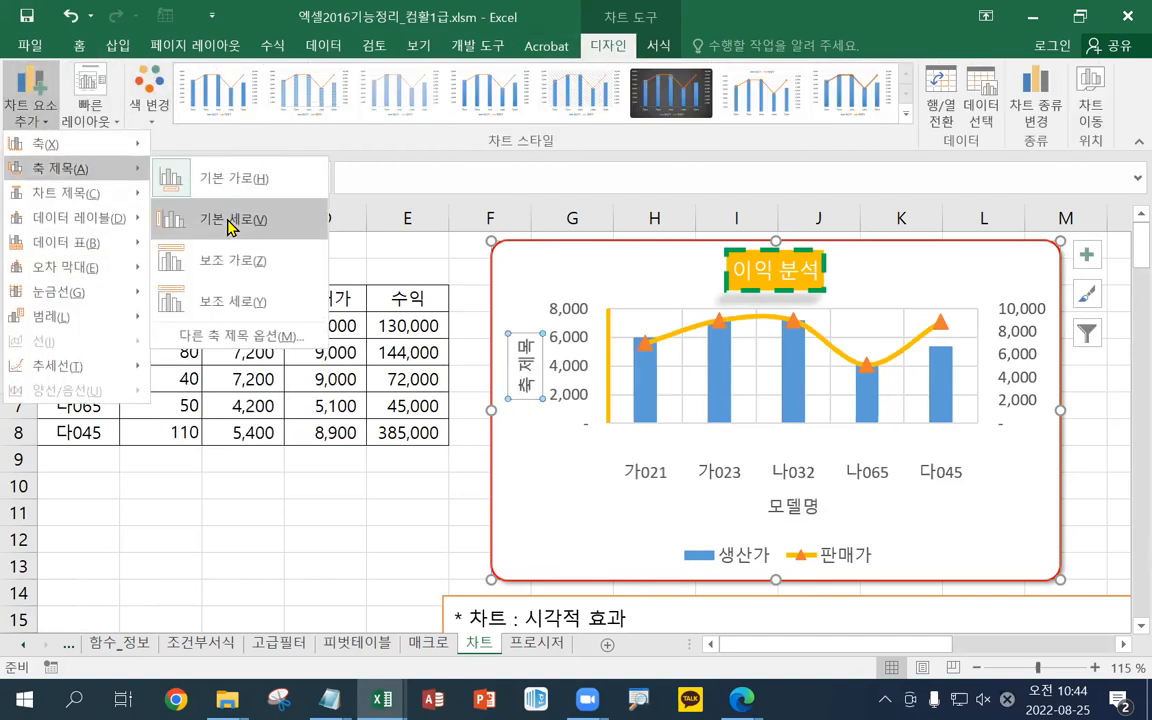
left_click(229, 226)
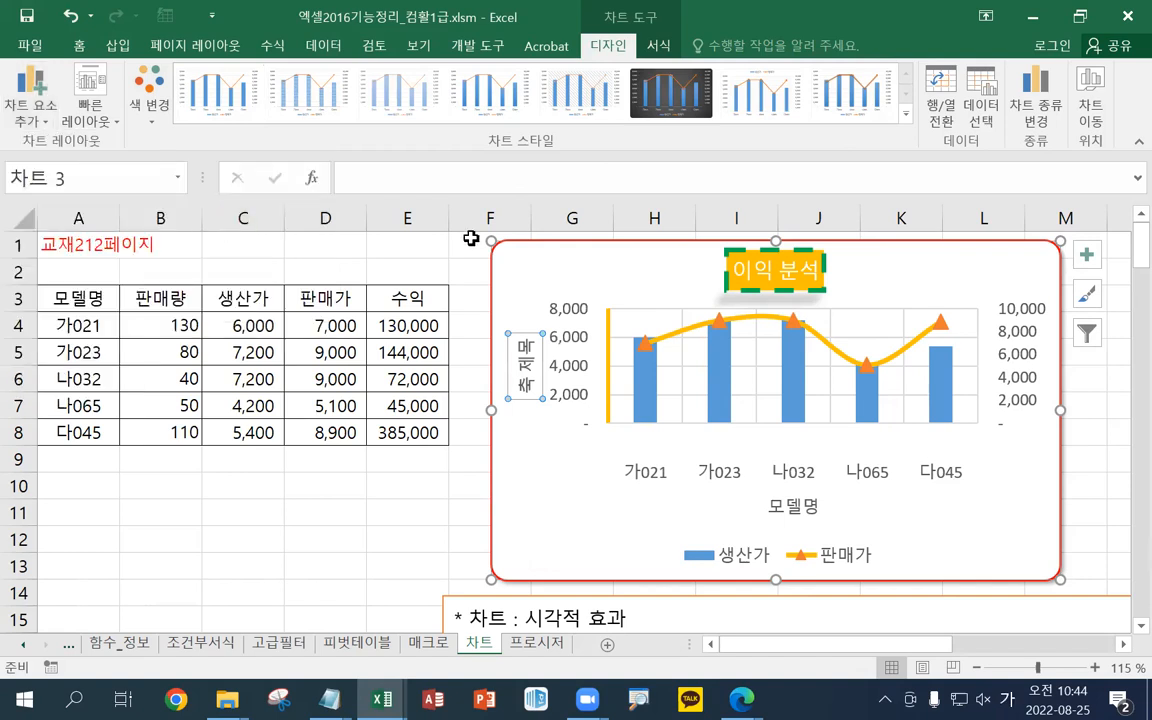
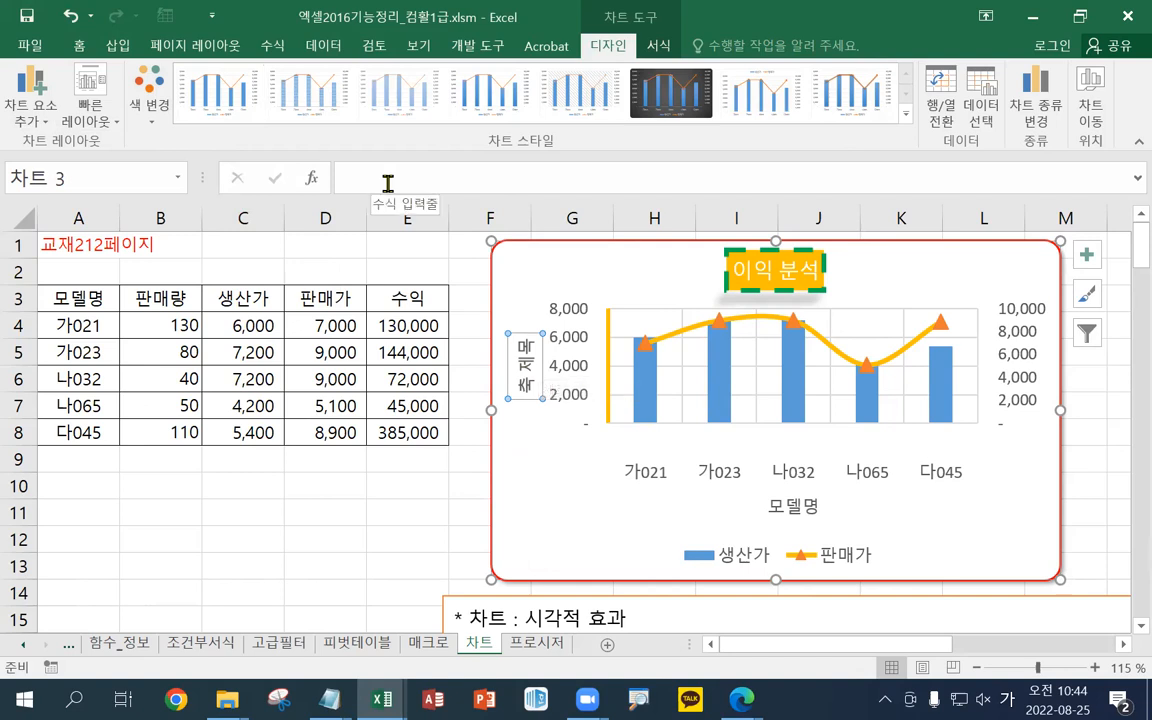
- Link the vertical axis title to cell C3 with the formula =차트!$C$3
left_click(386, 182)
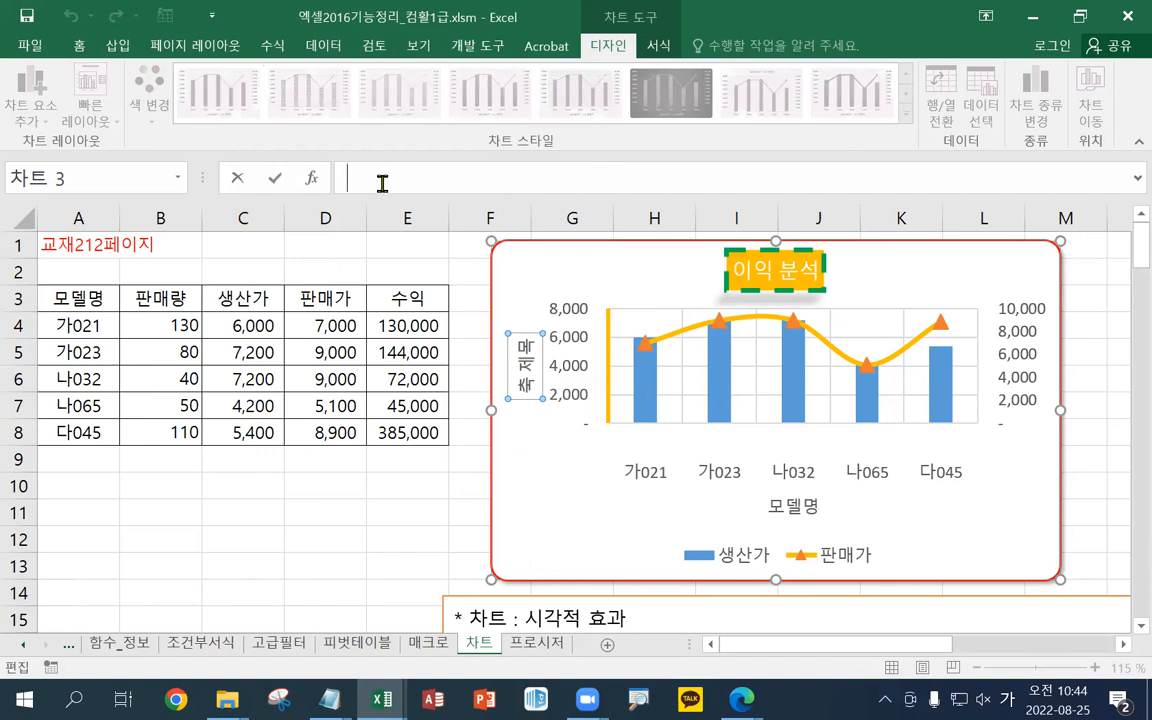
type("=")
left_click(259, 300)
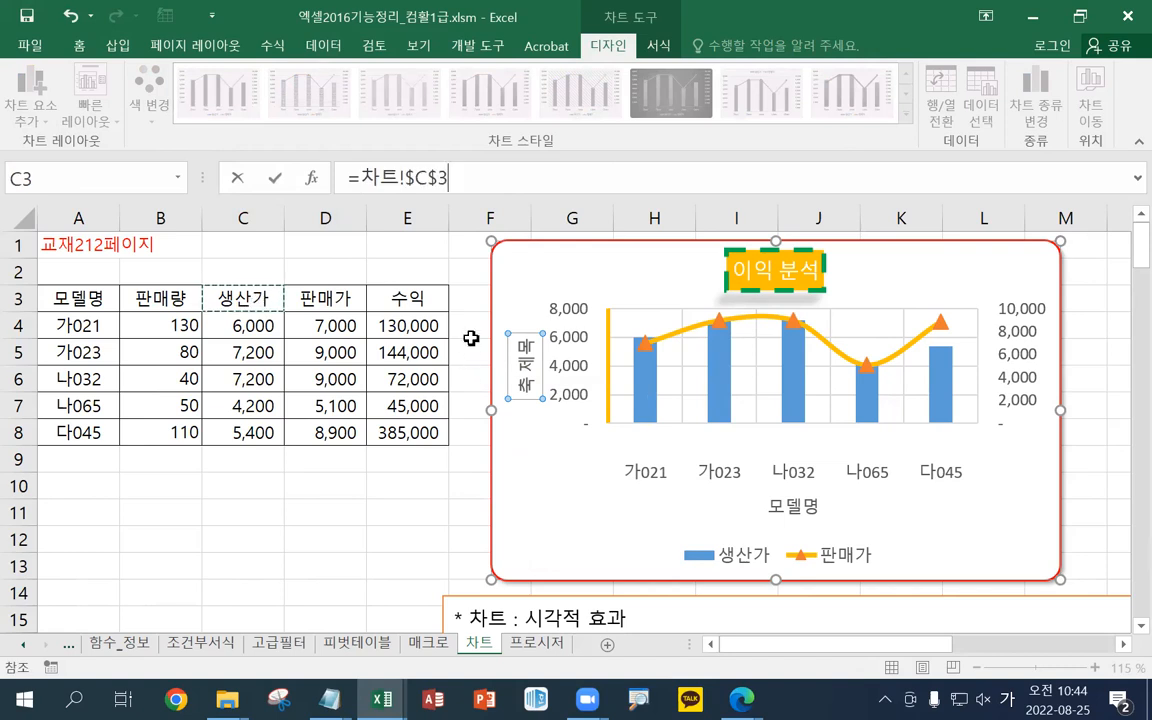
key("Return")
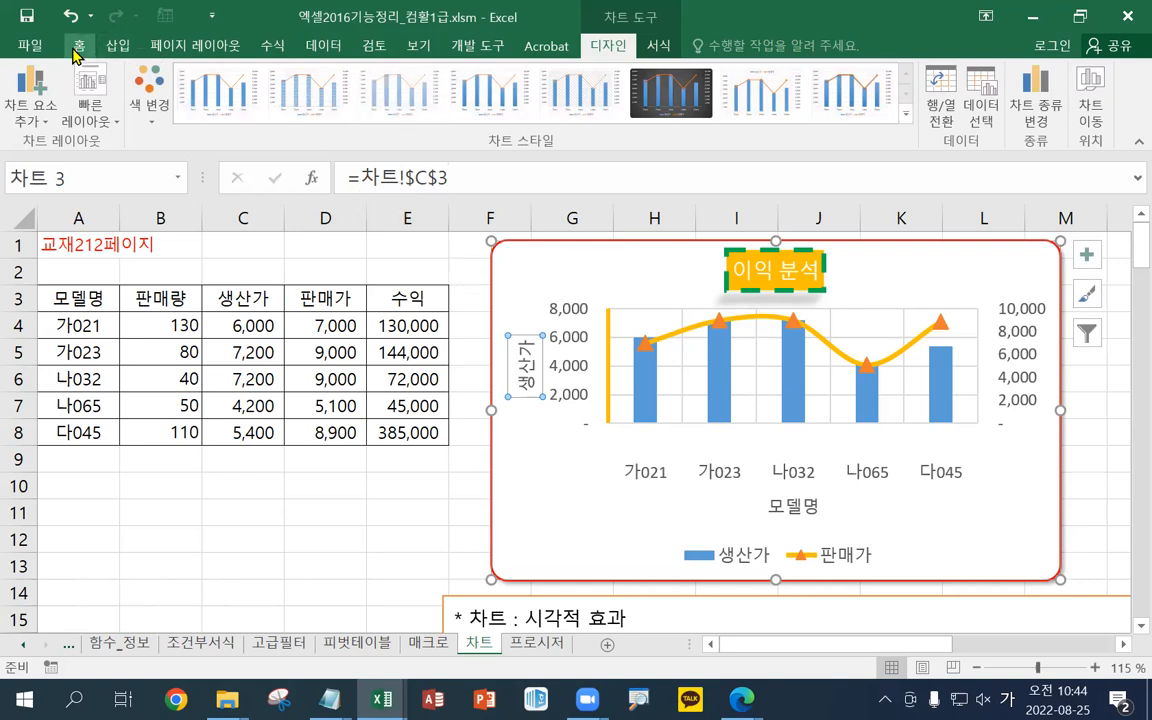
- Try the counterclockwise, clockwise and vertical text orientations on the vertical axis title and return it to the upward rotation
left_click(78, 45)
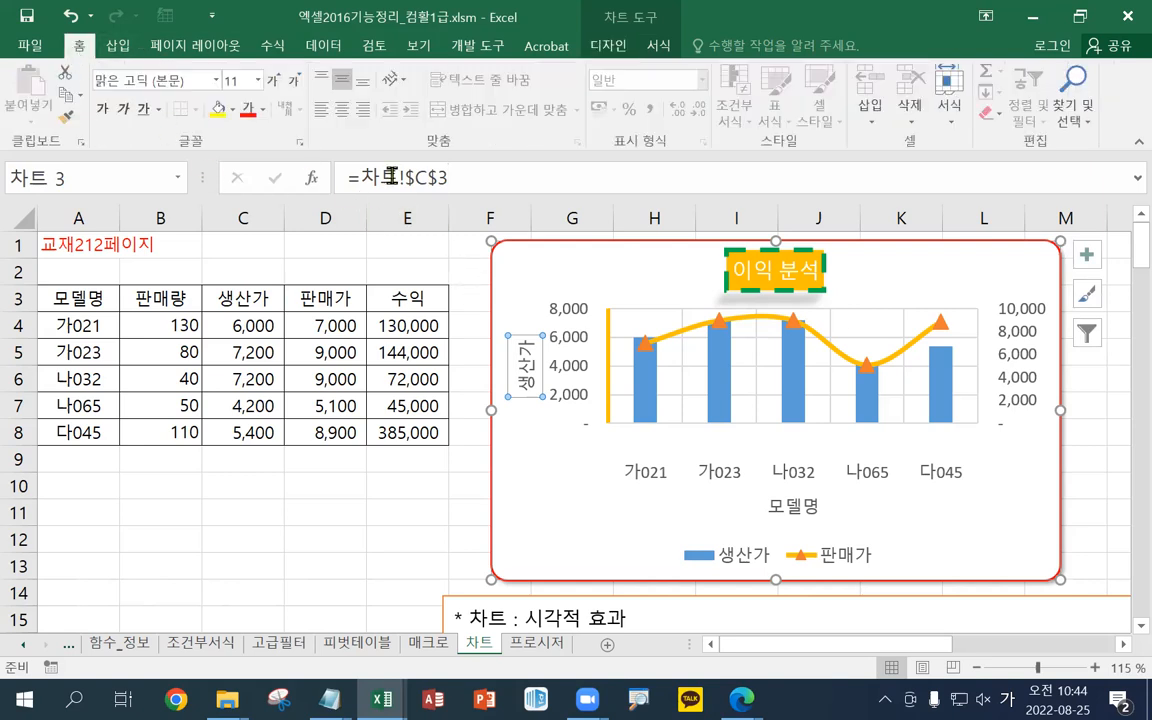
left_click(393, 86)
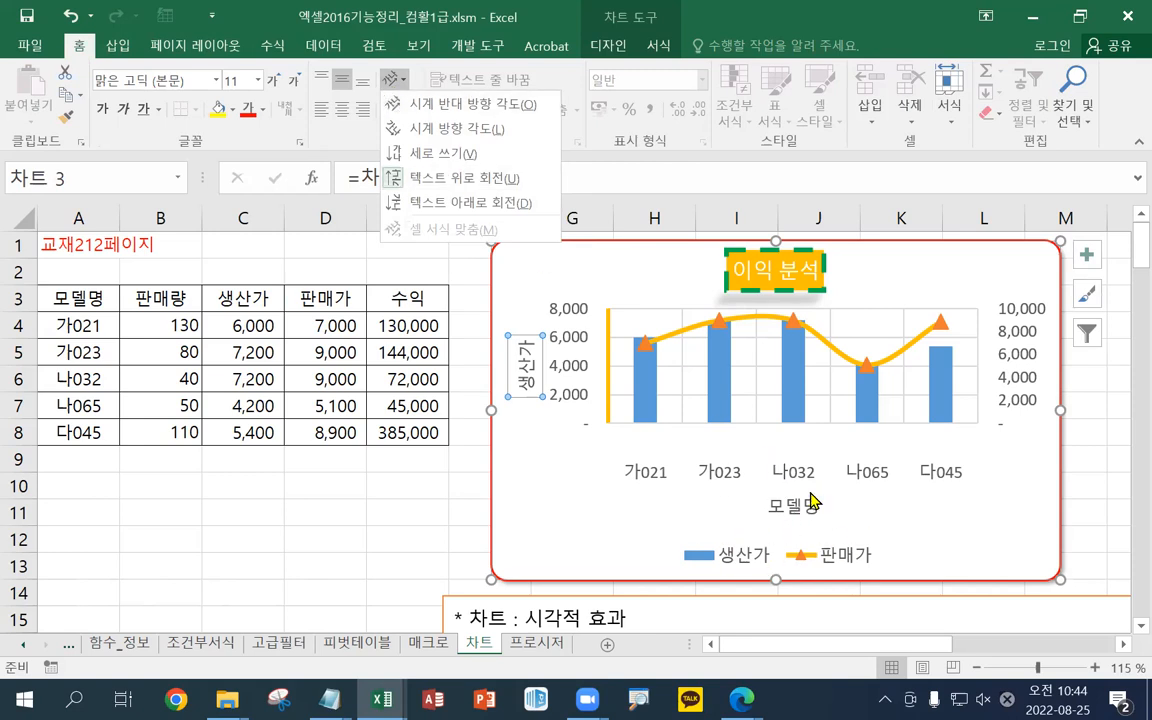
left_click(451, 104)
left_click(390, 78)
left_click(397, 133)
left_click(392, 83)
left_click(400, 154)
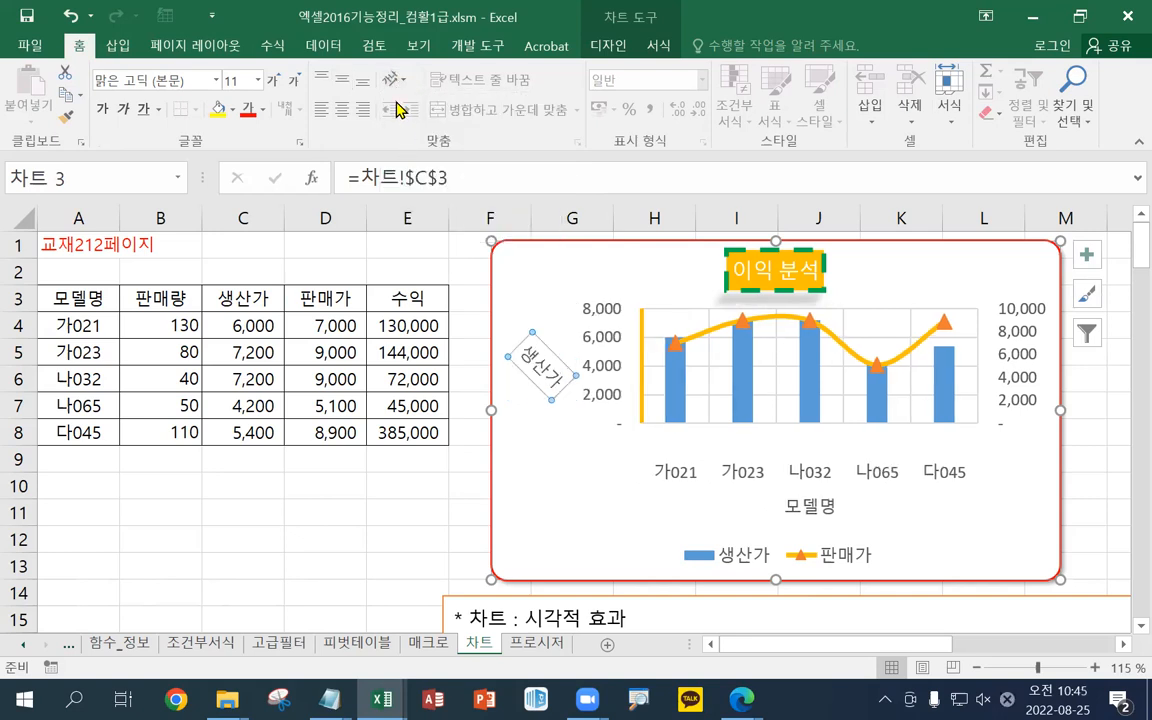
left_click(392, 78)
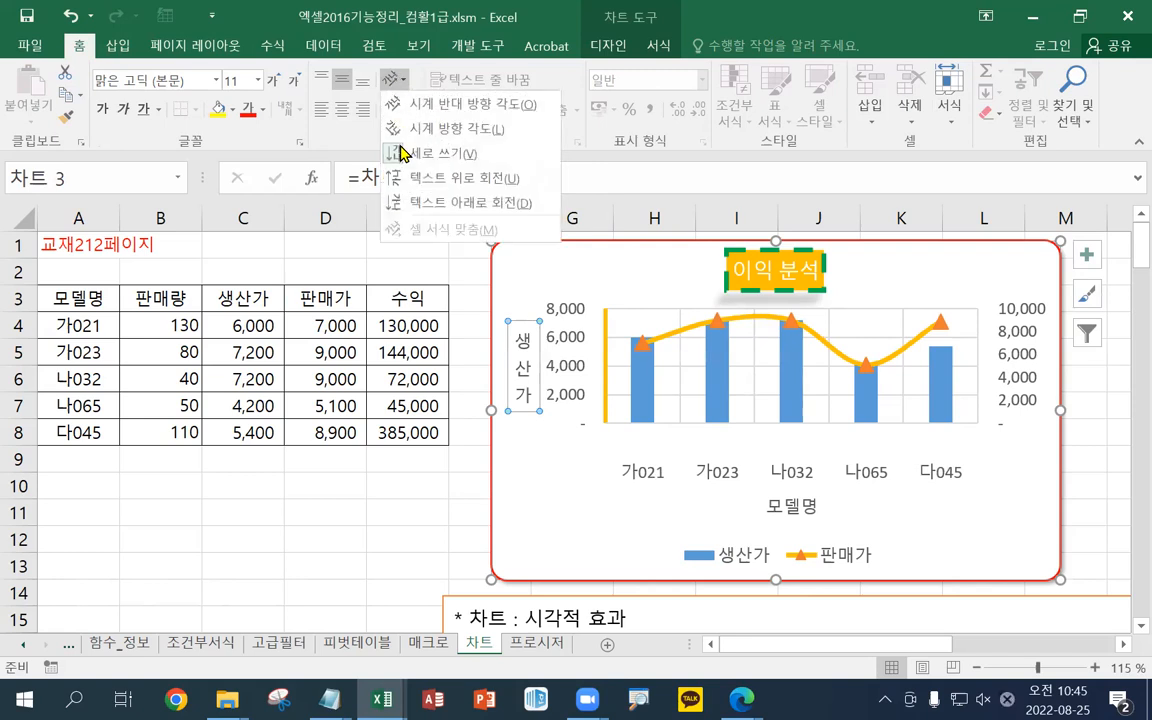
left_click(400, 178)
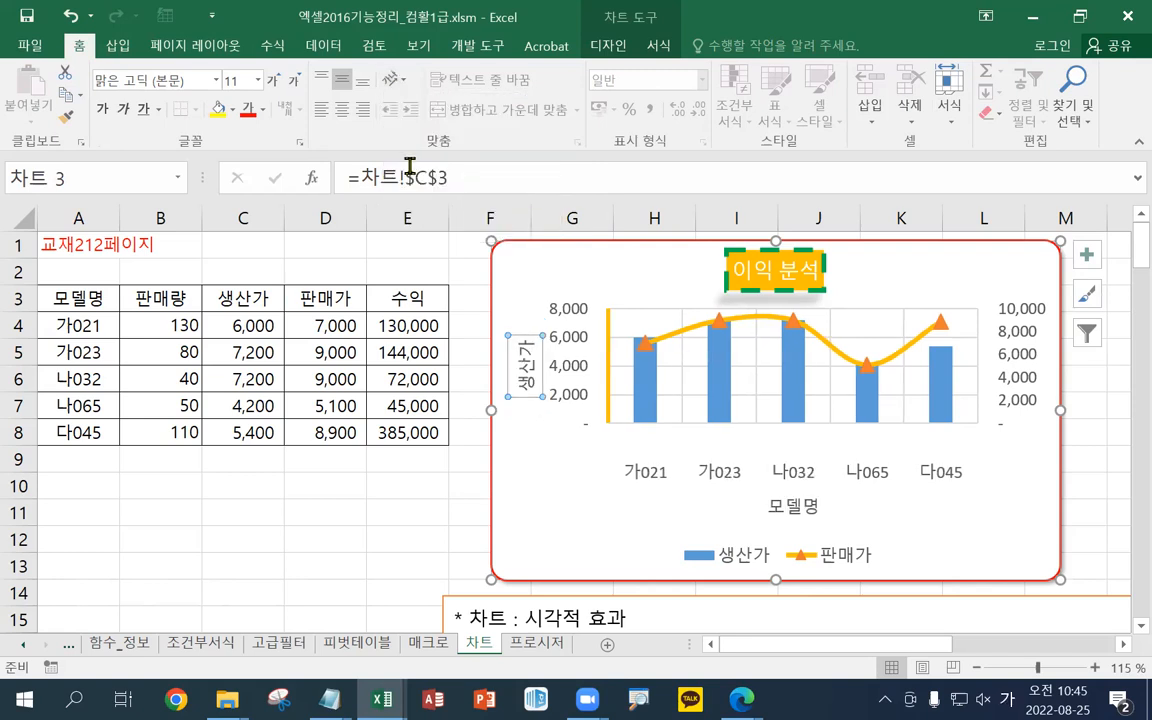
- Make the vertical axis title's text horizontal by applying the rotate-text-down orientation and turning it off again
left_click(394, 80)
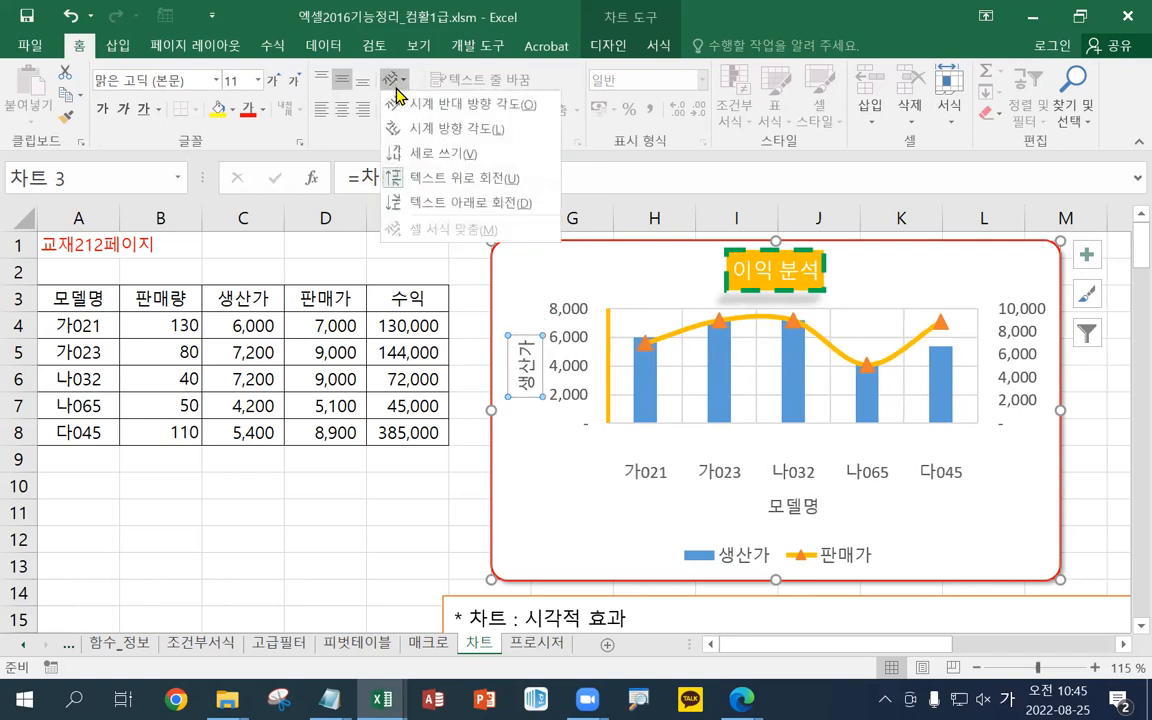
left_click(400, 205)
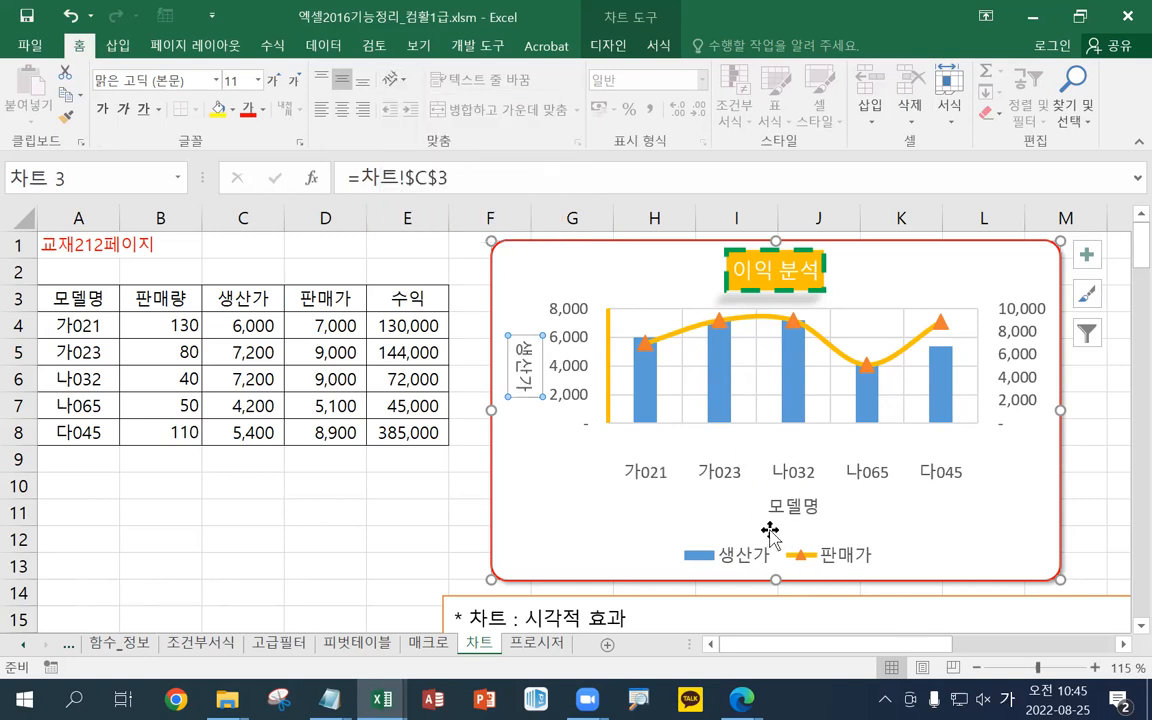
left_click(392, 80)
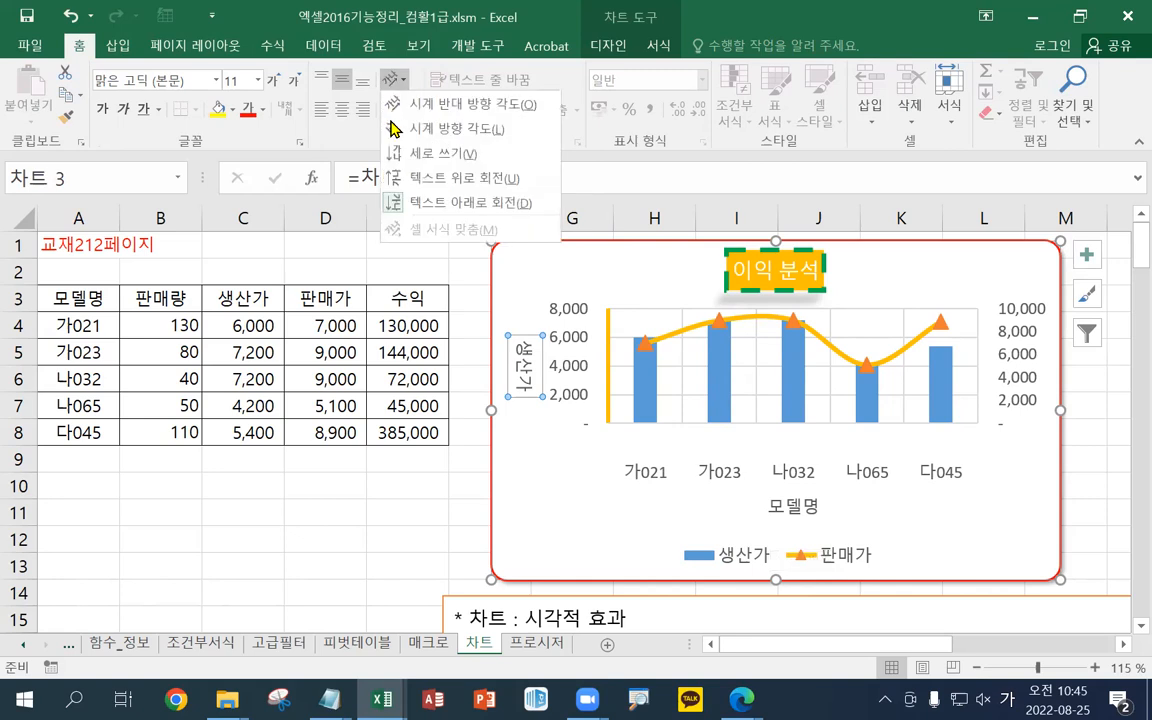
left_click(395, 204)
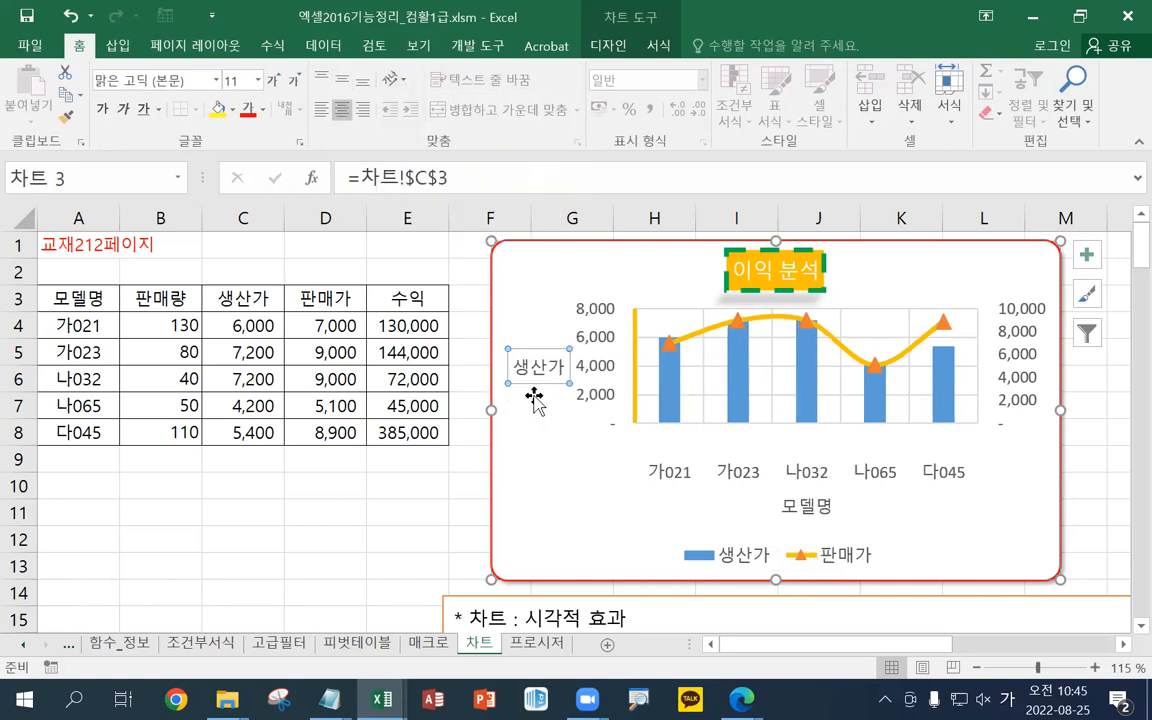
left_click(606, 46)
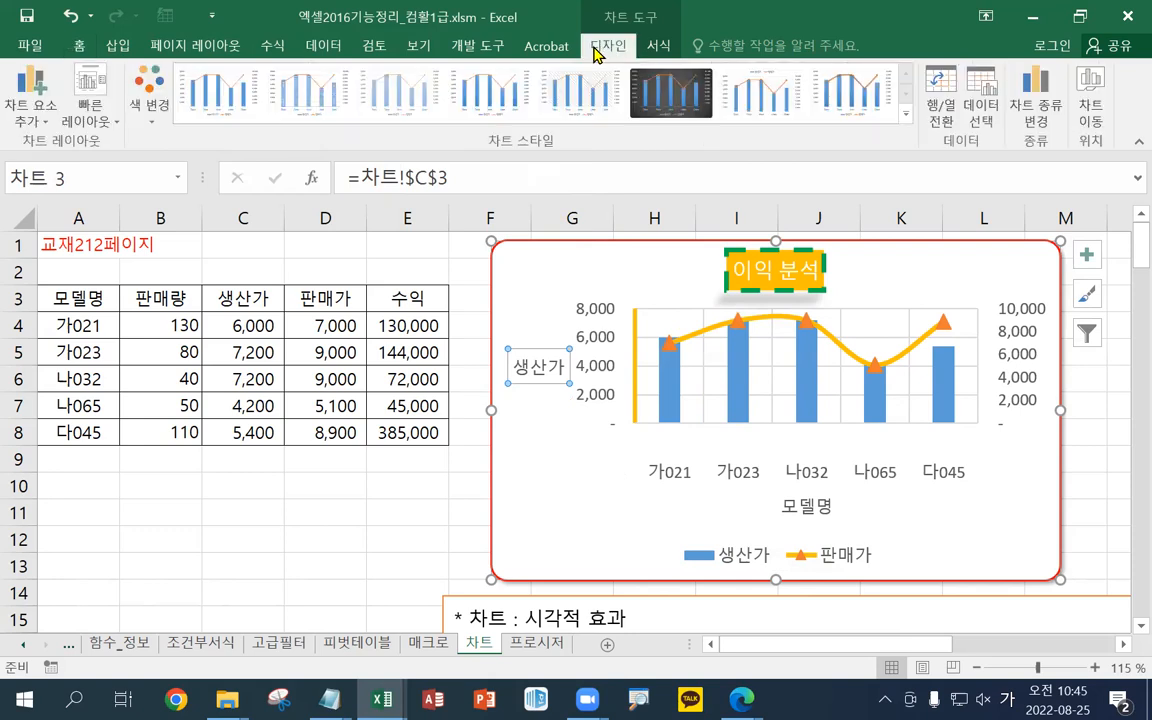
left_click(648, 48)
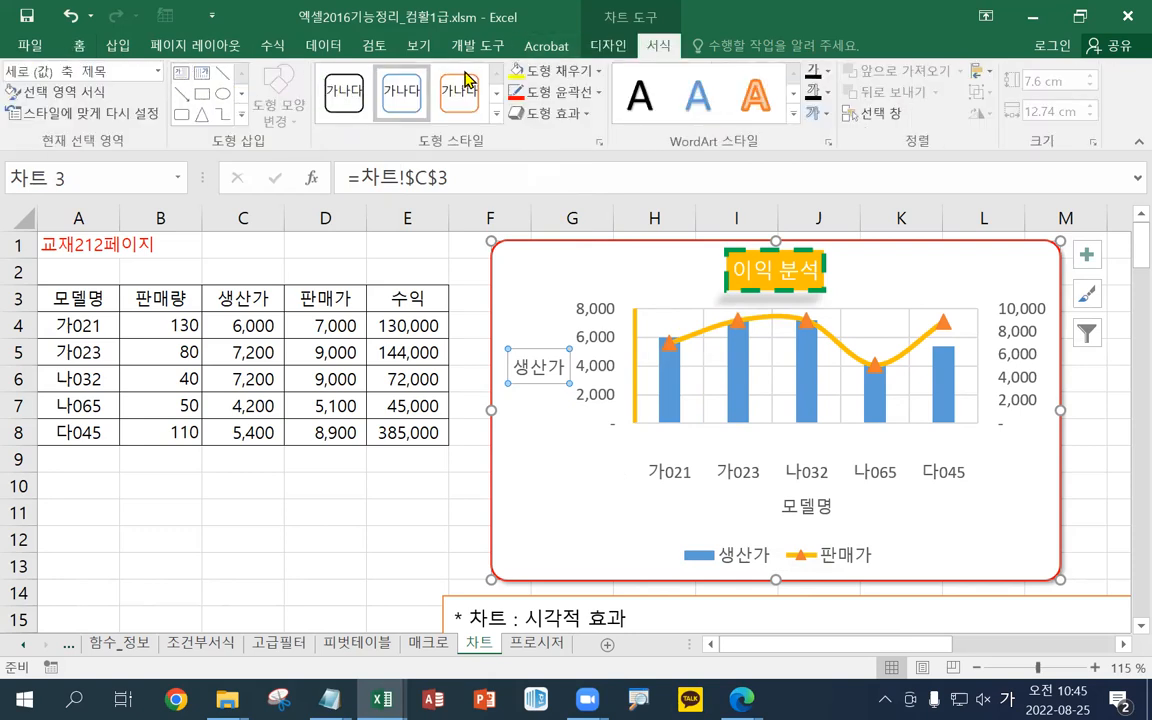
- Add a secondary vertical axis title to the chart
left_click(617, 52)
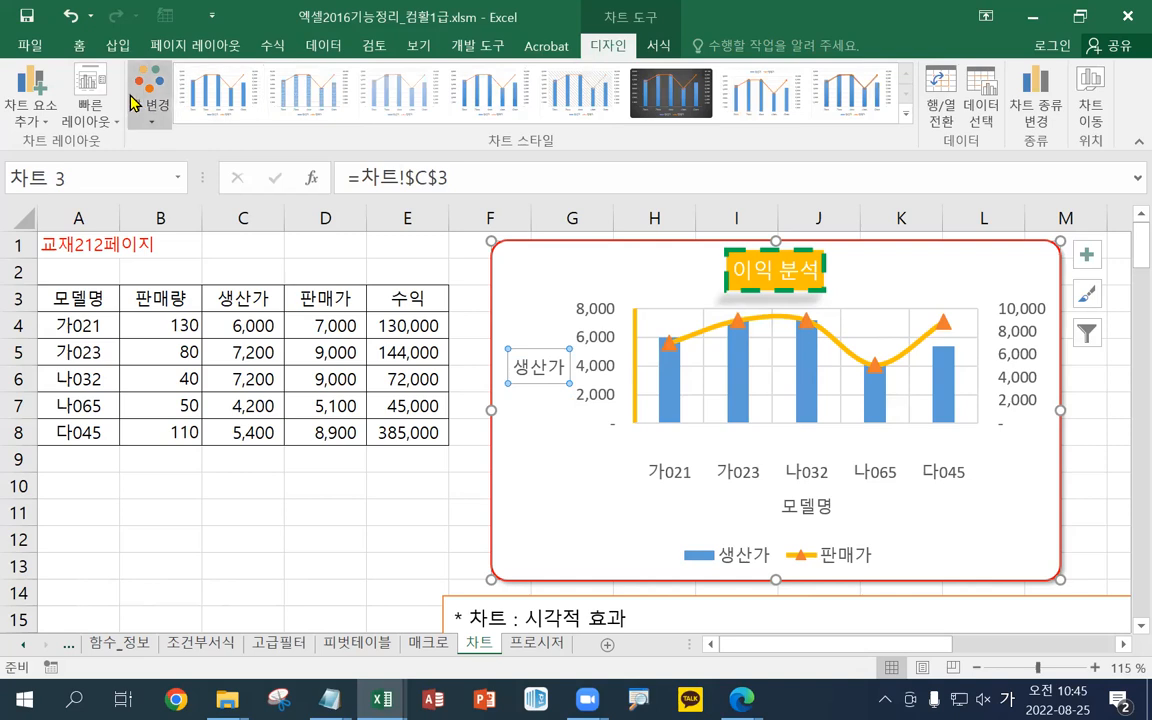
left_click(42, 118)
mouse_move(50, 165)
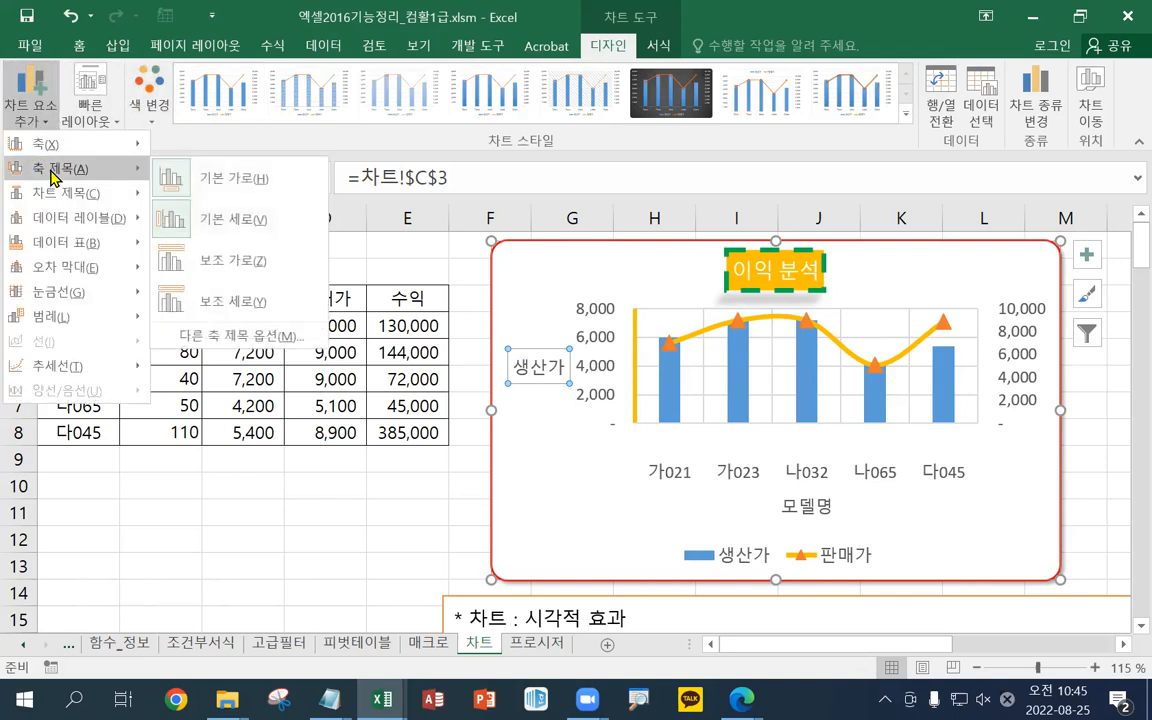
left_click(253, 317)
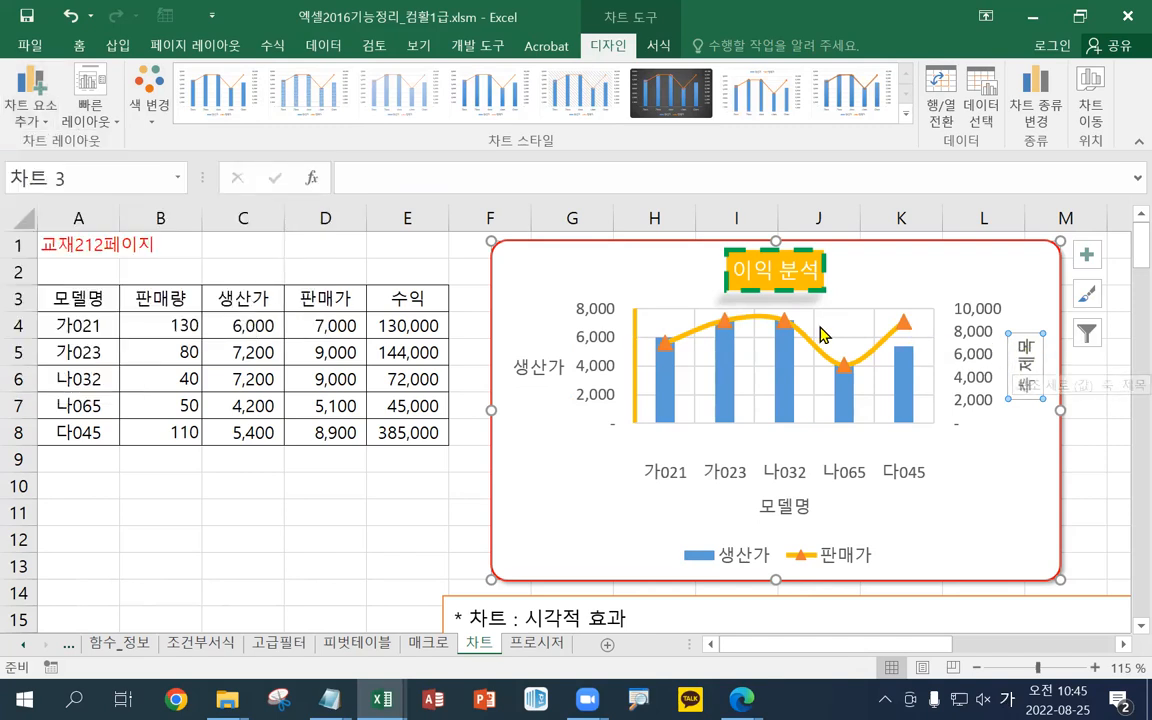
- Link the secondary vertical axis title to cell D3 with the formula =차트!$D$3
left_click(353, 178)
type("=")
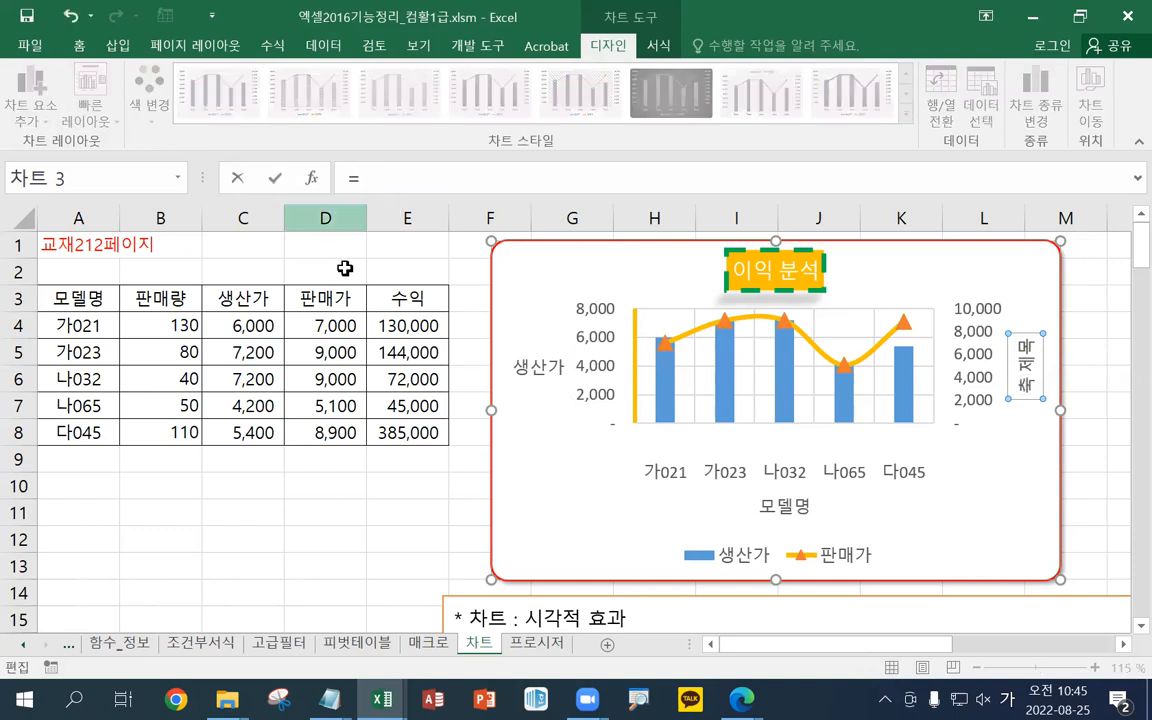
left_click(301, 303)
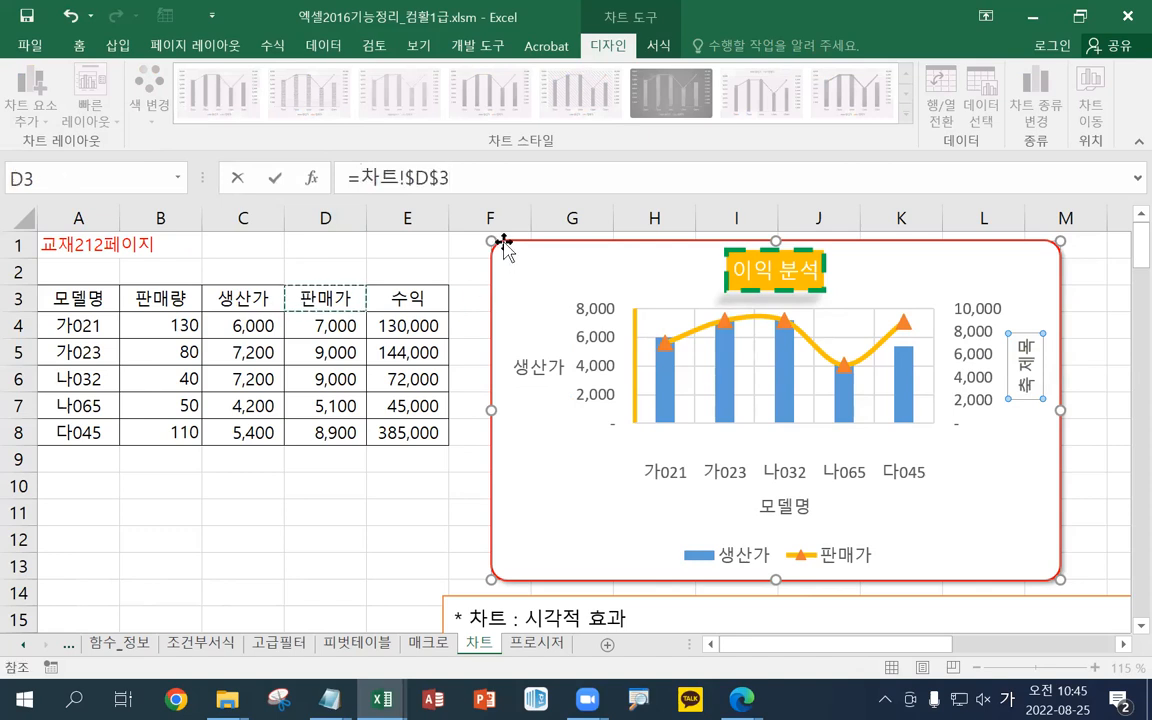
key("Return")
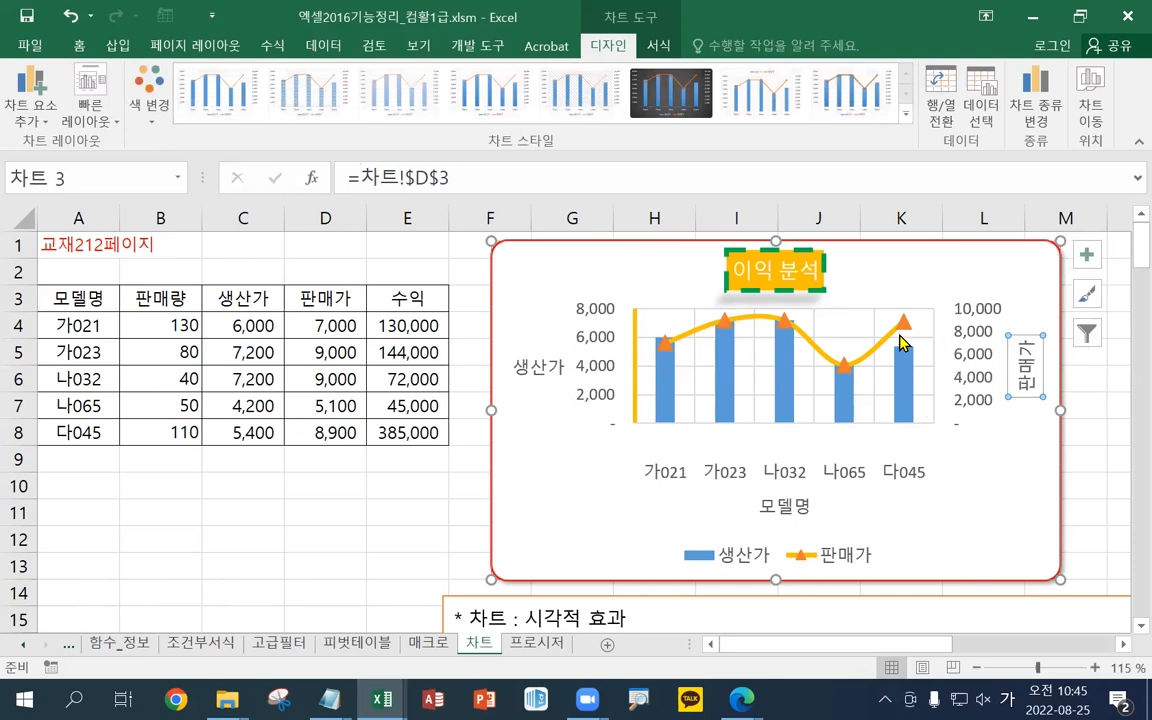
- Remove the chart's legend and add it back below the plot
left_click(330, 700)
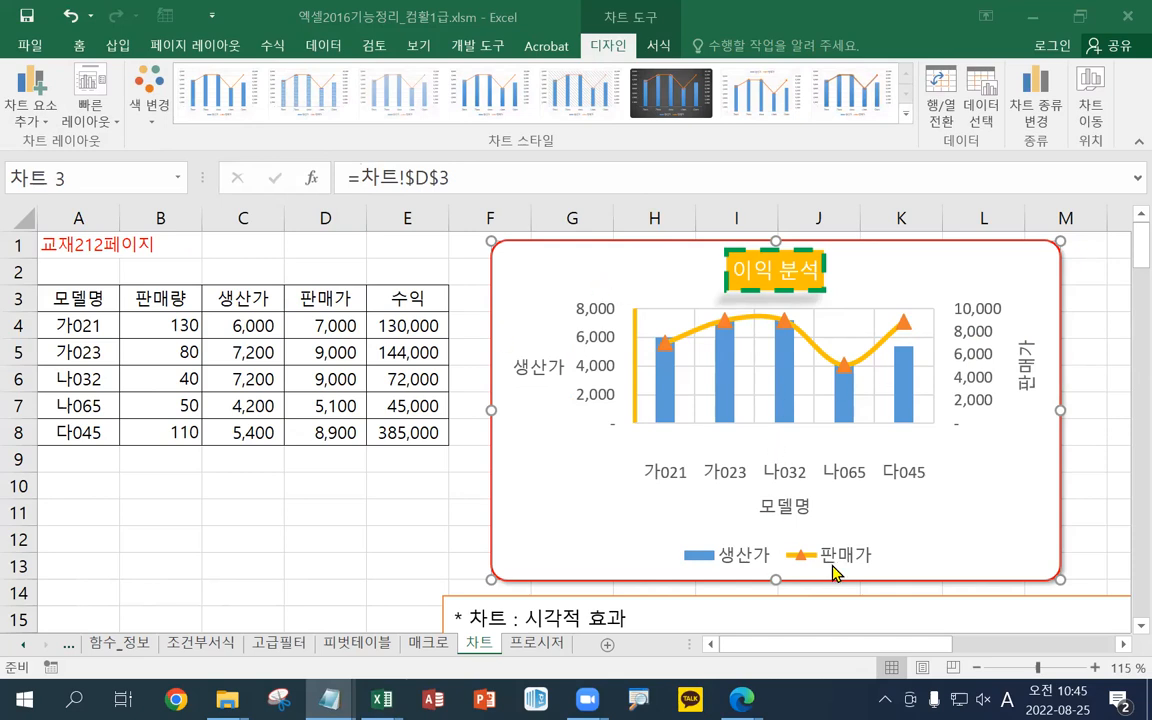
left_click(862, 566)
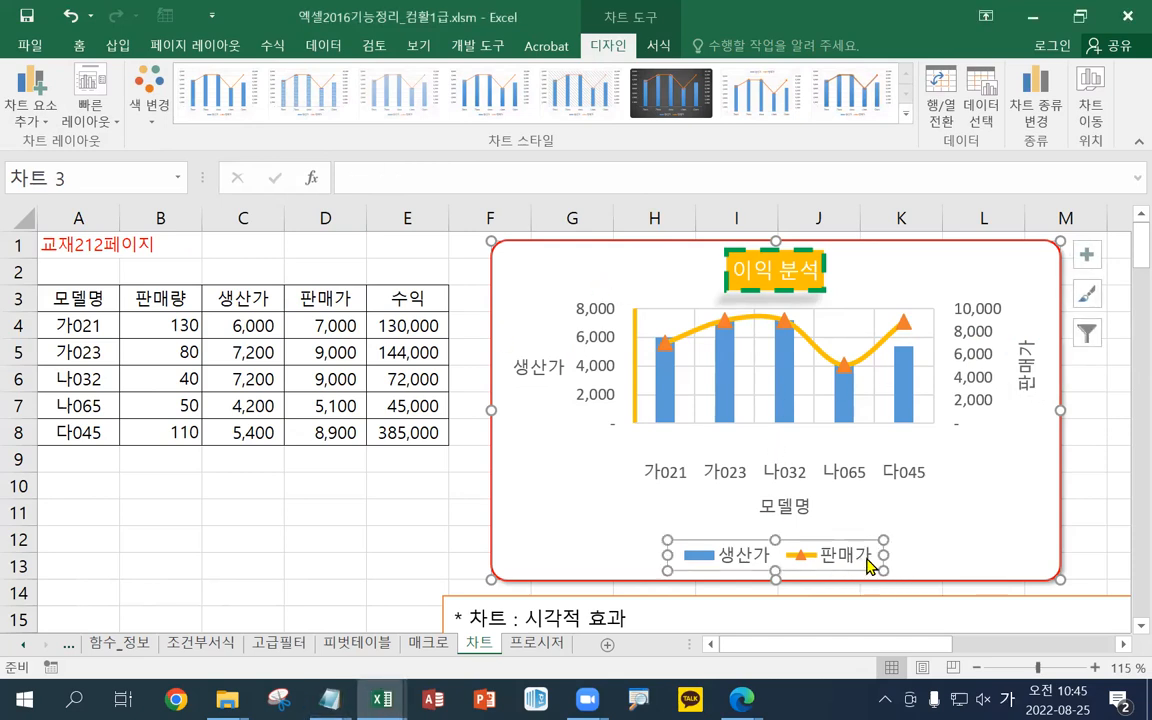
left_click(25, 118)
mouse_move(93, 316)
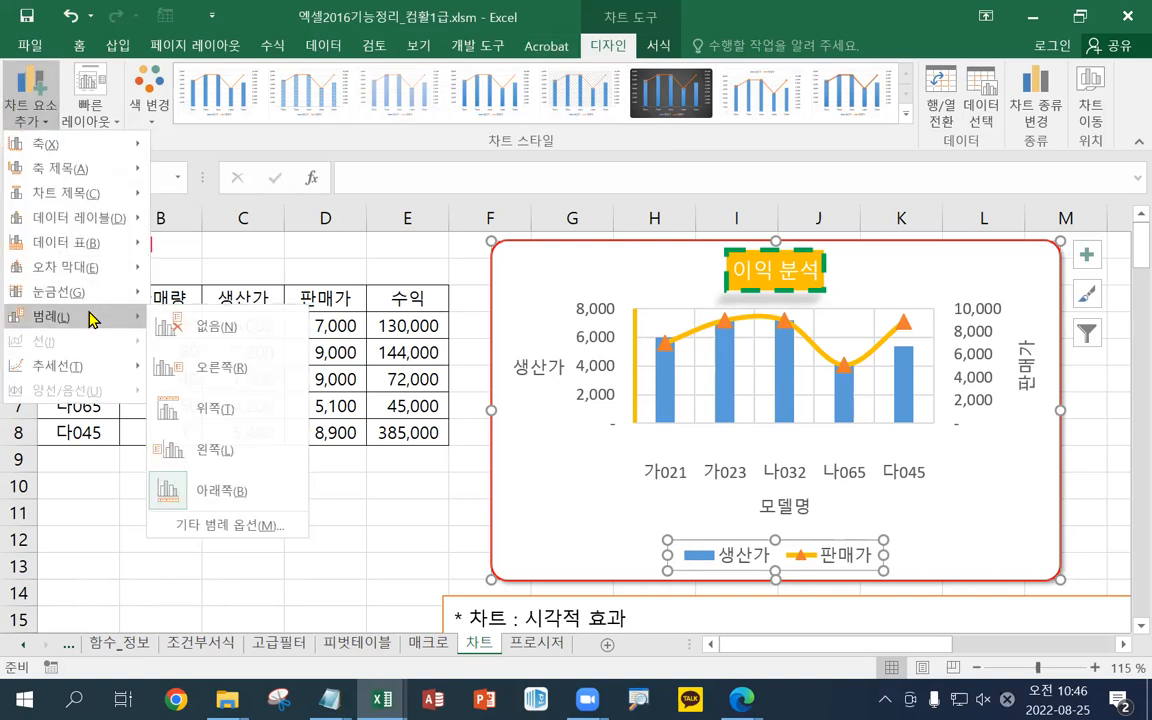
left_click(194, 327)
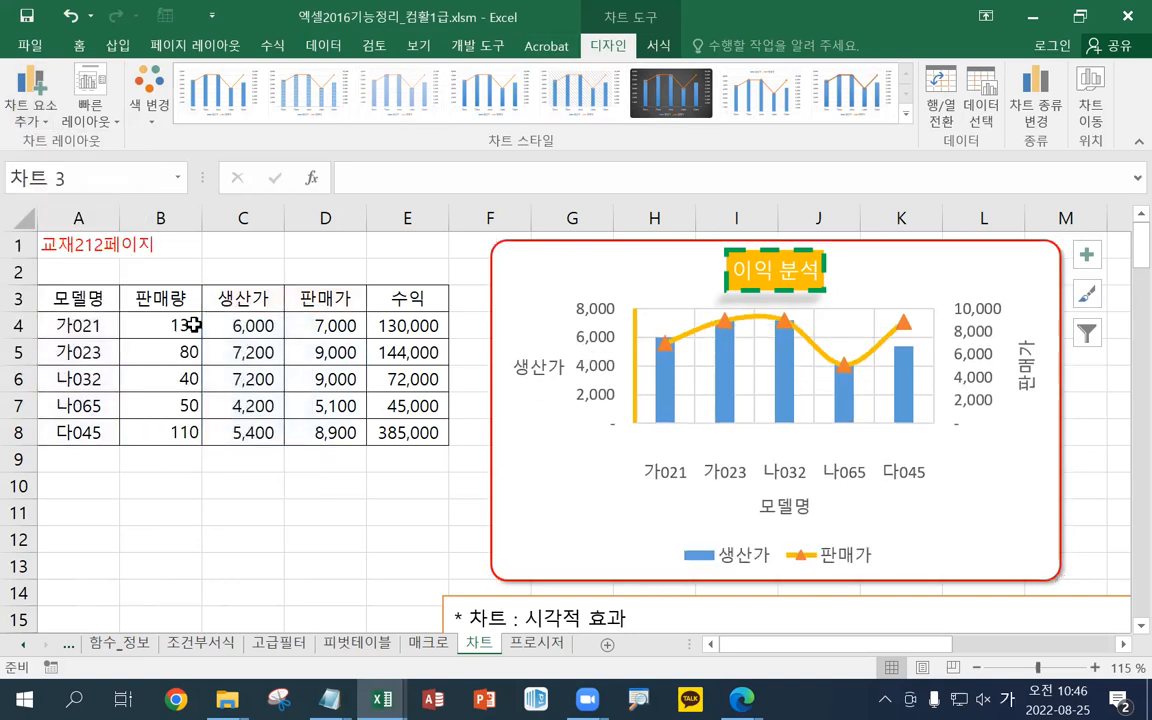
left_click(27, 124)
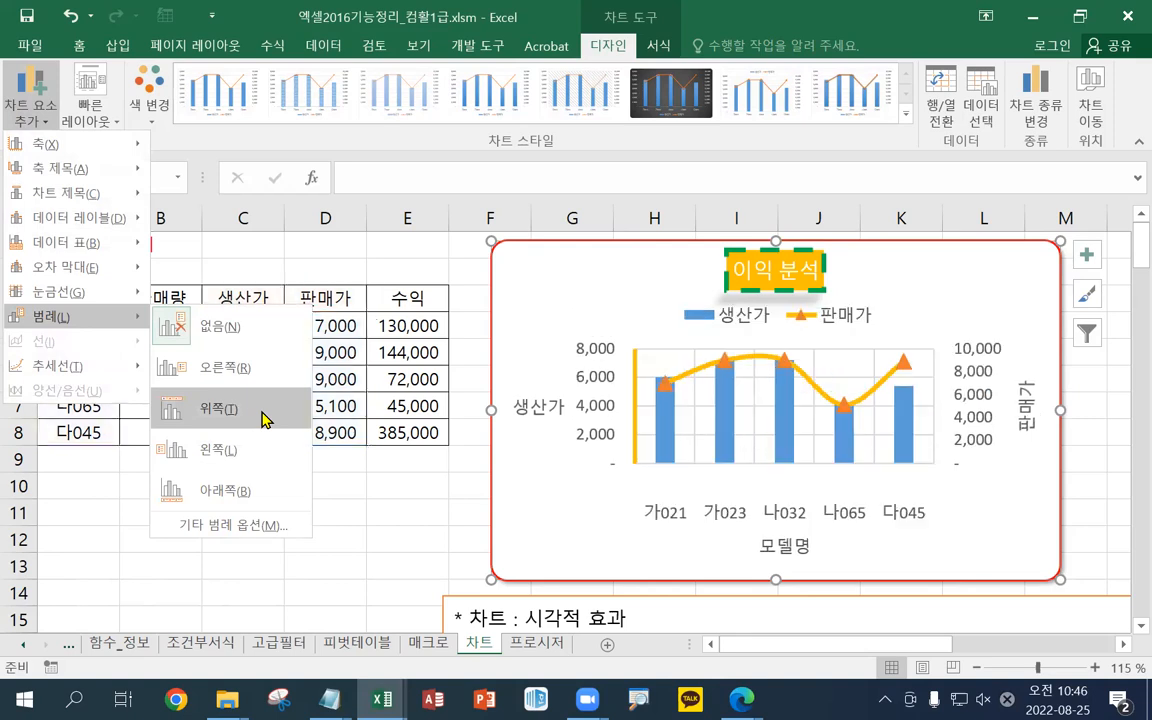
left_click(241, 492)
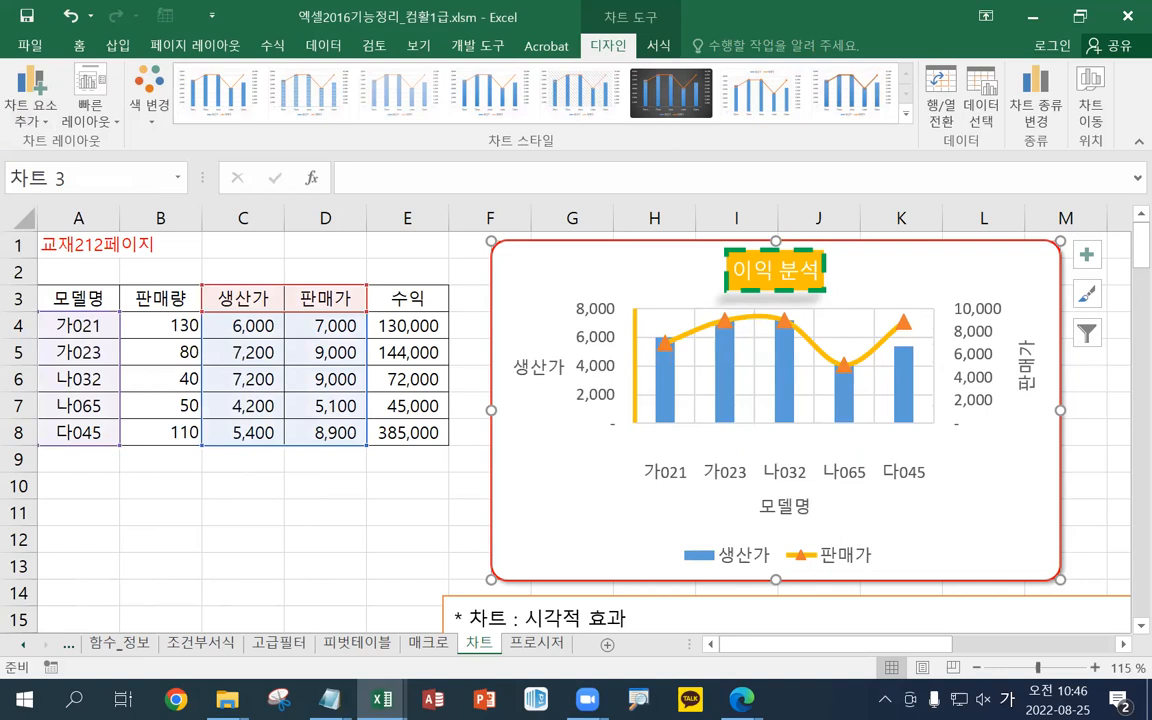
left_click(329, 699)
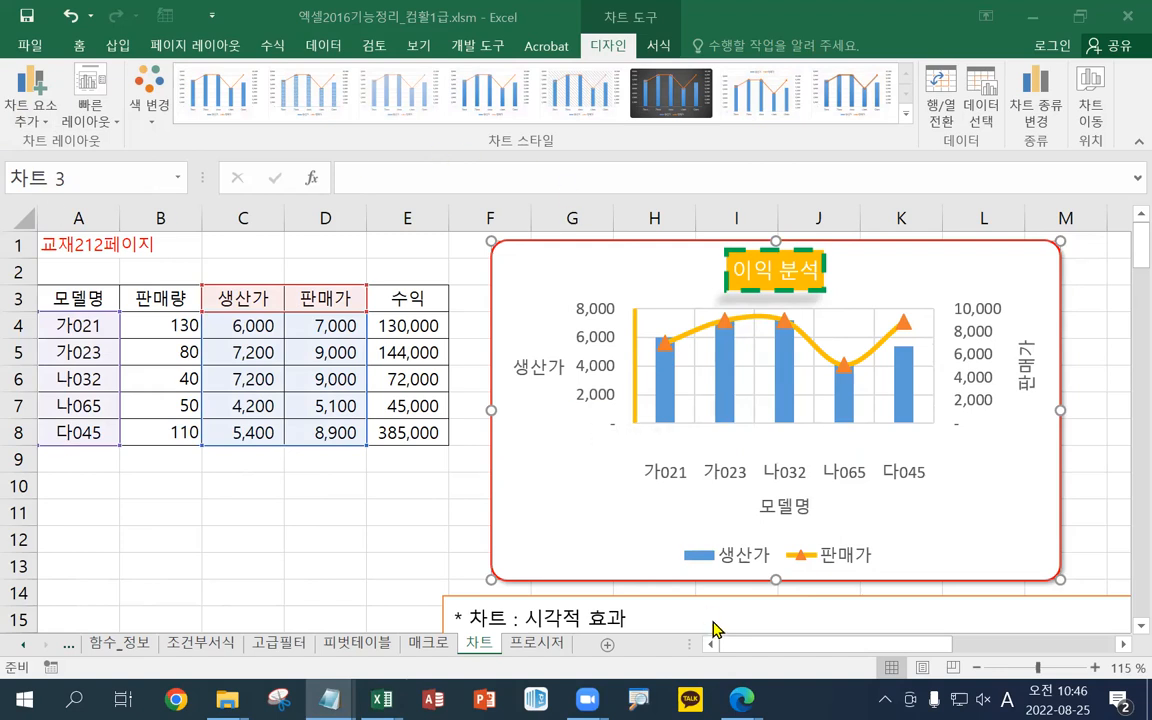
double_click(826, 554)
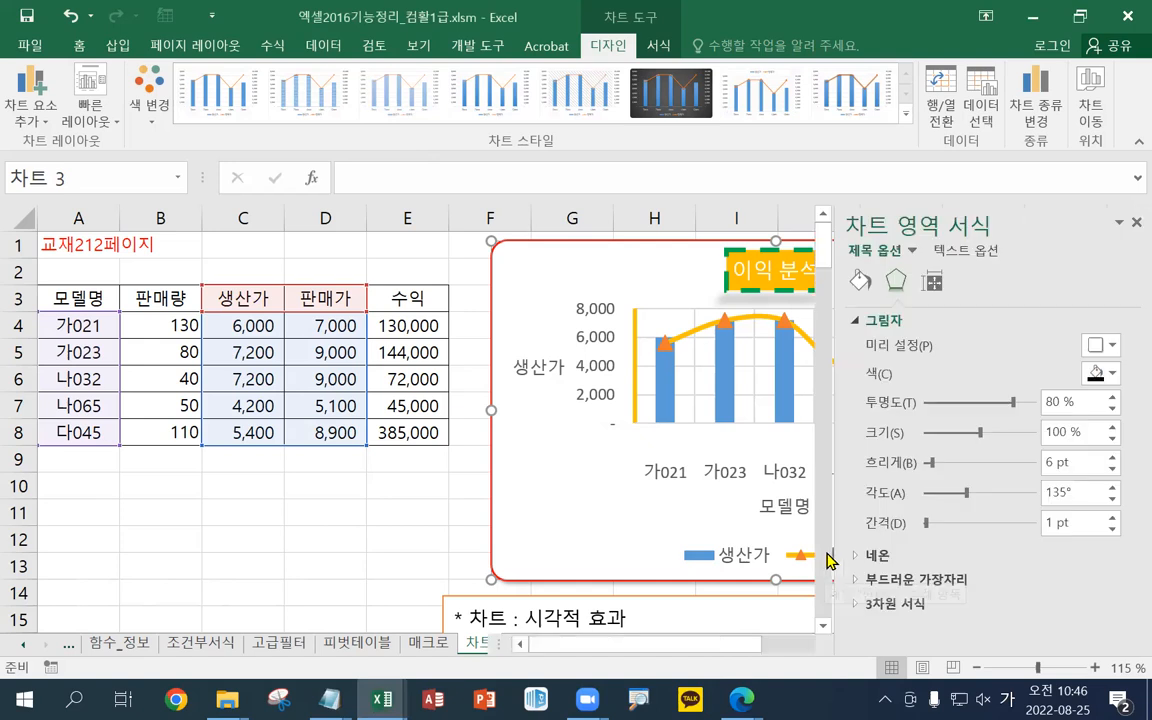
left_click(759, 557)
left_click(761, 557)
left_click(1136, 222)
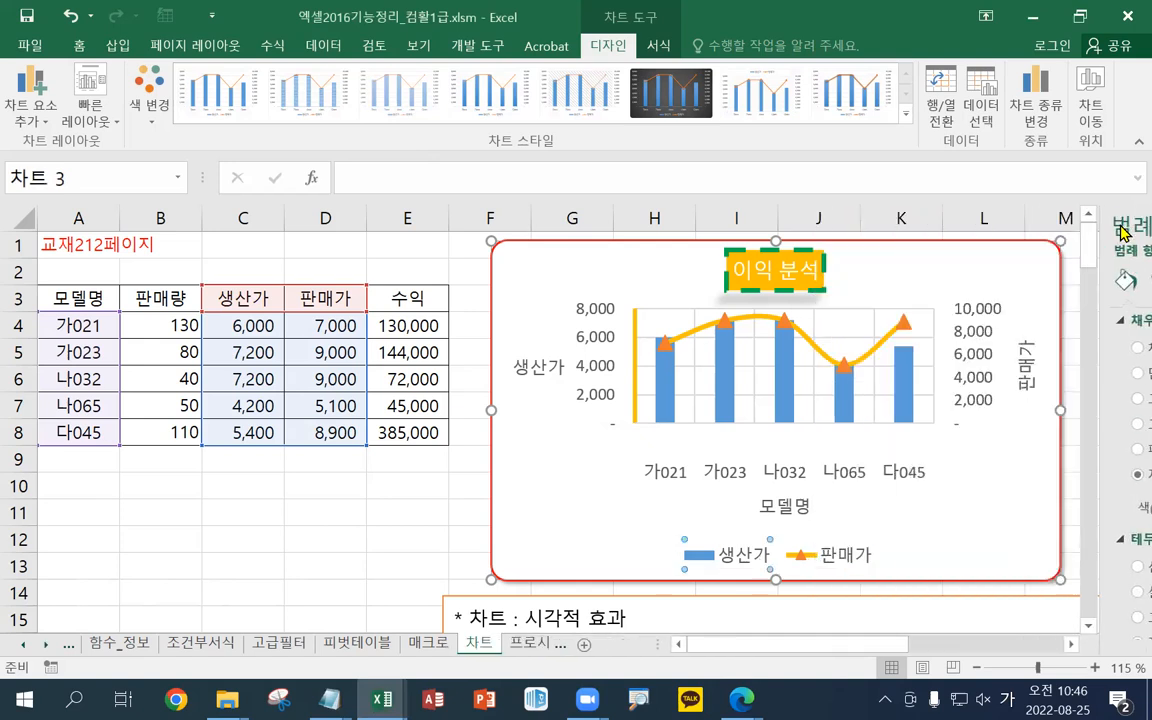
left_click(848, 556)
left_click(896, 532)
left_click(852, 547)
left_click(656, 45)
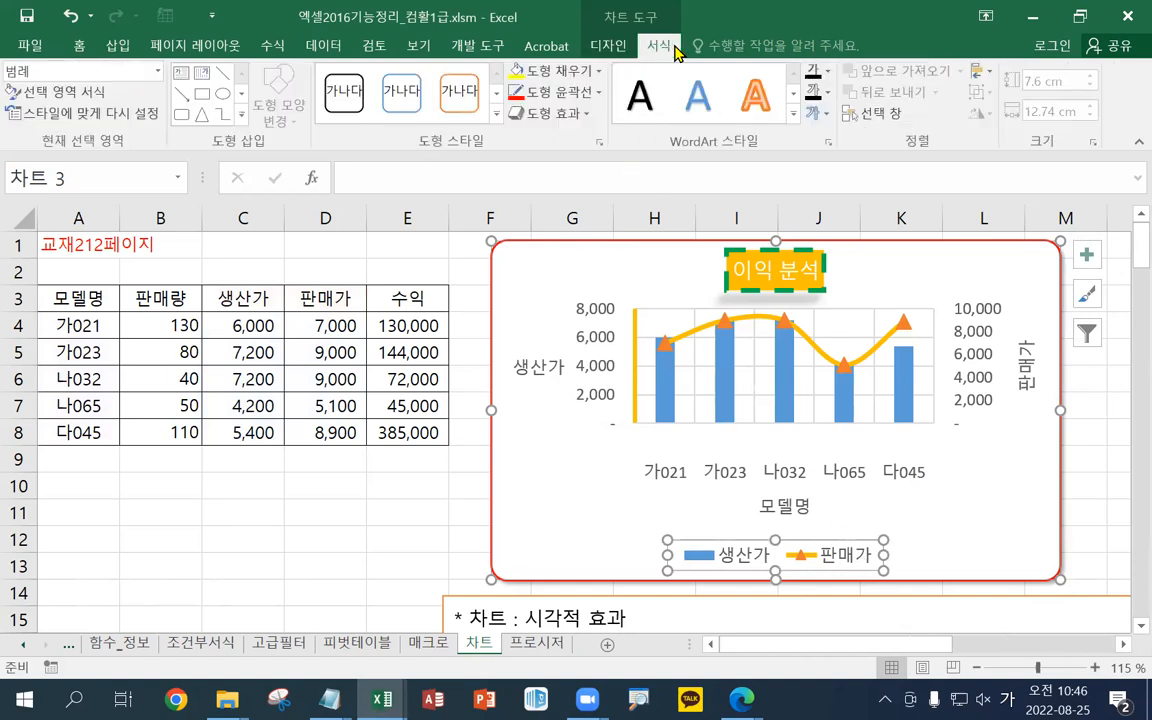
left_click(566, 116)
left_click(566, 116)
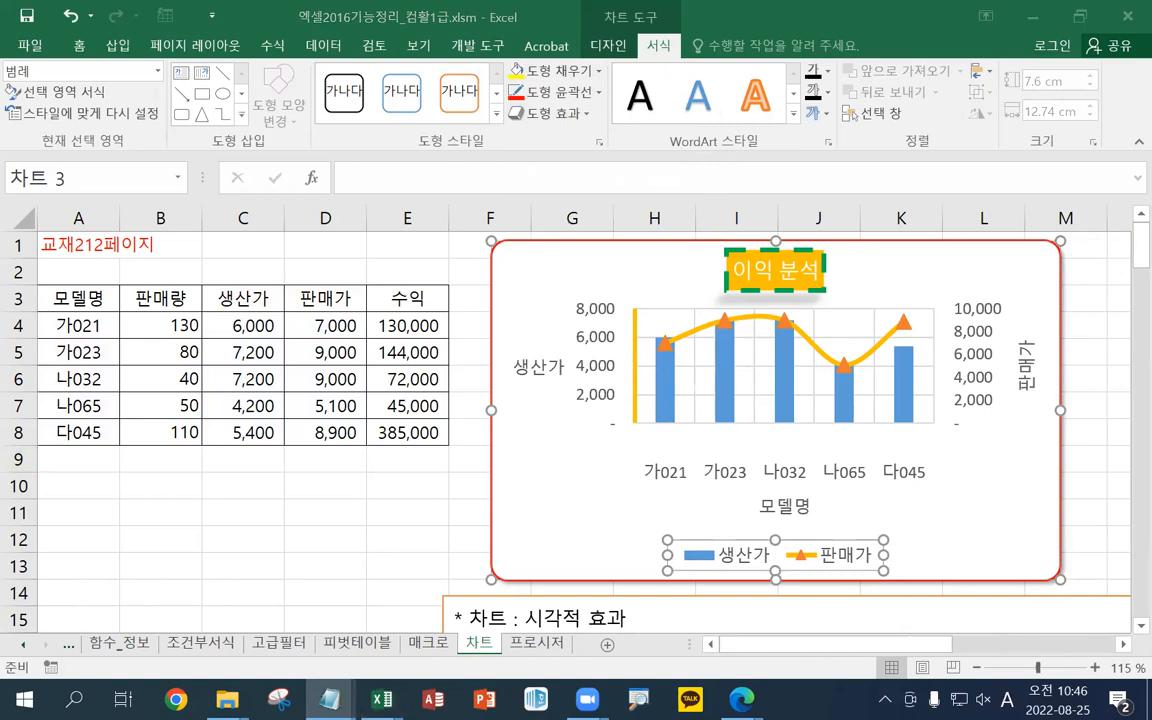
left_click(330, 698)
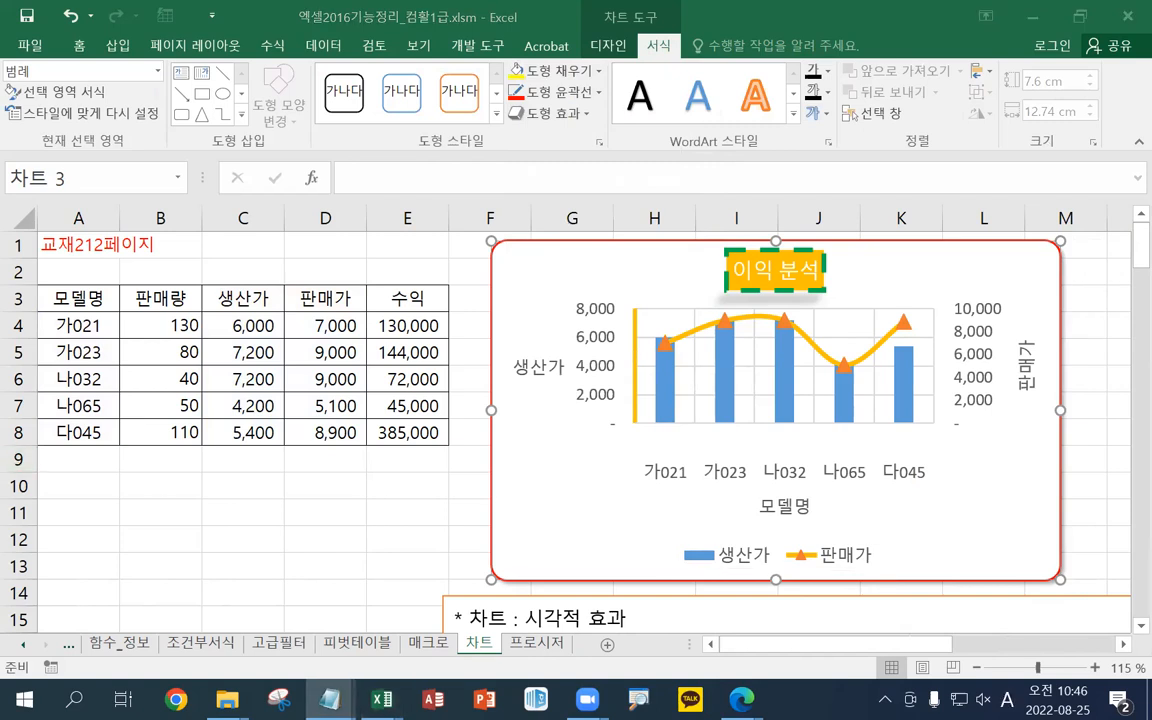
- Add a data table without legend keys to the chart
left_click(607, 45)
left_click(27, 120)
left_click(27, 118)
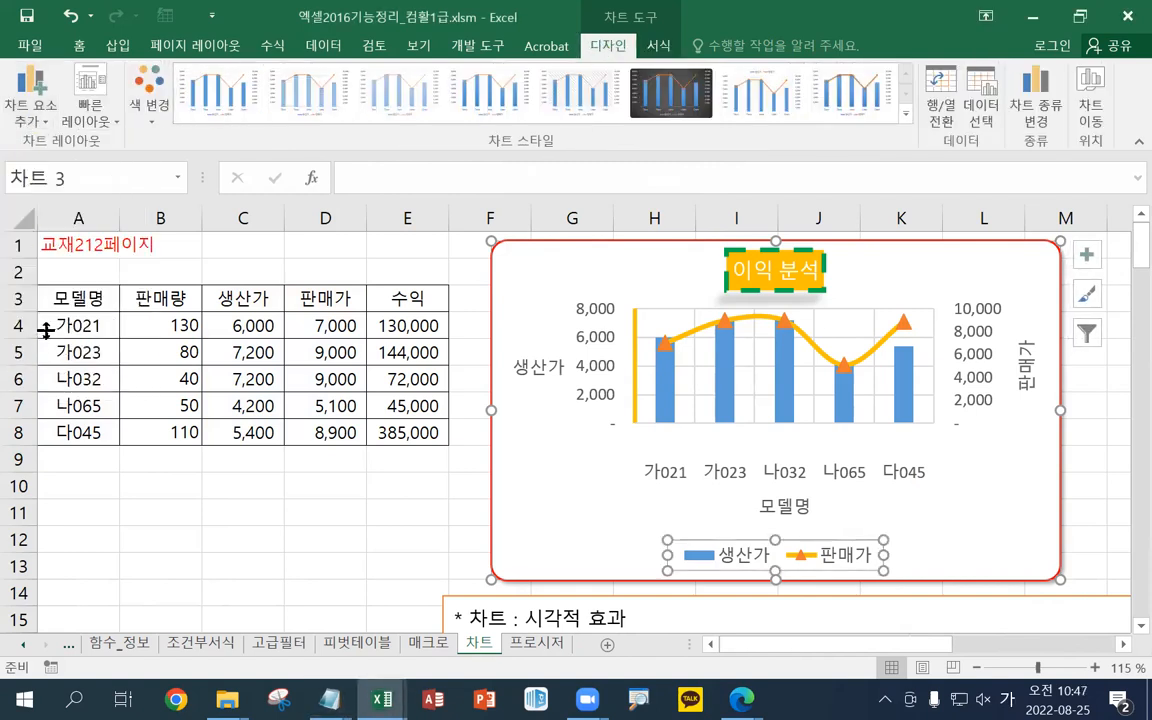
left_click(33, 117)
mouse_move(58, 245)
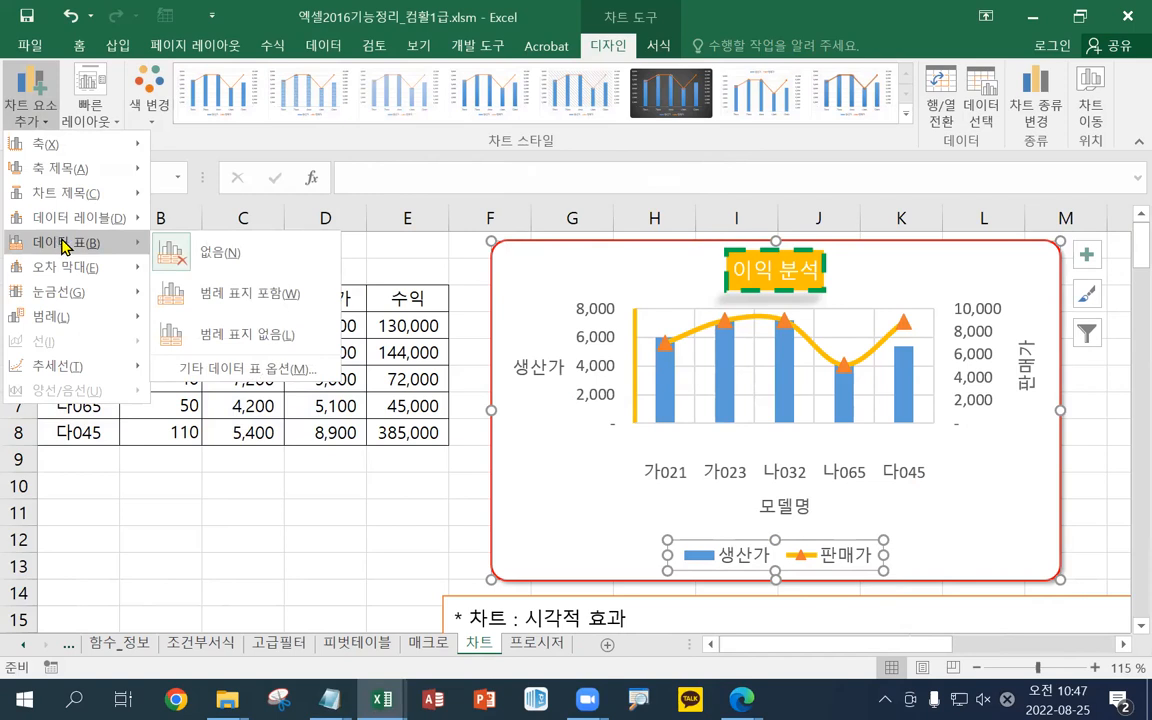
left_click(256, 343)
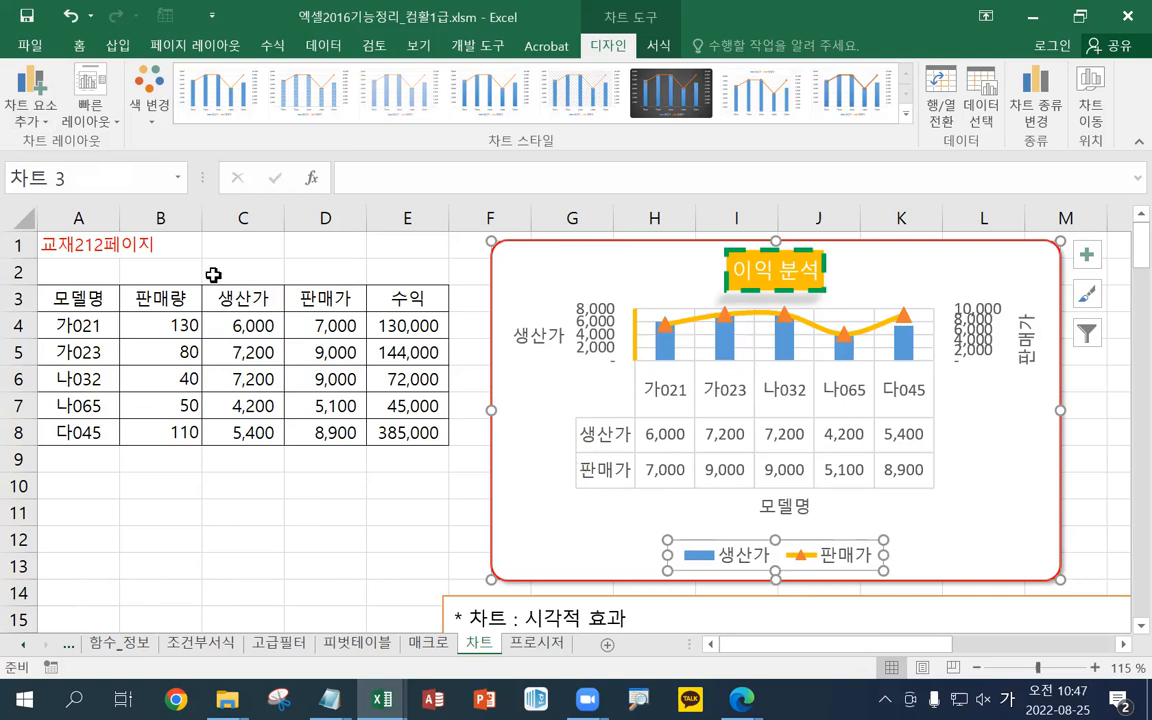
- Change the chart's data table to the version with legend keys
left_click(33, 118)
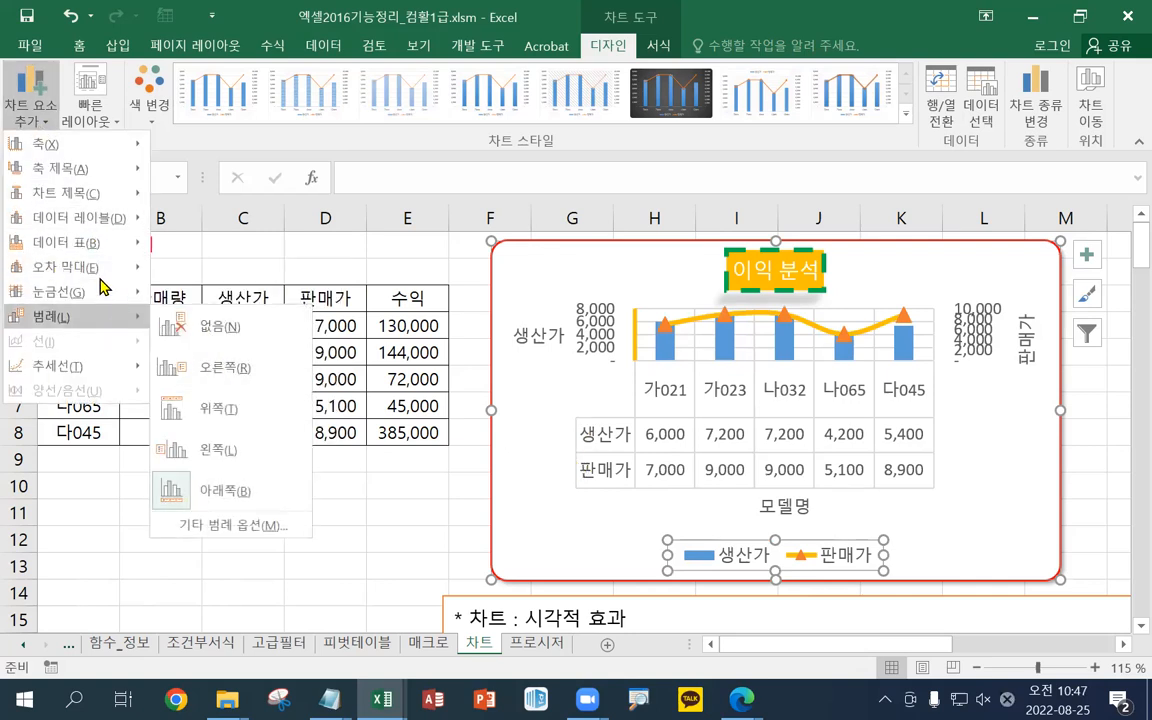
mouse_move(100, 242)
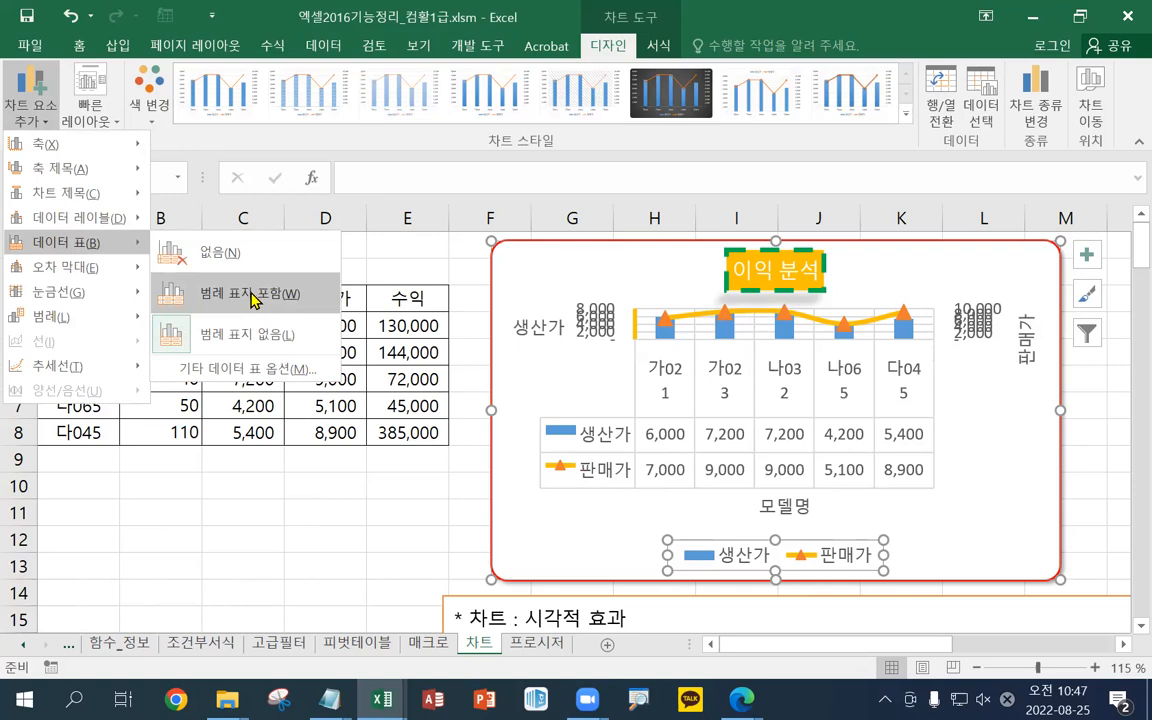
left_click(253, 300)
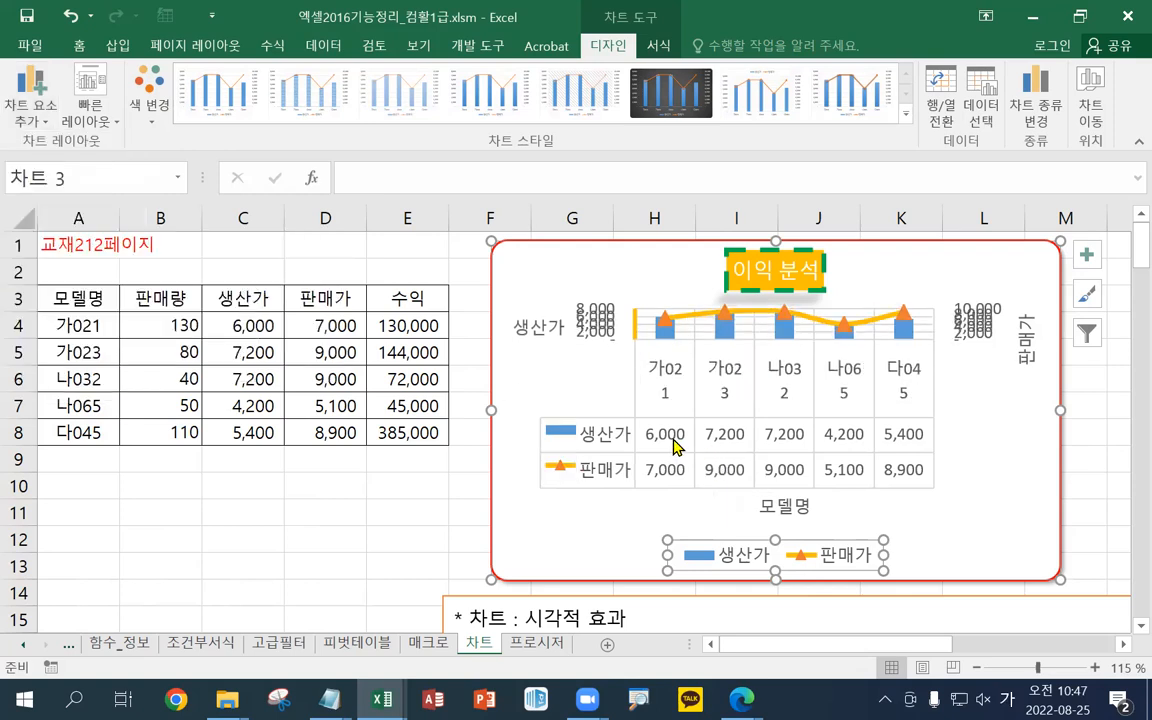
- Delete the data table from the chart
left_click(645, 425)
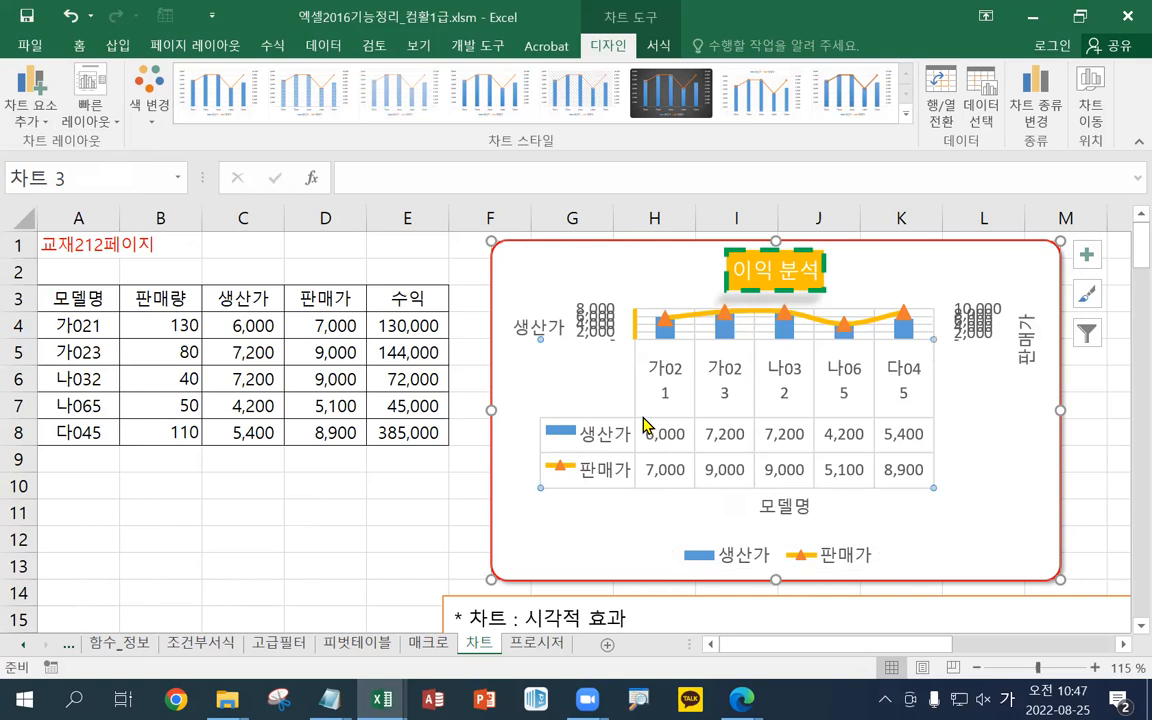
right_click(645, 425)
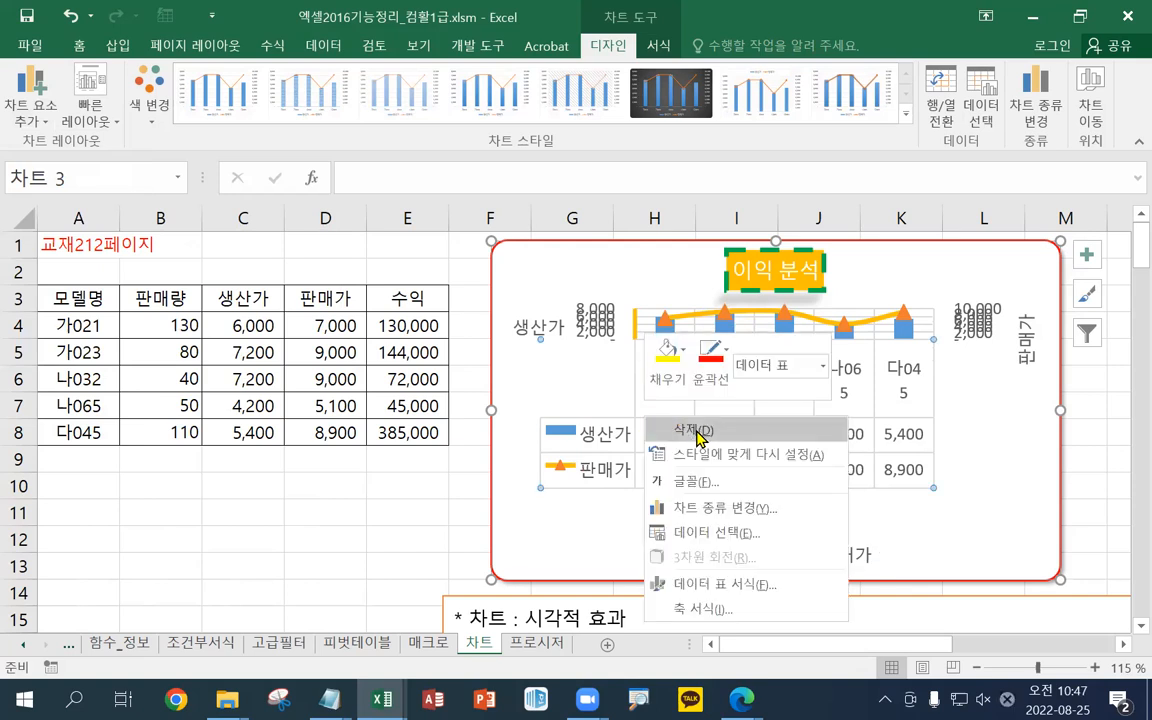
left_click(690, 430)
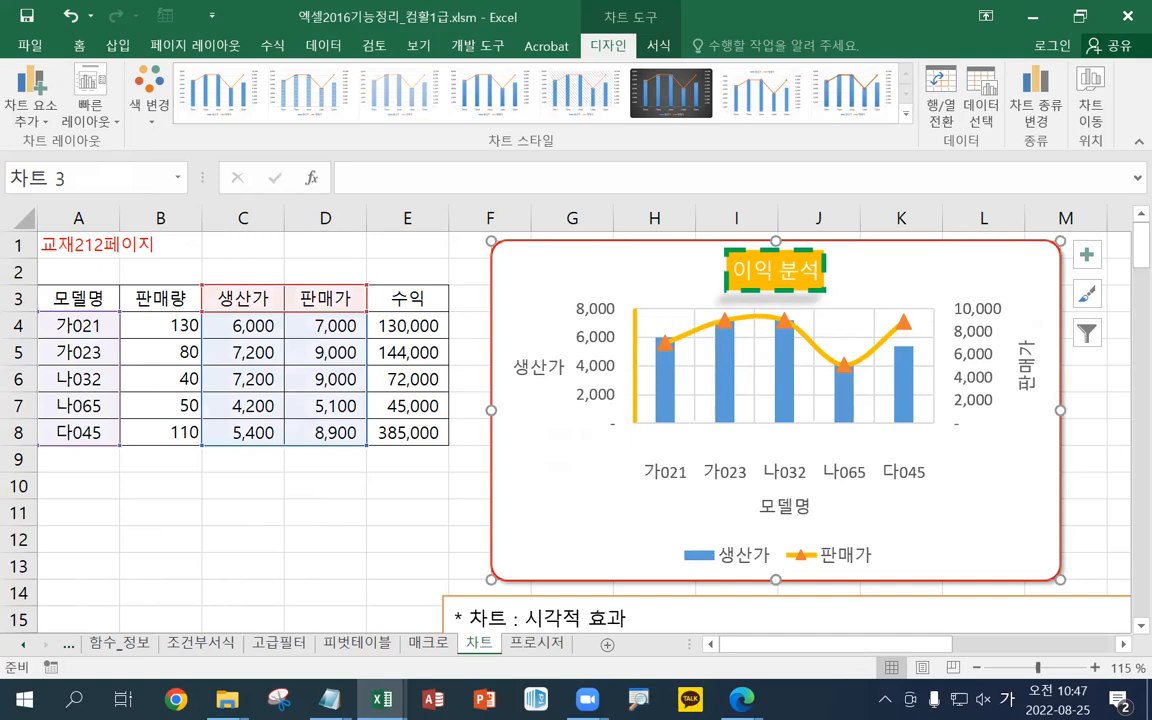
- Remove the primary major horizontal and primary major vertical gridlines from the chart
left_click(330, 698)
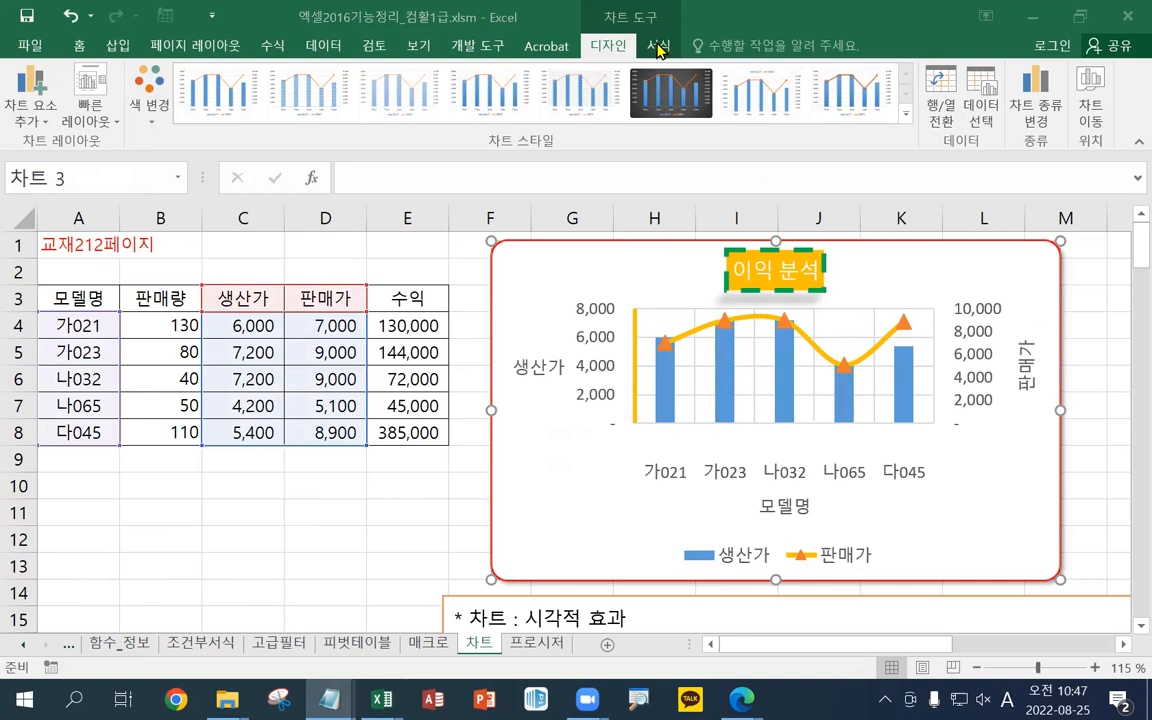
left_click(40, 115)
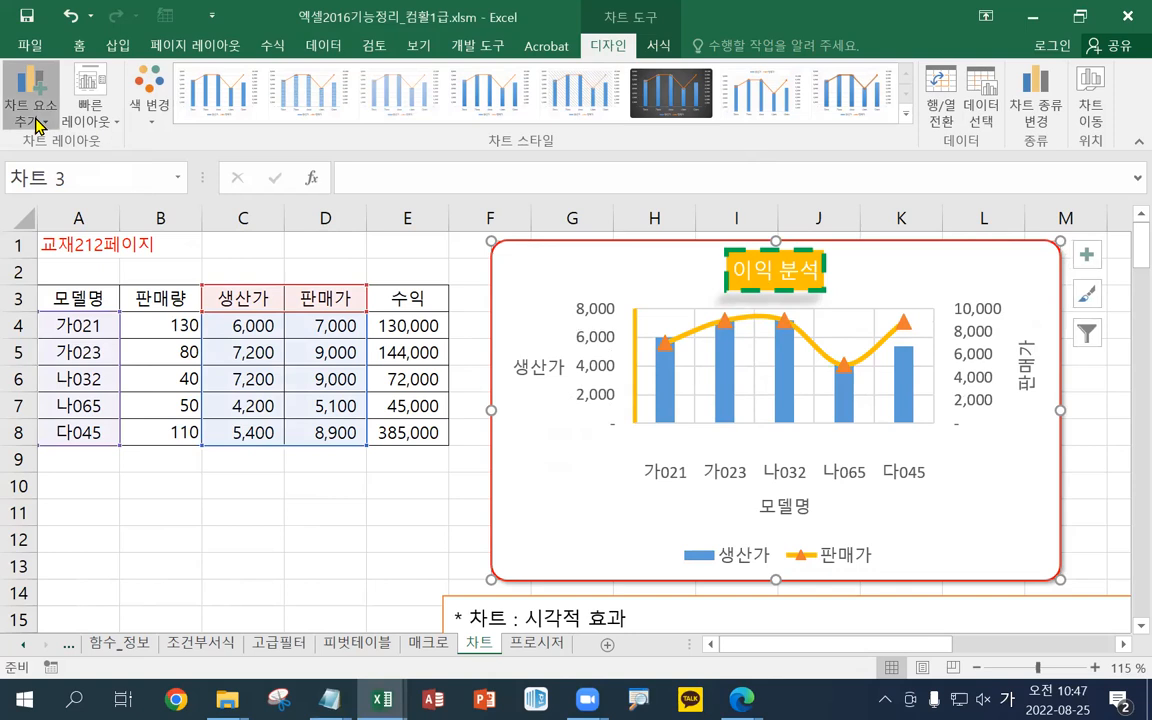
mouse_move(74, 299)
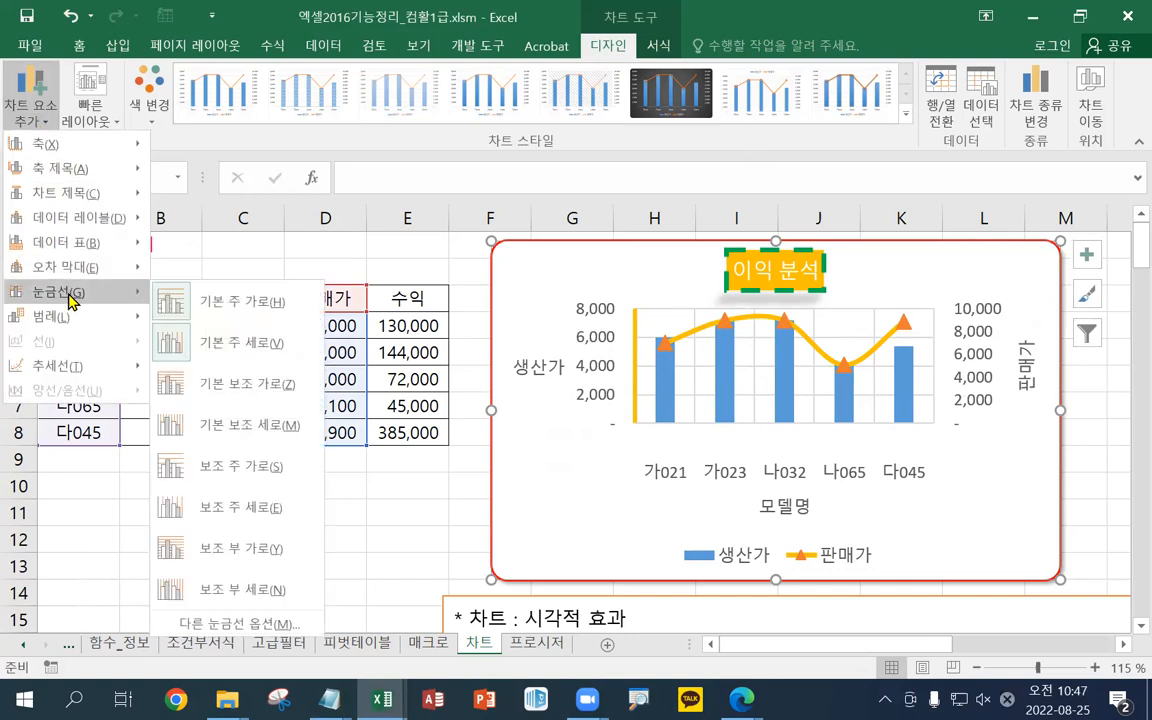
left_click(176, 303)
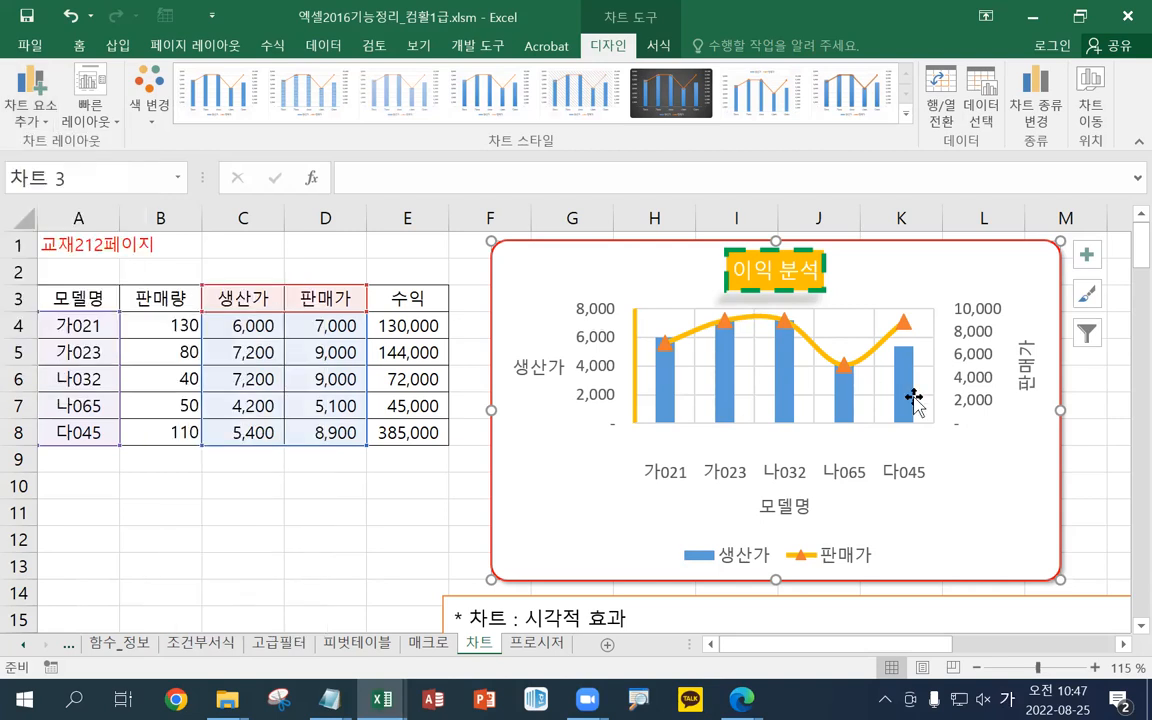
left_click(31, 112)
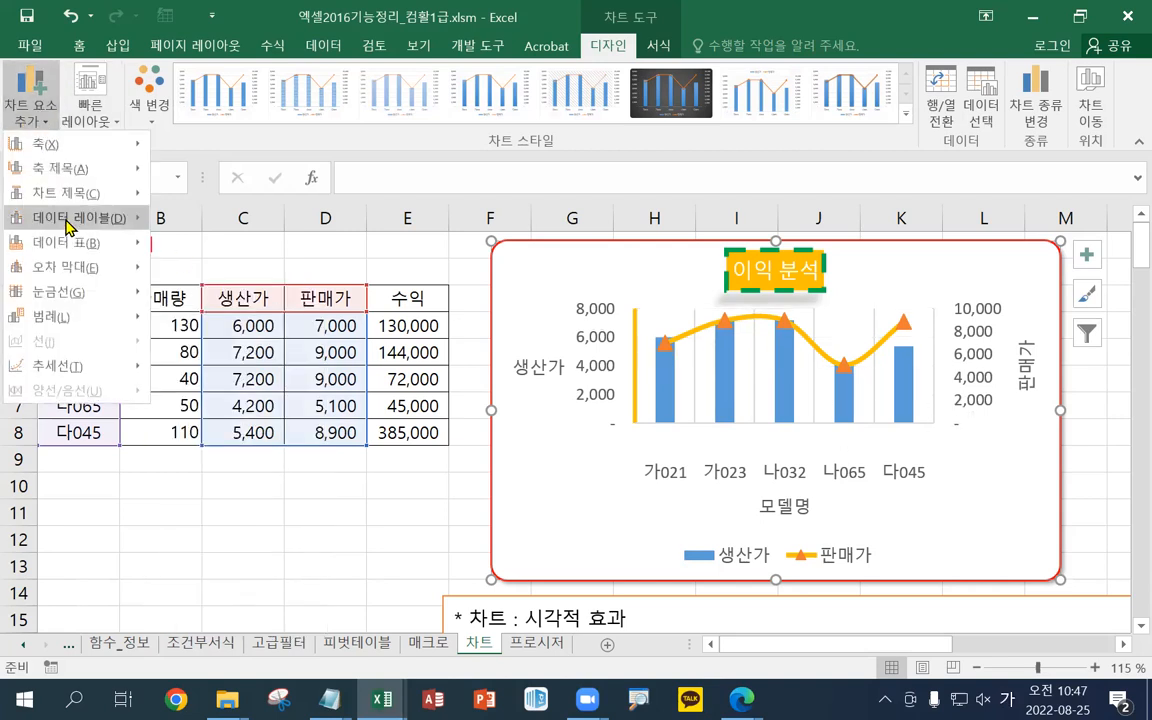
mouse_move(74, 302)
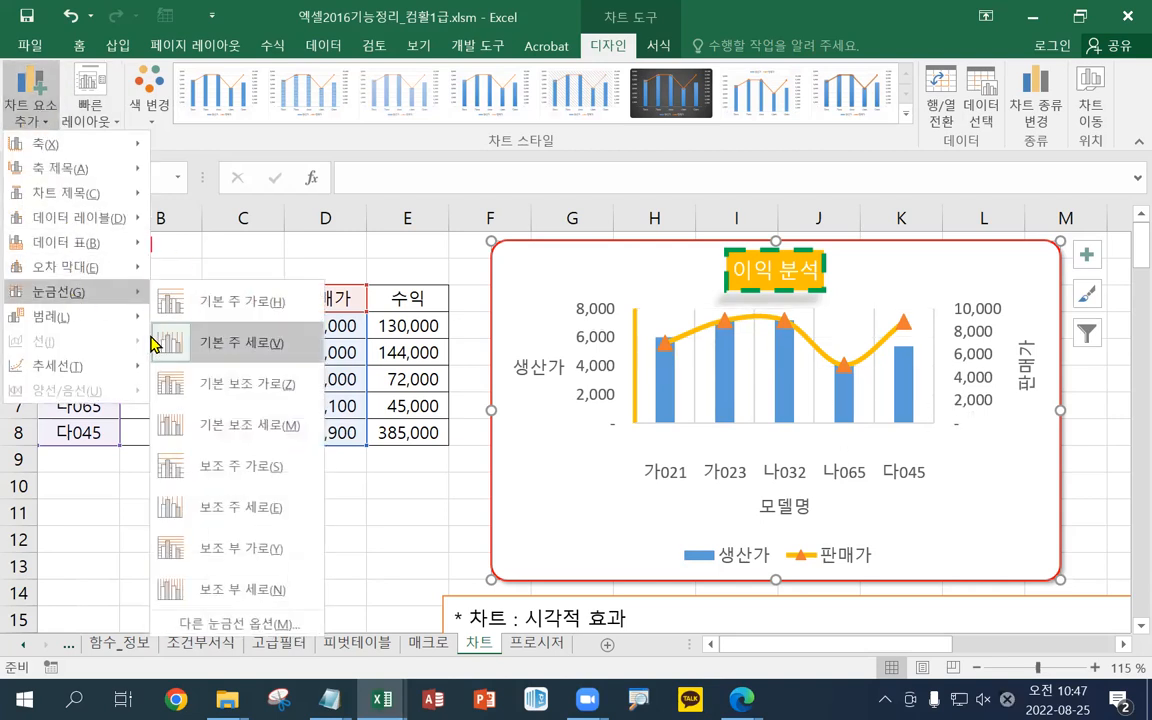
left_click(163, 334)
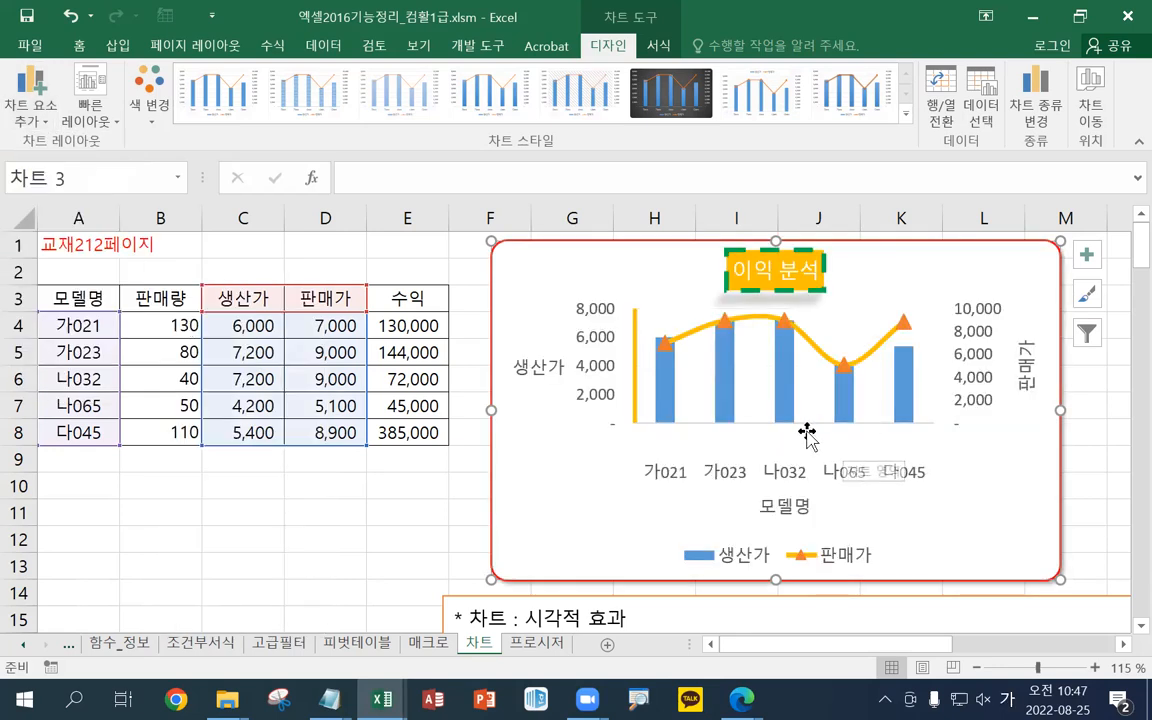
- Add primary major horizontal and primary major vertical gridlines to the chart
left_click(28, 120)
mouse_move(95, 292)
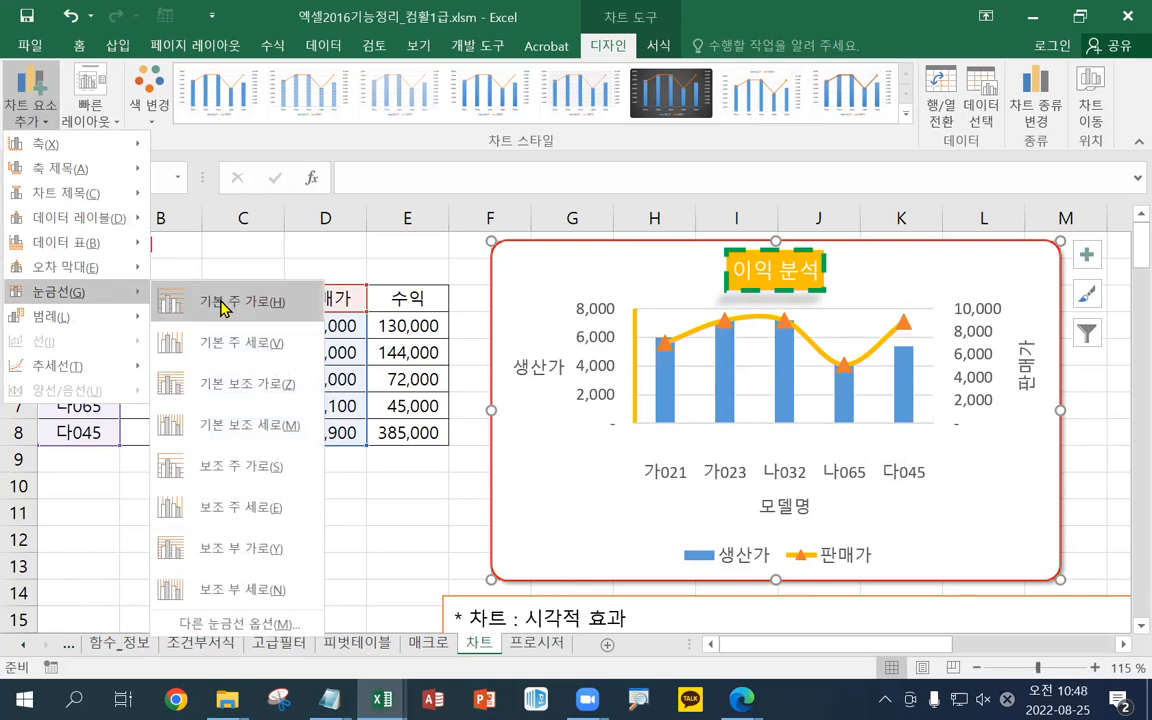
left_click(222, 303)
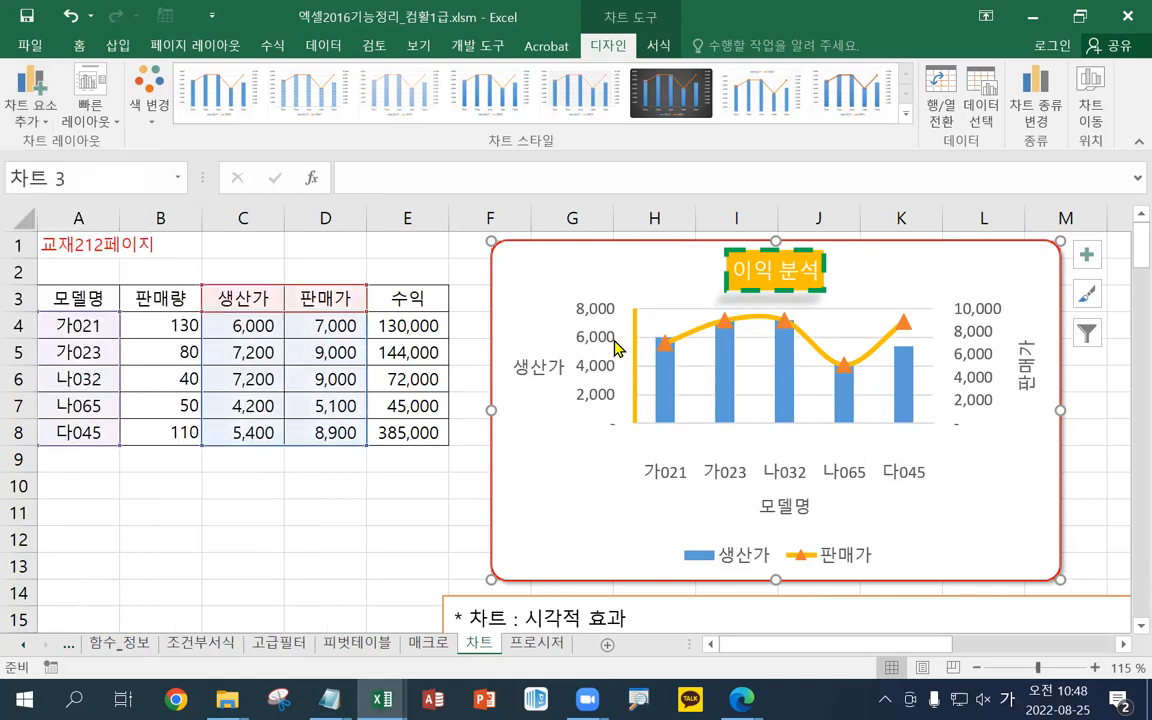
left_click(30, 112)
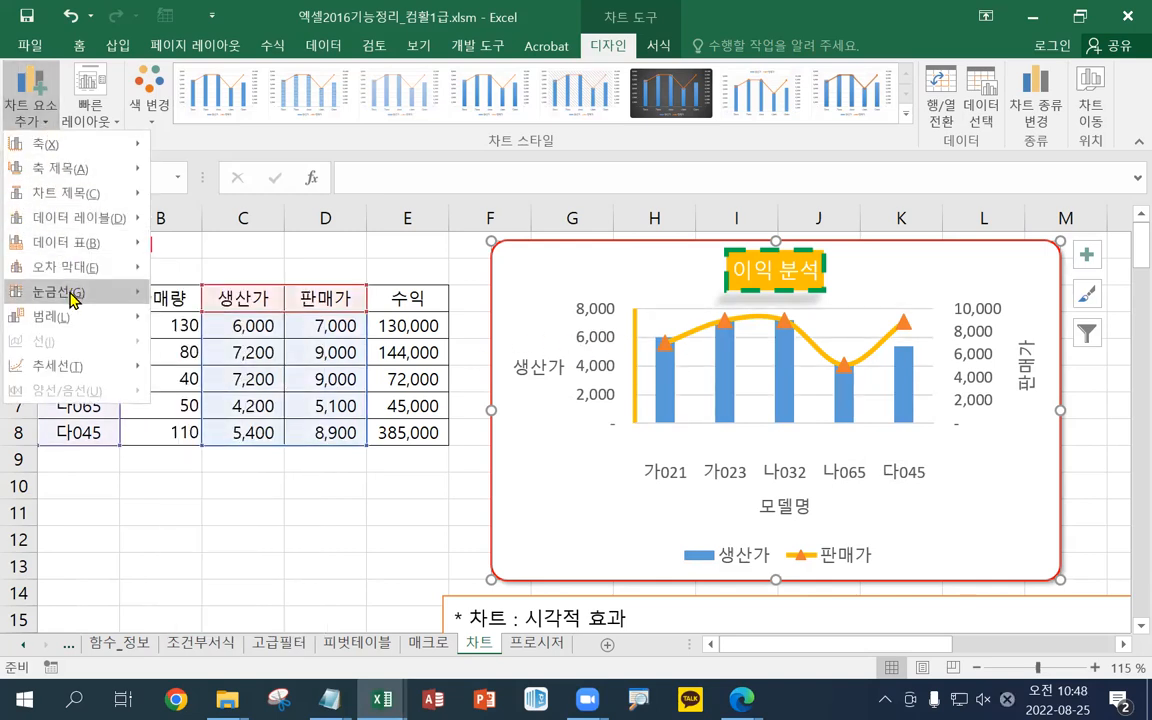
mouse_move(66, 298)
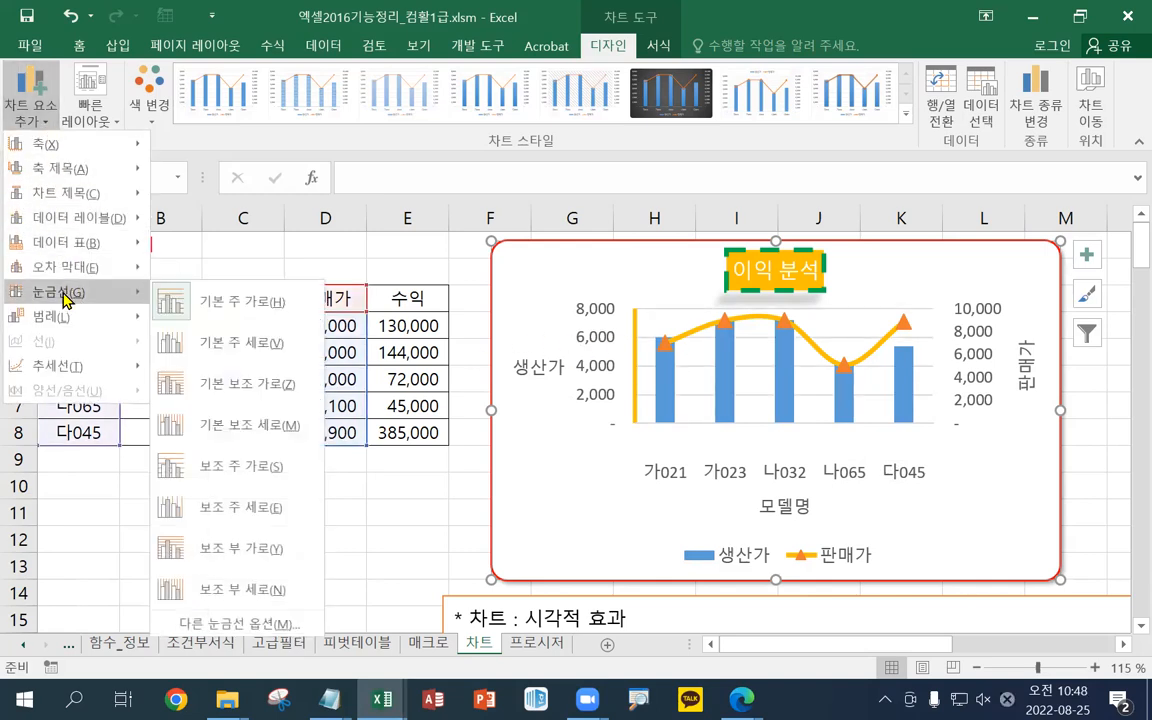
left_click(264, 345)
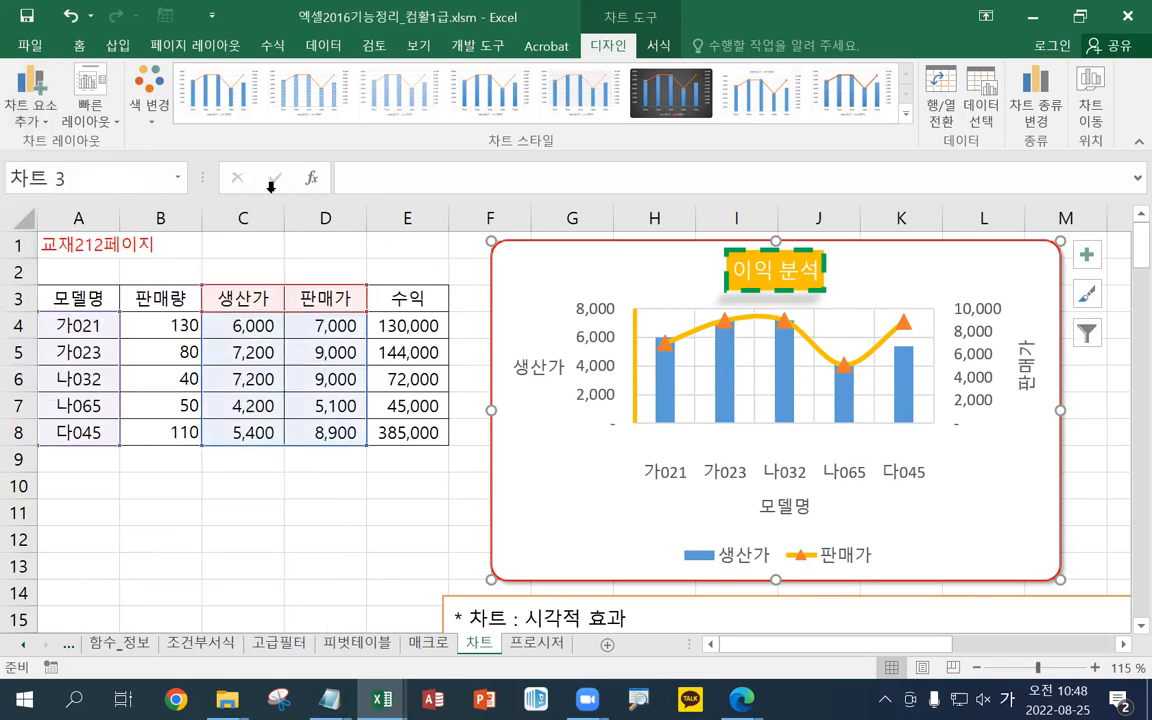
- Format the vertical (value) axis major gridlines with a red dashed outline
left_click(643, 52)
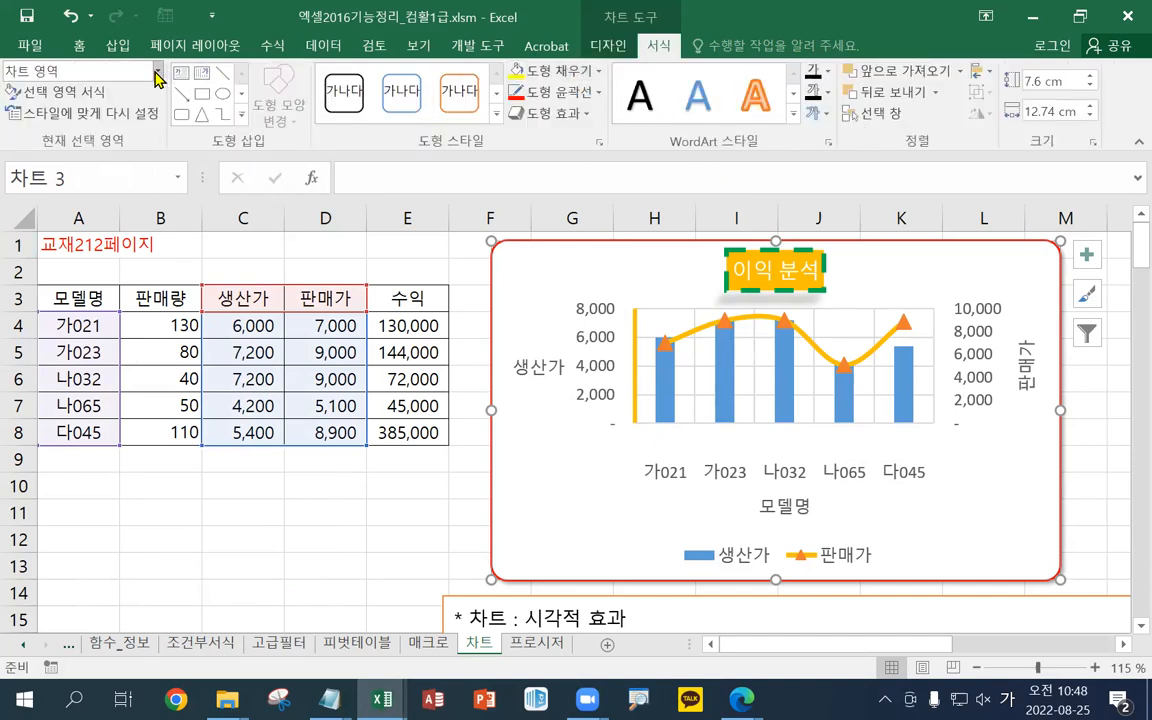
left_click(157, 70)
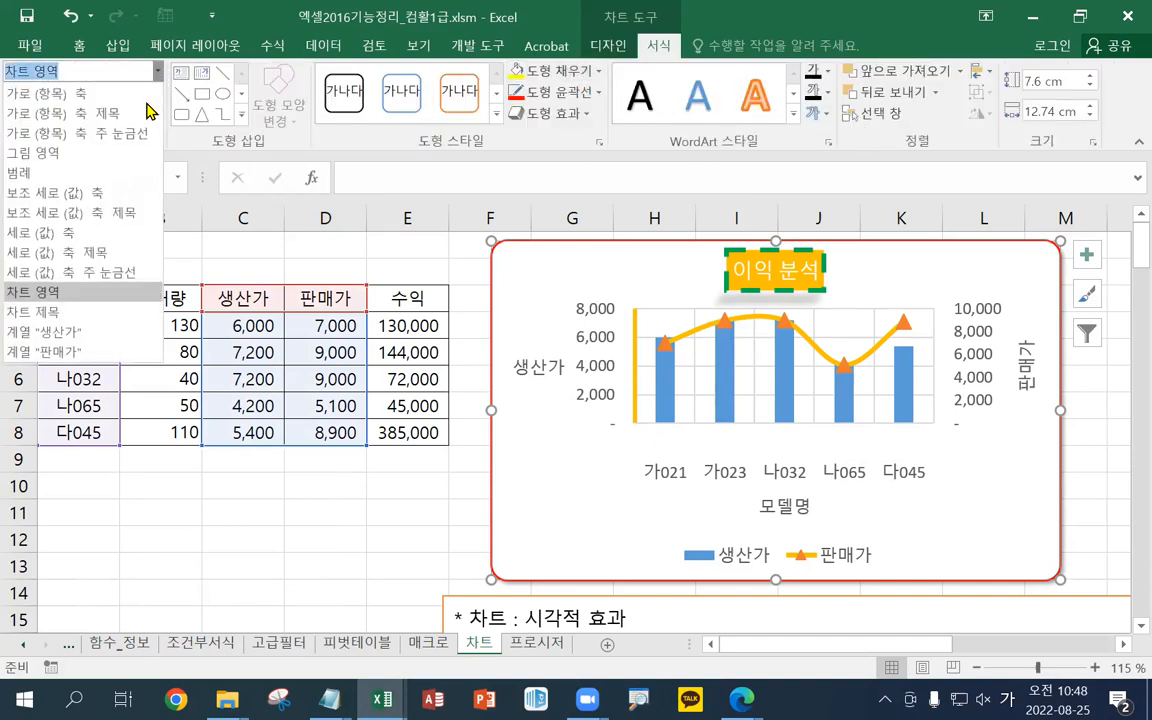
left_click(113, 272)
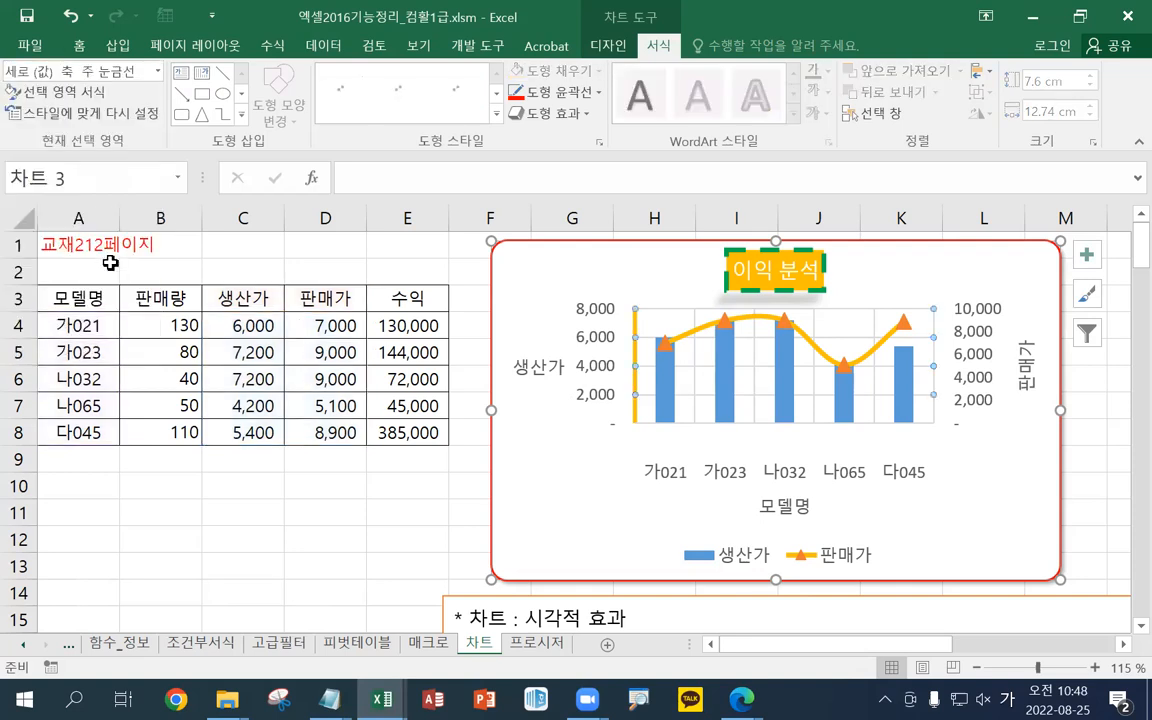
left_click(589, 98)
mouse_move(597, 360)
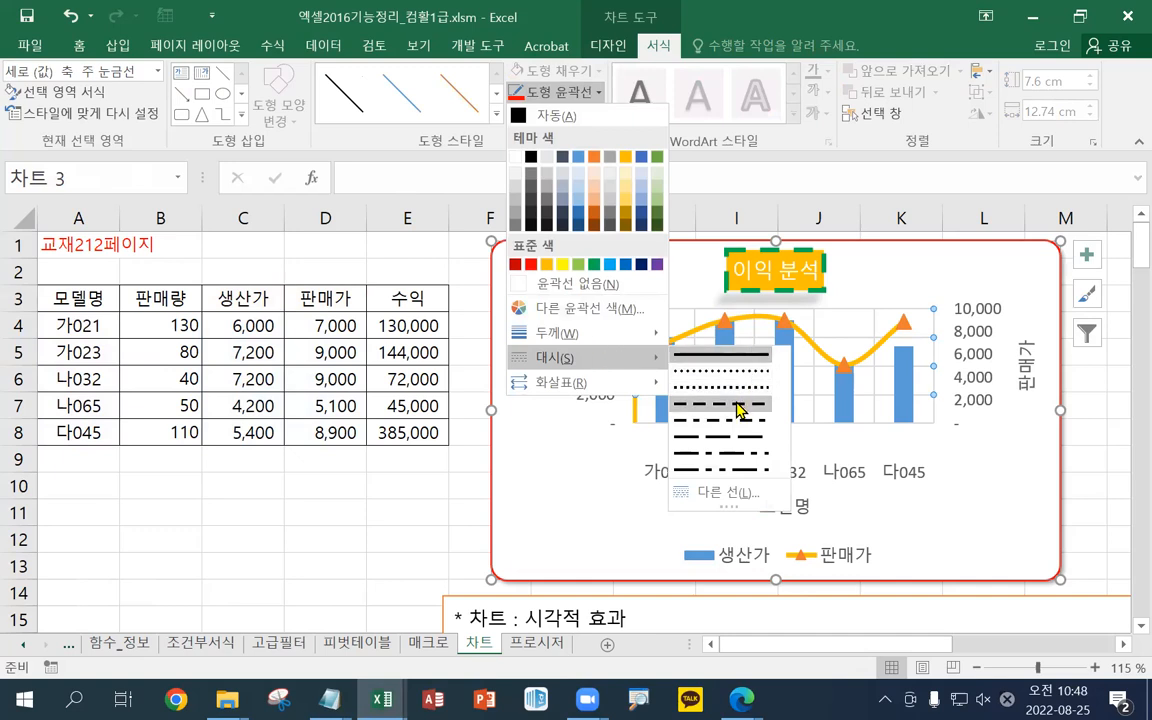
left_click(480, 233)
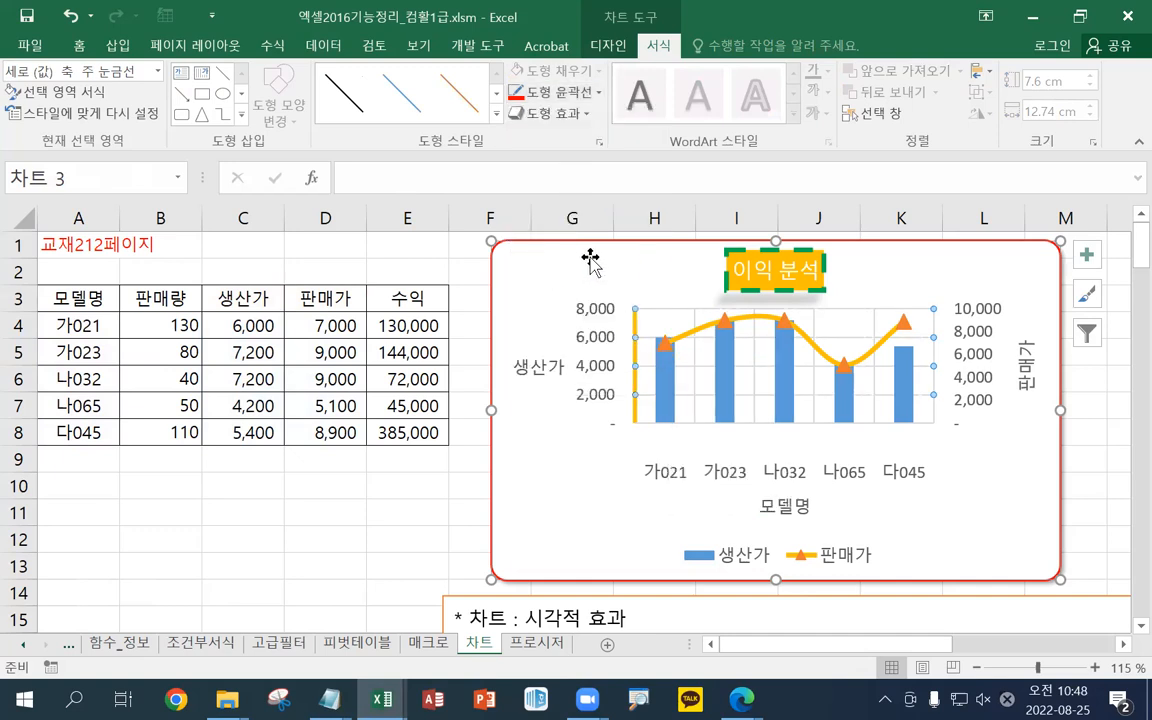
left_click(535, 92)
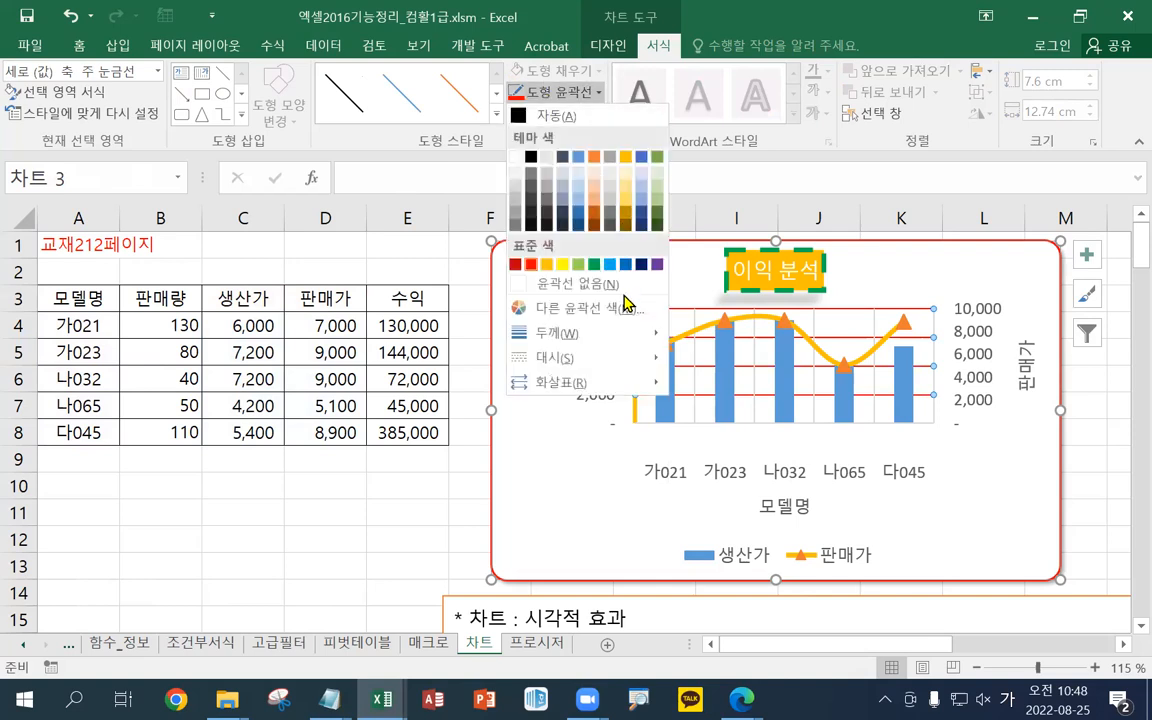
mouse_move(598, 357)
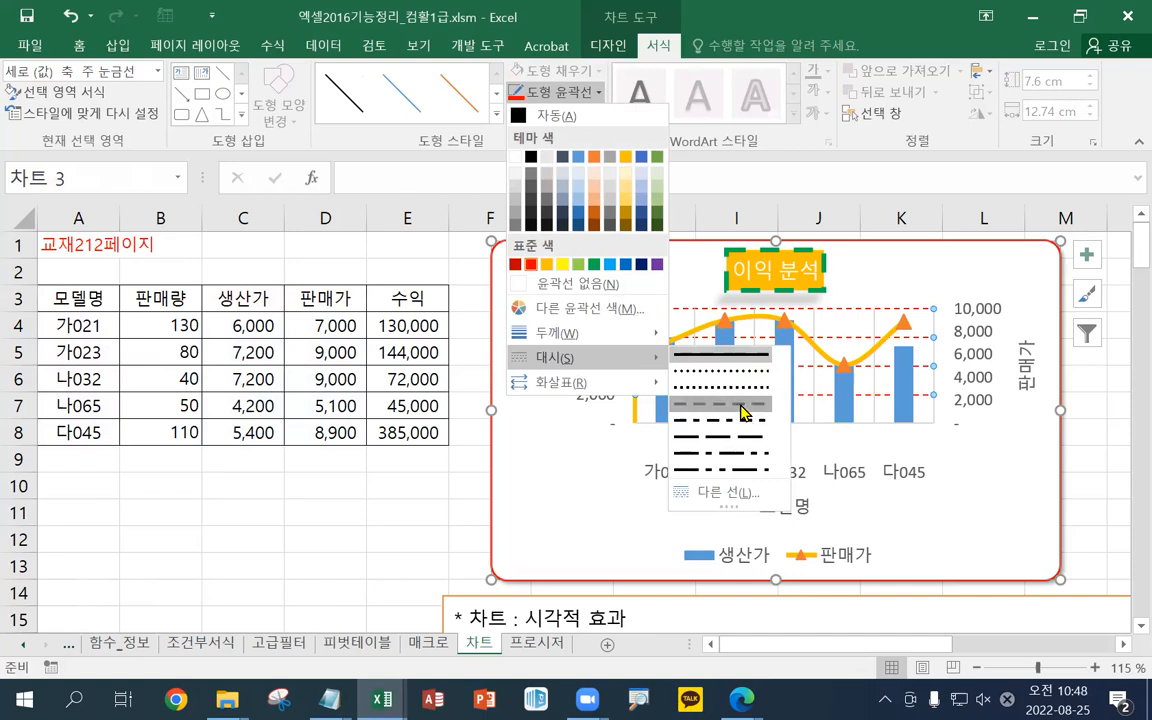
left_click(744, 408)
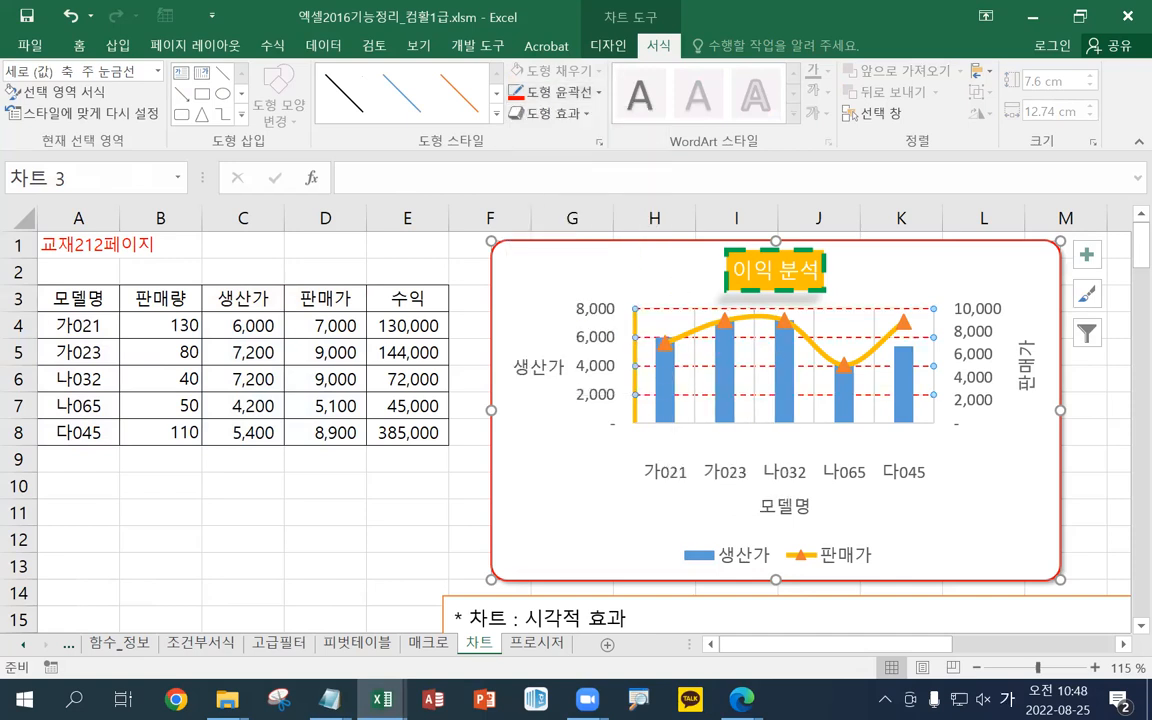
- Fill the chart's plot area with the blue water droplets texture
left_click(330, 699)
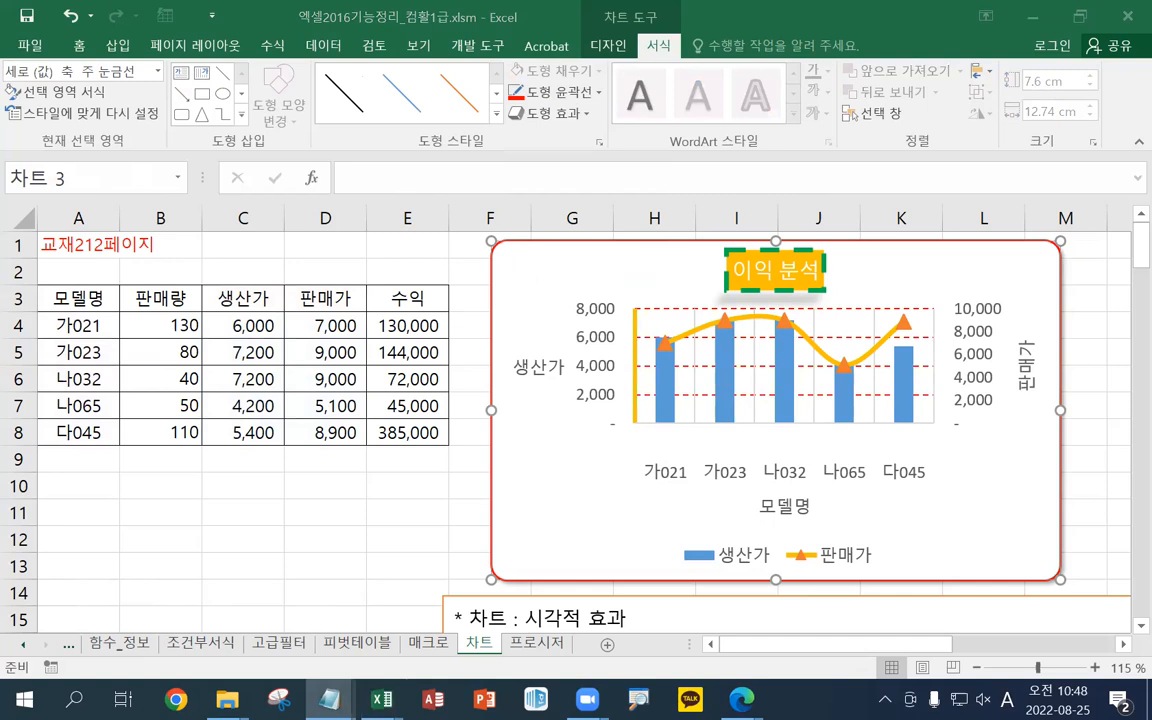
left_click(745, 355)
left_click(745, 355)
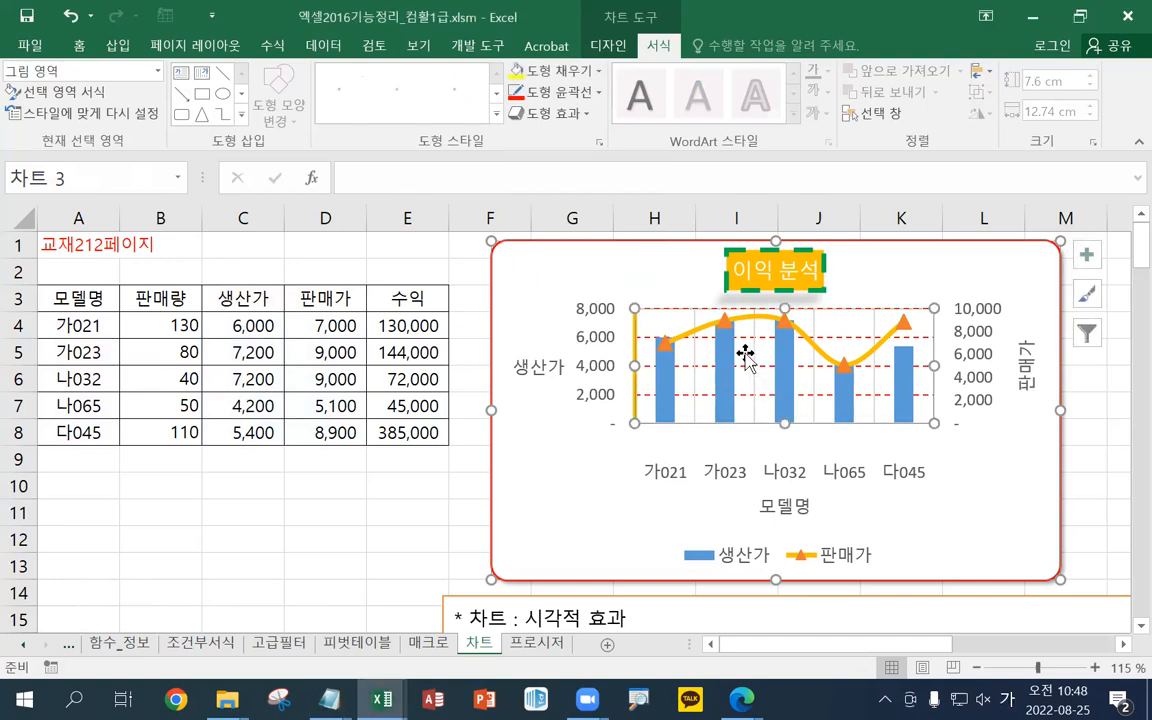
left_click(157, 71)
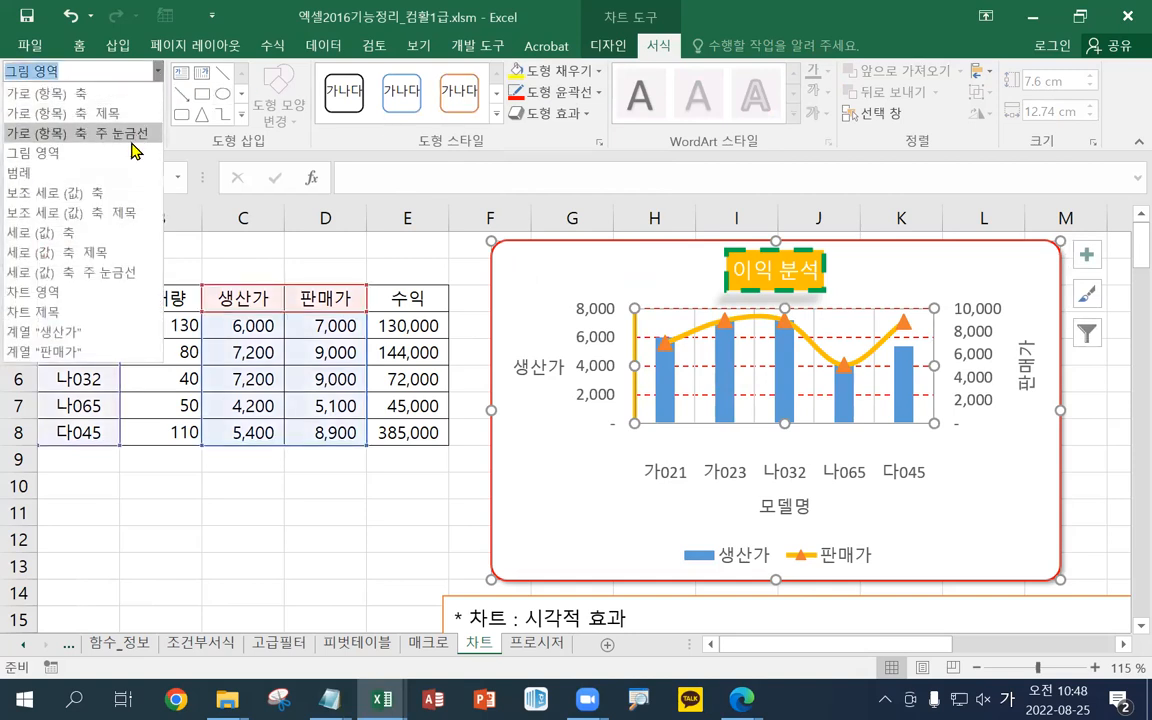
left_click(112, 150)
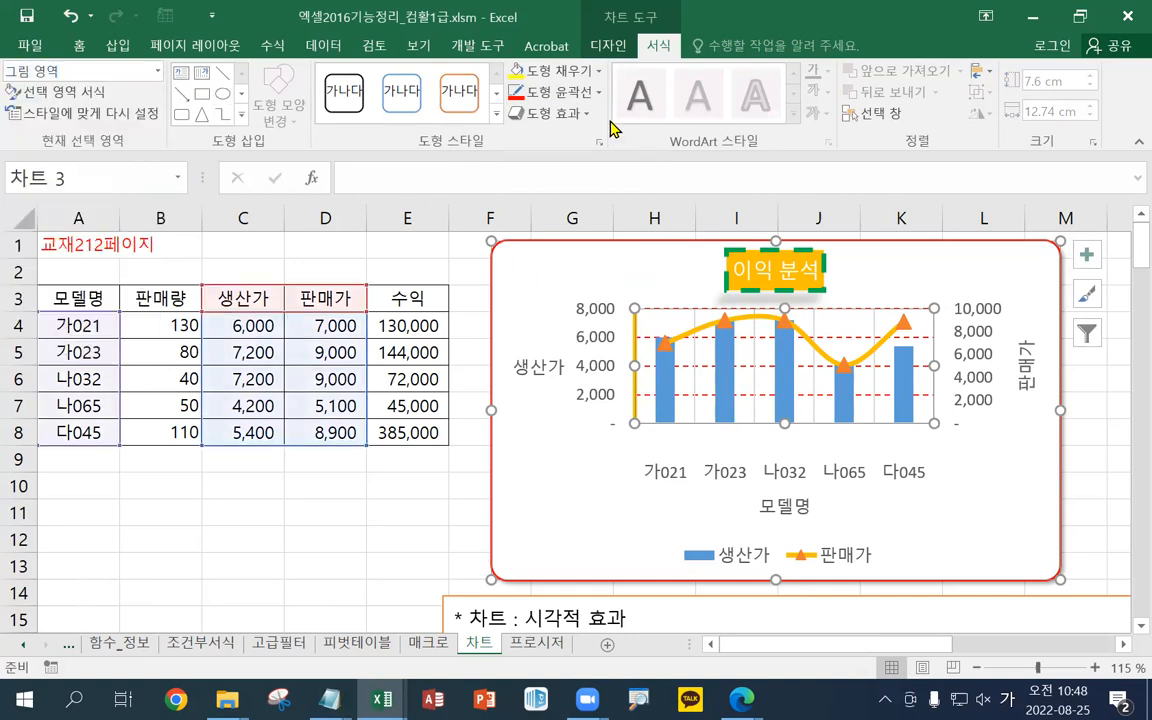
left_click(590, 98)
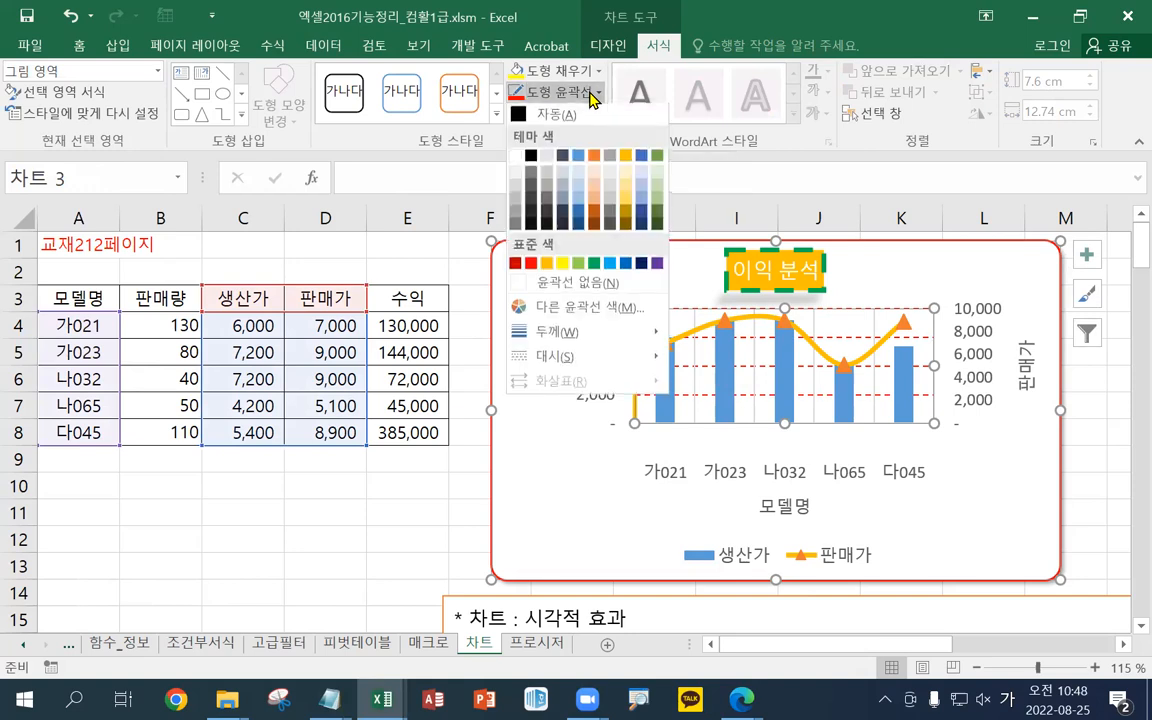
left_click(590, 98)
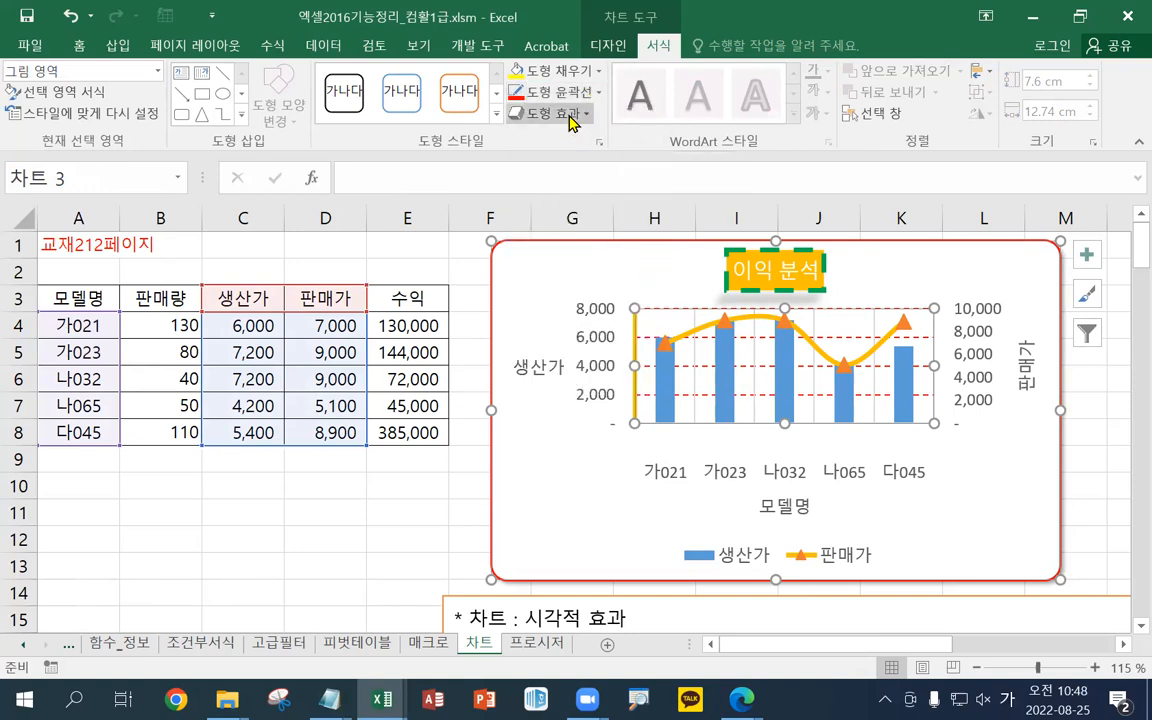
left_click(571, 114)
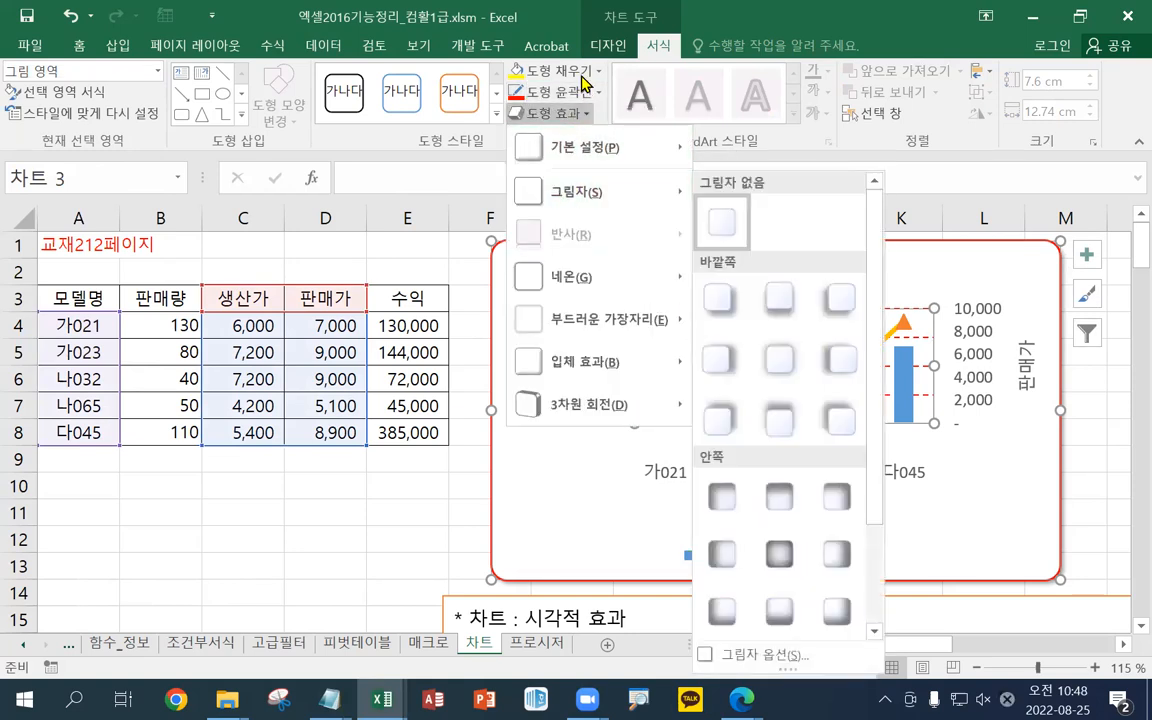
left_click(528, 72)
mouse_move(640, 362)
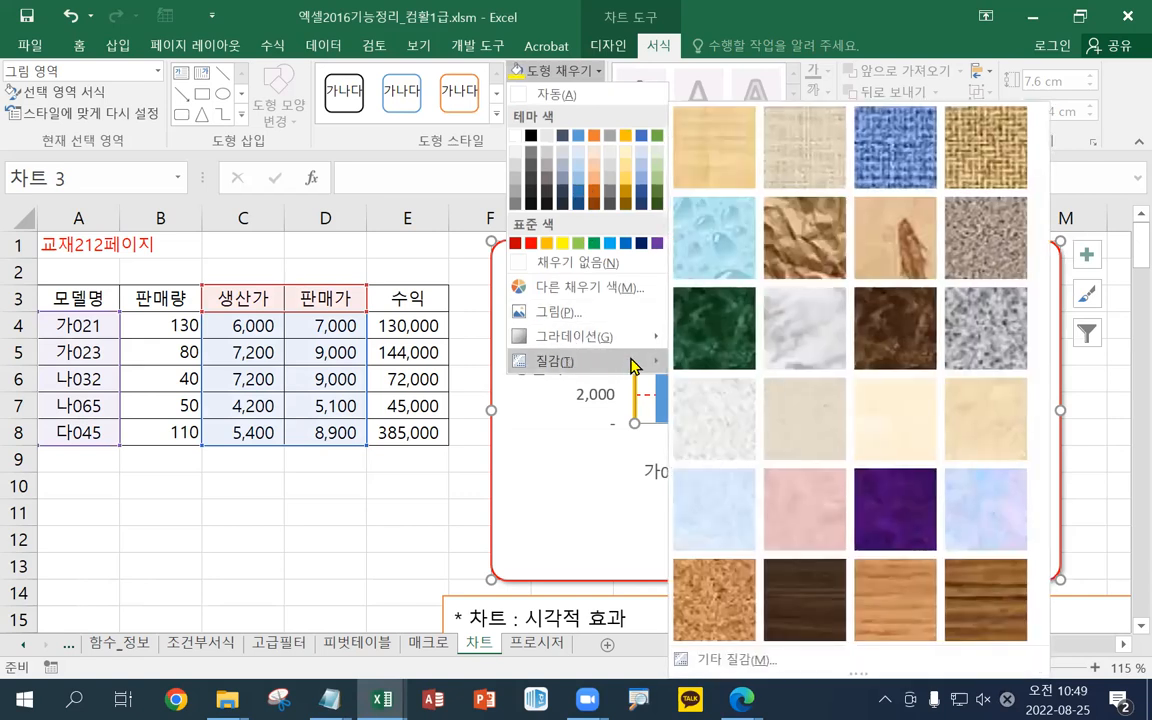
left_click(714, 268)
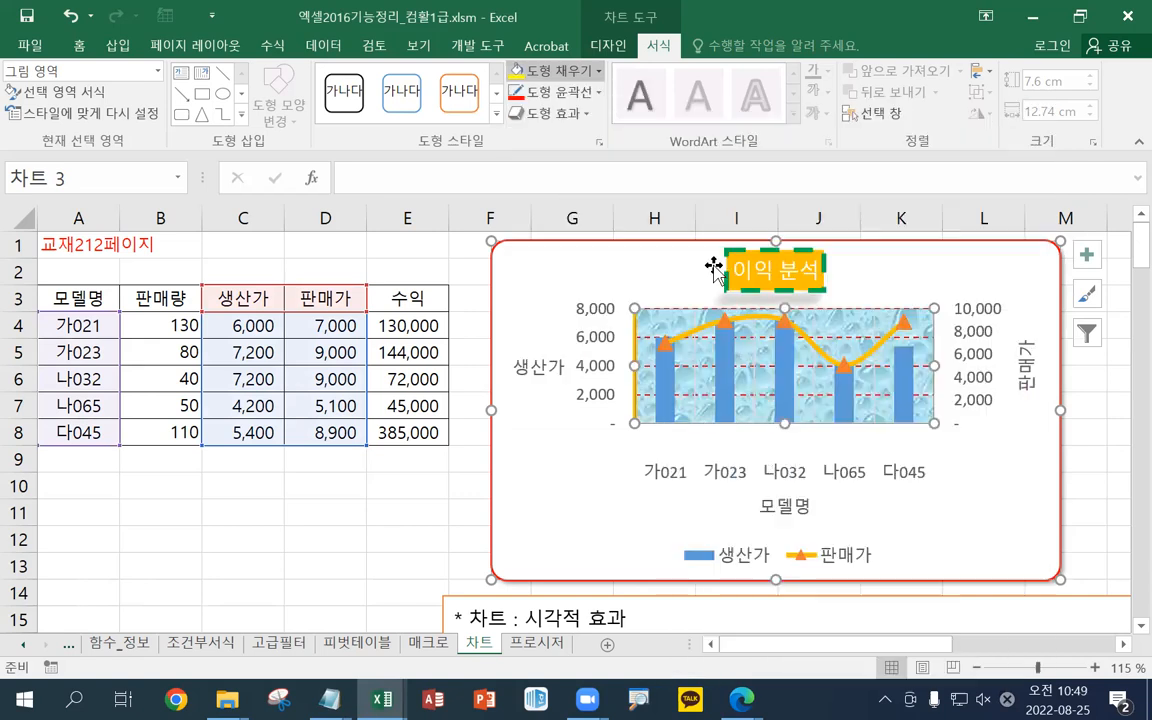
- Change the plot area's texture fill to the cream parchment texture
left_click(543, 70)
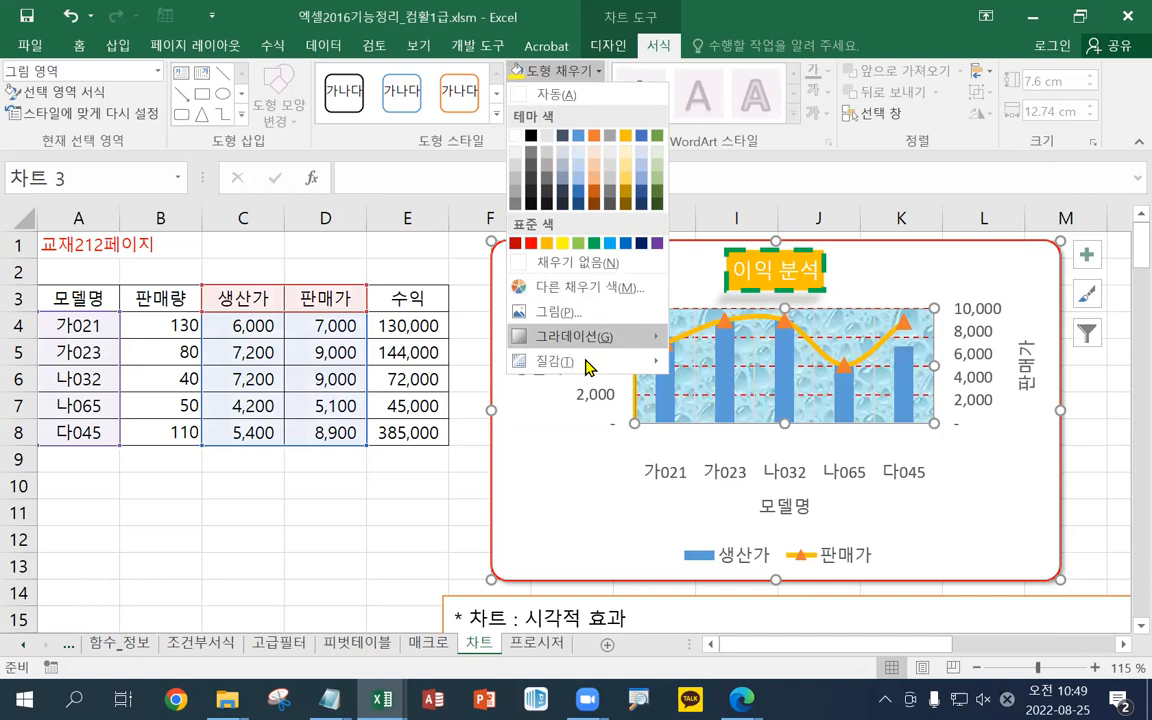
mouse_move(662, 361)
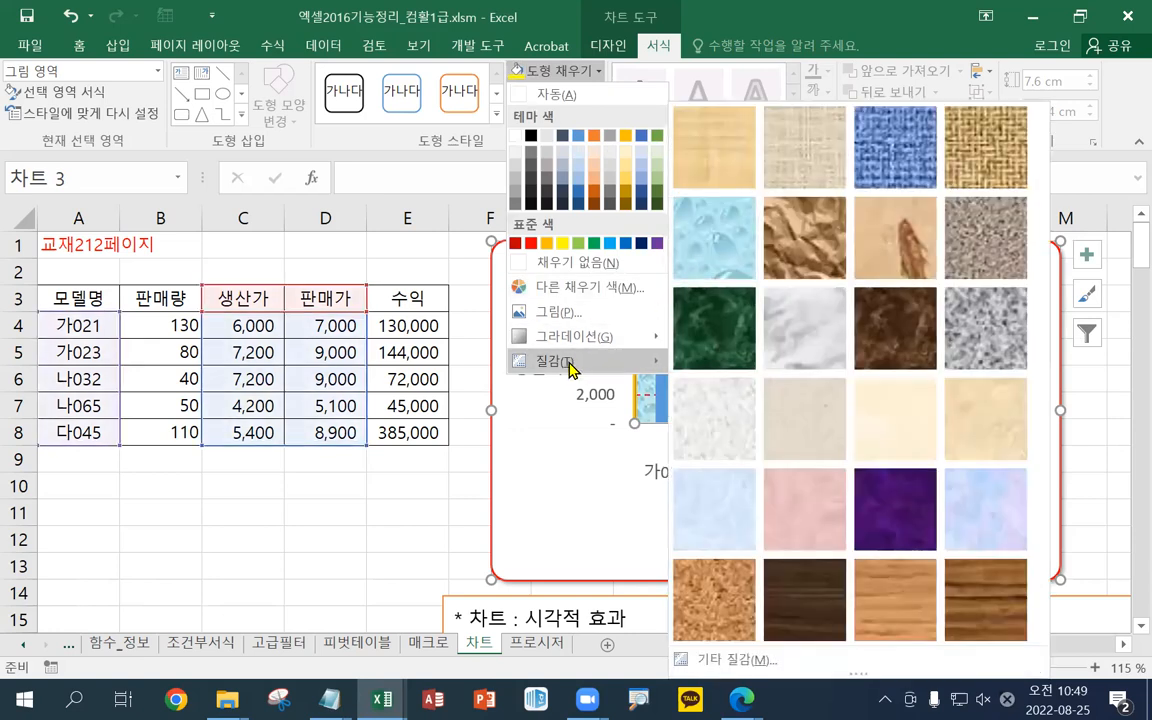
left_click(722, 24)
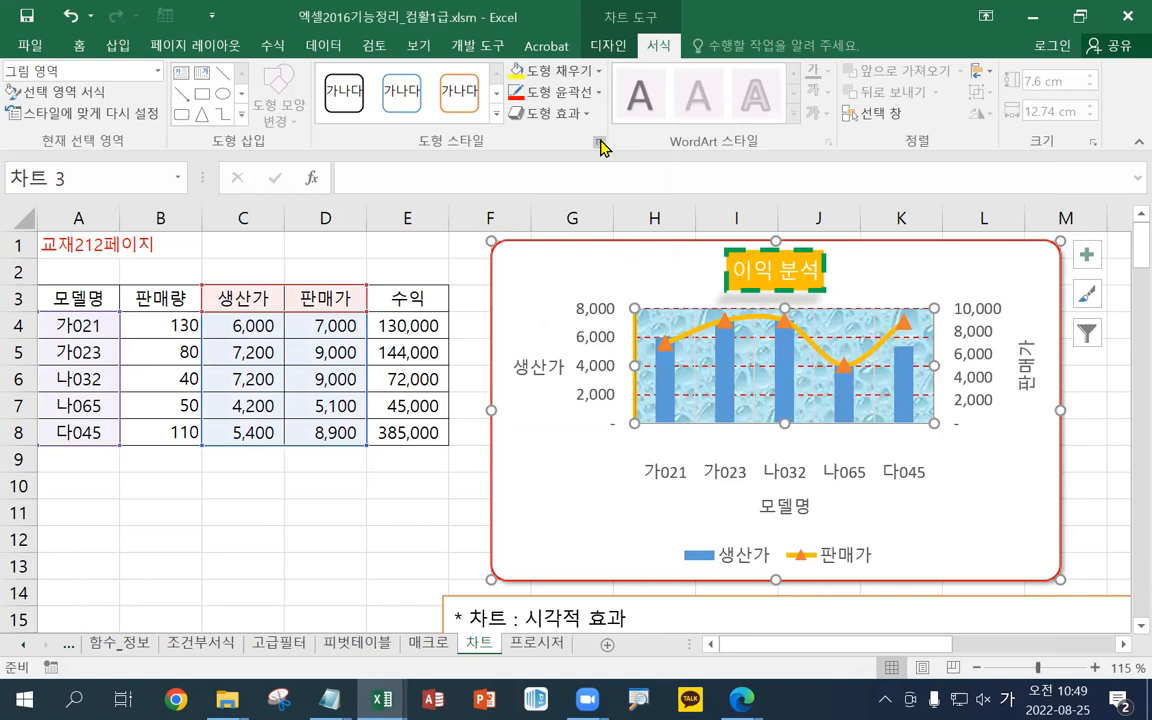
left_click(599, 143)
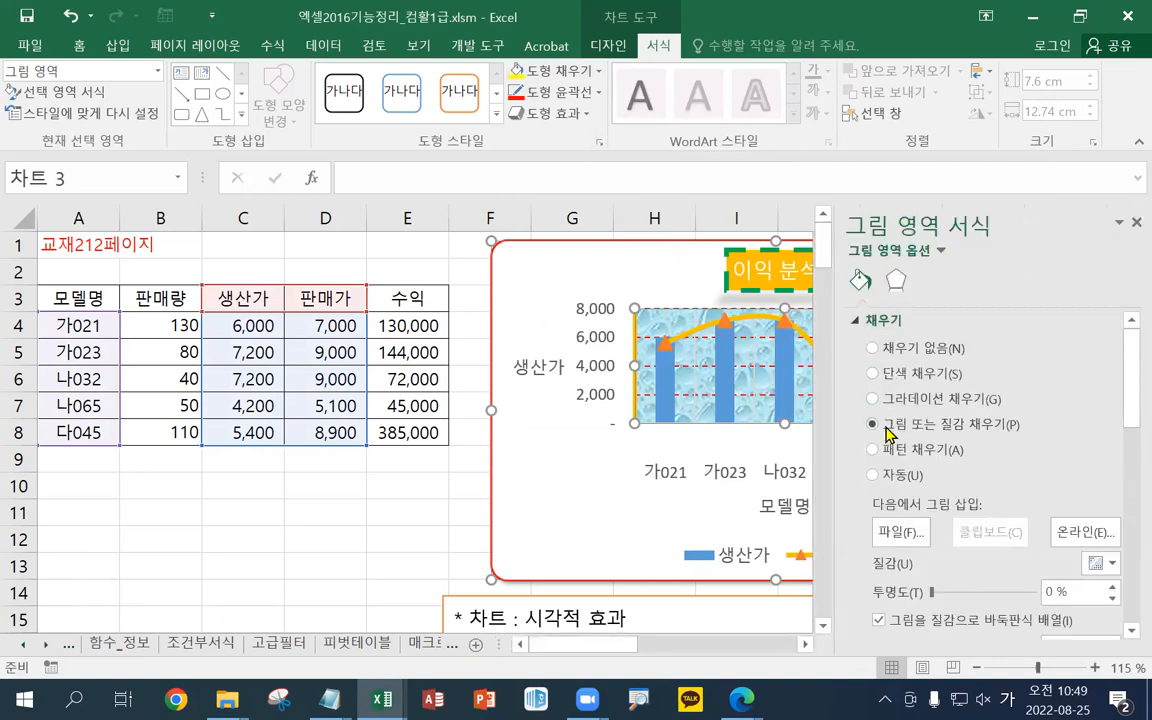
scroll(929, 432, "down", 1)
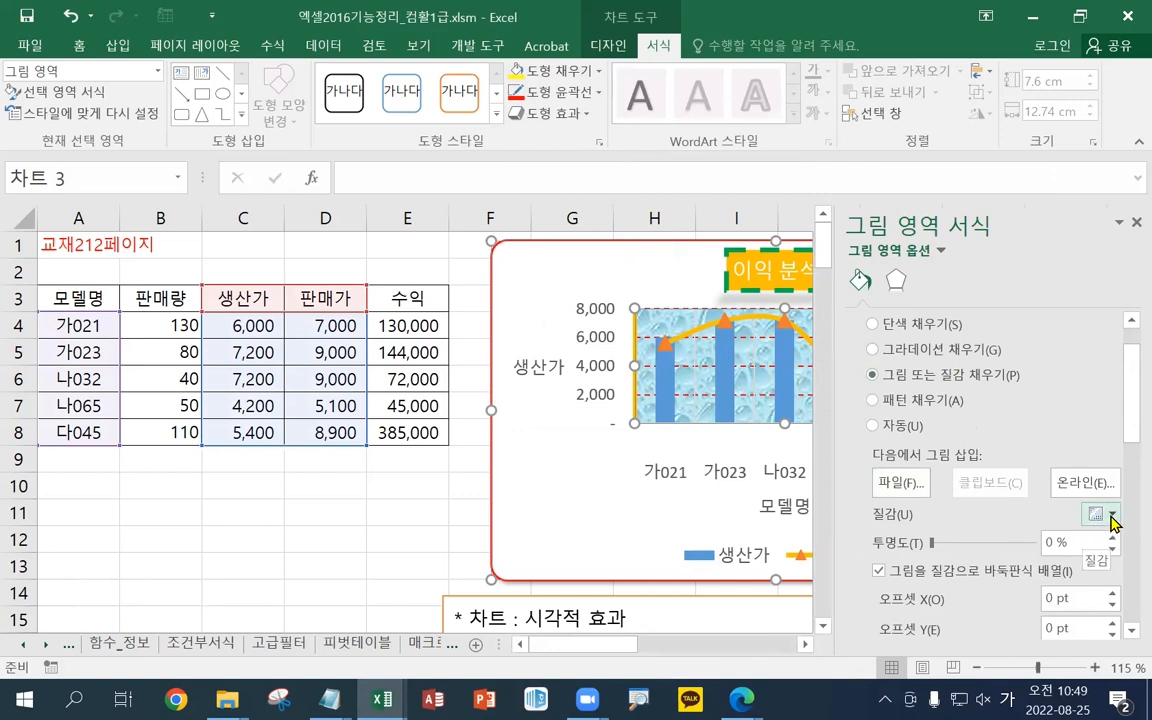
scroll(1114, 522, "down", 1)
left_click(1114, 467)
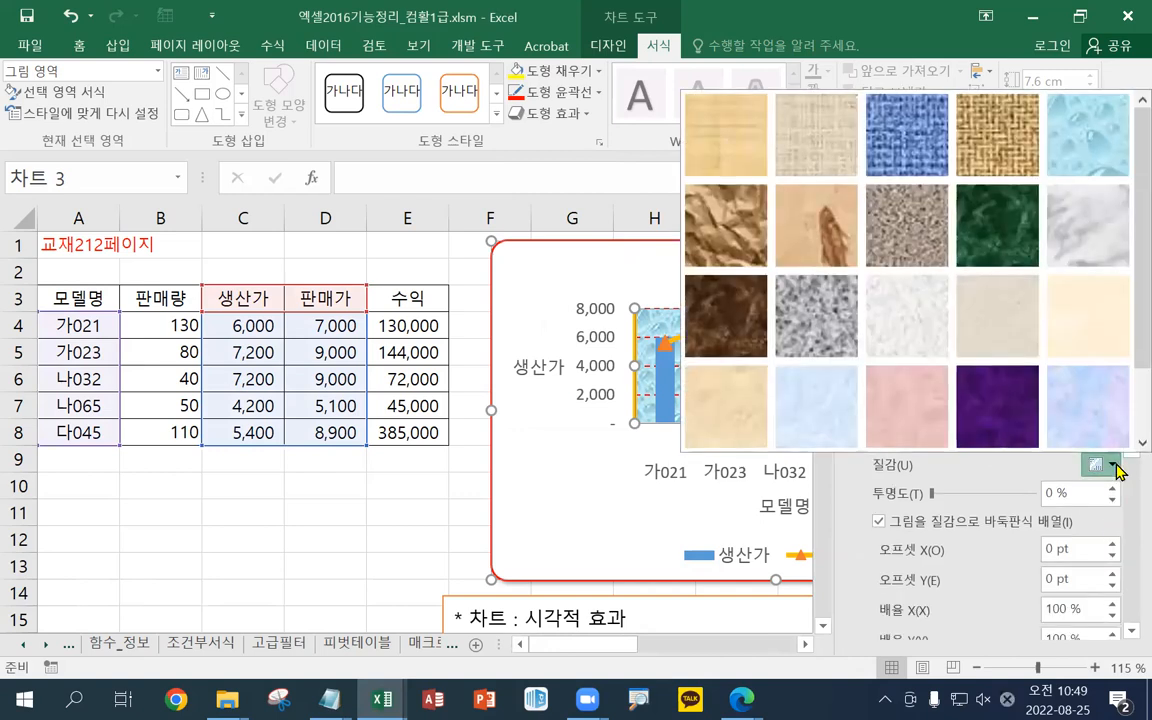
left_click(1114, 465)
left_click(1114, 465)
left_click(1114, 465)
left_click(1114, 466)
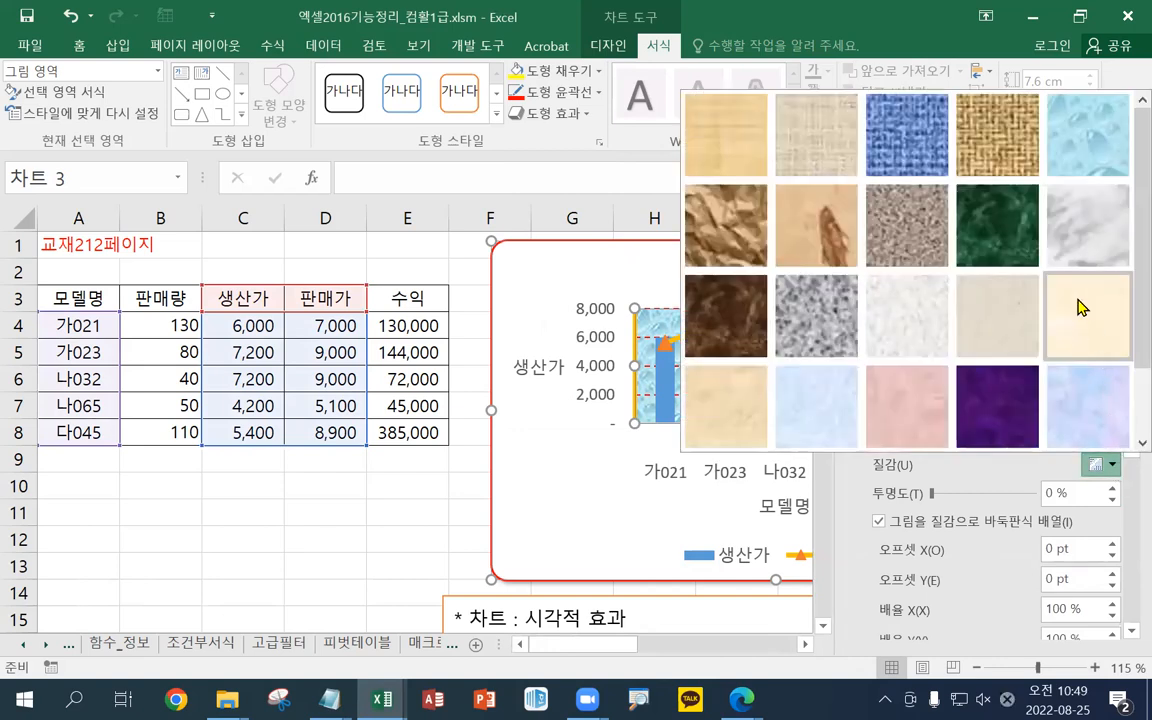
left_click(973, 277)
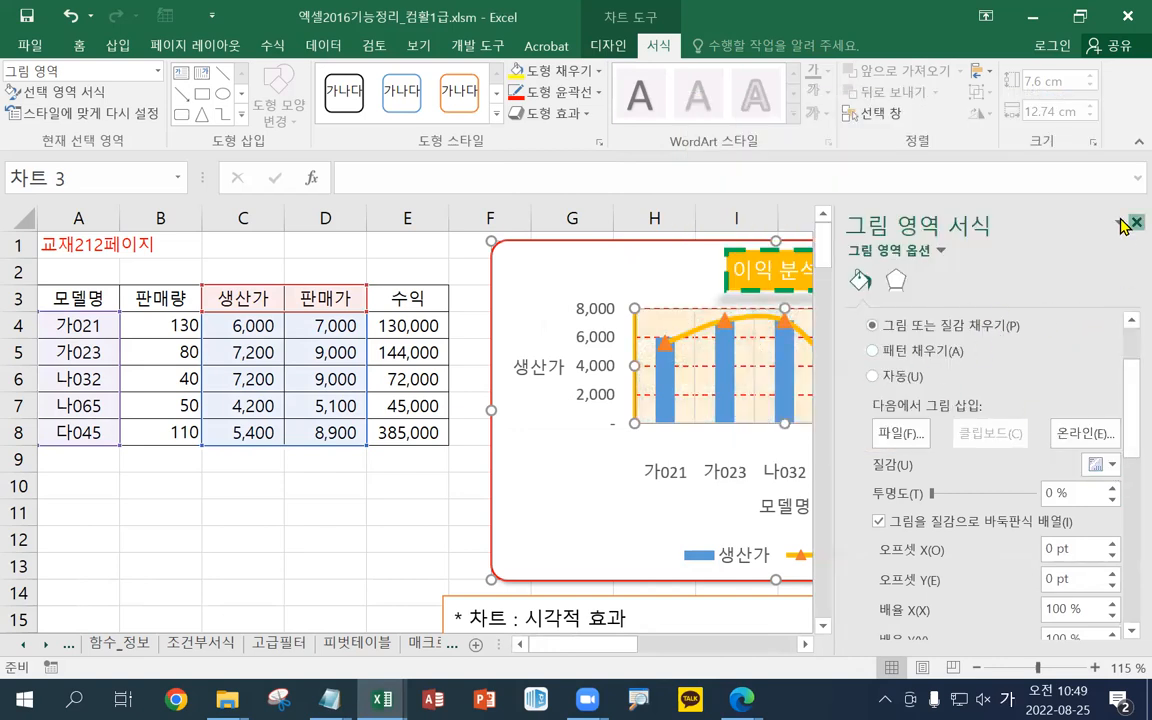
left_click(1136, 222)
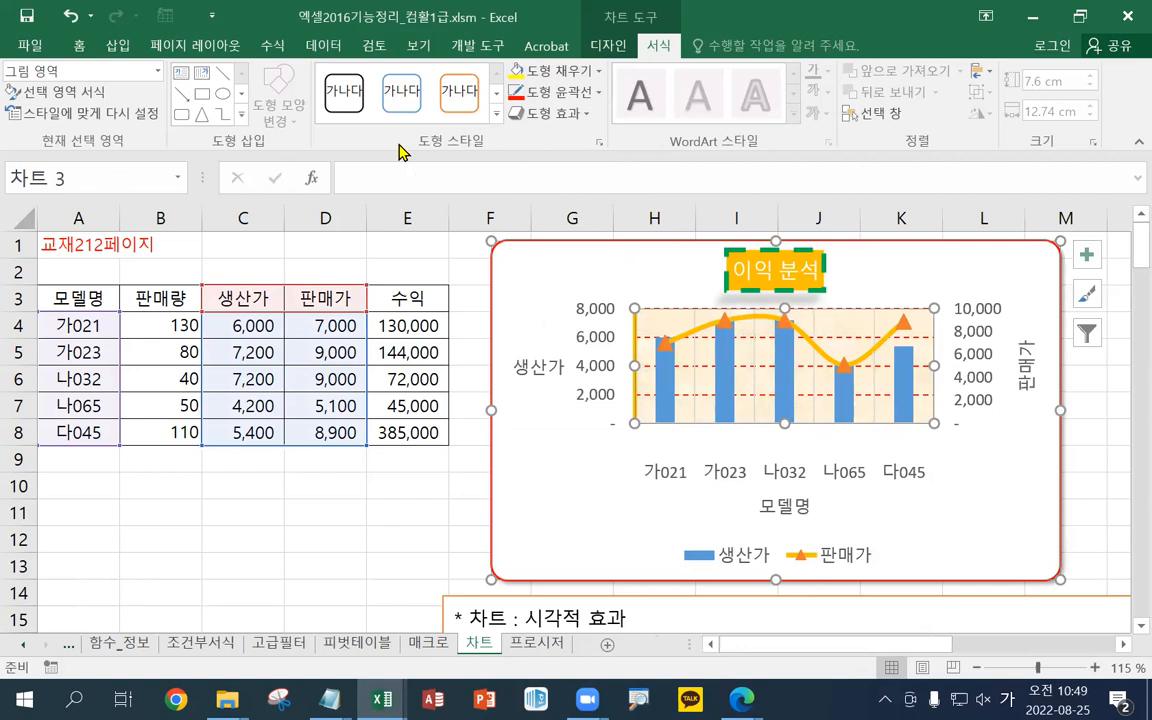
left_click(496, 115)
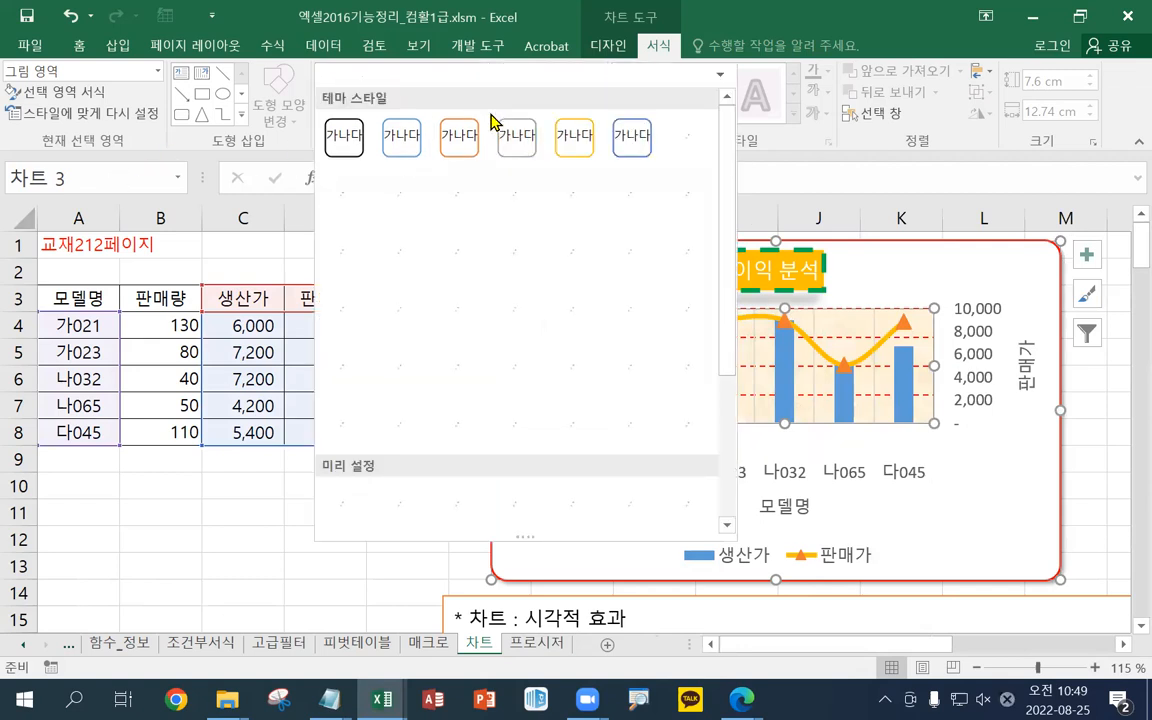
key("alt+Tab")
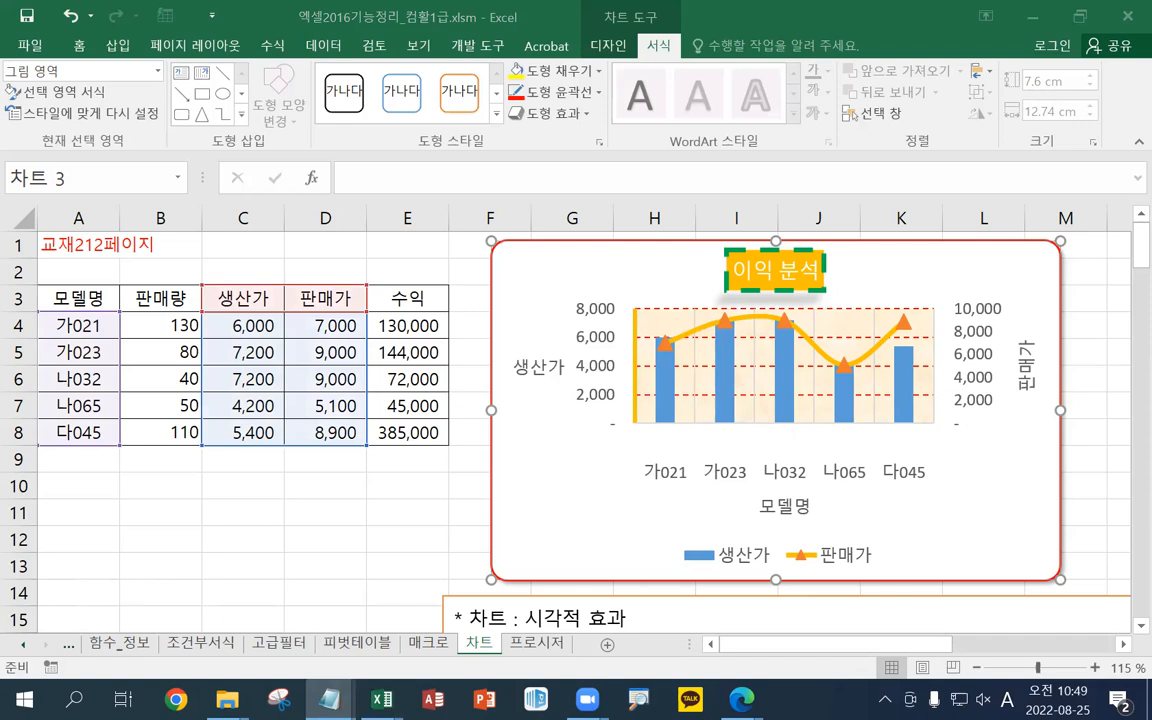
left_click(528, 272)
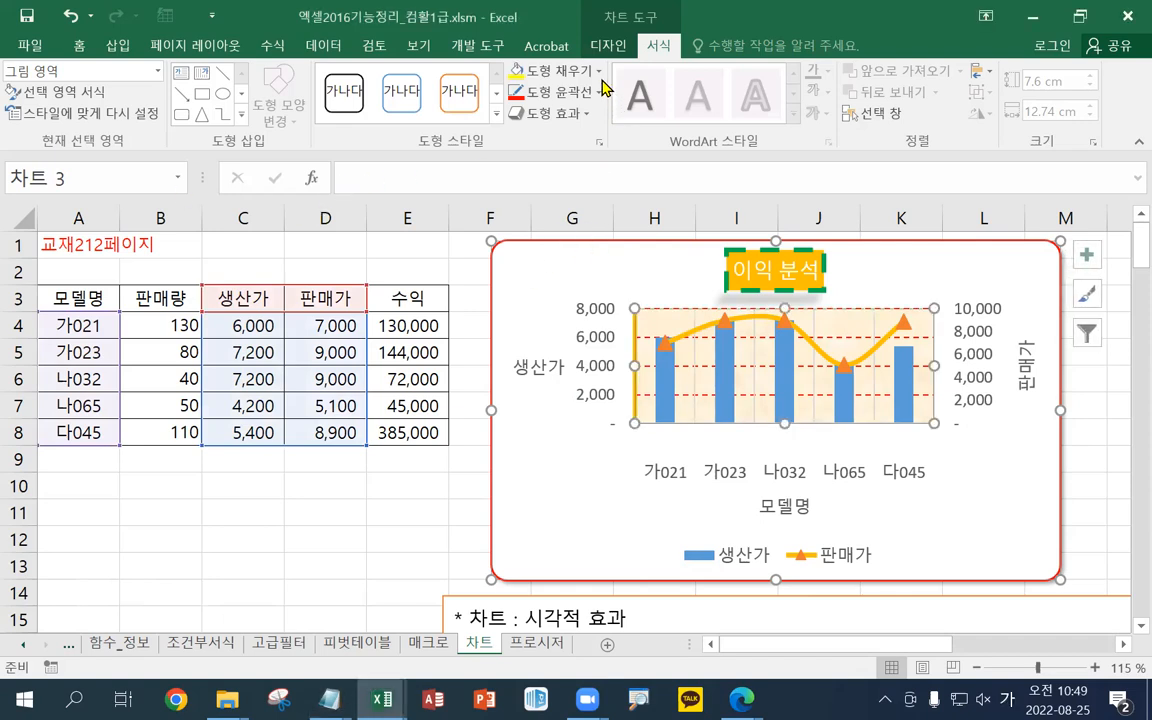
left_click(117, 46)
left_click(253, 76)
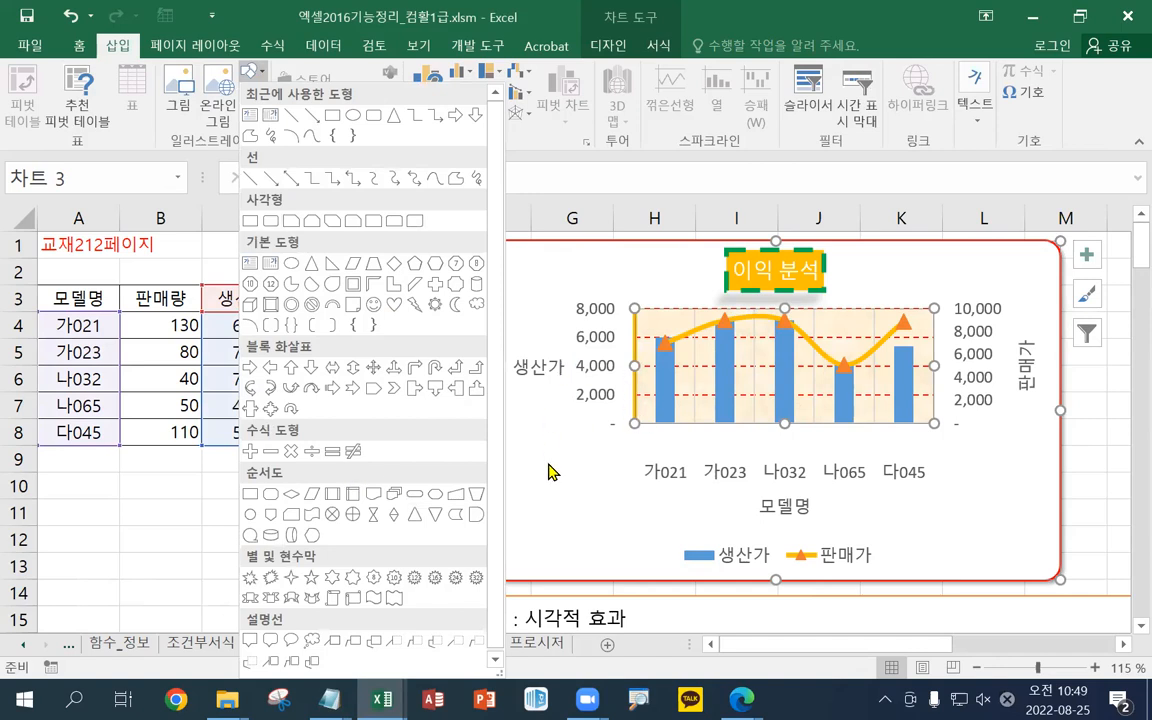
key("Escape")
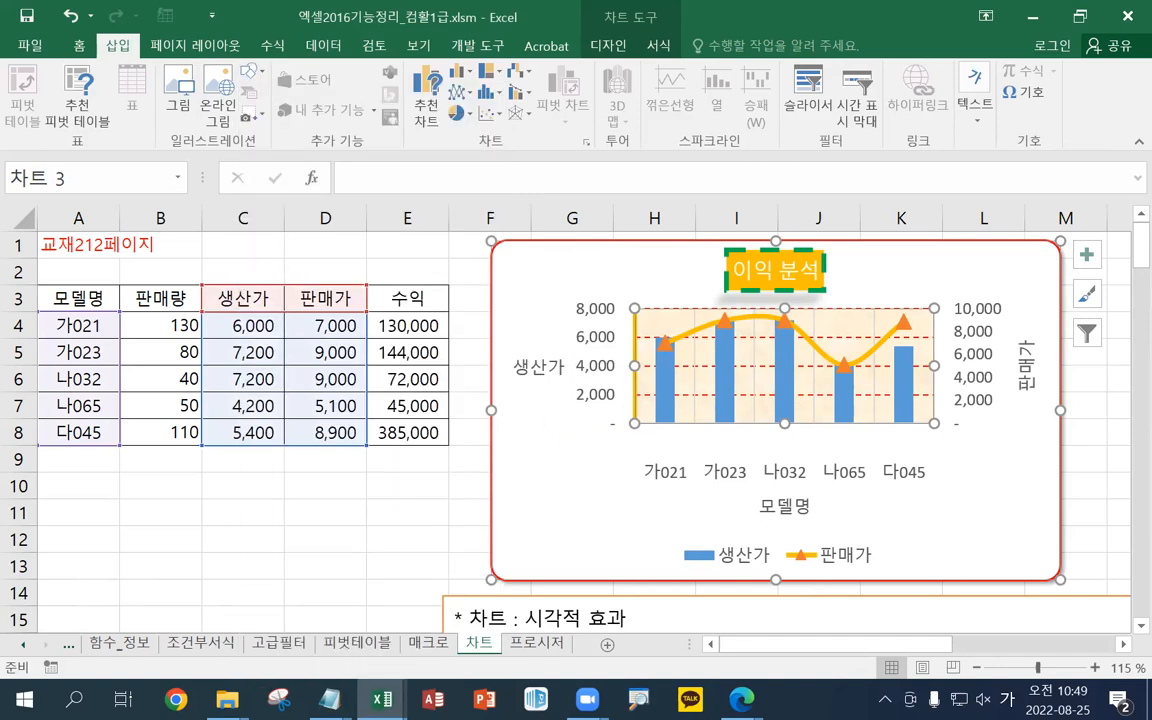
left_click(330, 699)
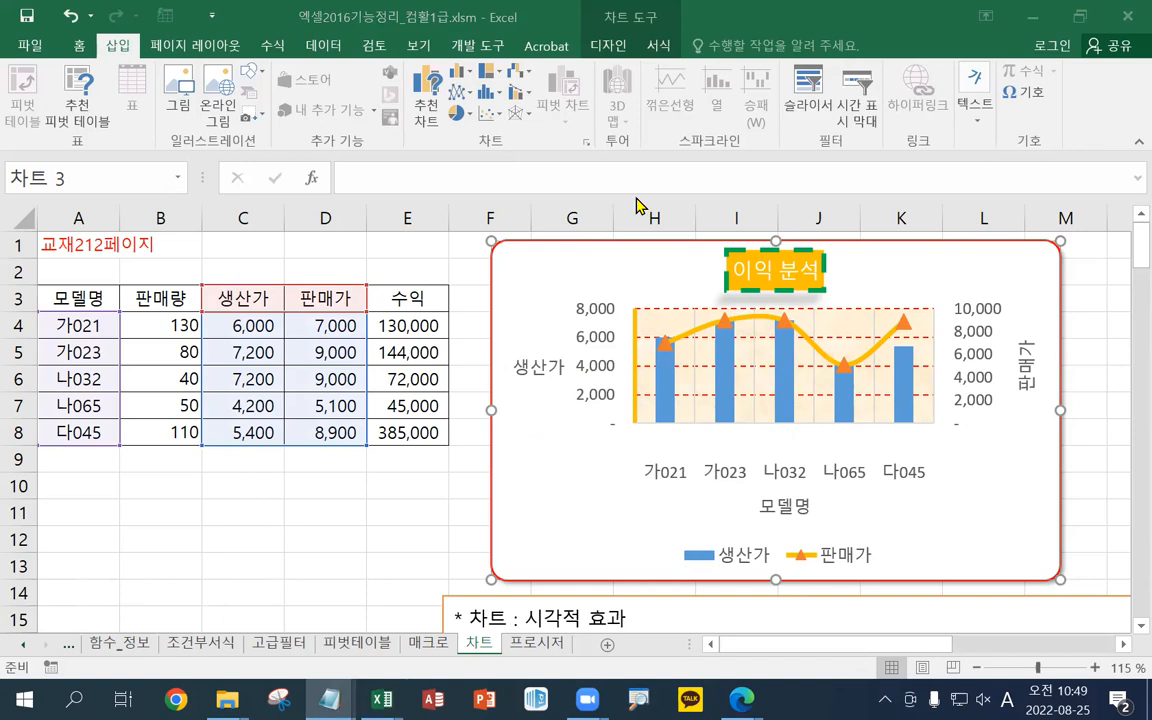
- Change the whole combo chart's type to 3-D clustered column (3차원 묶은 세로 막대형)
left_click(530, 278)
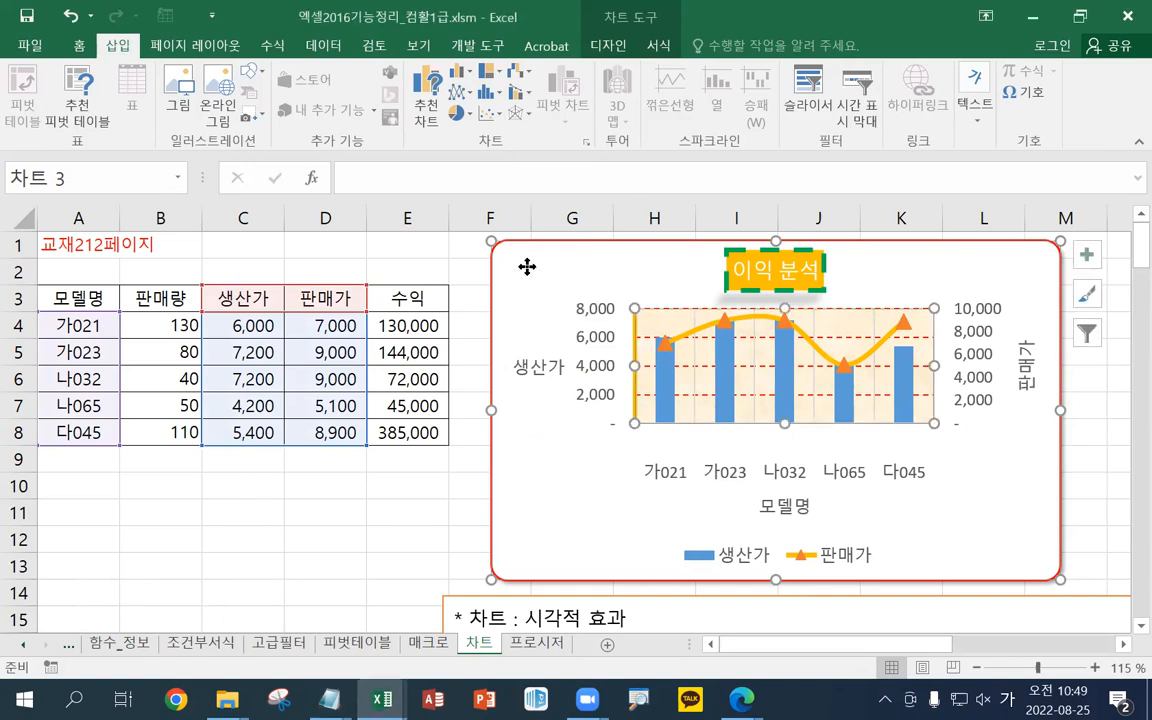
left_click_drag(527, 267, 528, 261)
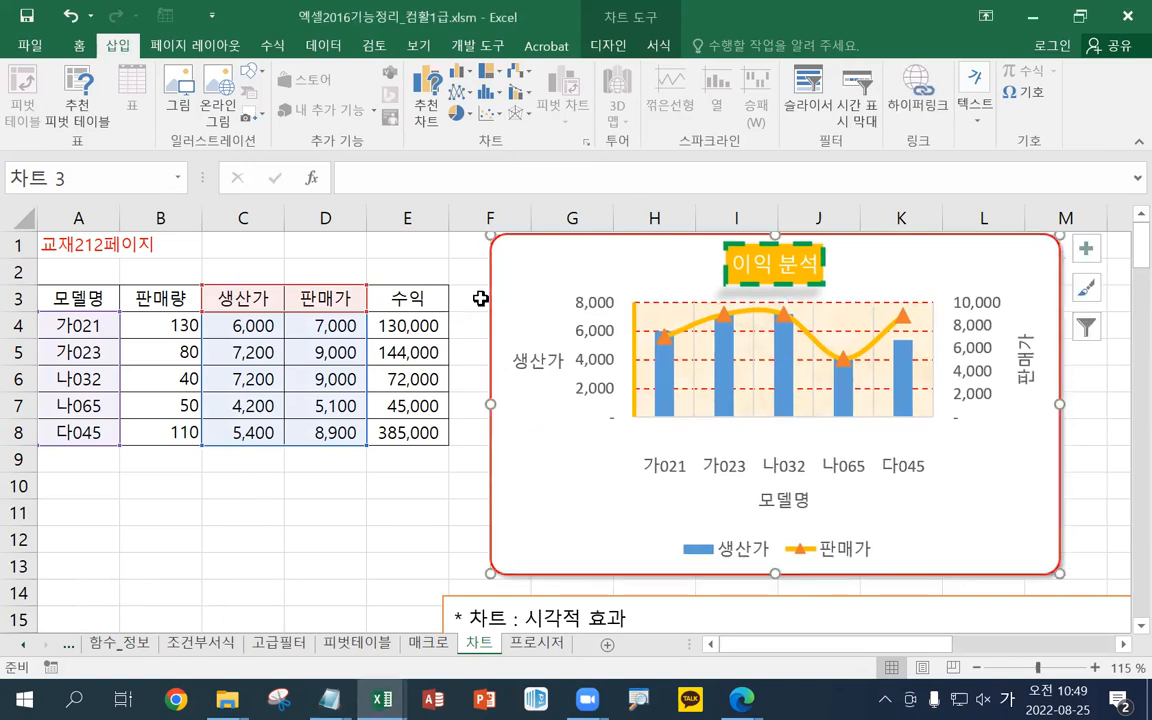
right_click(532, 263)
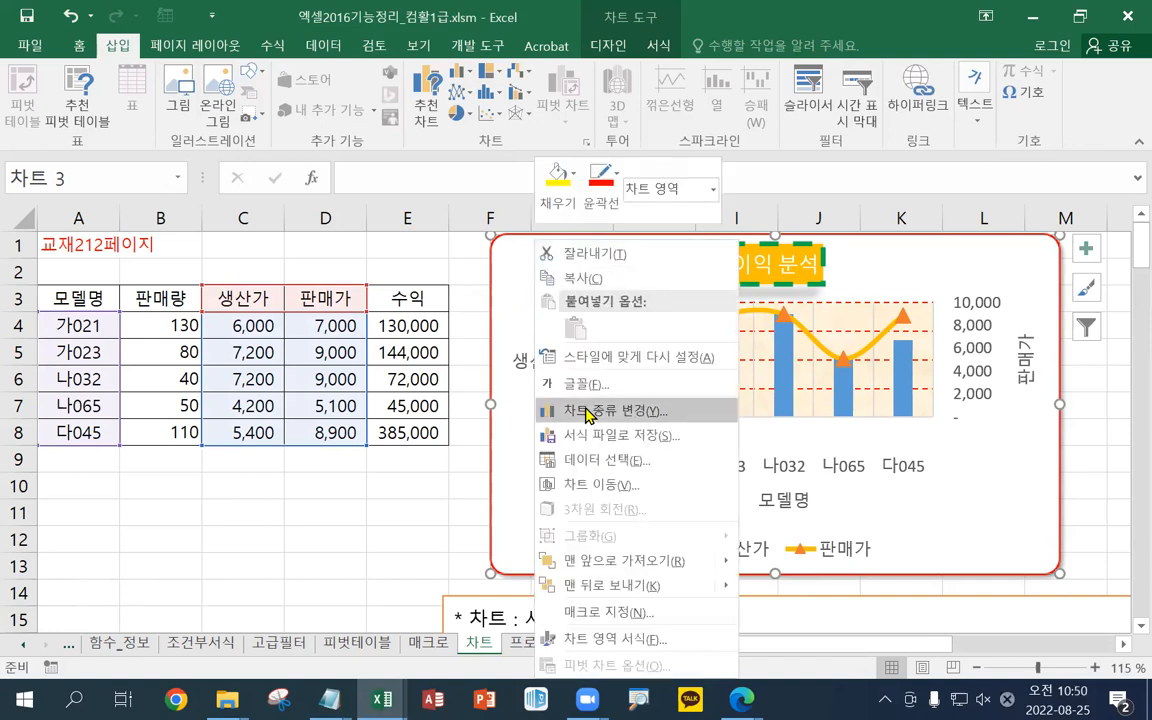
left_click(607, 45)
left_click(607, 45)
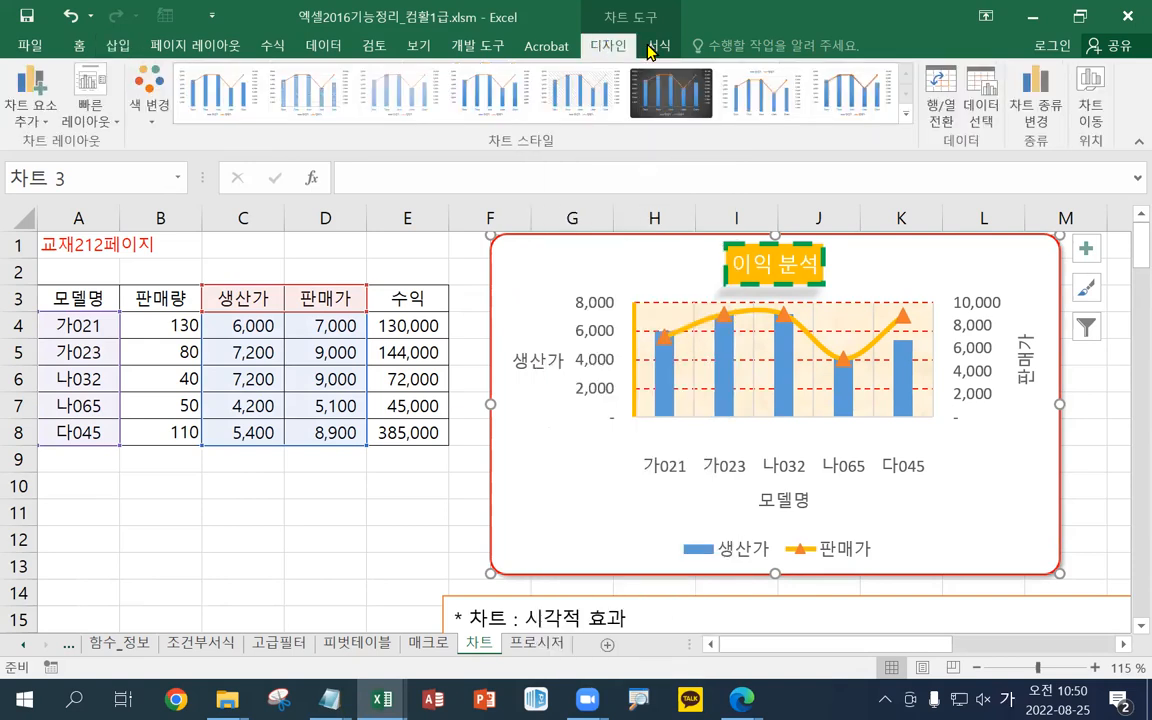
left_click(1020, 118)
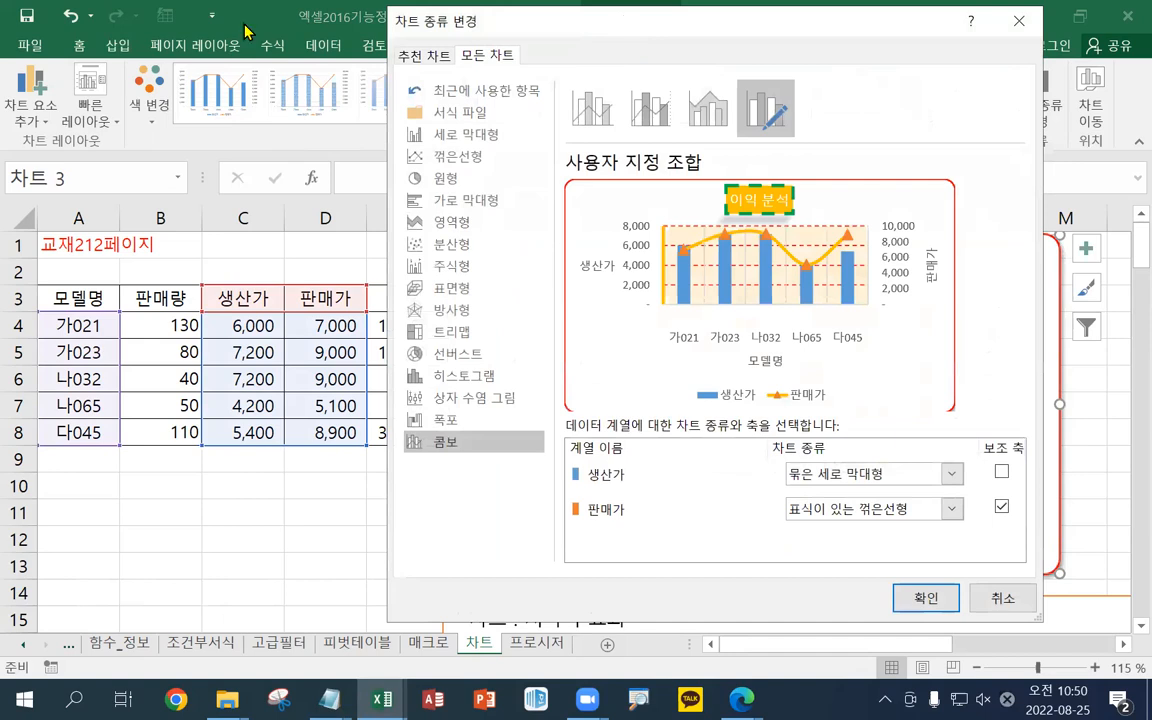
left_click_drag(636, 23, 248, 32)
left_click(97, 124)
left_click(98, 145)
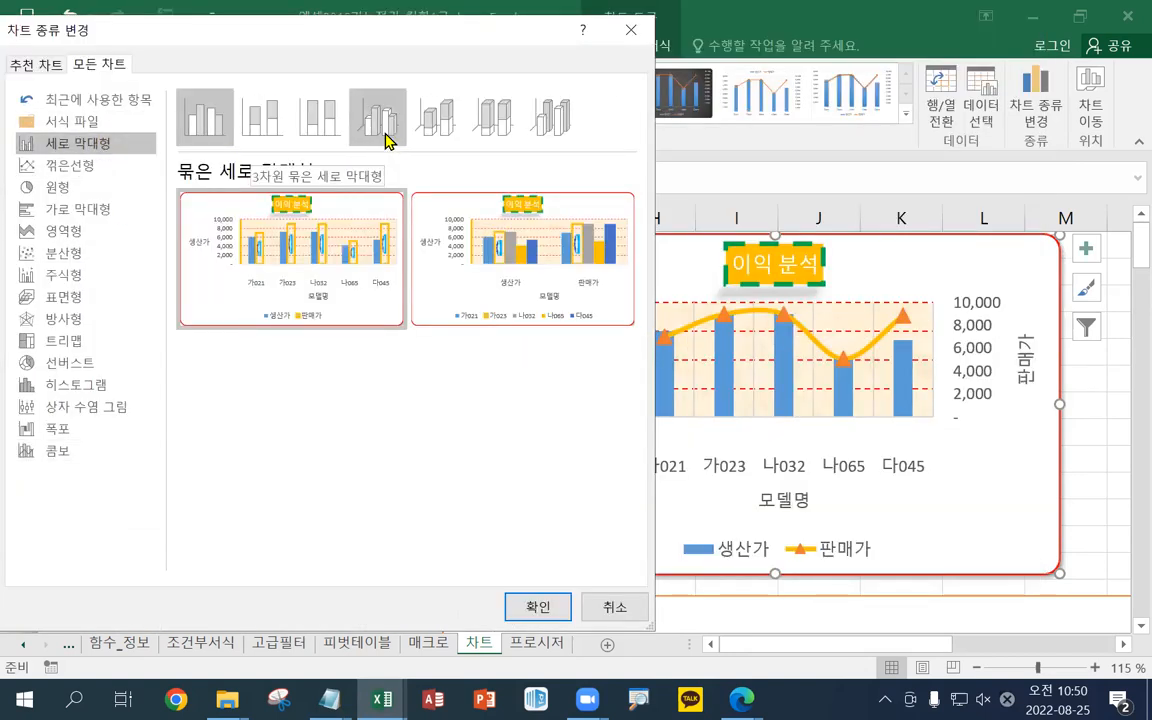
left_click(388, 139)
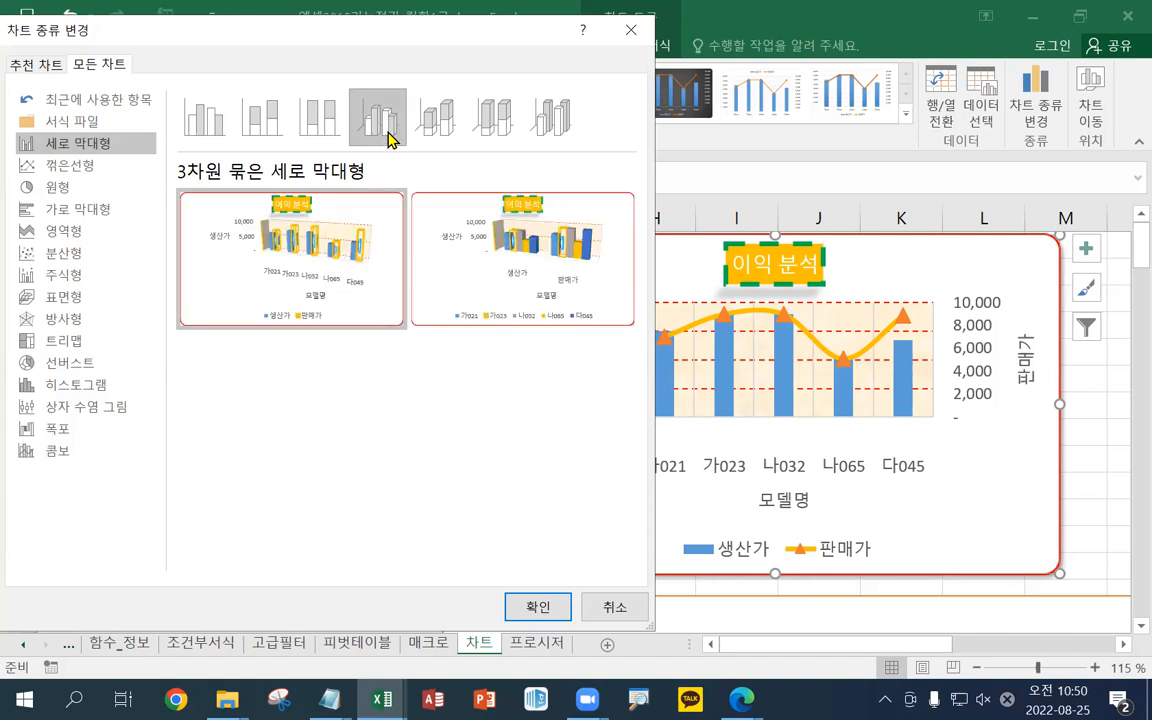
left_click(537, 608)
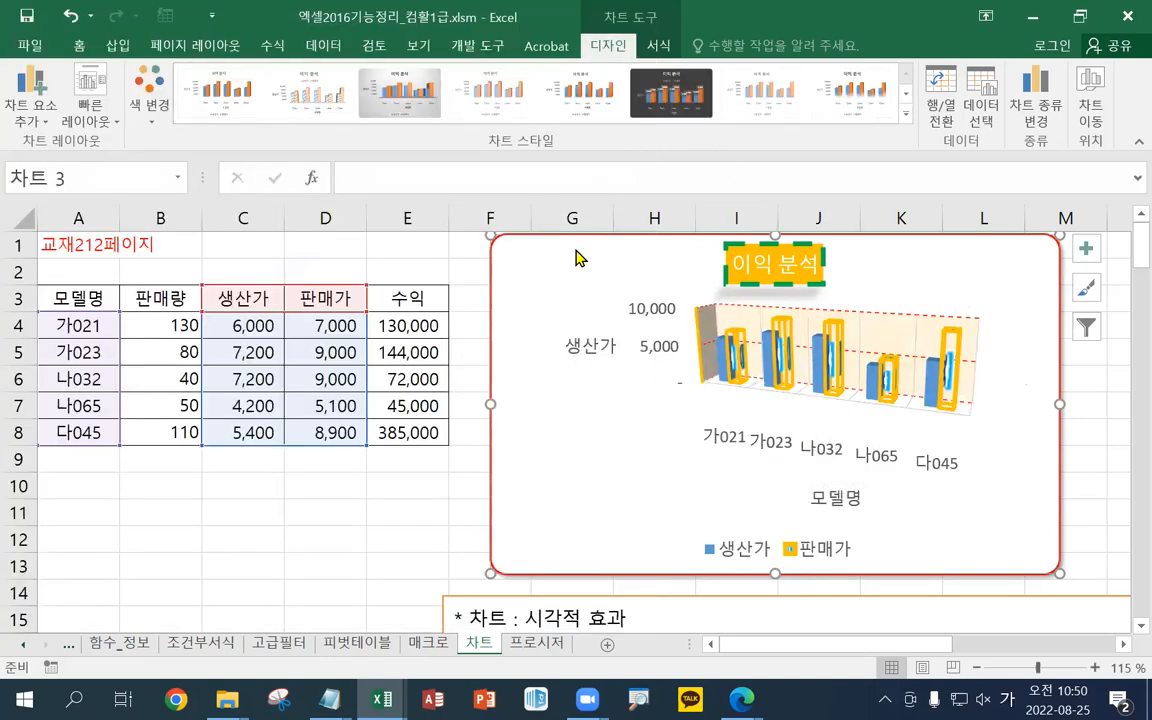
- Open the 3-D rotation (3차원 회전) settings of the chart area
left_click(659, 45)
left_click(157, 72)
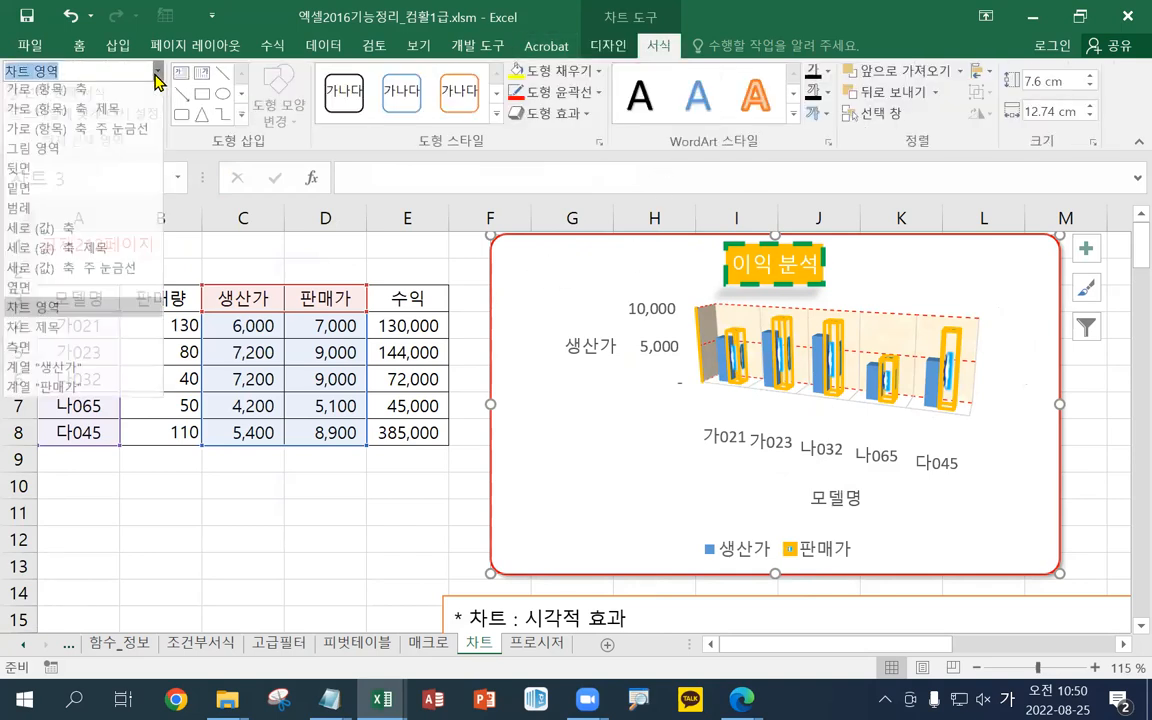
left_click(62, 306)
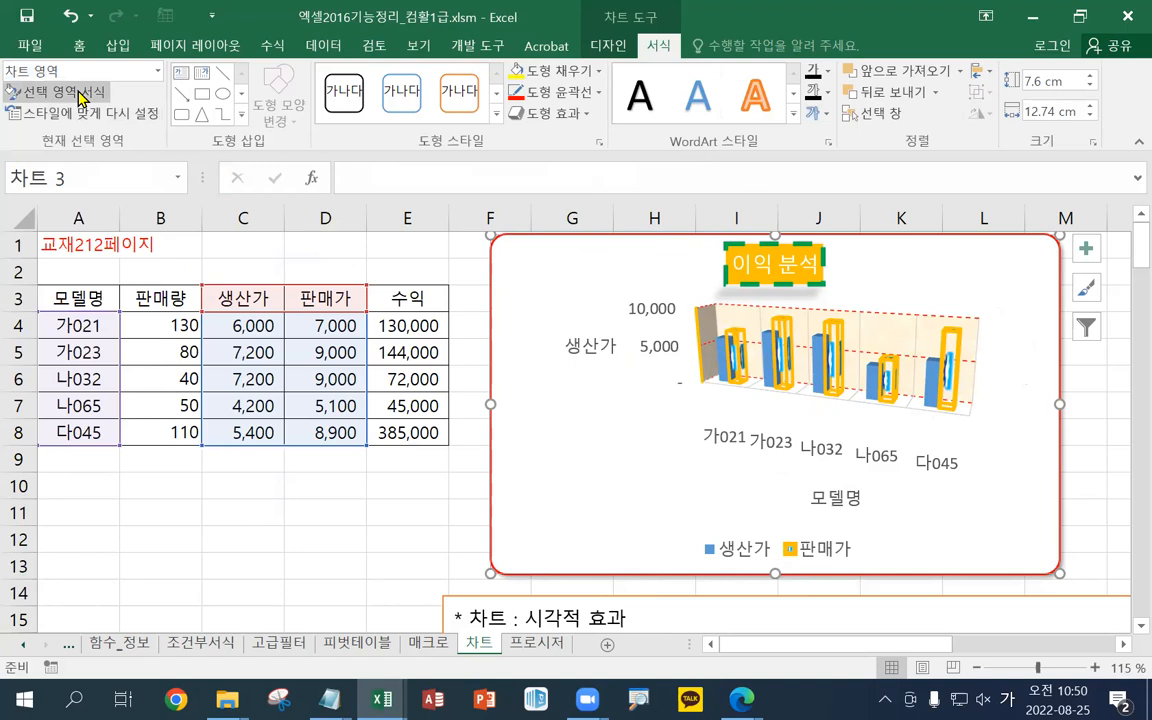
left_click(80, 93)
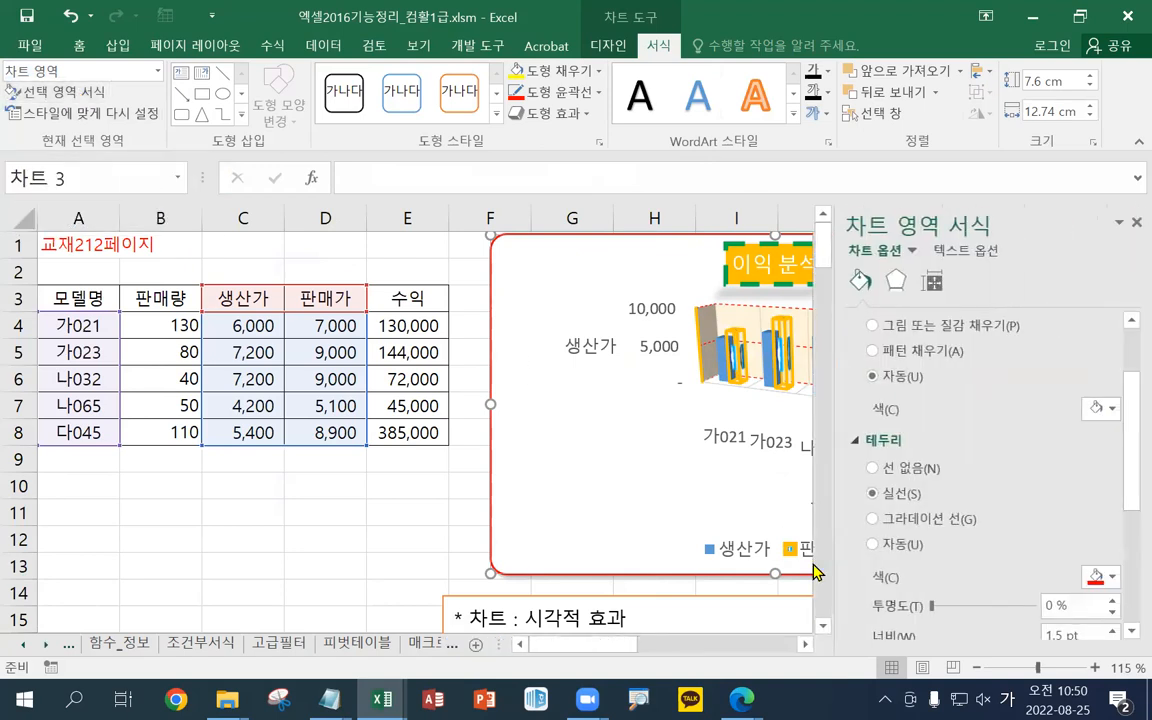
left_click(805, 645)
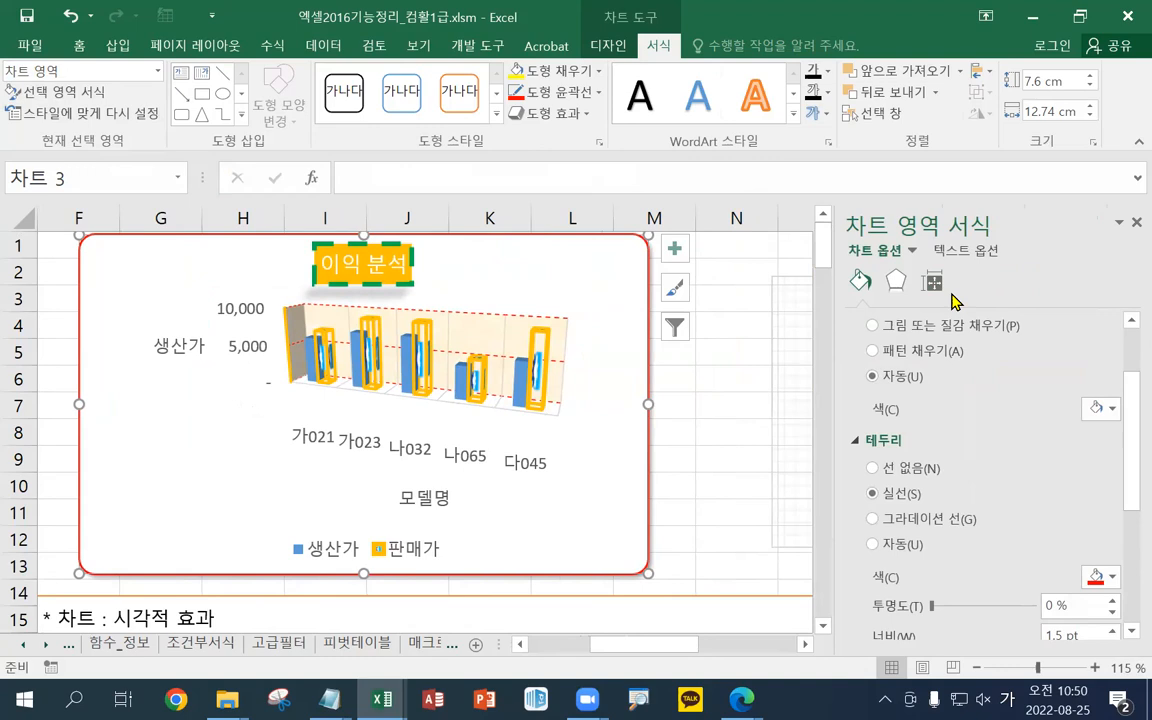
left_click(902, 284)
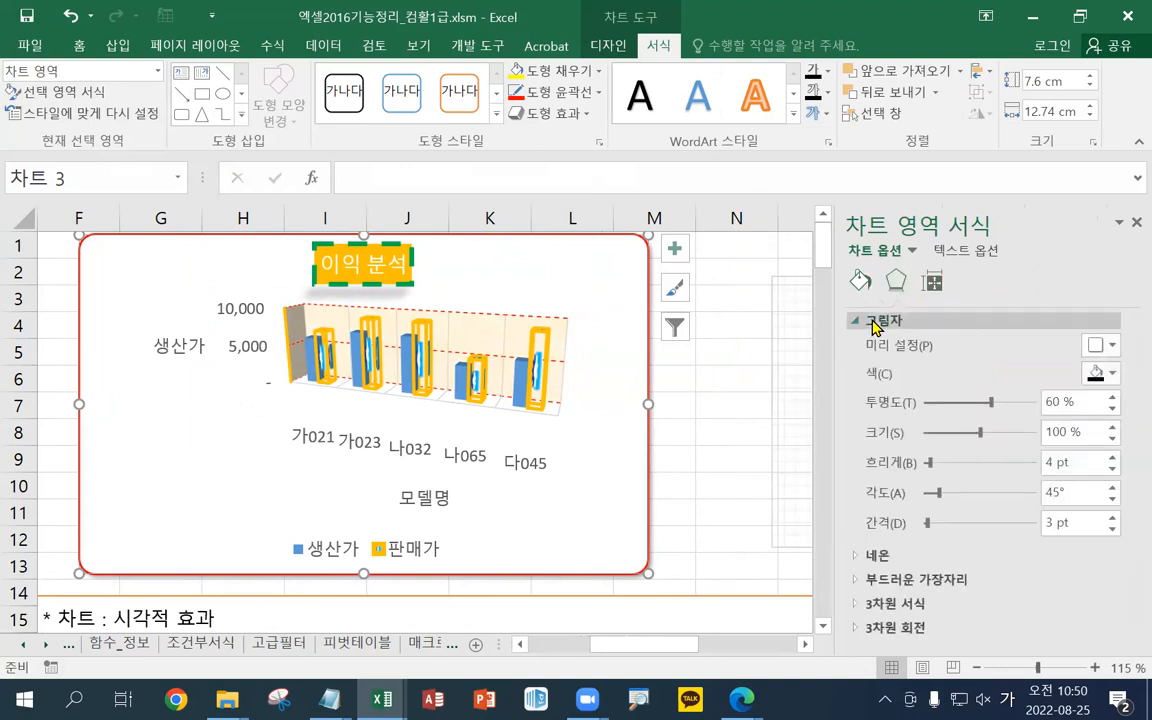
left_click(872, 322)
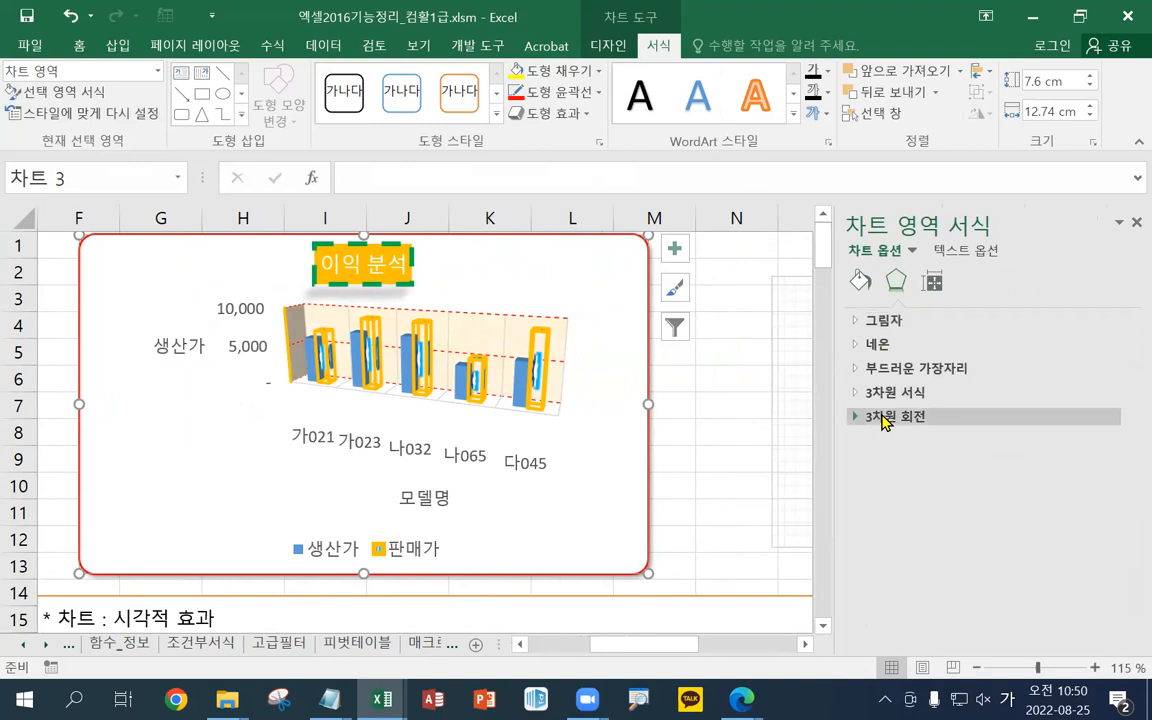
left_click(883, 417)
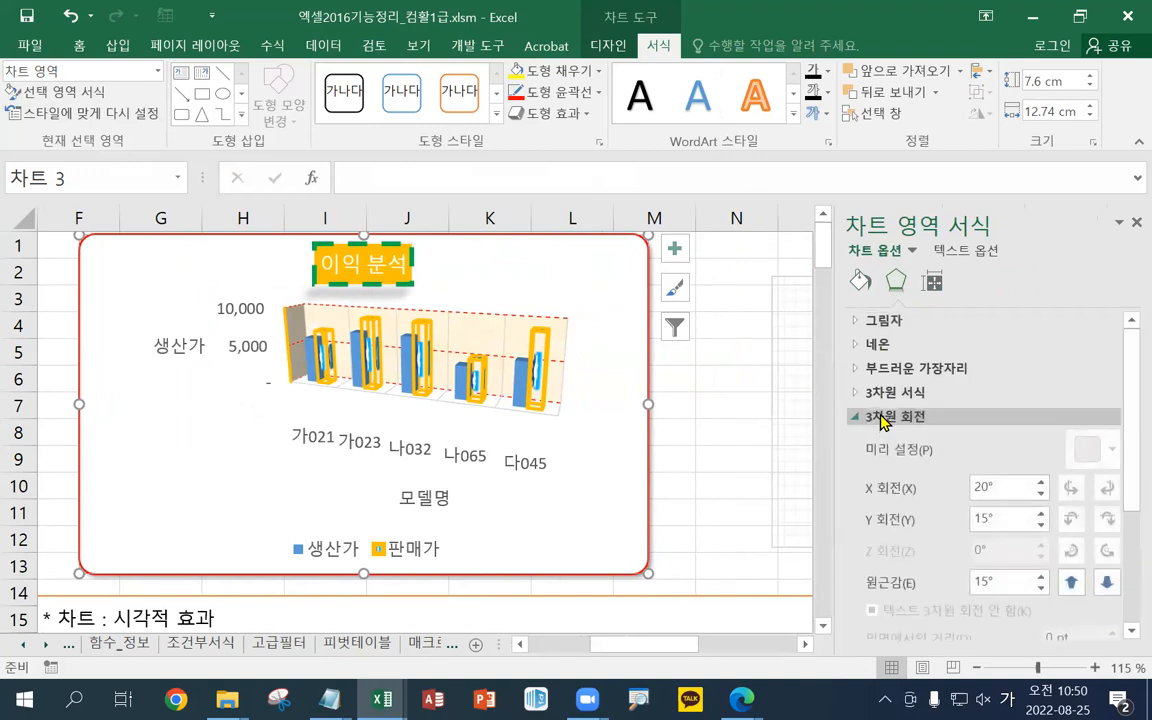
- Try the chart's X rotation at 70° and set it back to 20°
left_click(1039, 484)
left_click(1039, 484)
left_click(1039, 484)
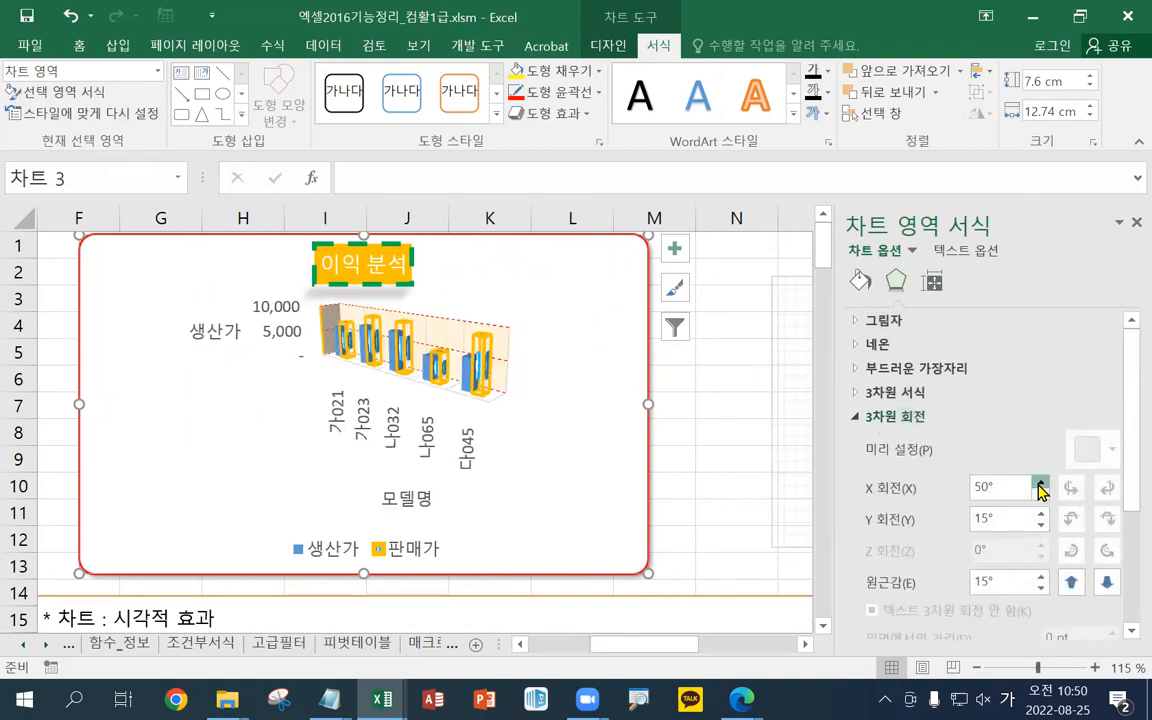
left_click(1039, 484)
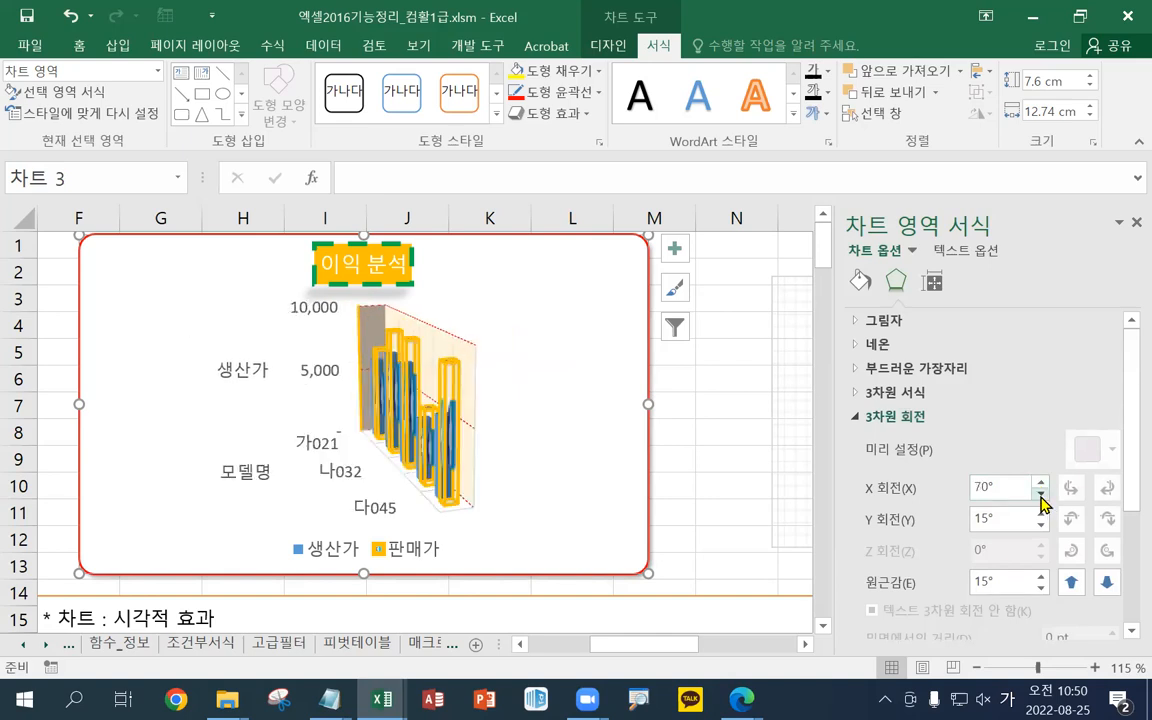
left_click(1040, 495)
left_click(1040, 495)
left_click(1040, 495)
left_click(1040, 495)
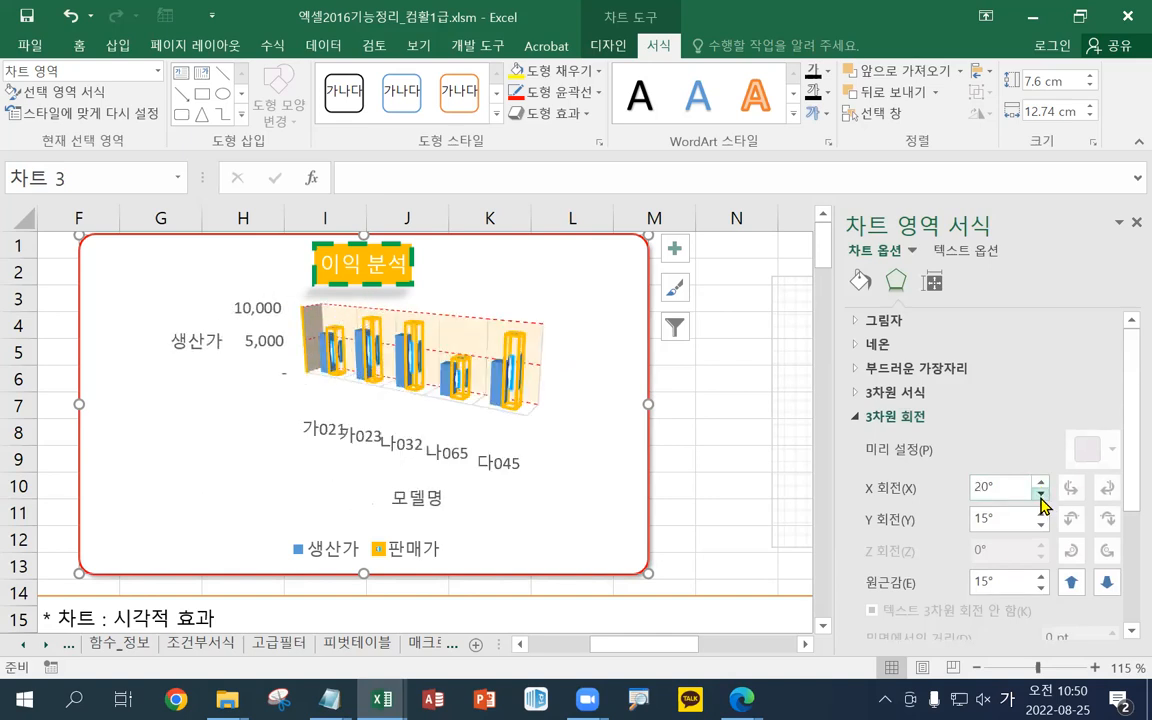
- Set the chart's Y rotation to 0°
left_click(1041, 513)
left_click(1041, 513)
left_click(1041, 513)
left_click(1041, 513)
left_click(1041, 527)
left_click(1041, 527)
left_click(1041, 527)
left_click(1041, 527)
left_click(1041, 527)
left_click(1041, 527)
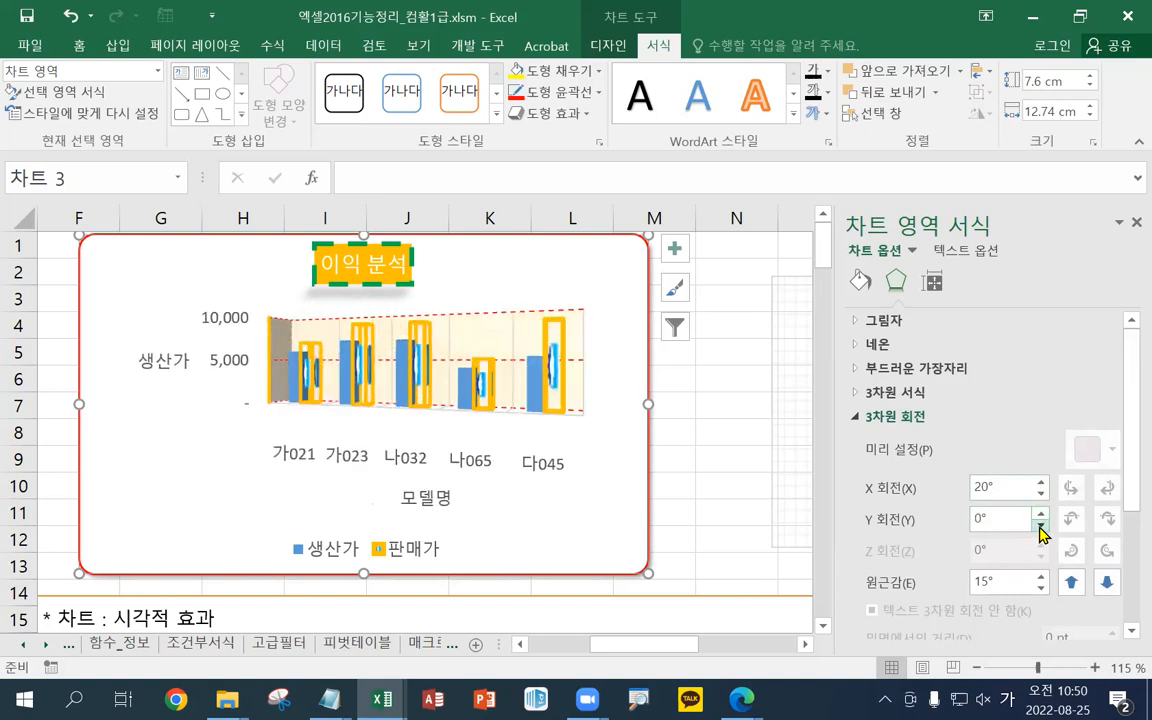
- Set the chart's perspective (원근감) to 10° and close the chart area formatting options
left_click(1041, 577)
left_click(1041, 577)
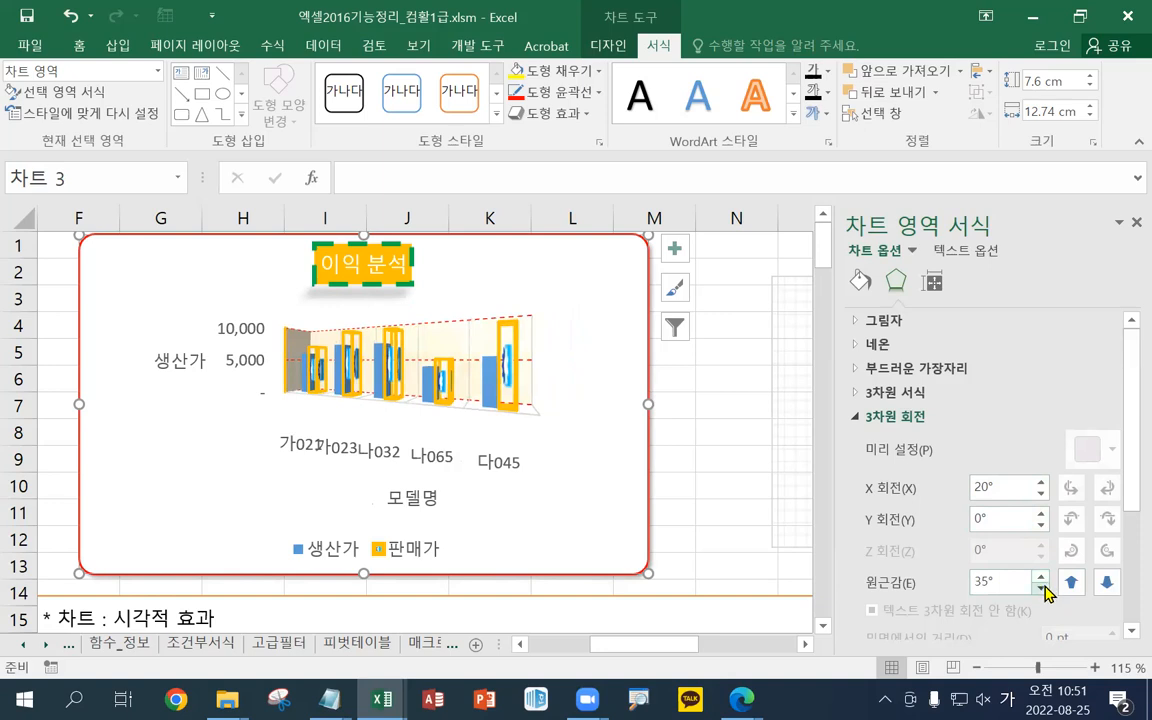
left_click(1041, 588)
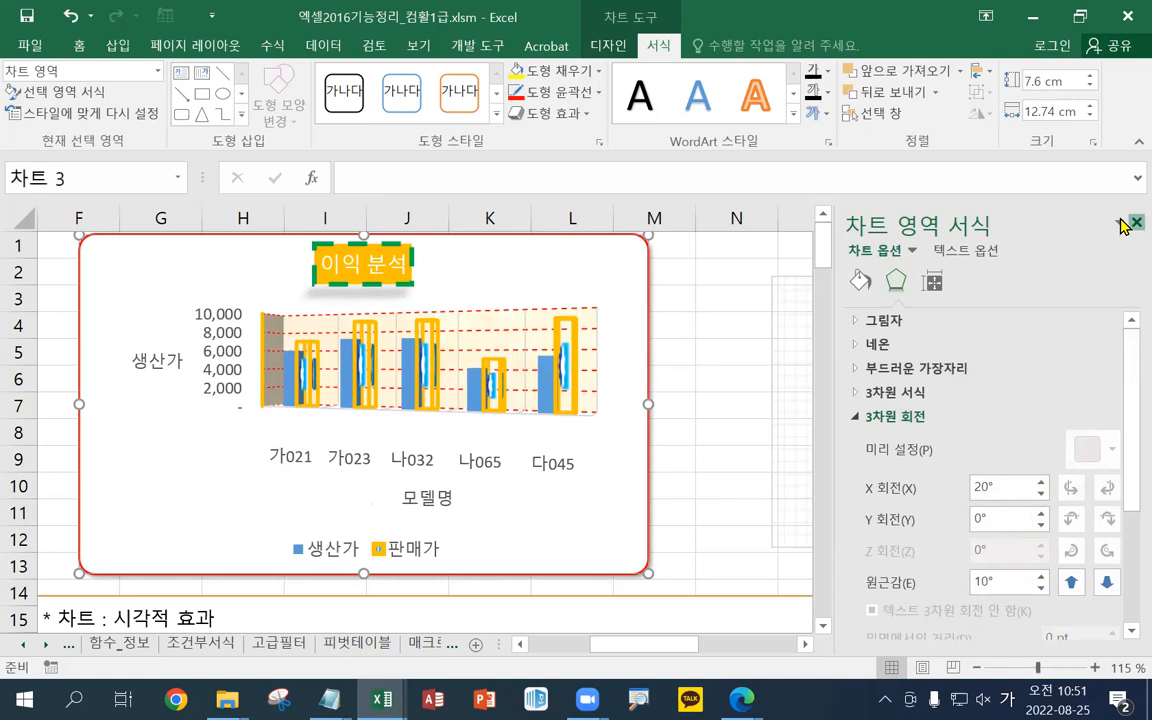
left_click(1121, 220)
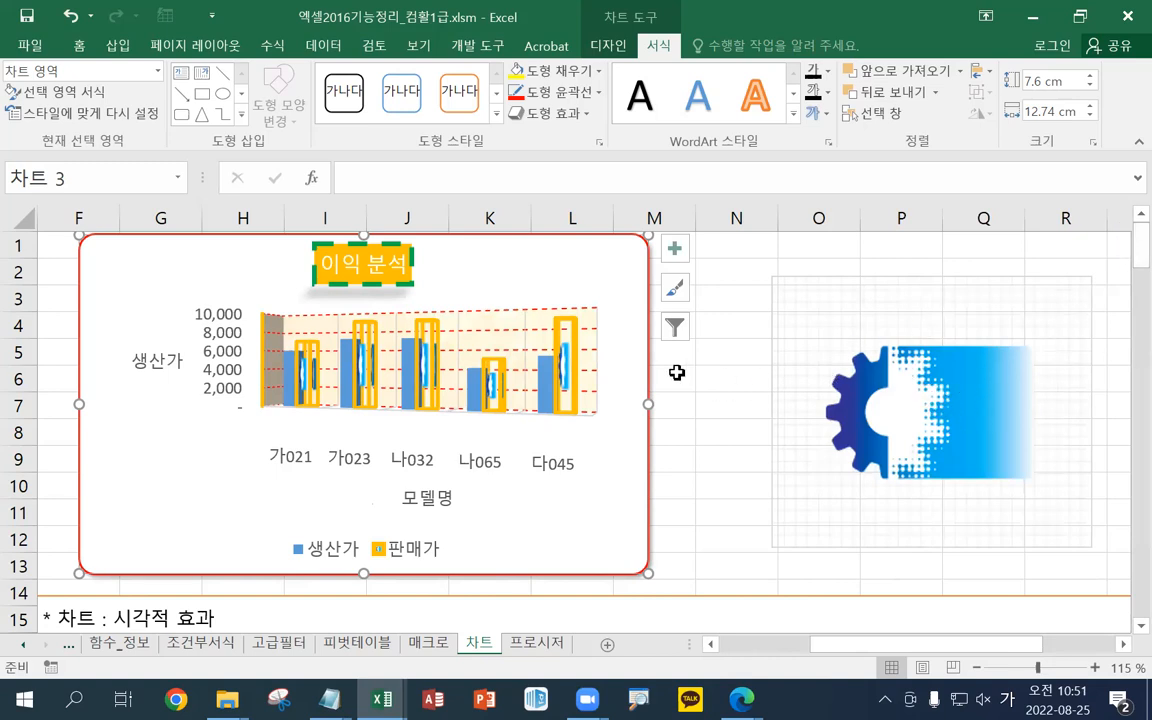
- Set the gap depth (간격 깊이) of the 생산가 data series to 72% and close the series formatting options
mouse_move(478, 392)
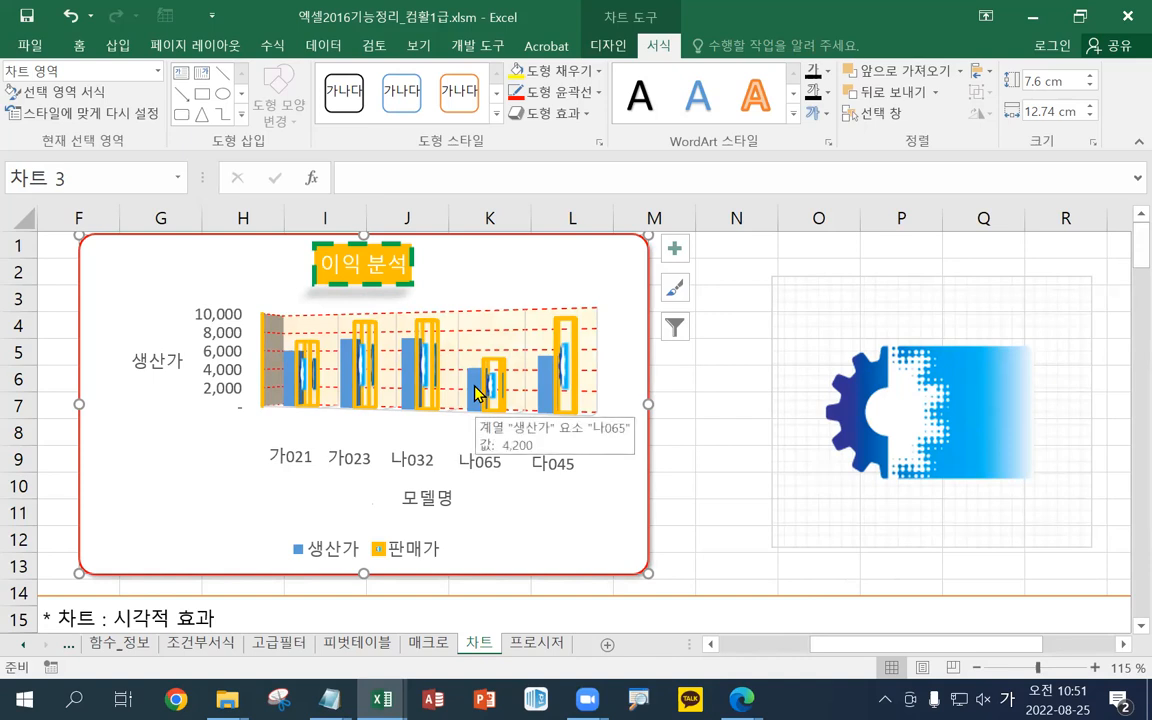
left_click(478, 392)
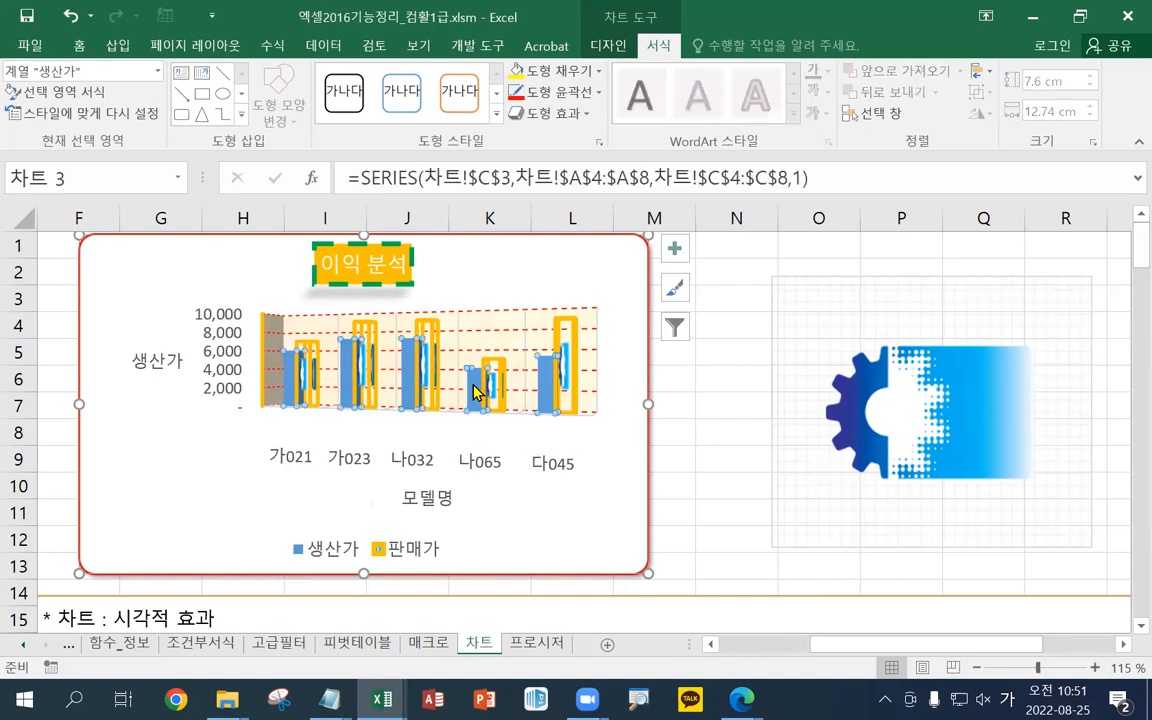
right_click(471, 383)
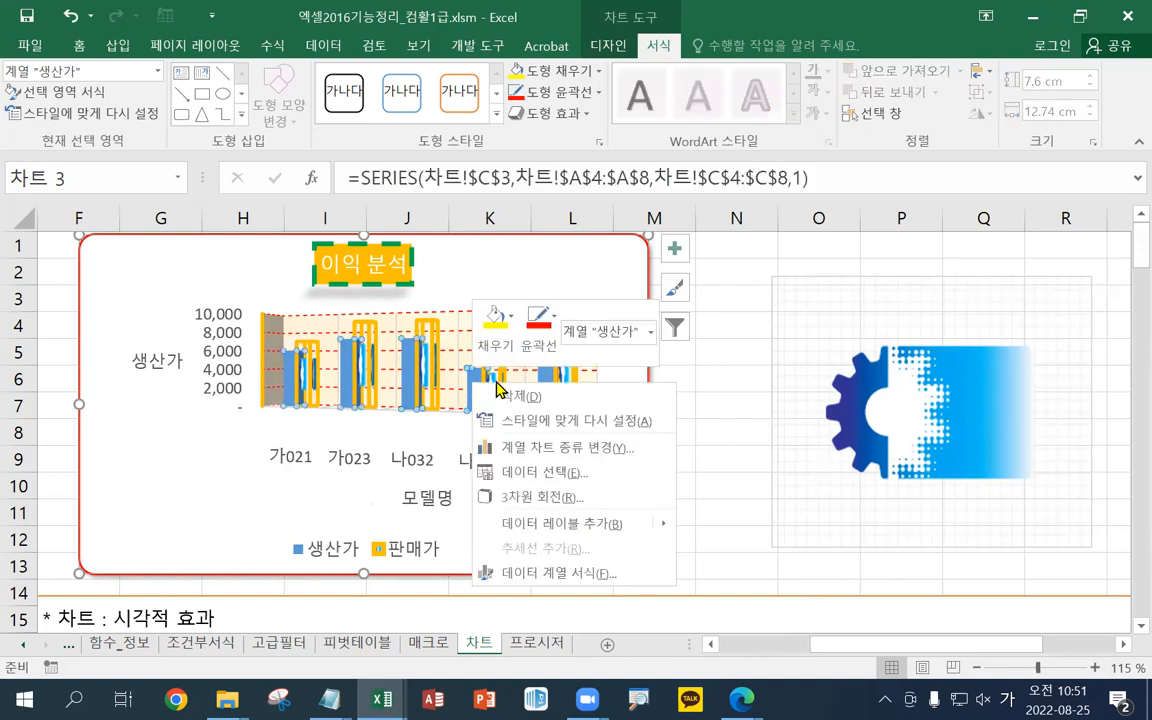
left_click(606, 584)
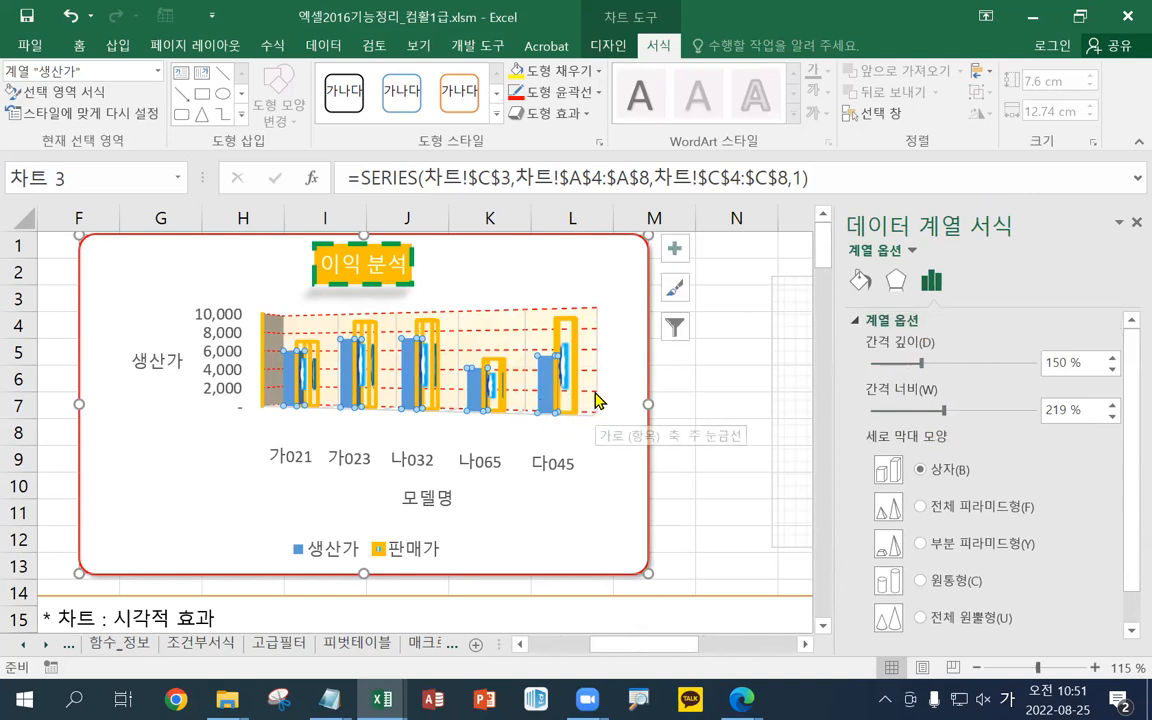
left_click(1112, 357)
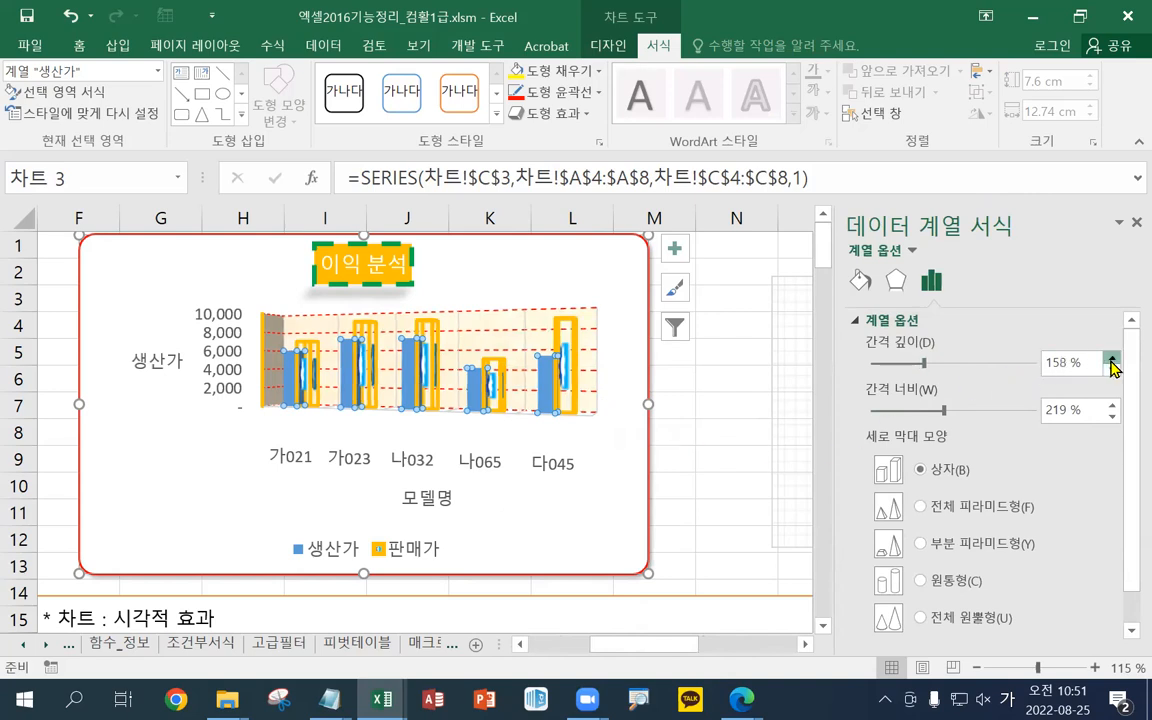
left_click(1112, 358)
left_click(1112, 358)
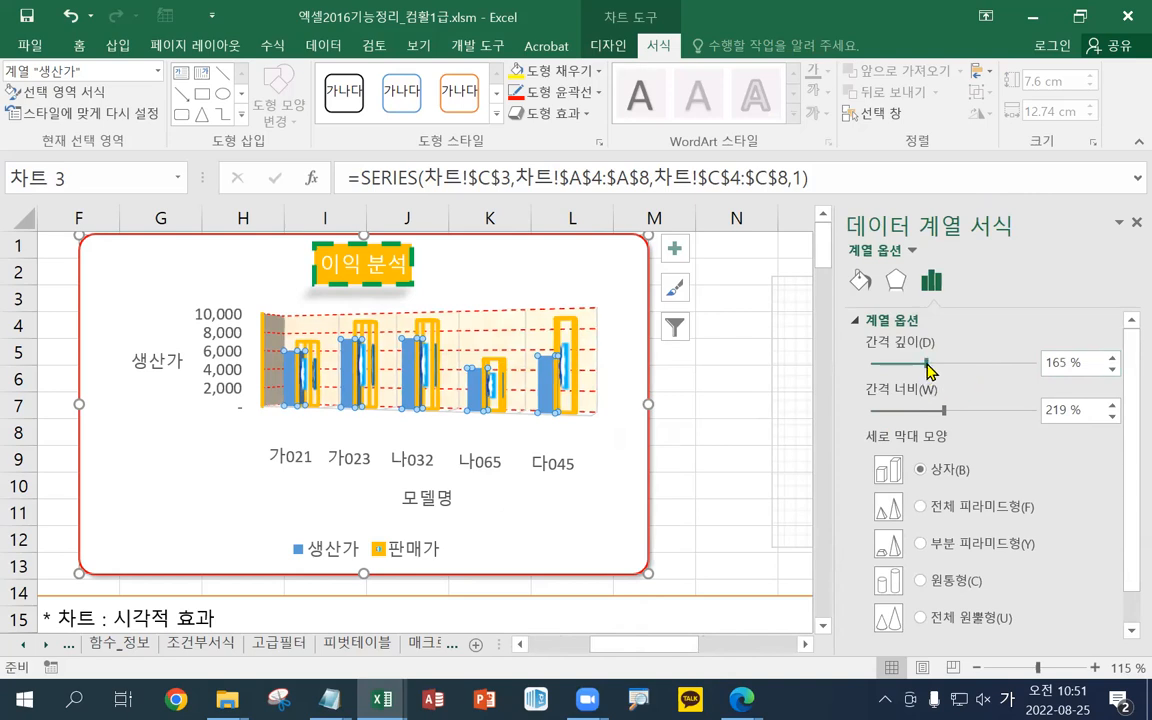
left_click_drag(927, 366, 1018, 370)
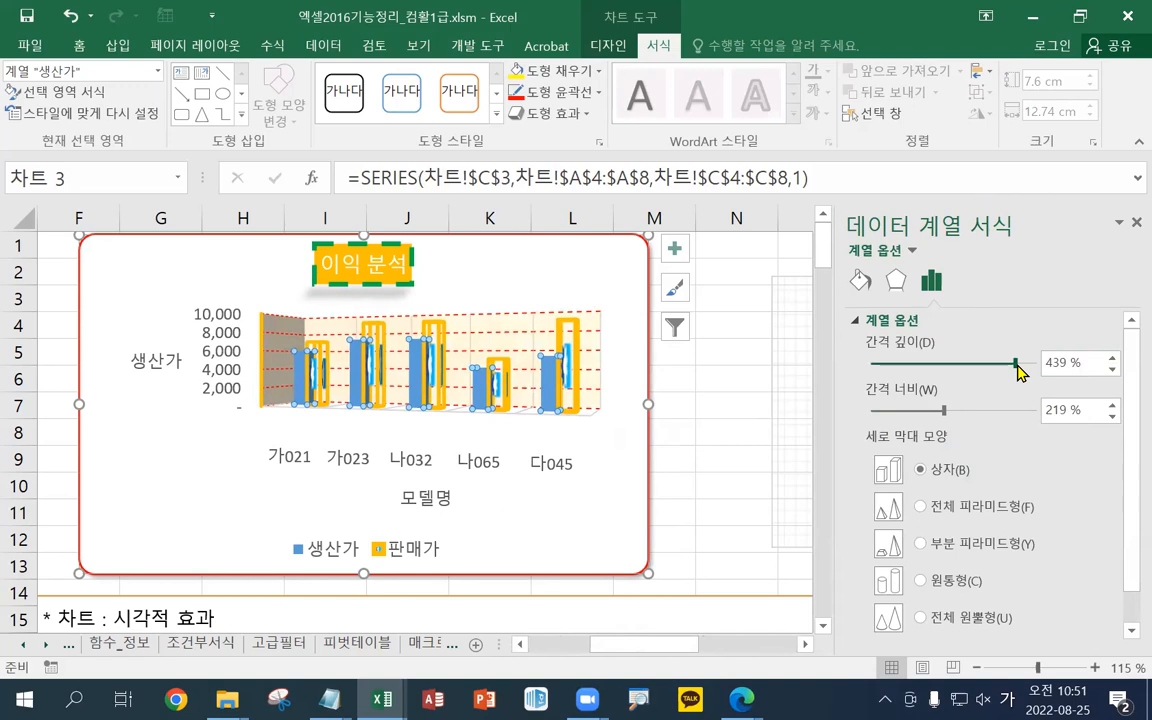
left_click_drag(1018, 370, 900, 378)
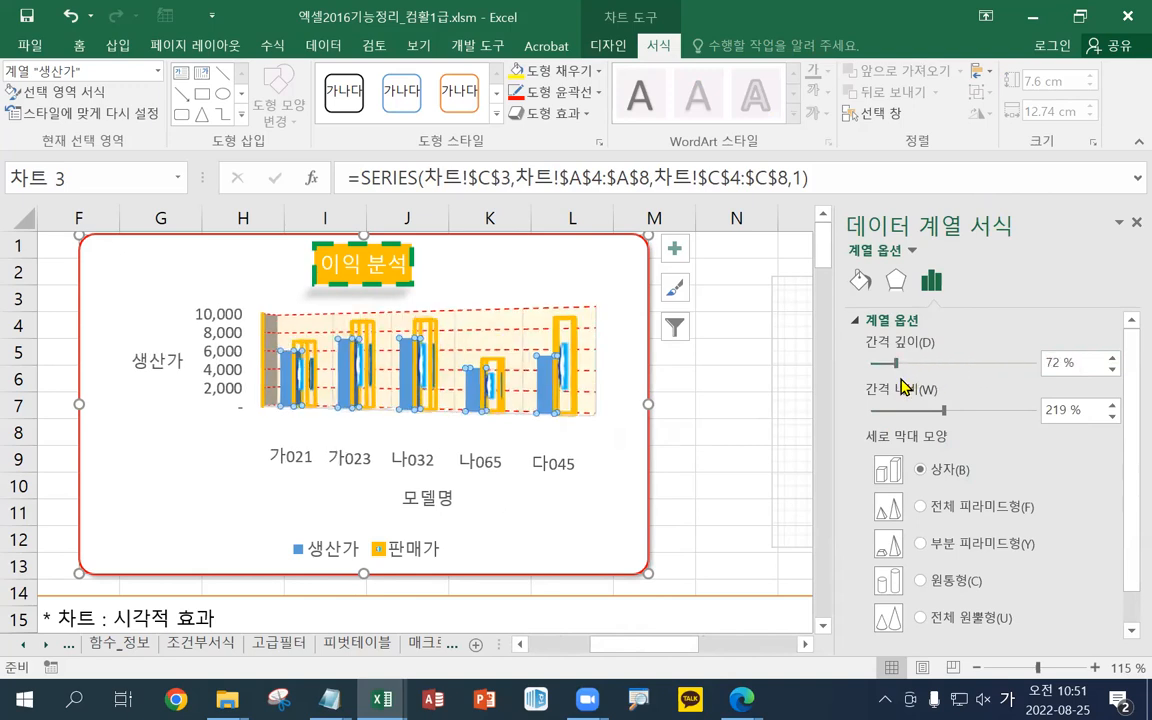
key("alt+Tab")
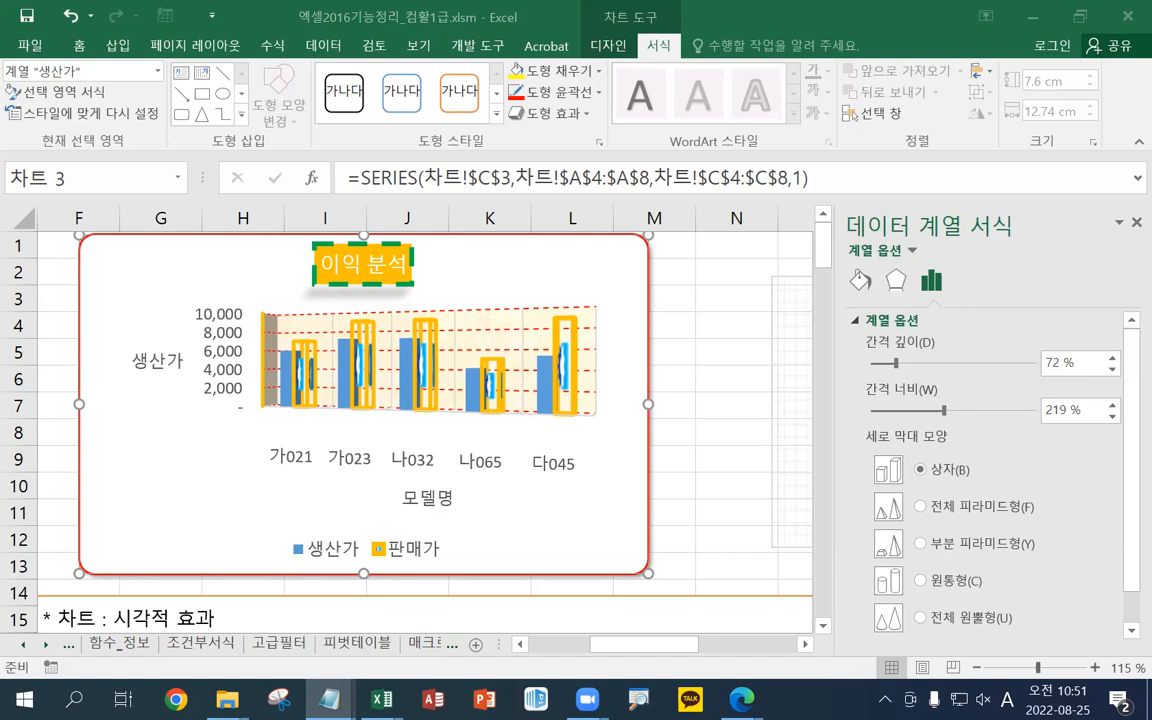
left_click(1135, 223)
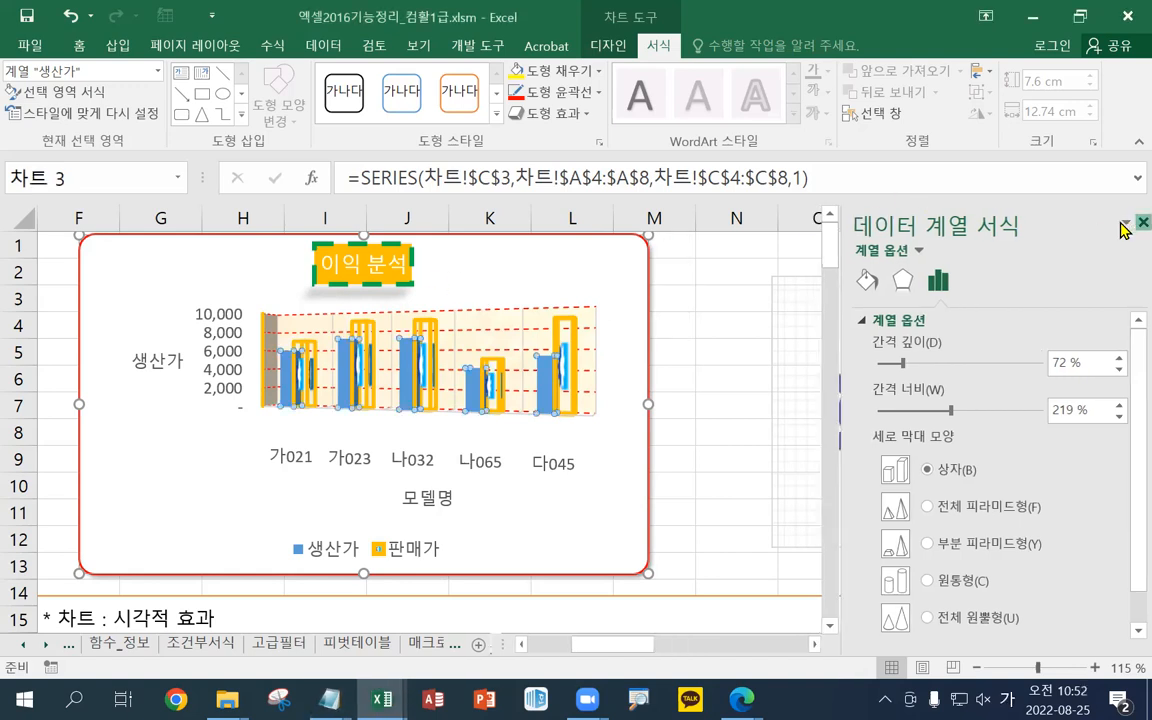
- Apply the third chart style, with a gray gradient background, to the 이익 분석 chart
left_click(605, 45)
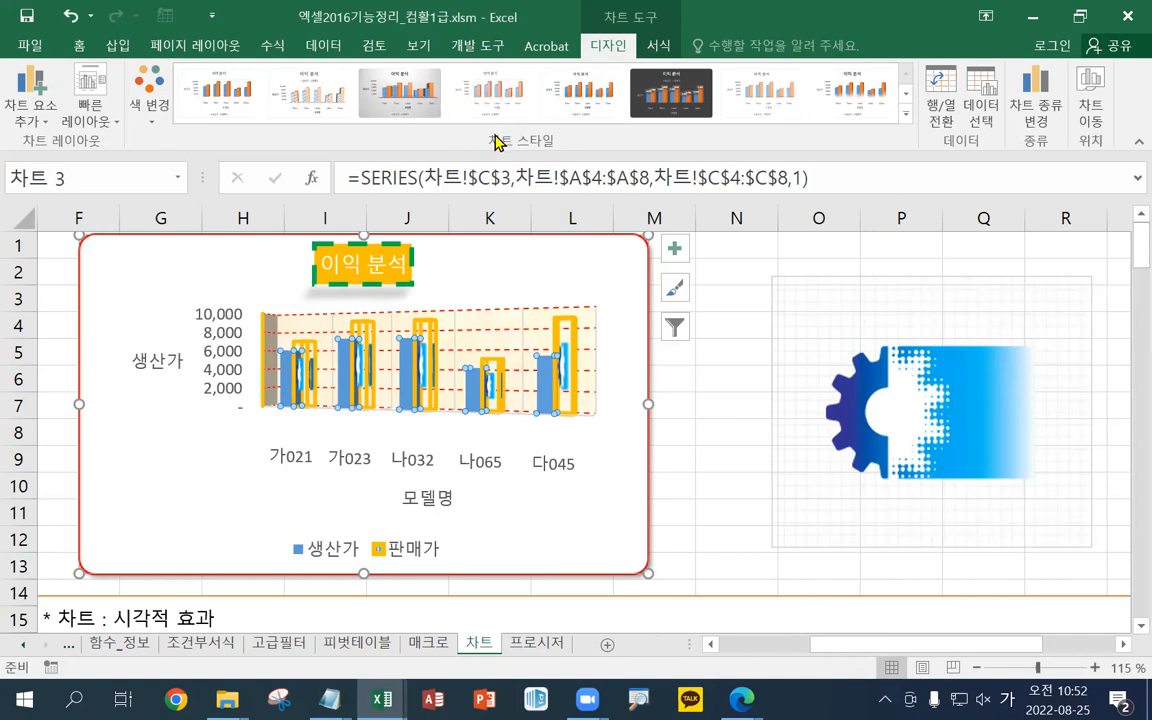
left_click(906, 119)
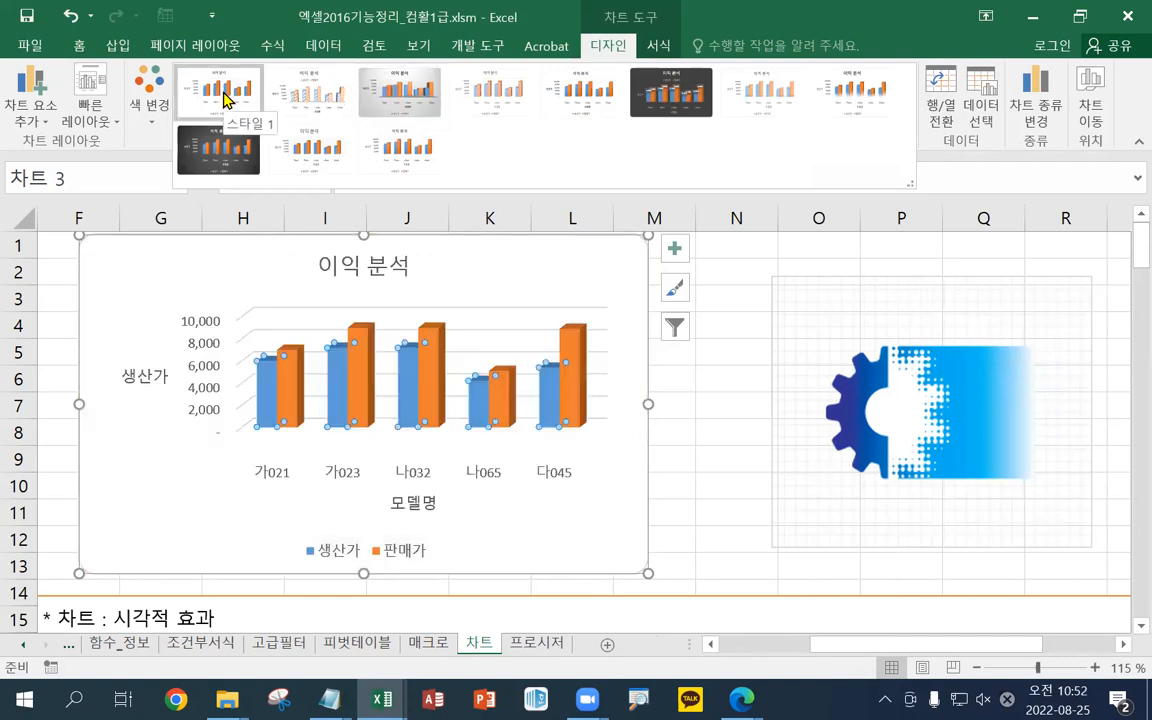
left_click(398, 93)
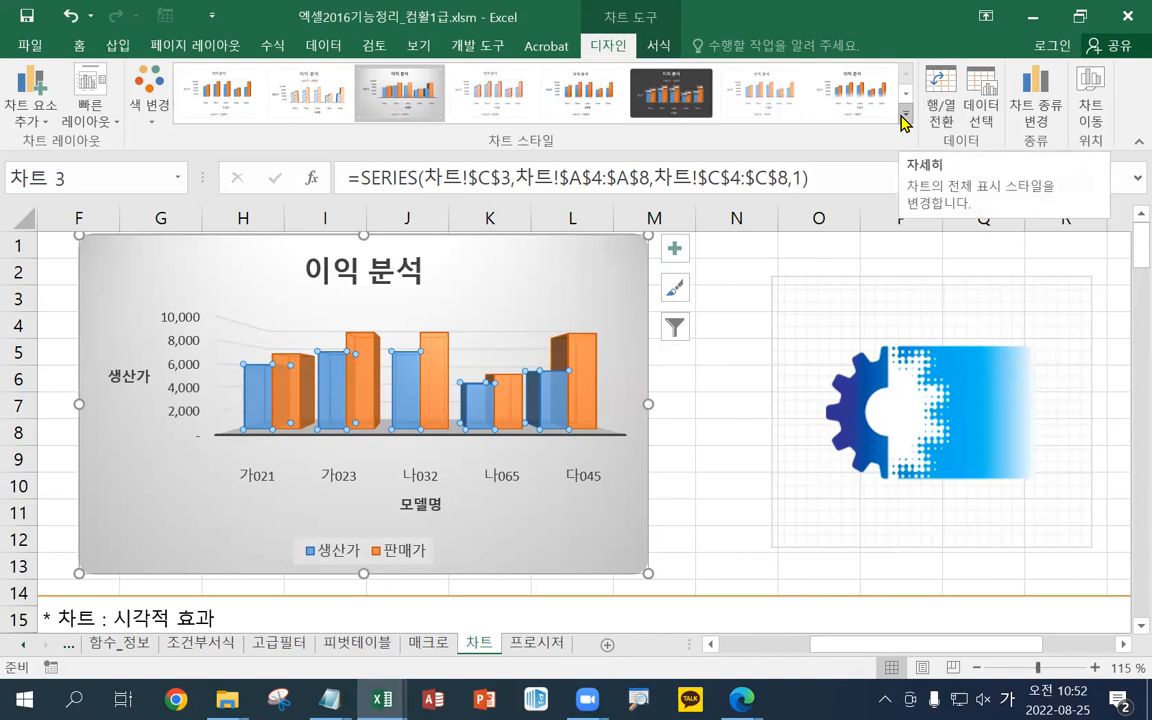
- Change the chart's colors to the 색 3 palette of the colorful (색상형) group
left_click(150, 122)
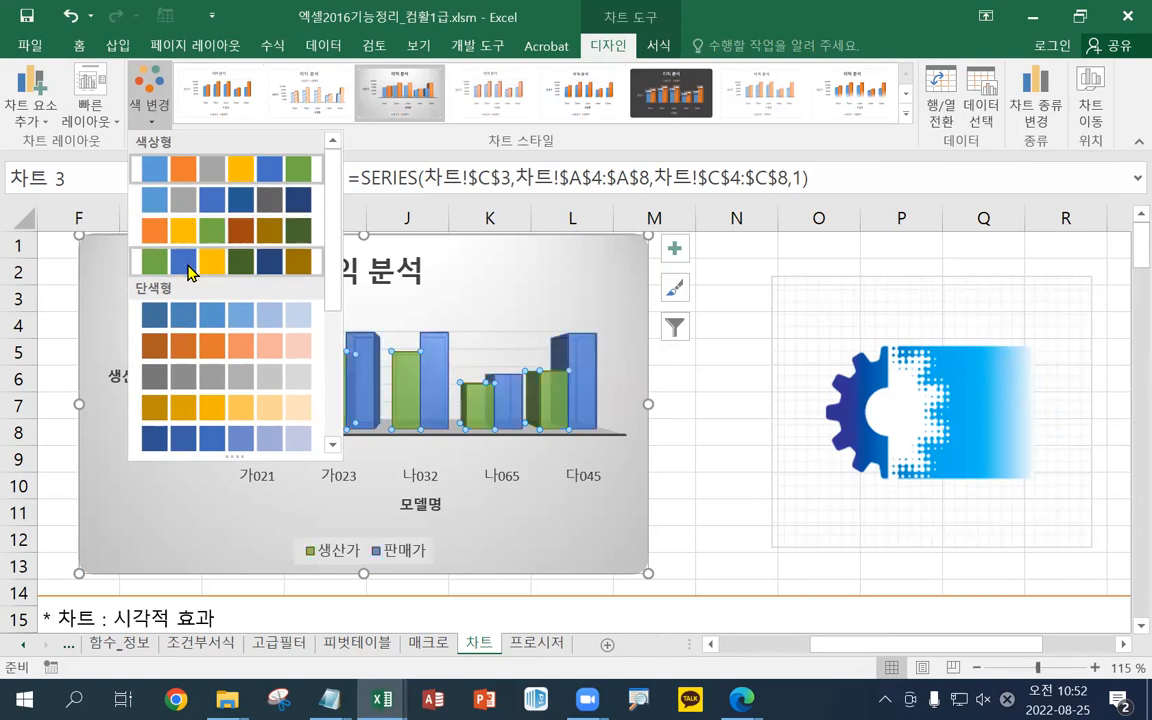
scroll(208, 311, "down", 3)
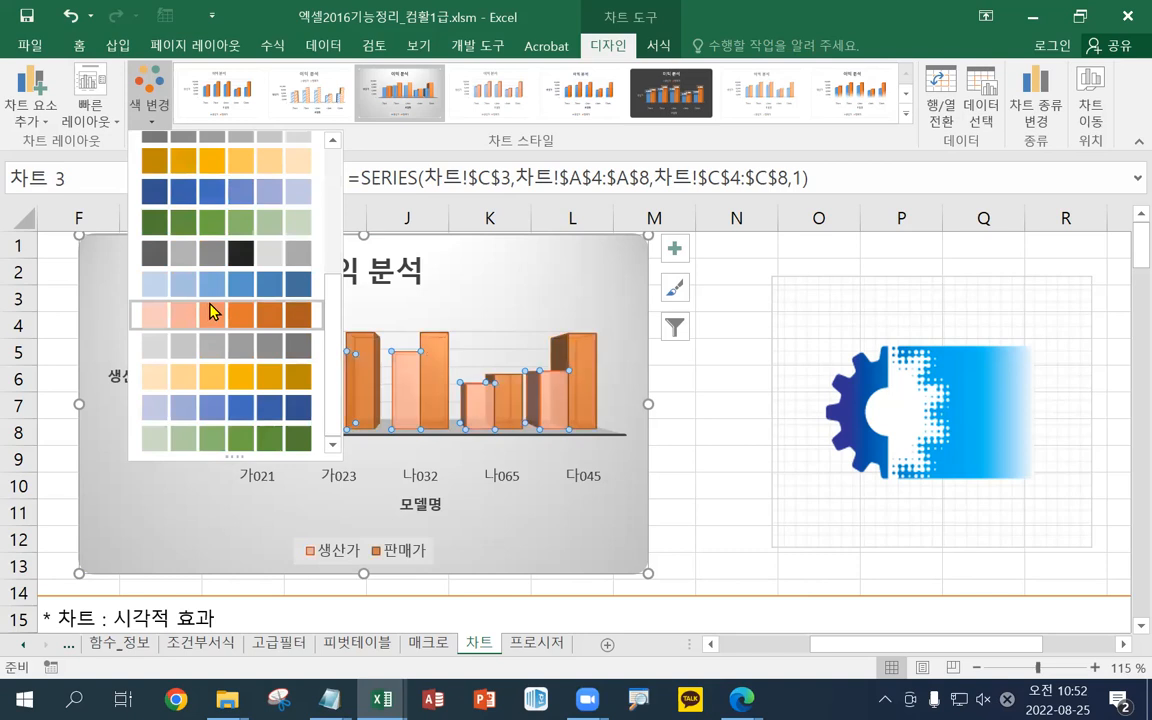
scroll(220, 388, "up", 5)
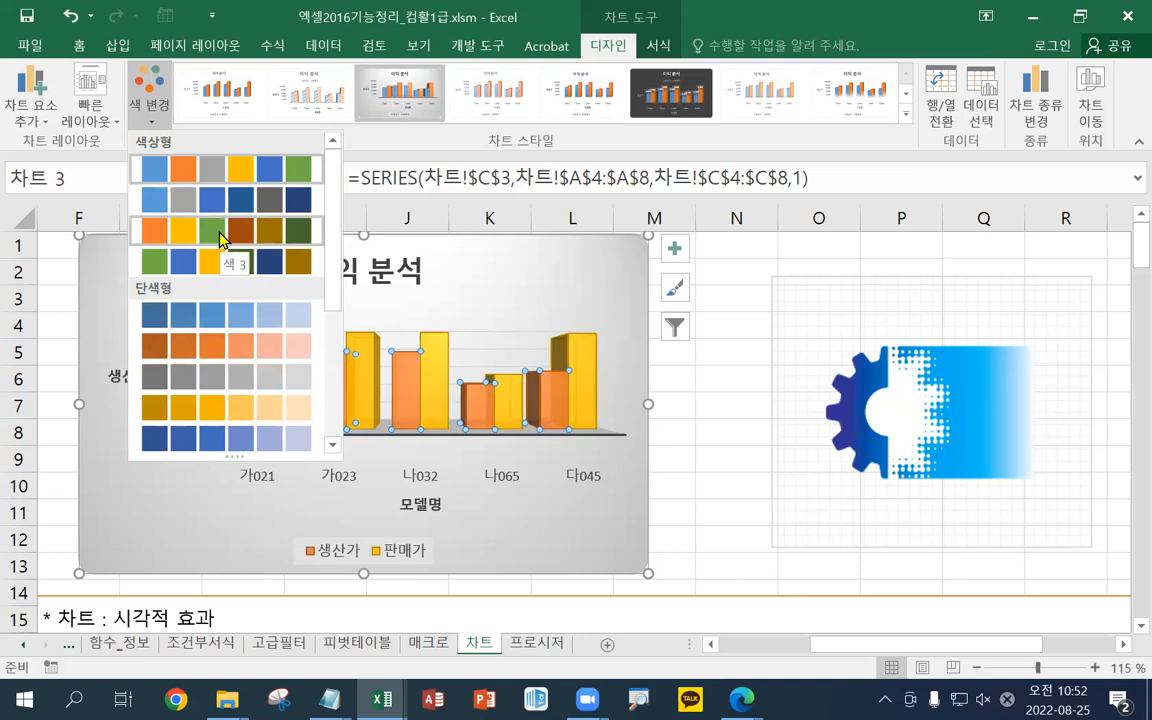
left_click(220, 240)
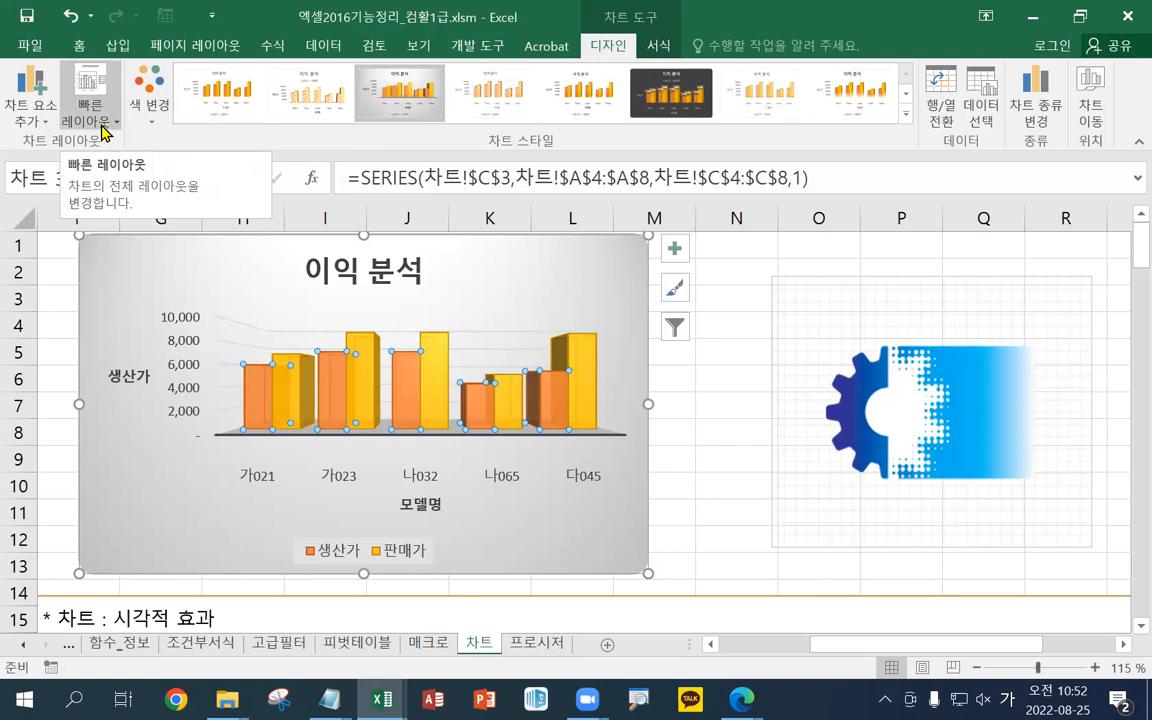
- Try the first quick layout and 레이아웃 5, and apply the quick layout with both axis titles and a legend beside the columns
left_click(103, 132)
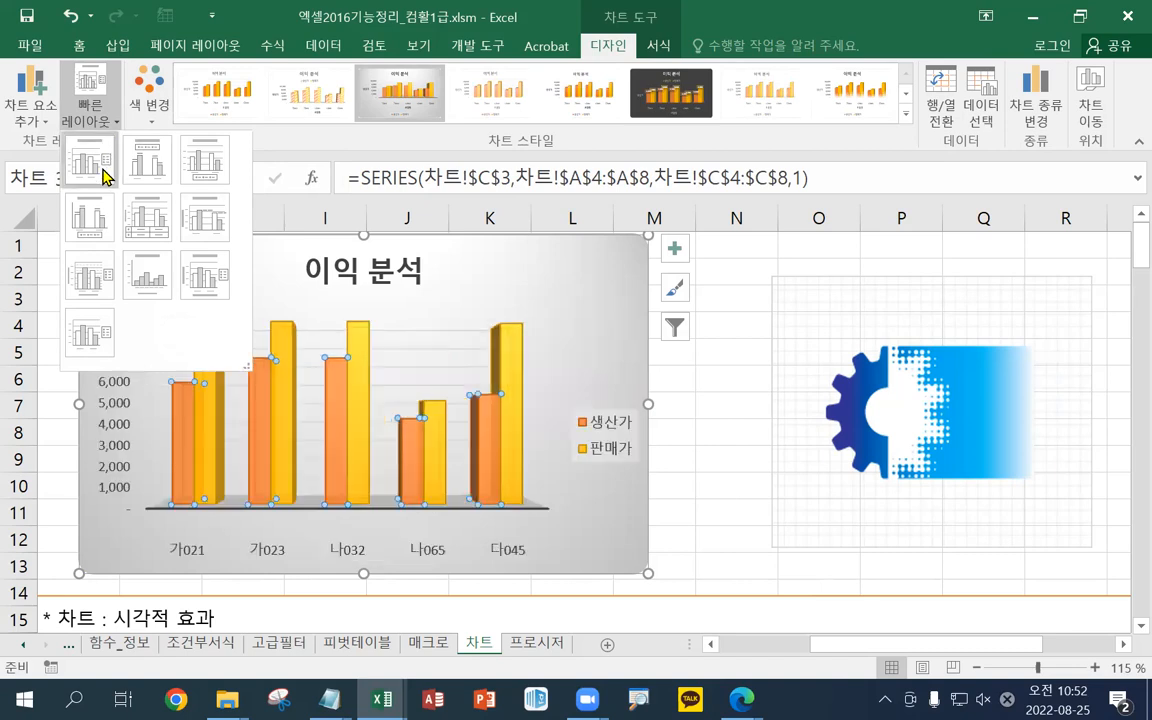
left_click(98, 164)
left_click(95, 116)
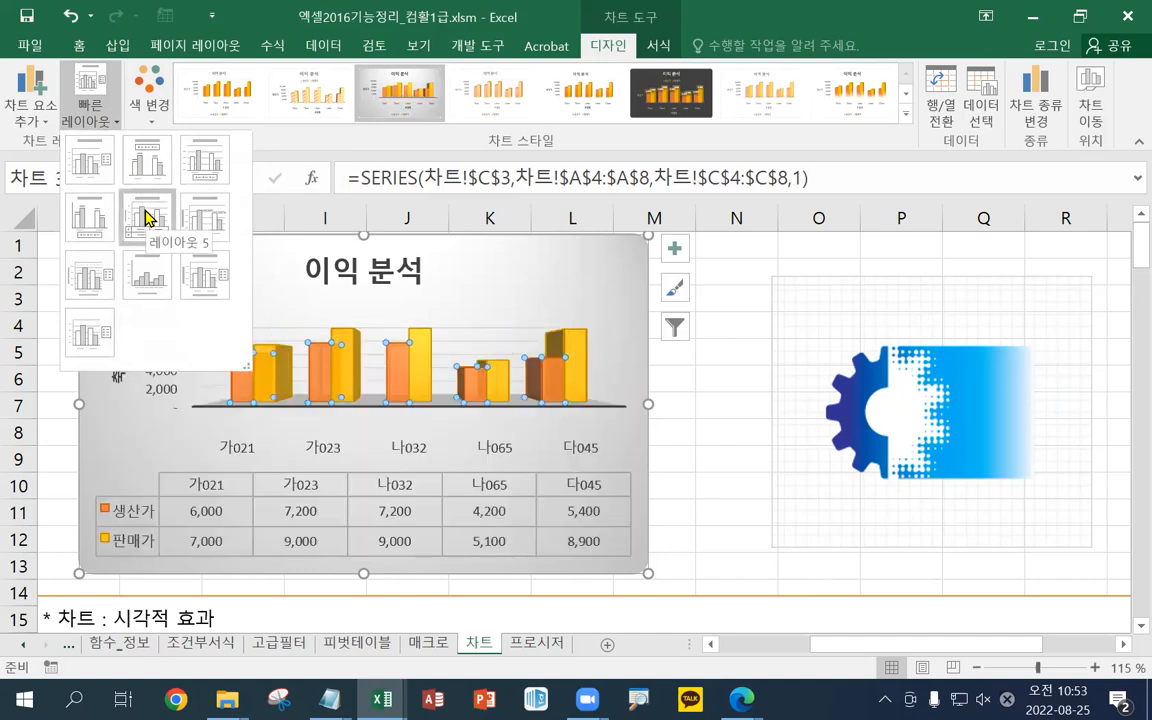
left_click(146, 218)
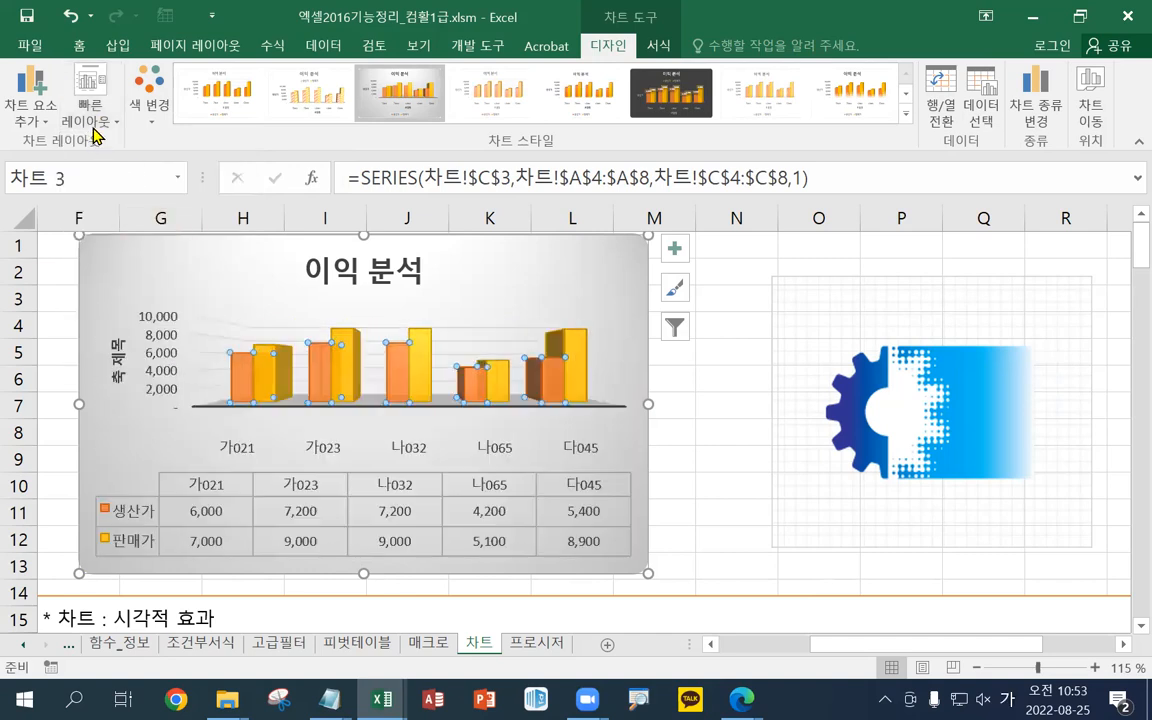
left_click(92, 115)
left_click(182, 266)
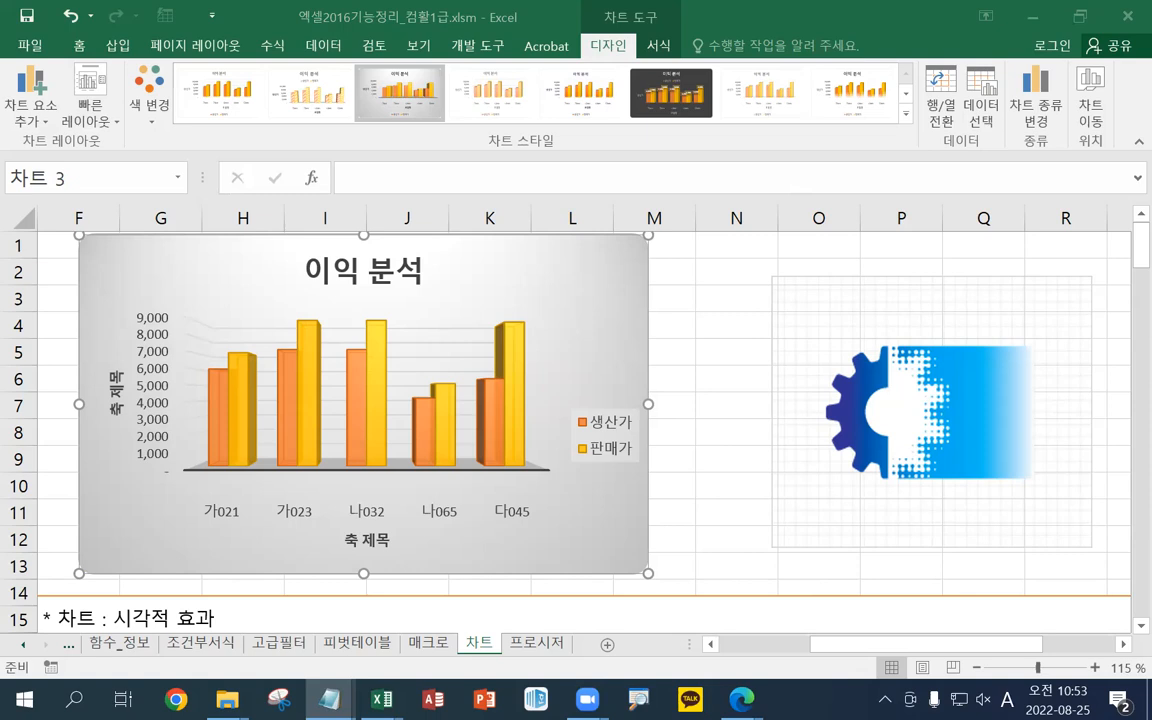
- Switch to Notepad and shrink and reposition its window to show the notes on ribbon-only chart functions
key("alt+Tab")
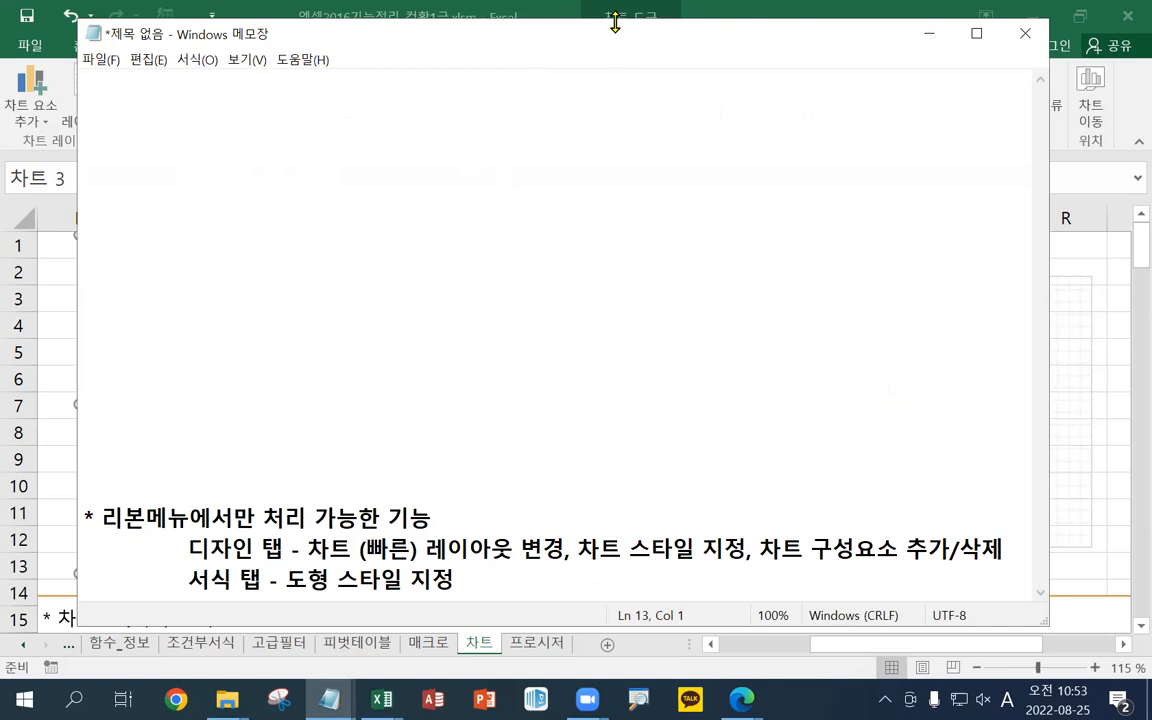
left_click_drag(615, 20, 615, 336)
scroll(509, 414, "down", 3)
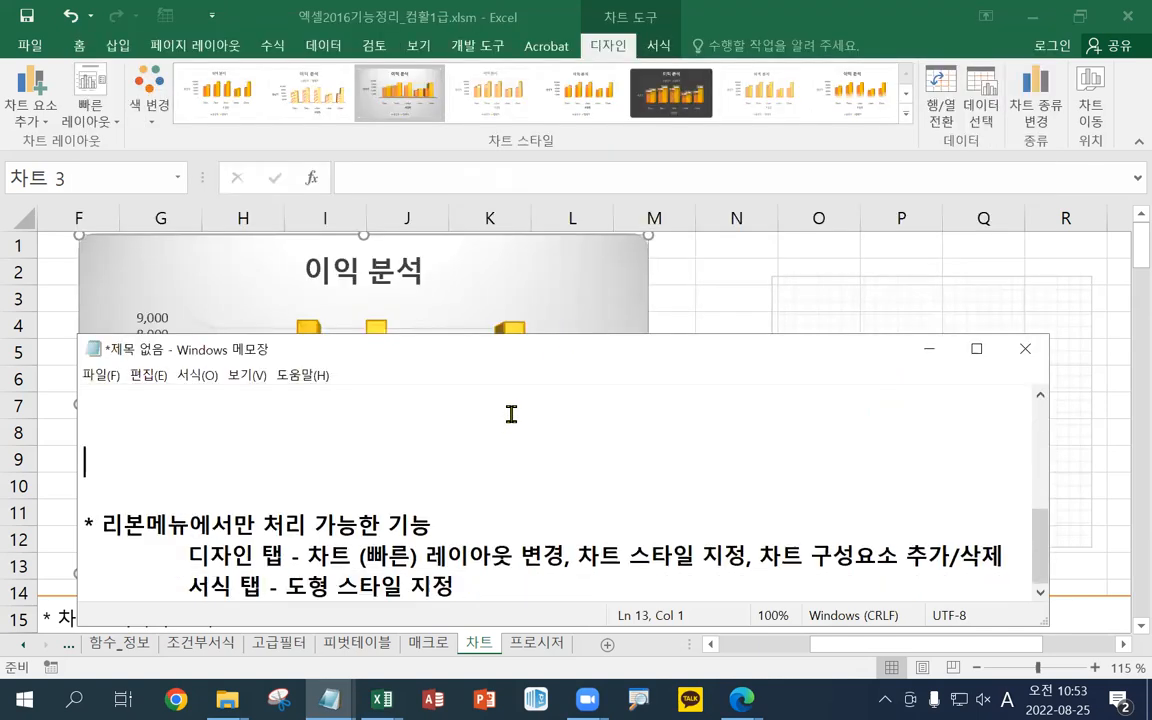
left_click_drag(522, 350, 547, 285)
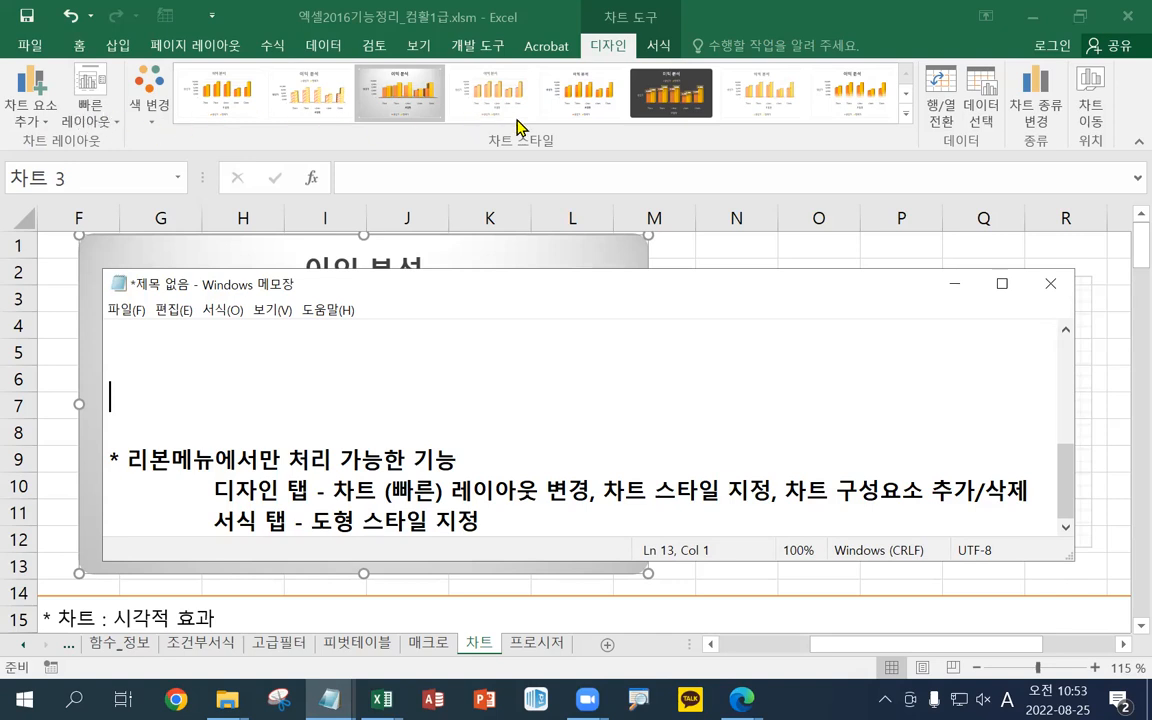
- Return to Excel, select the chart's 세로 (값) 축 by its element name and review its axis formatting options
left_click(658, 55)
left_click(659, 47)
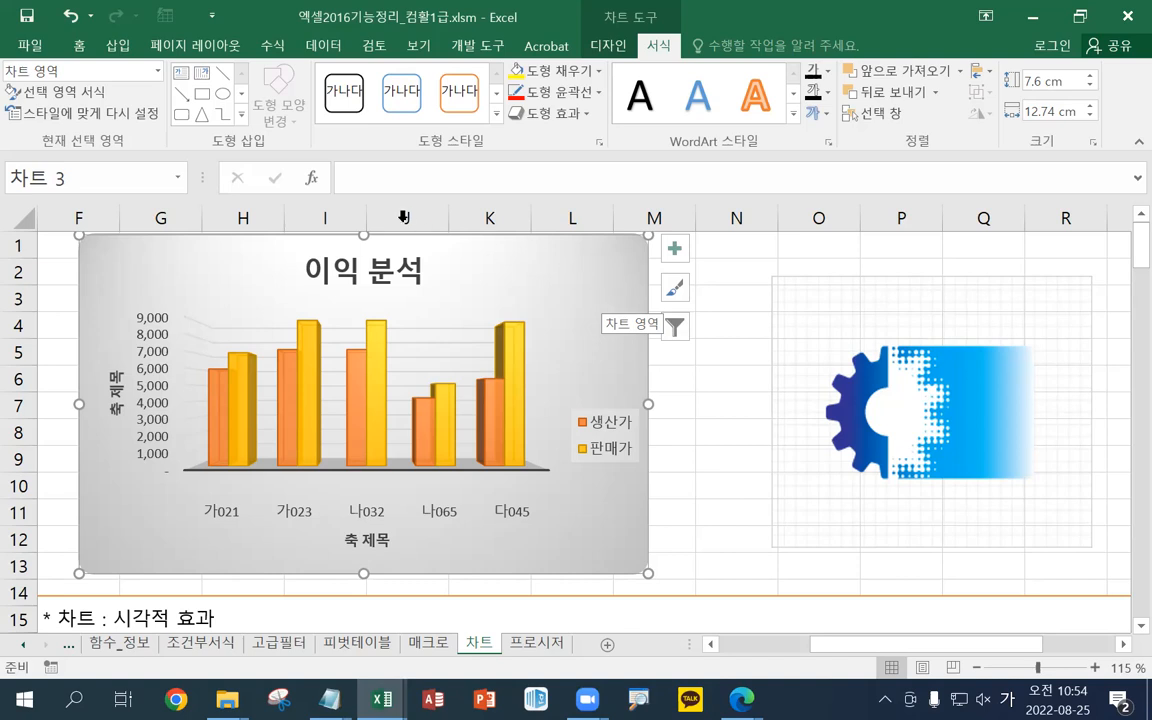
left_click(157, 70)
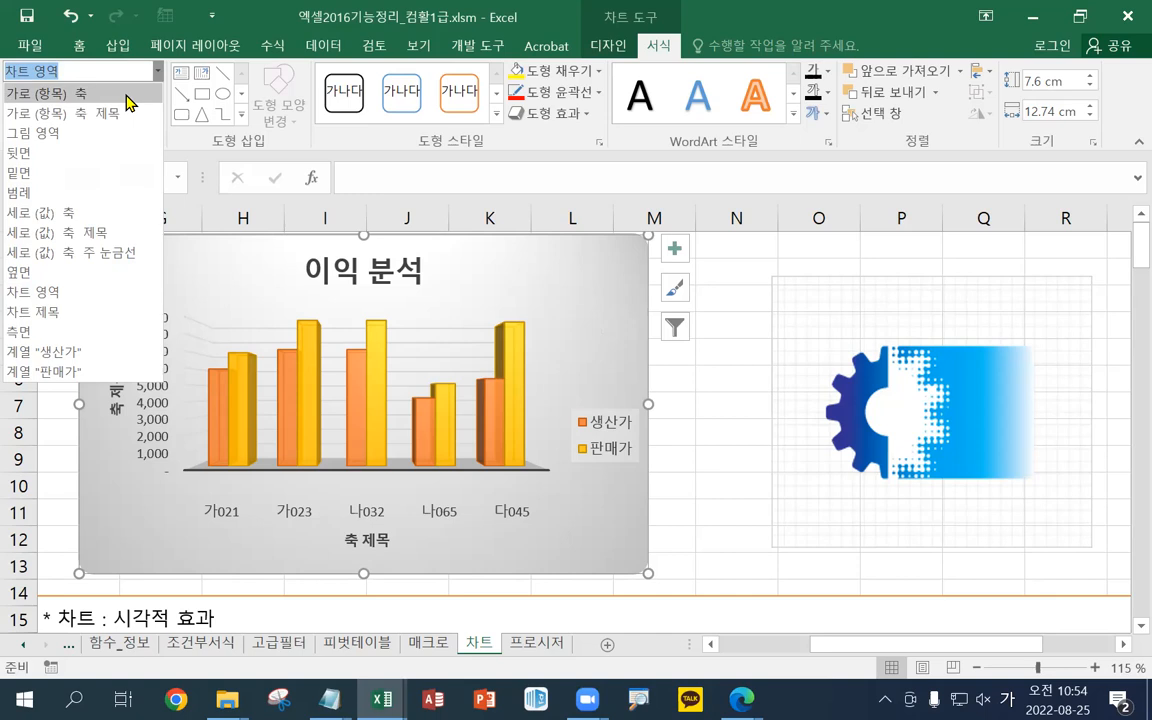
left_click(97, 224)
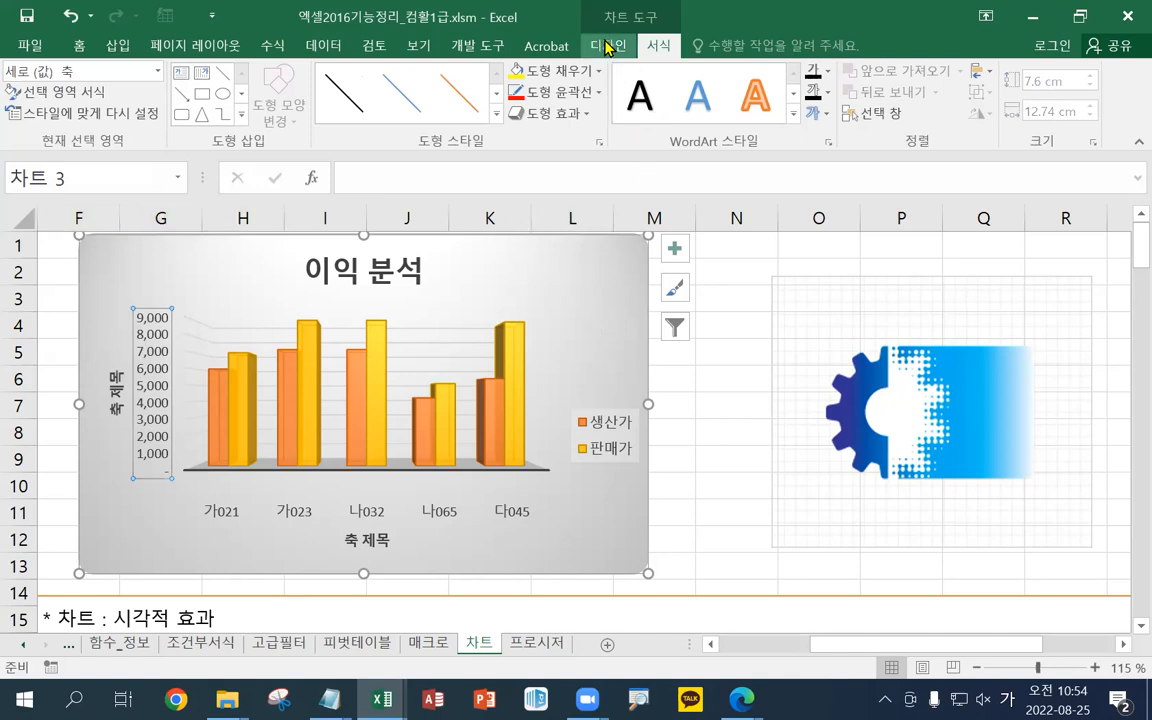
left_click(606, 45)
left_click(663, 47)
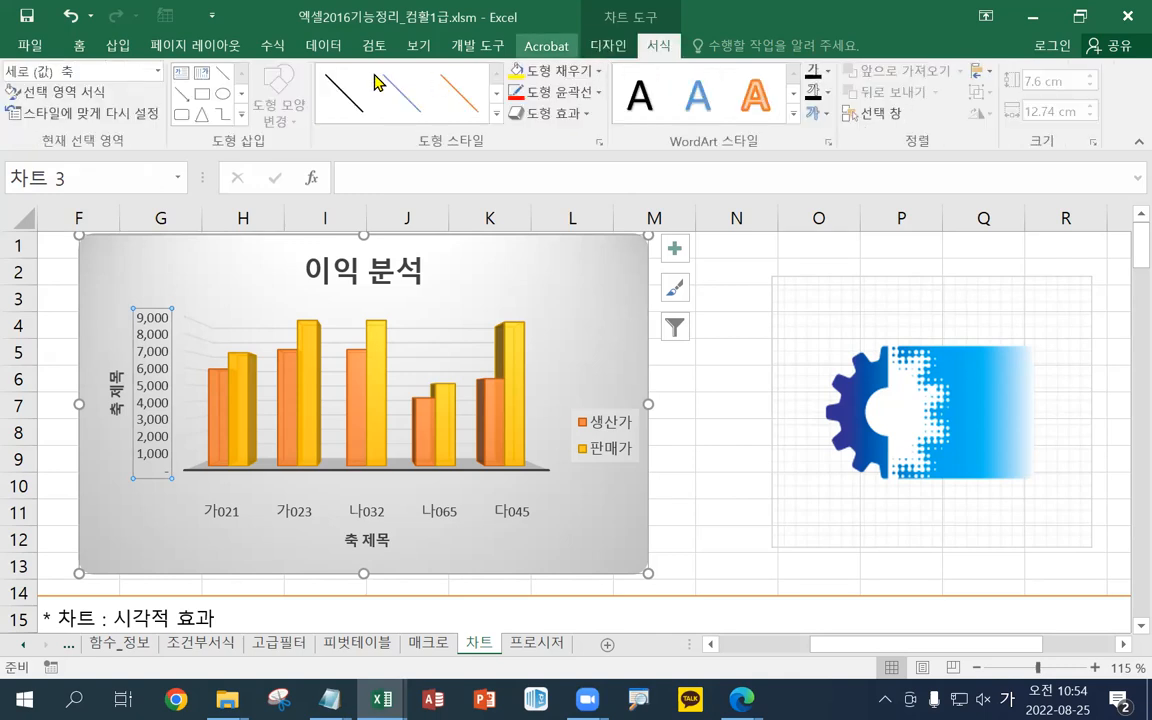
left_click(103, 93)
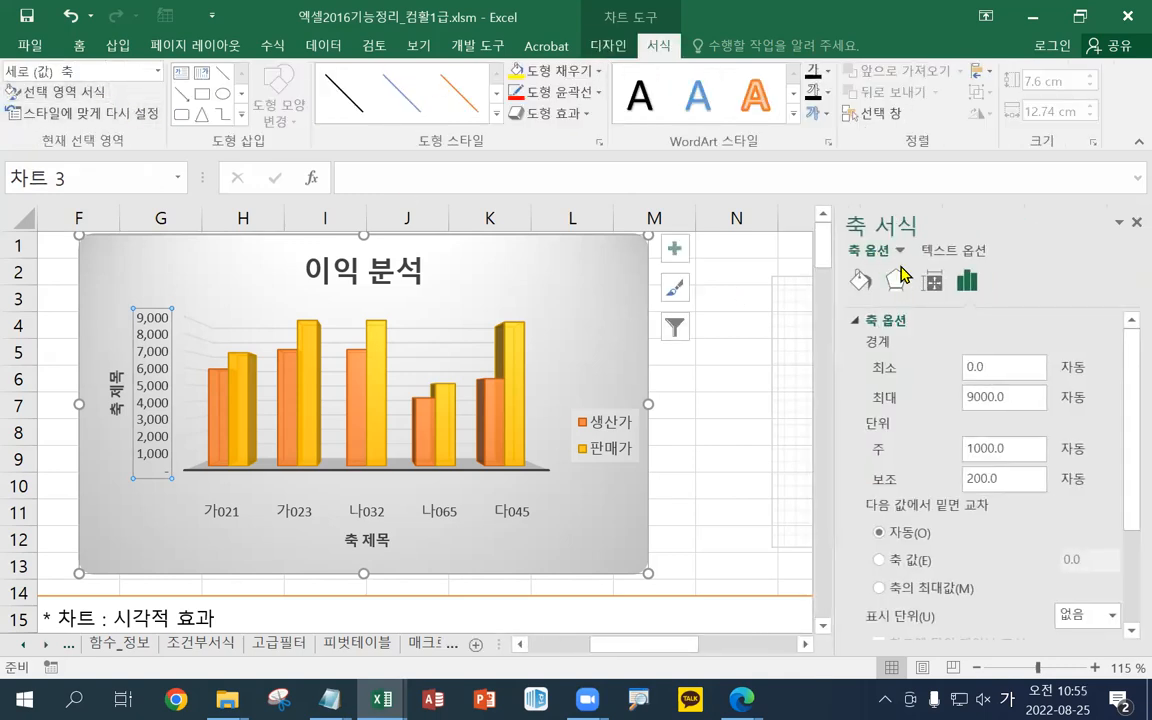
scroll(946, 393, "down", 3)
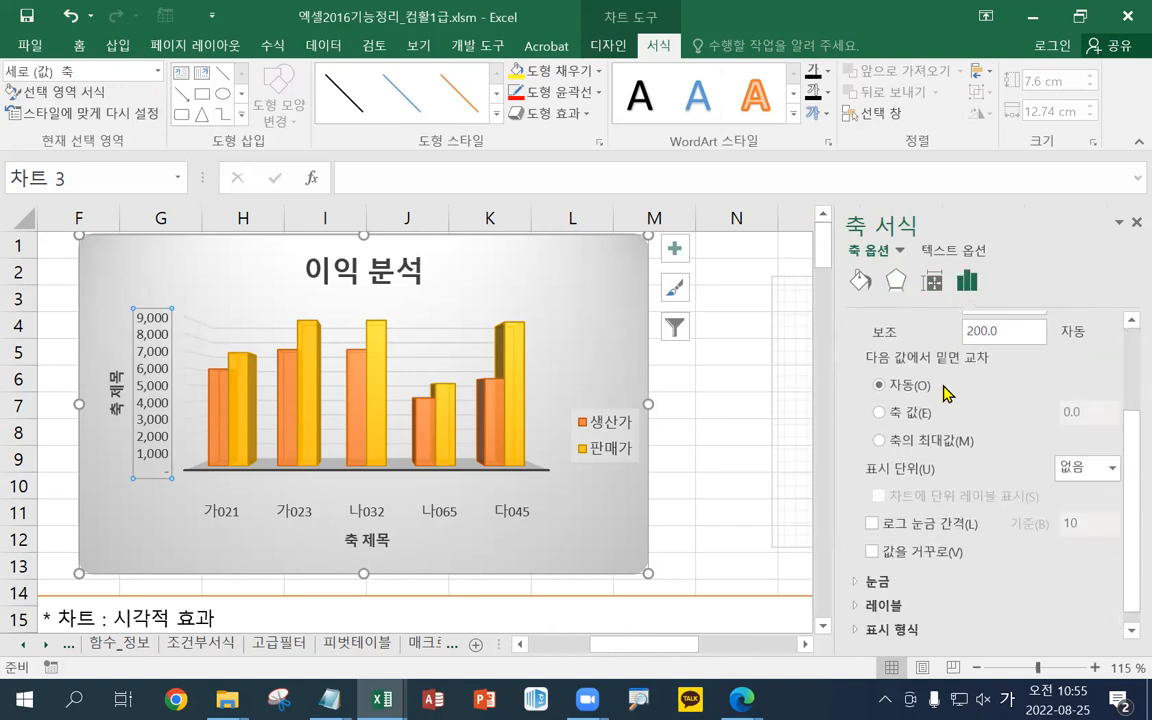
scroll(951, 386, "up", 3)
scroll(951, 381, "down", 3)
scroll(955, 384, "up", 2)
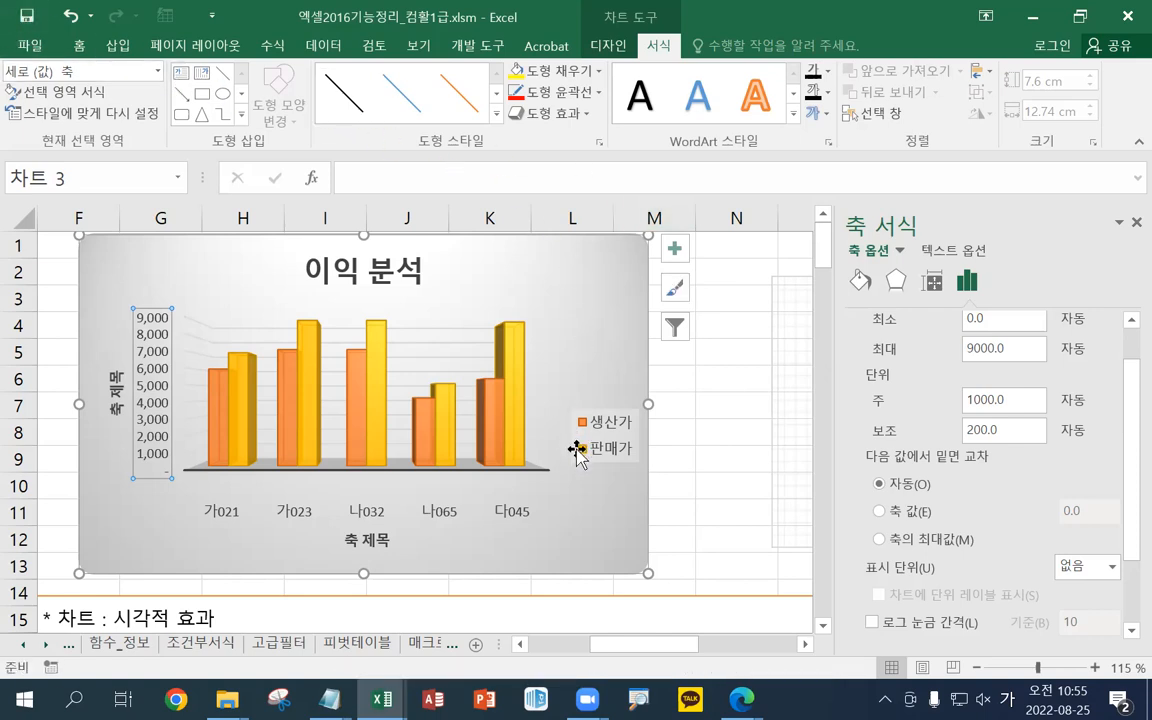
- Open the workbook 기타작업.xlsm from the 이론 folder
left_click(45, 55)
left_click(62, 151)
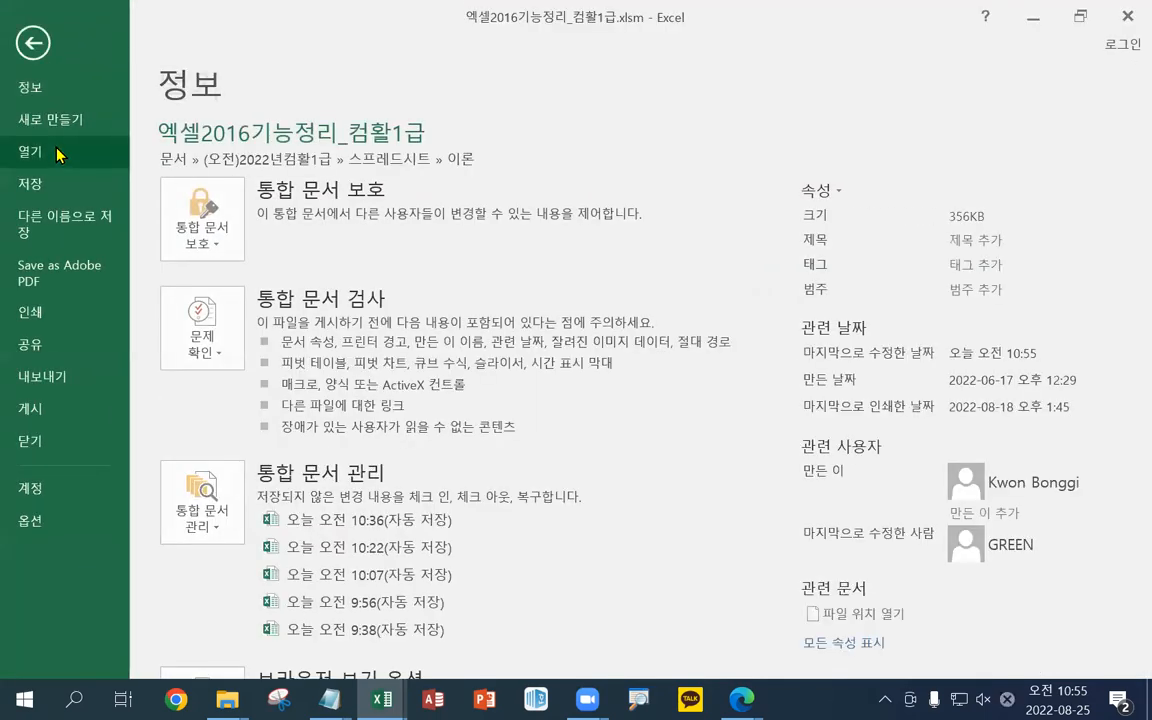
left_click(237, 380)
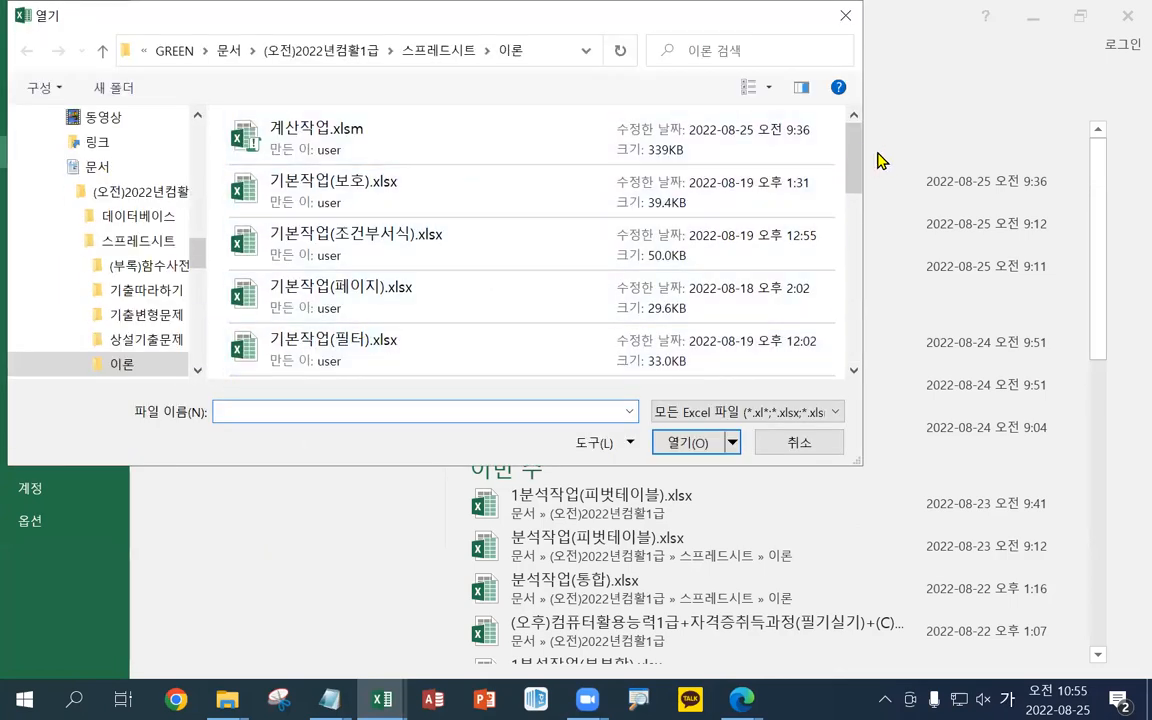
scroll(850, 165, "down", 3)
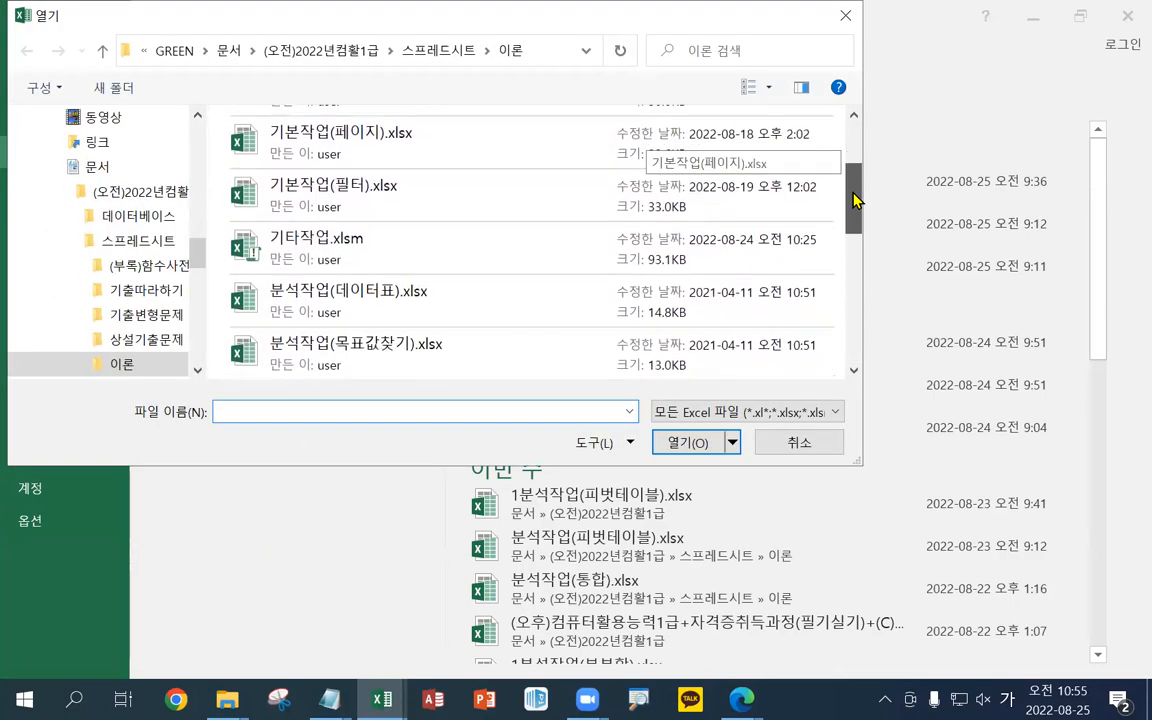
left_click(532, 252)
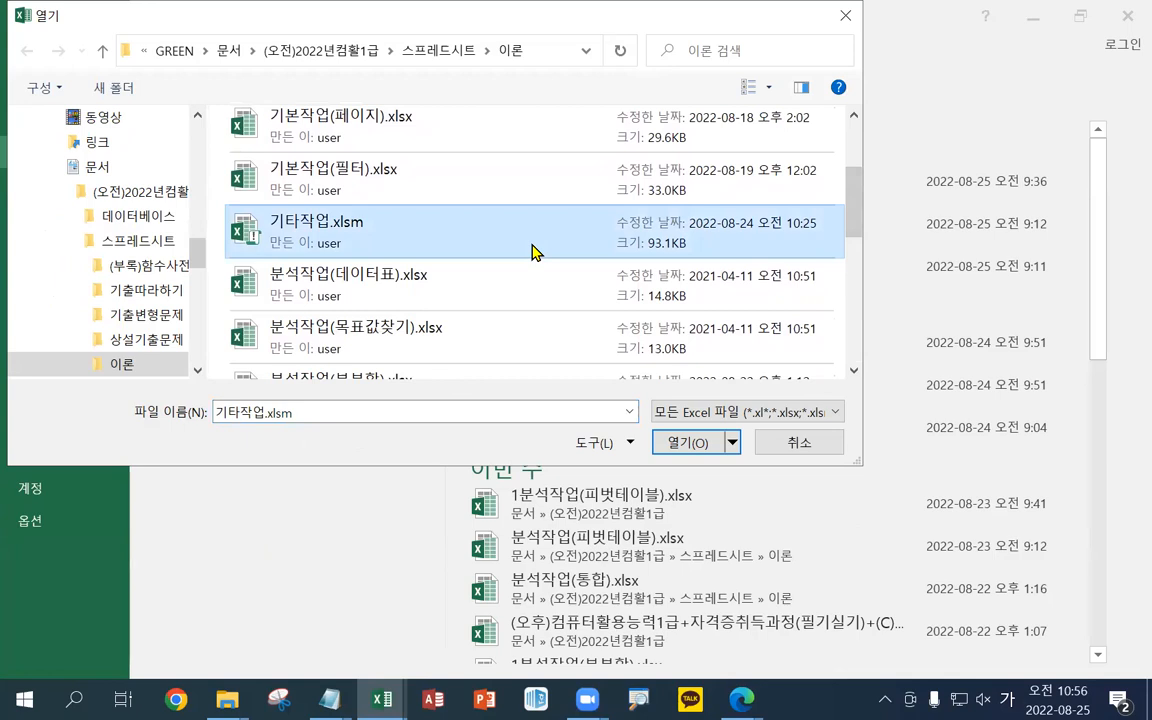
left_click(677, 441)
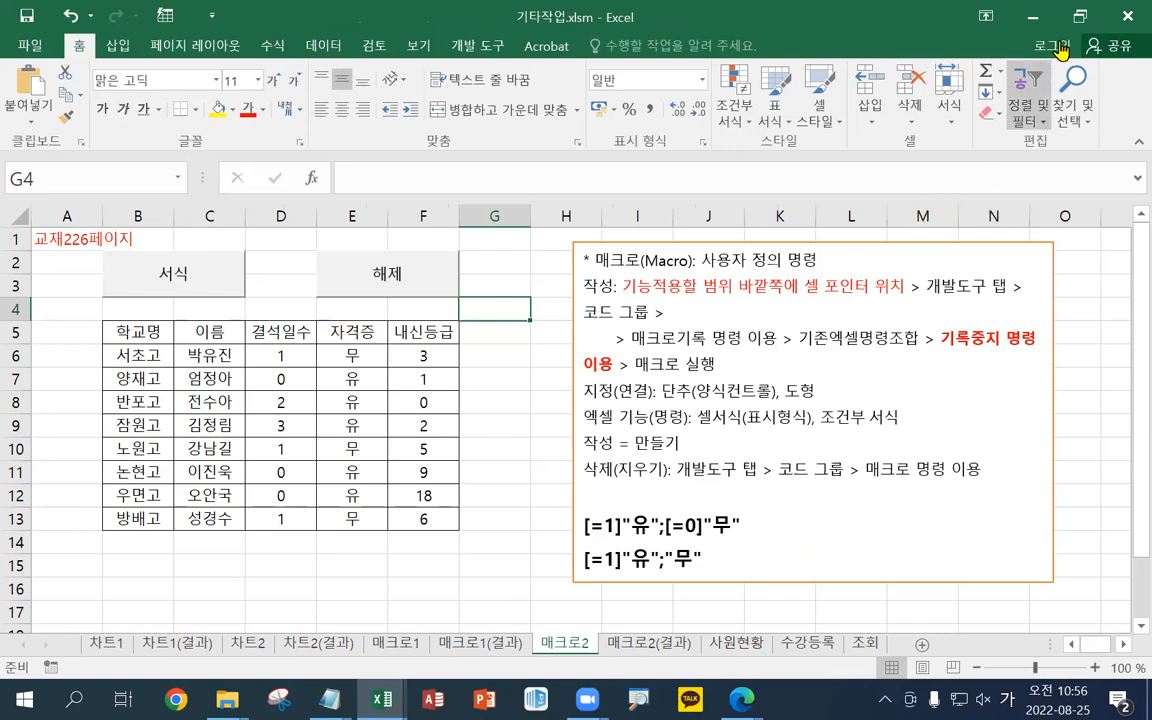
- Restore the workbook window to a smaller size, and on the 차트1 sheet enter 교재212페이지 in cell A15 with red font color
left_click(1079, 16)
left_click(158, 496)
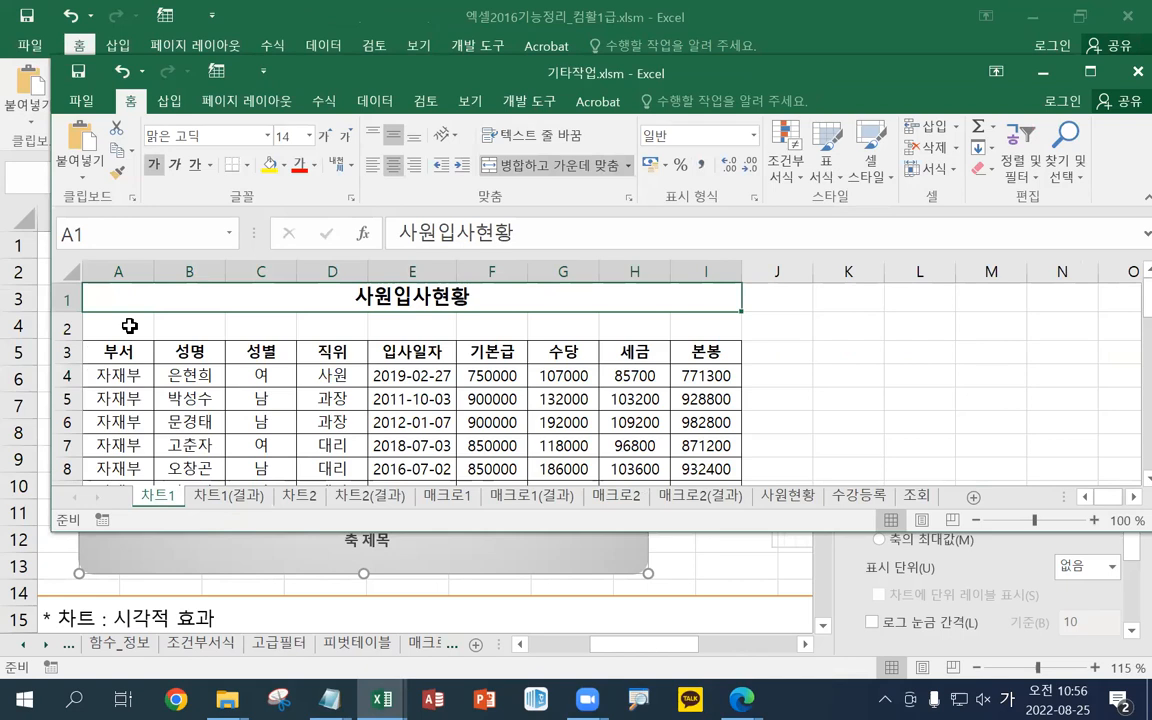
scroll(129, 326, "down", 4)
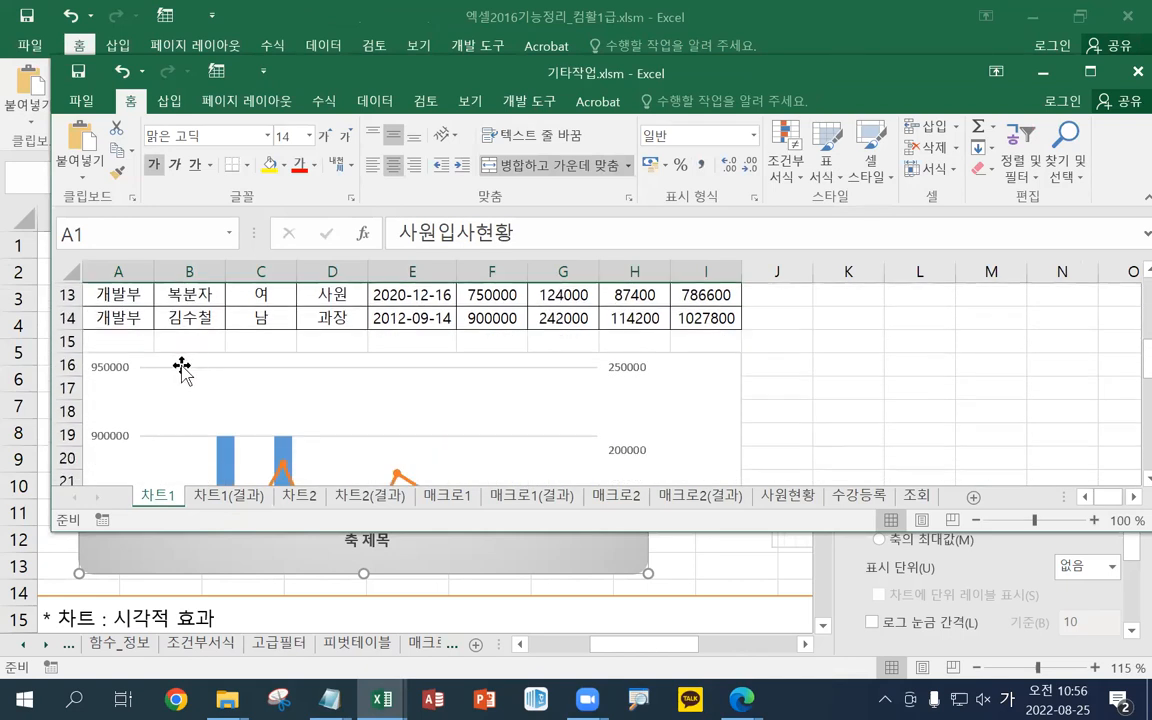
left_click(112, 342)
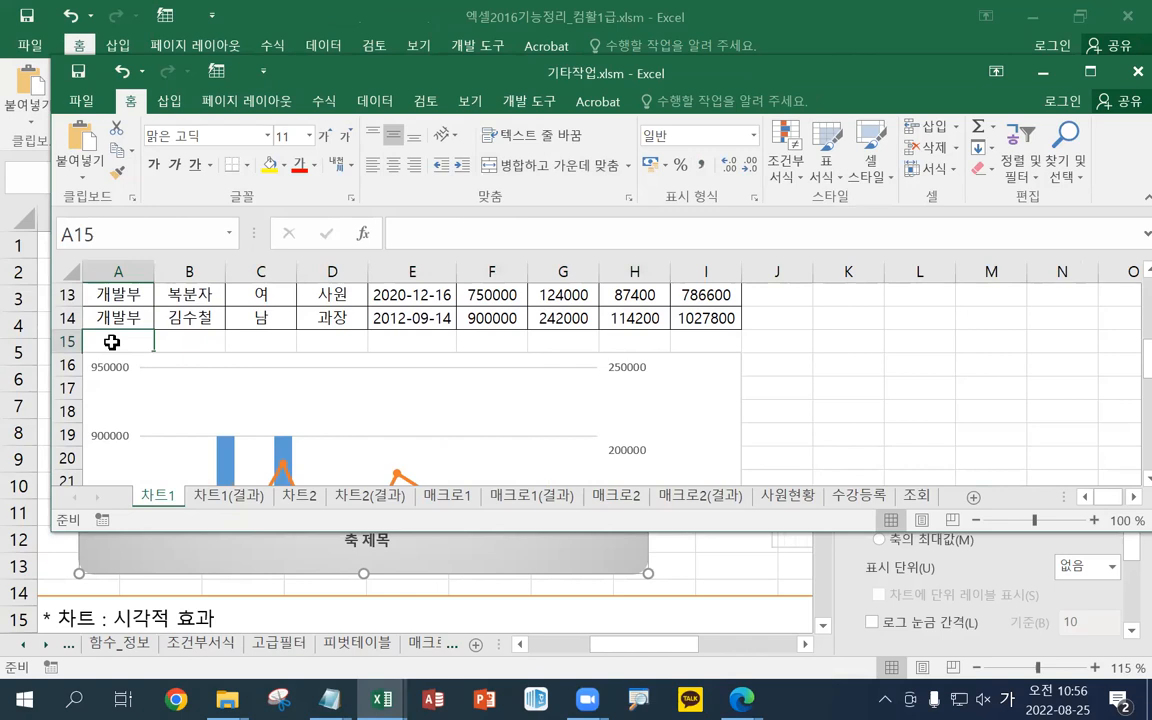
type("교재21")
type("2페이지")
key("Return")
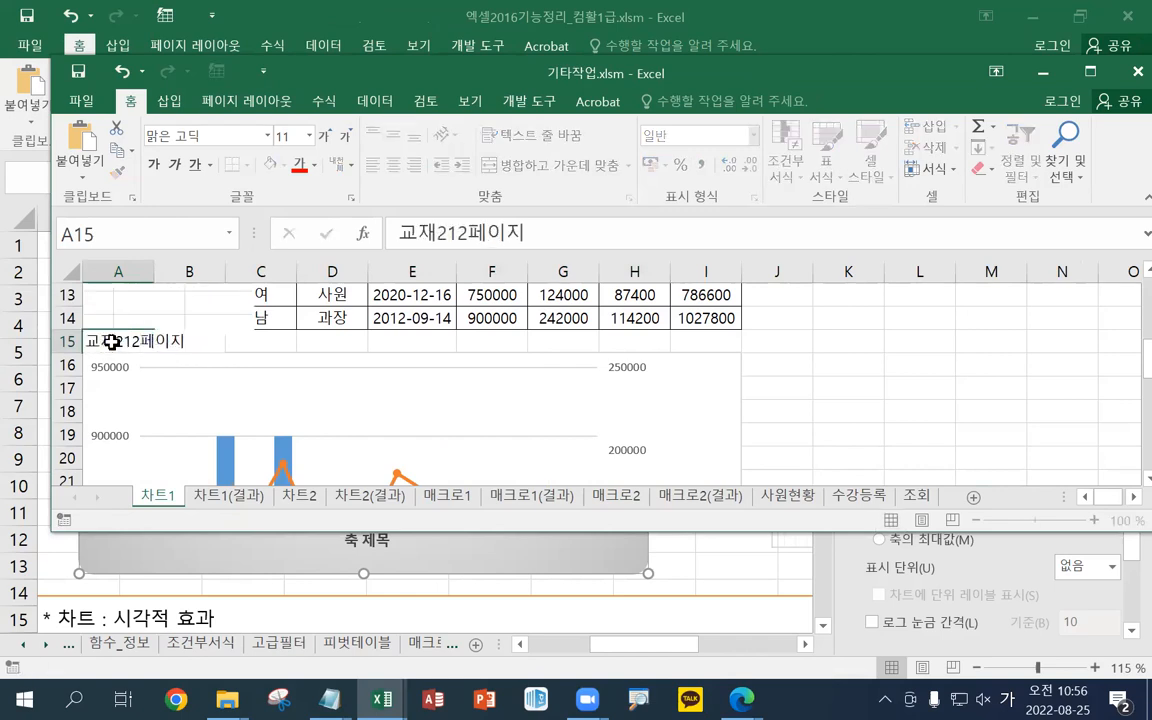
left_click(114, 342)
left_click(299, 163)
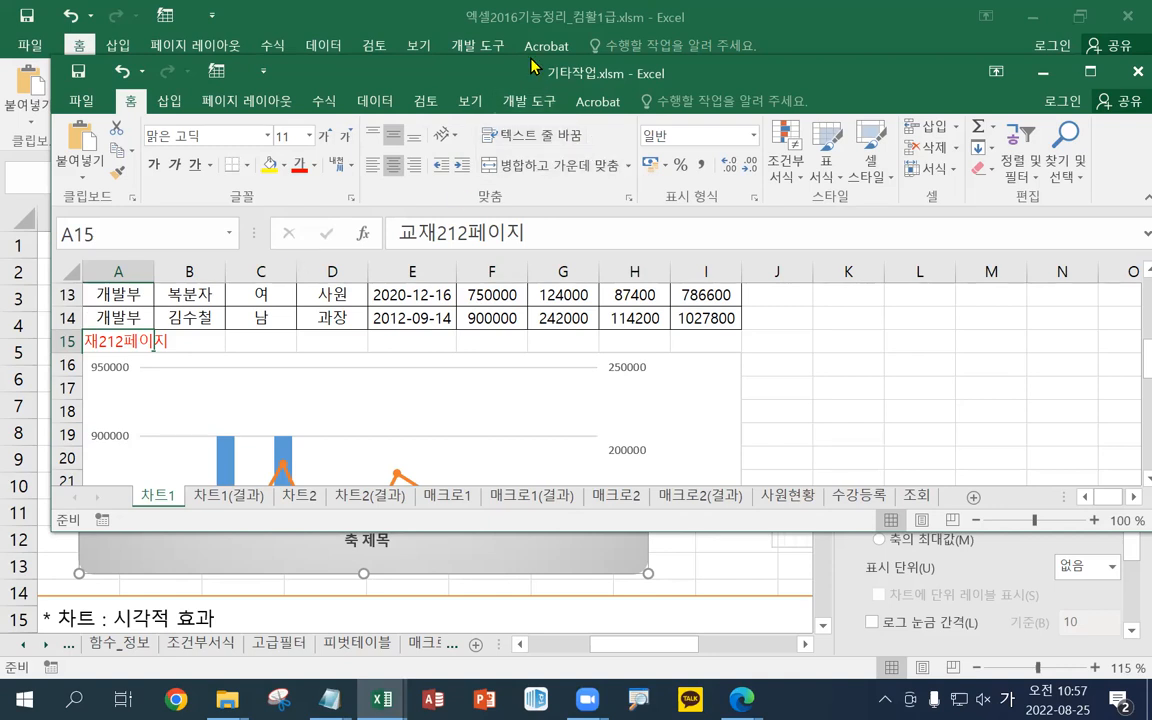
- Maximize the 기타작업.xlsm window and zoom the 차트1 sheet out to 85% to view the whole 기본급 and 수당 chart
double_click(686, 64)
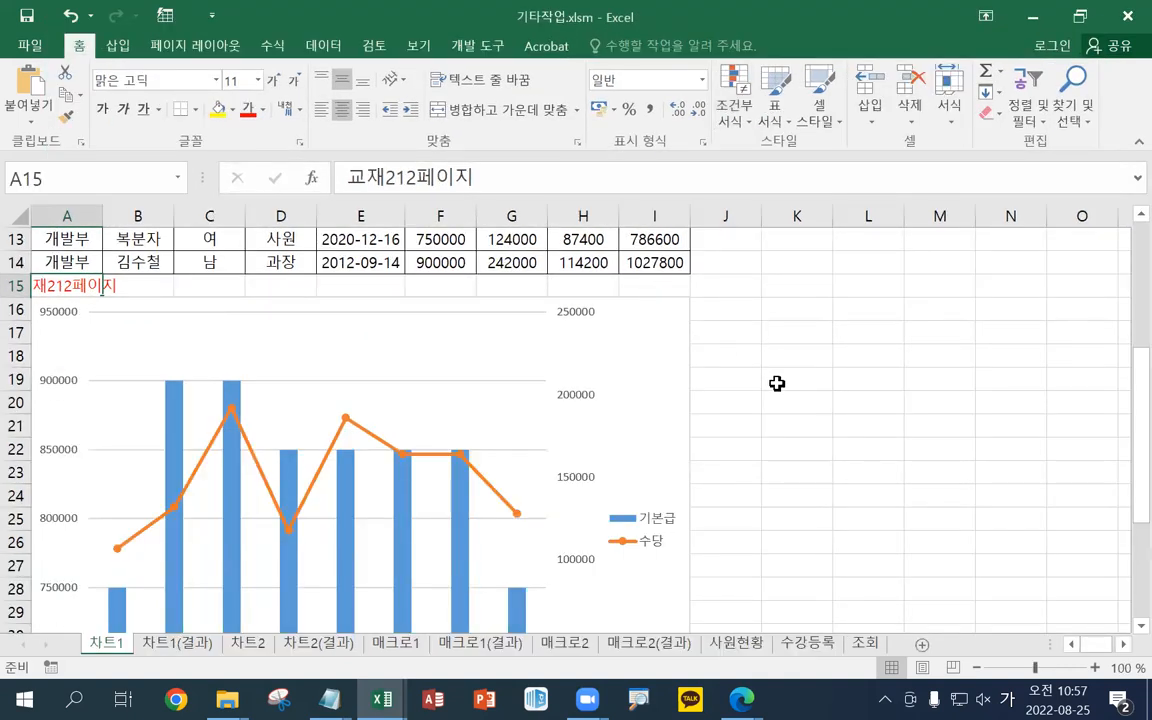
scroll(778, 379, "down", 1)
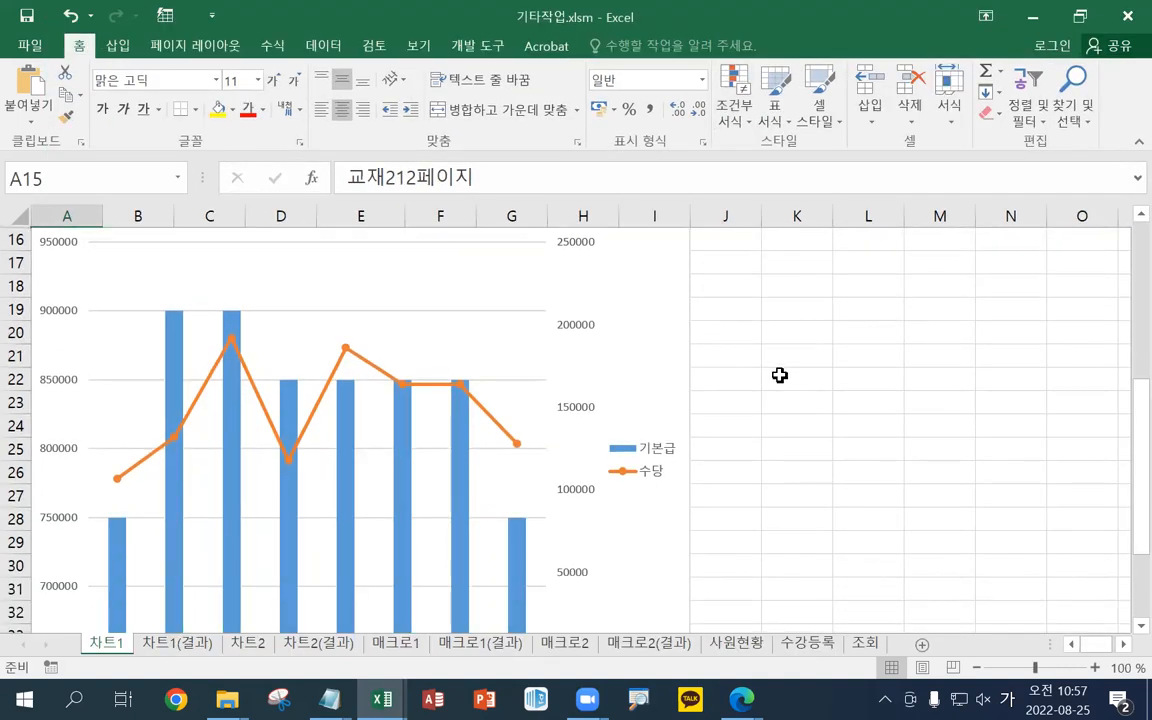
scroll(780, 375, "down", 1)
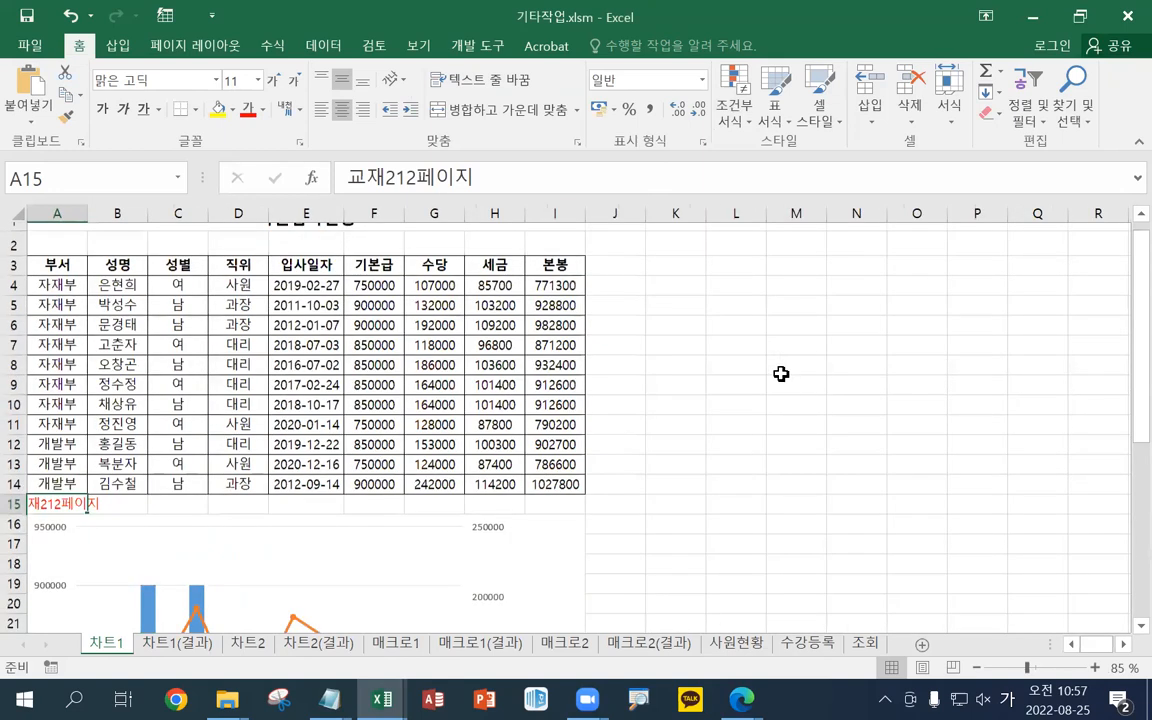
scroll(780, 375, "down", 5)
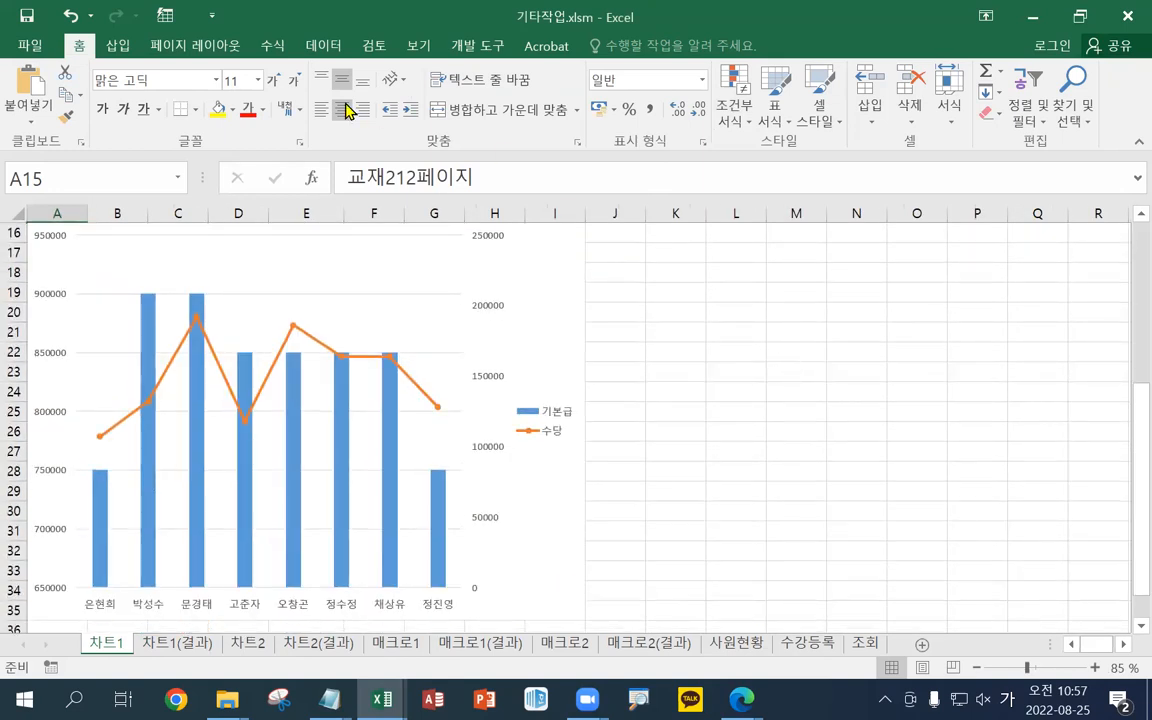